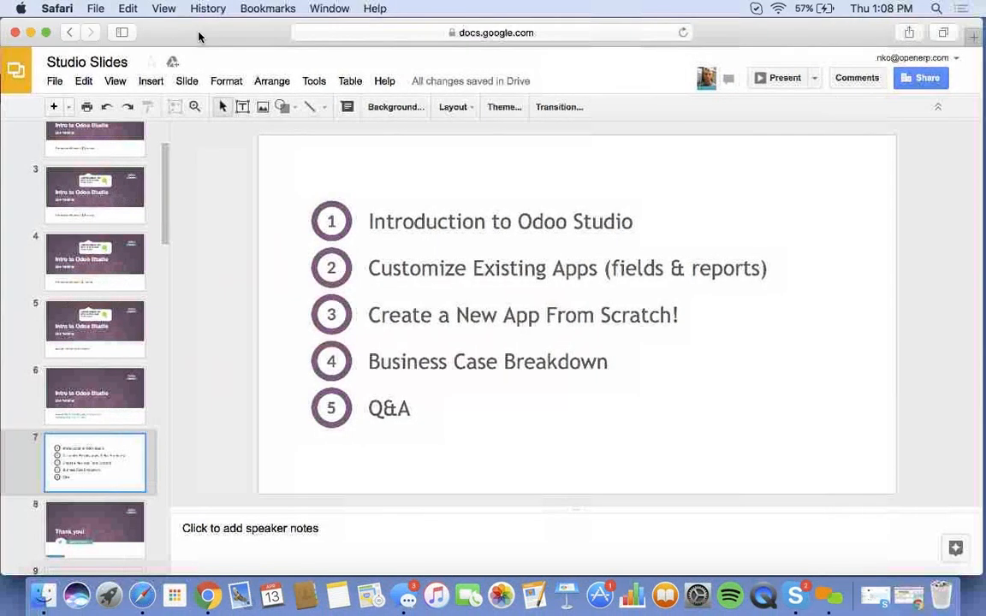
- Show the Odoo home screen full-screen, search 'sales', then clear the search to show all apps
click(31, 38)
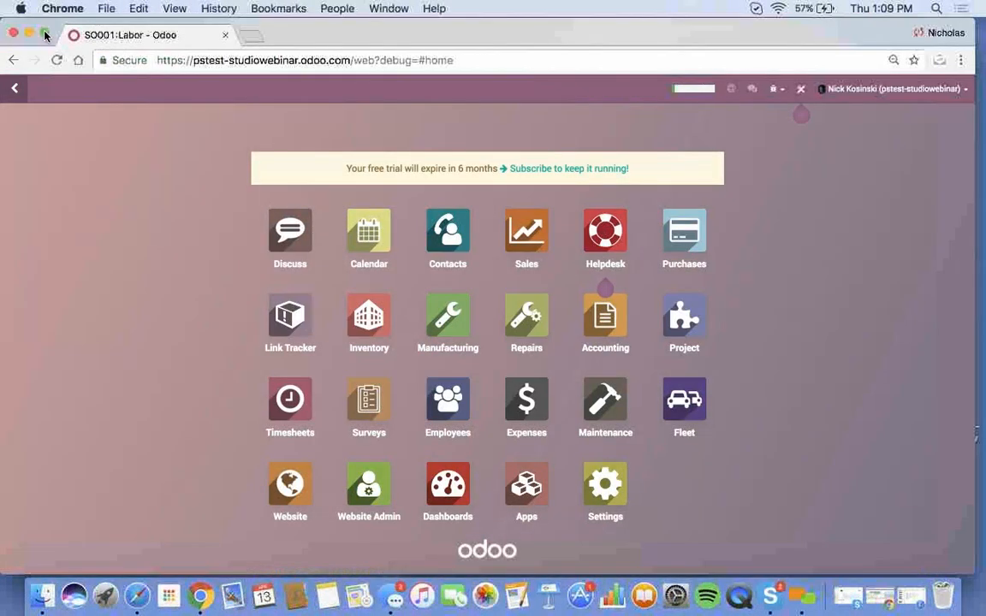
click(46, 34)
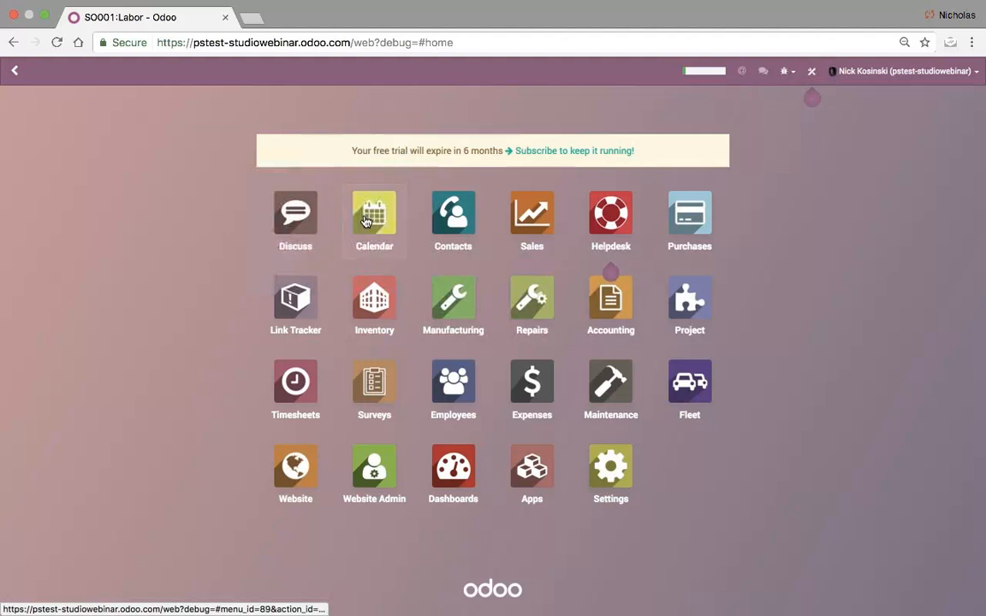
text(sales)
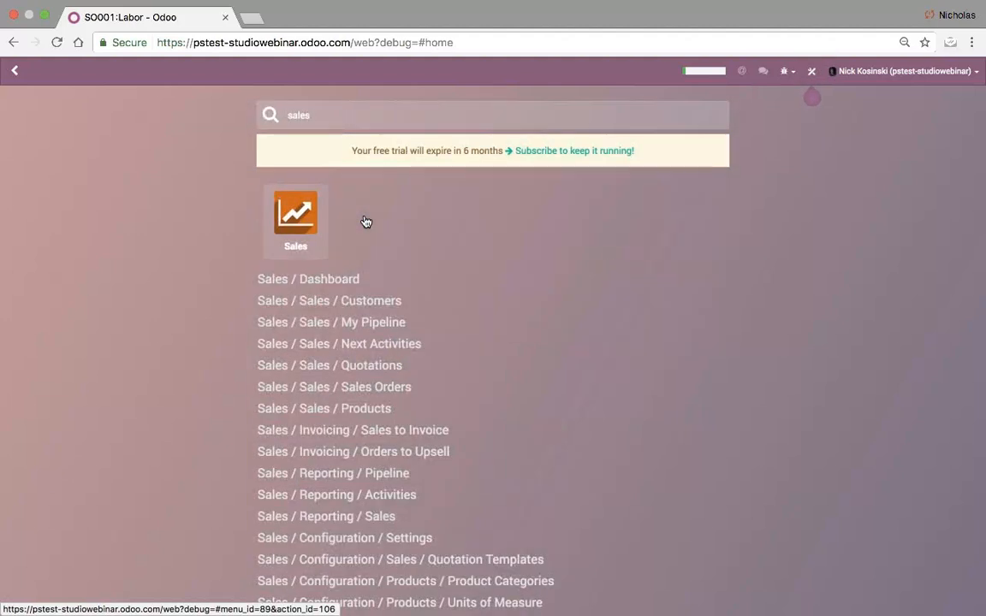
key(BackSpace)
key(BackSpace)
key(BackSpace)
key(BackSpace)
key(BackSpace)
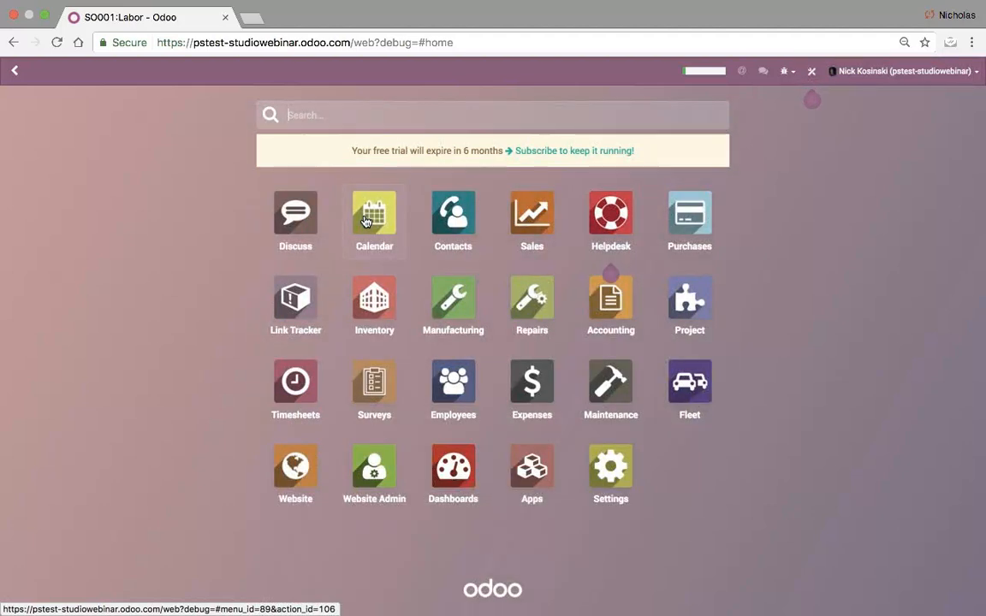
- Disable tours from the Developer Tools menu, then go to the Settings app
click(792, 83)
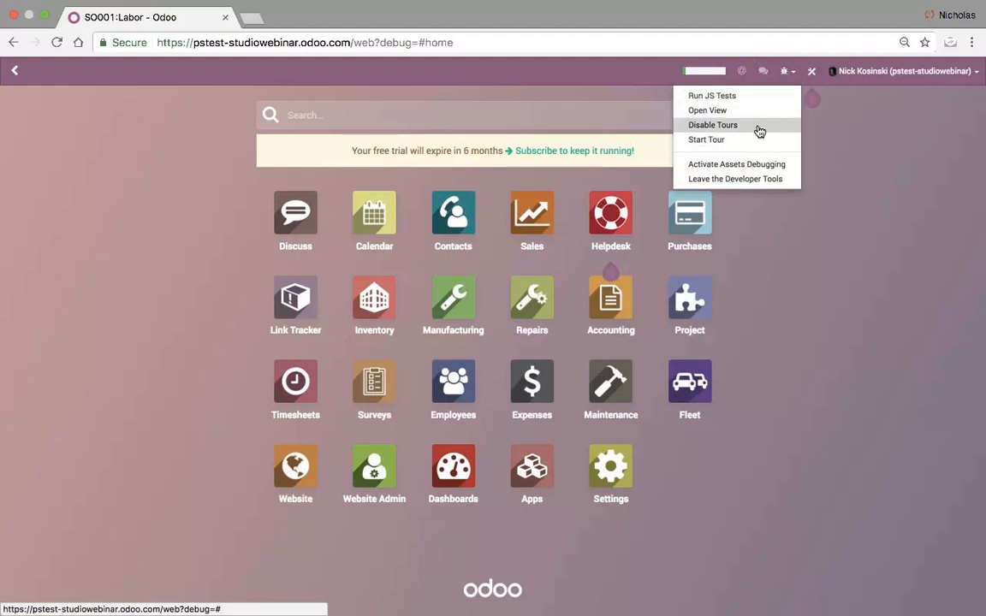
click(759, 128)
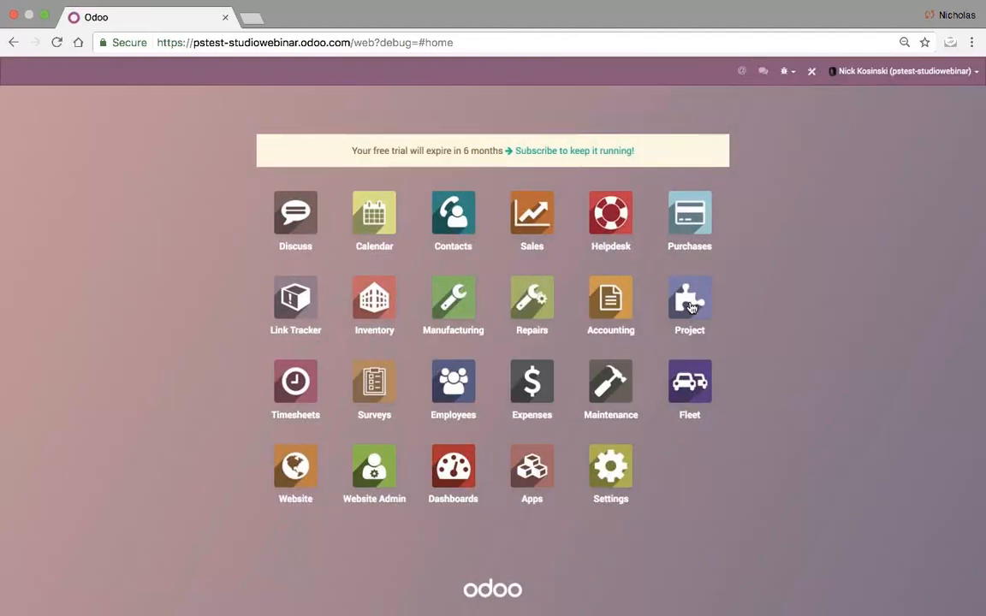
click(784, 72)
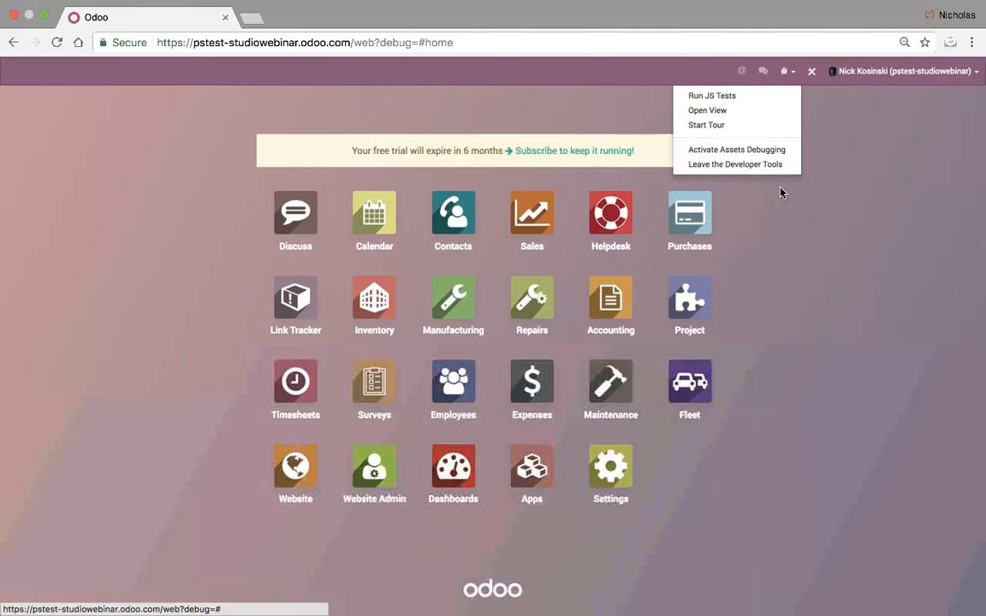
click(496, 121)
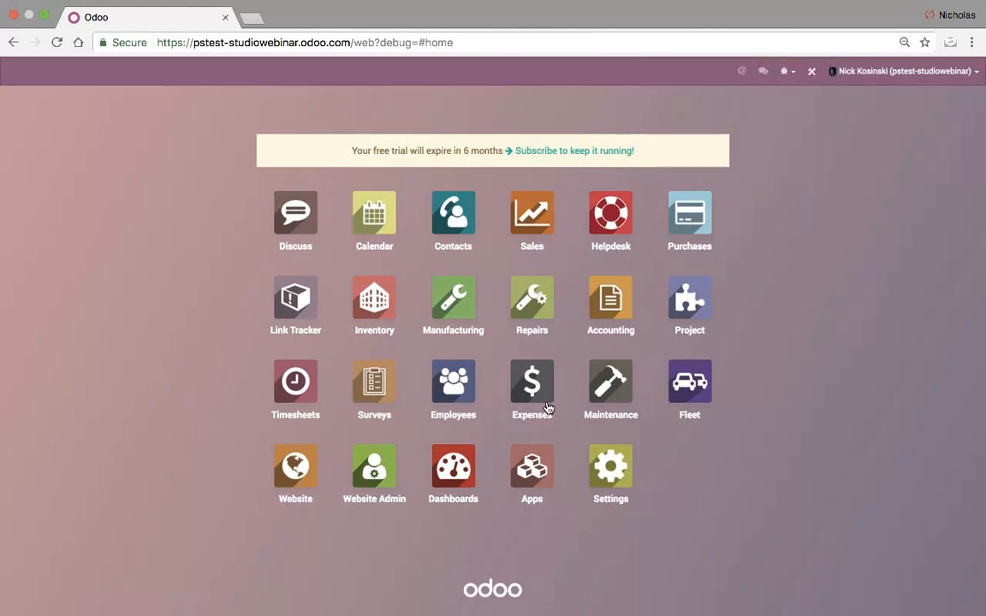
click(607, 469)
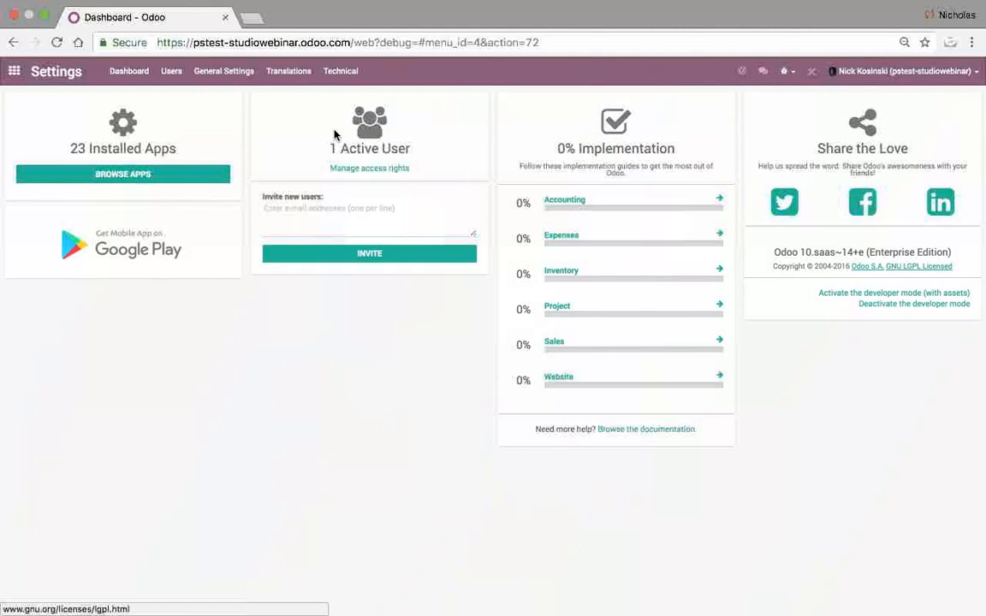
- Return to the home app grid and switch Studio on
click(15, 72)
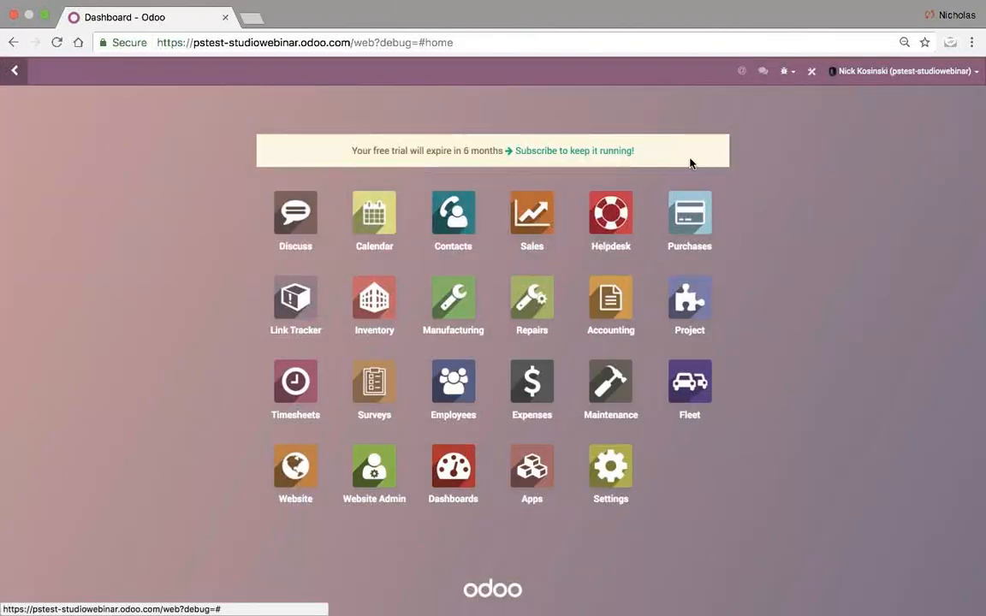
click(810, 72)
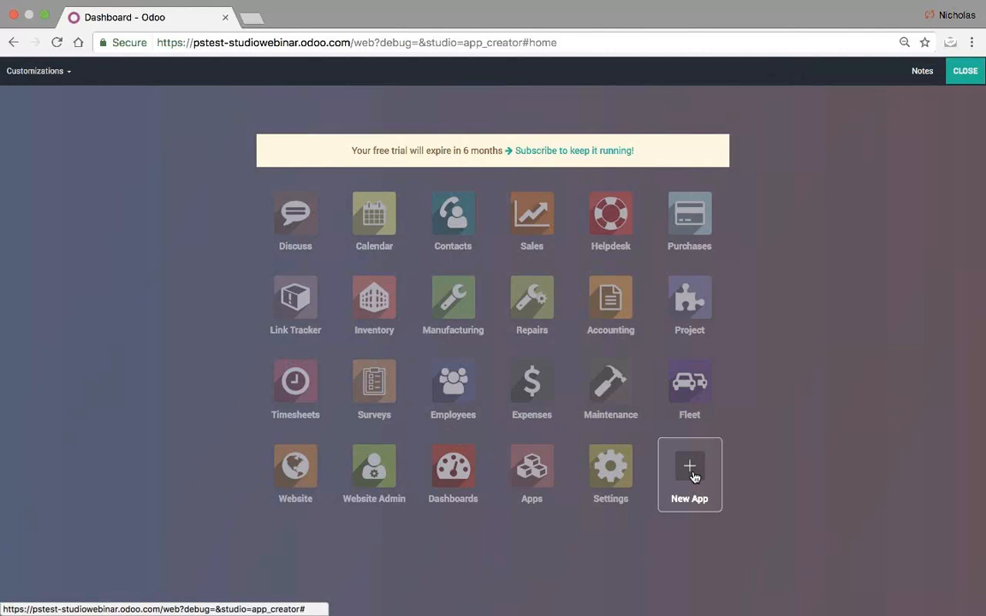
- Look through Studio's Customizations menu and the Notes pad, then close Studio
click(68, 82)
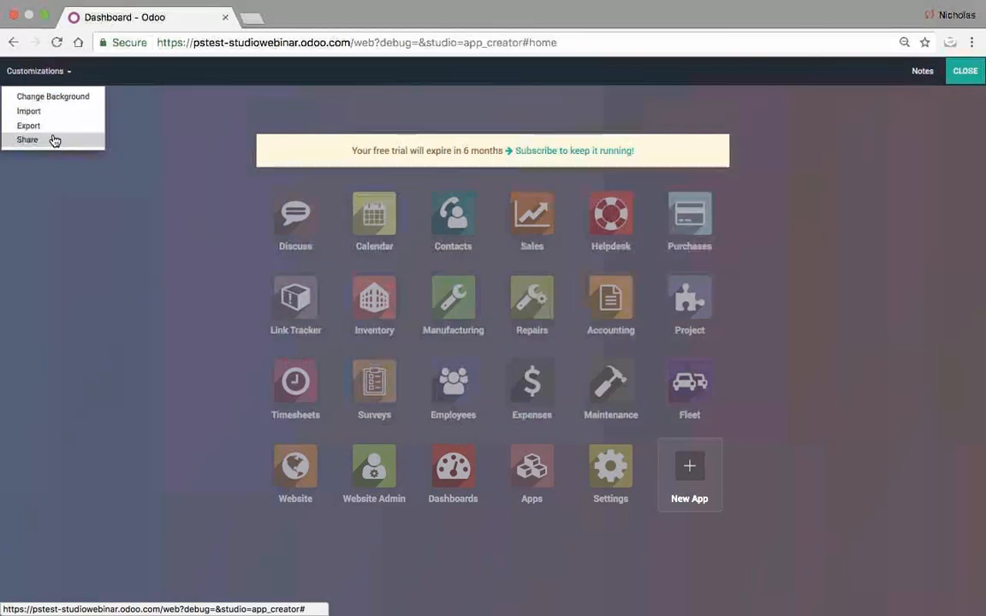
click(72, 272)
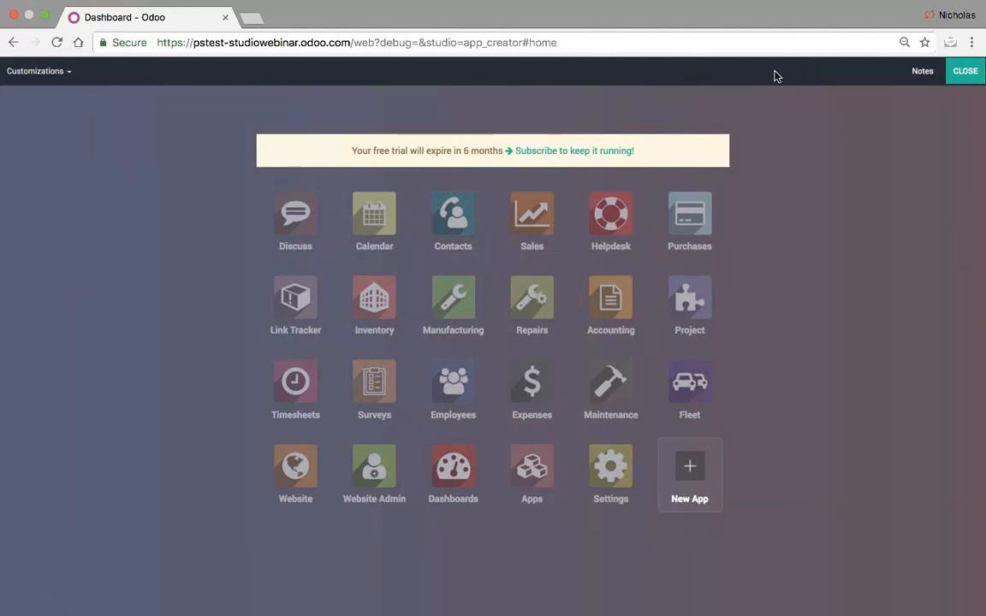
click(917, 81)
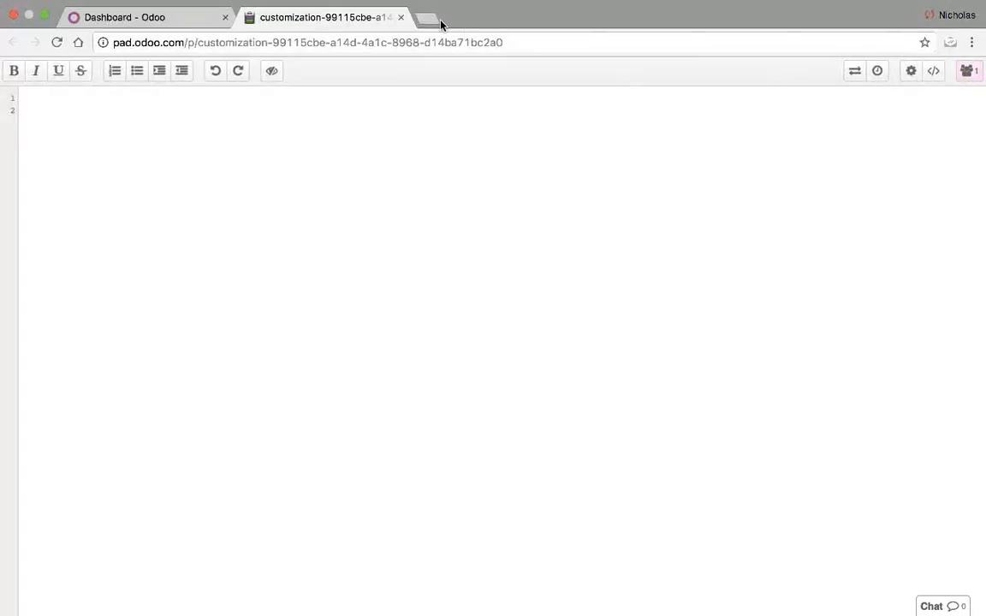
click(401, 18)
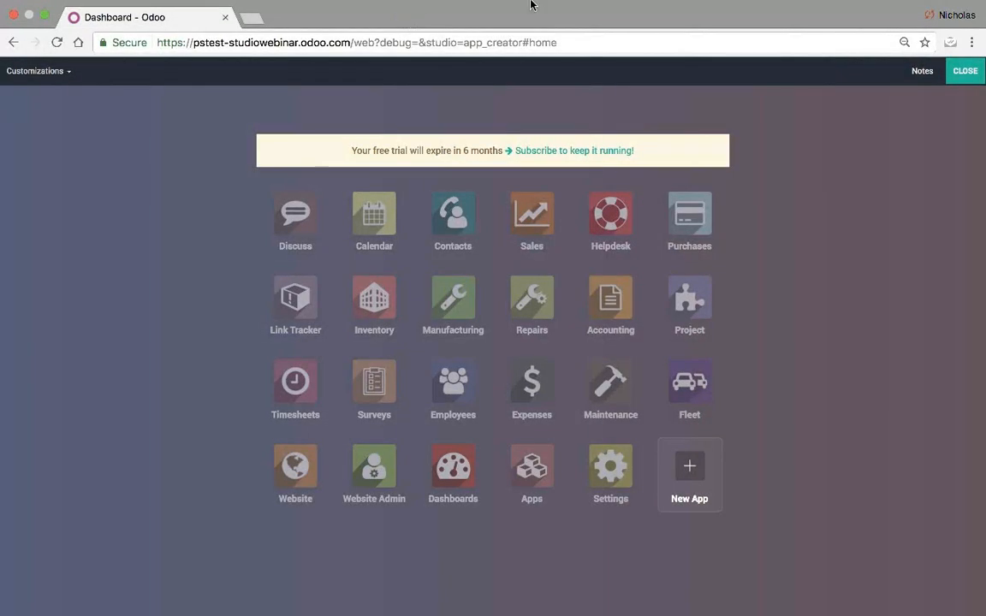
click(965, 84)
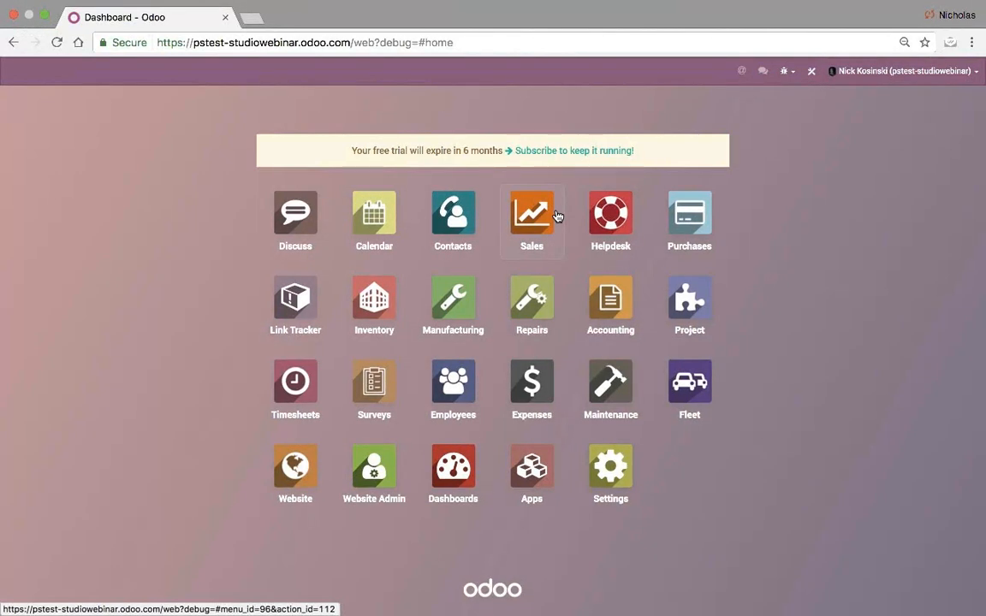
- Open a person's record in Contacts and edit its form in Studio
click(452, 212)
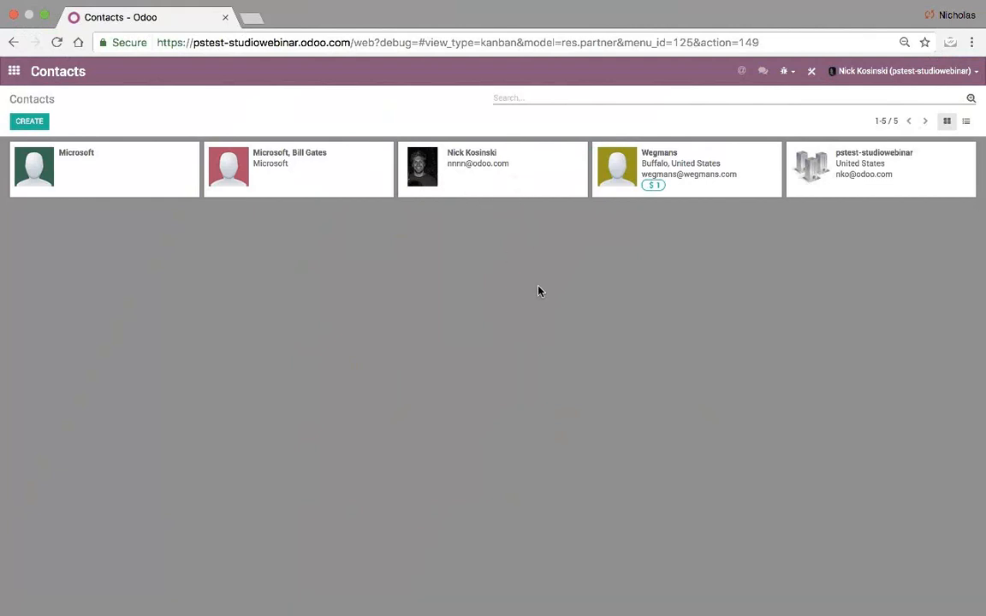
click(526, 177)
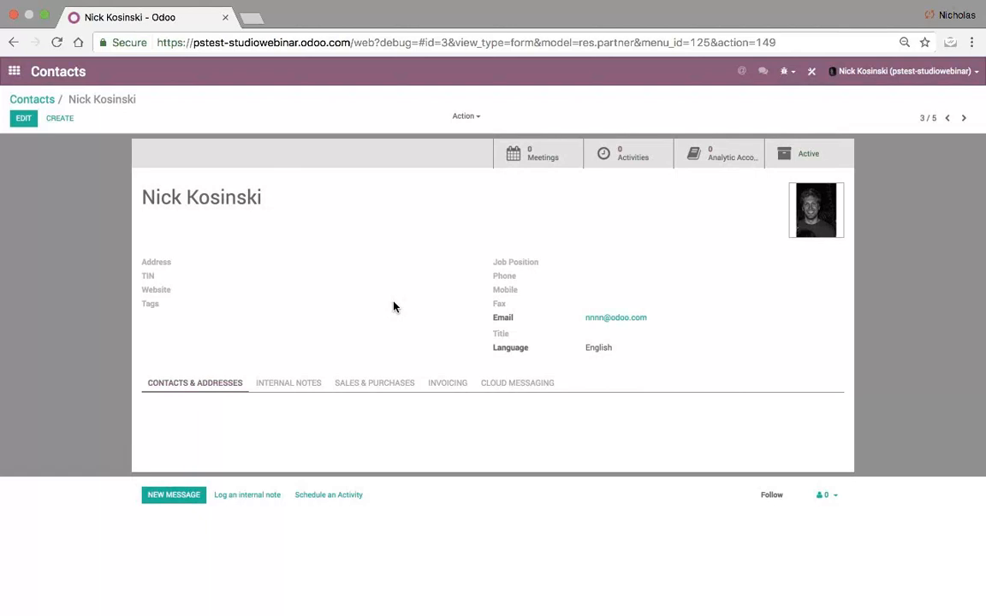
click(814, 75)
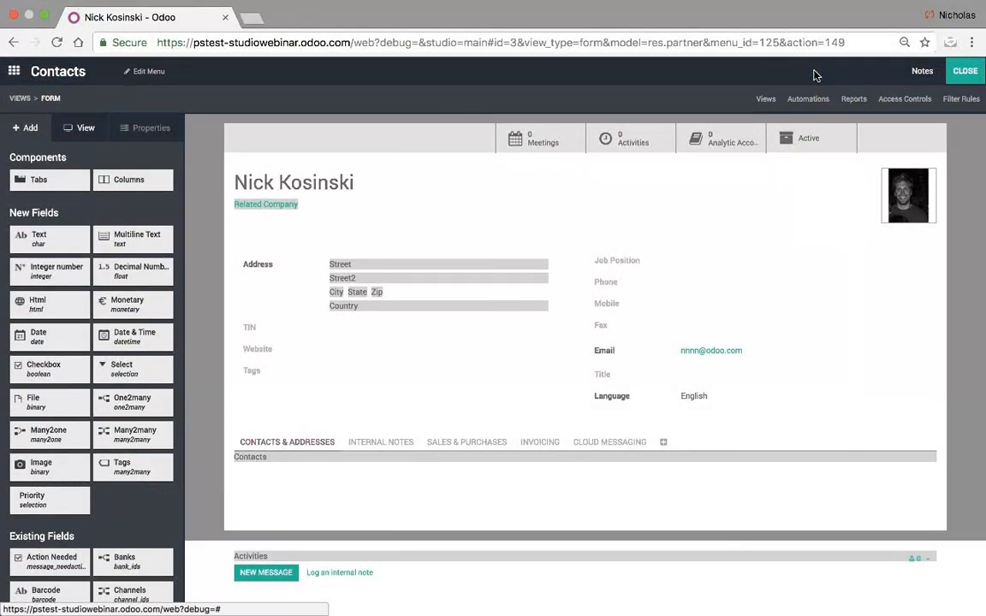
click(147, 72)
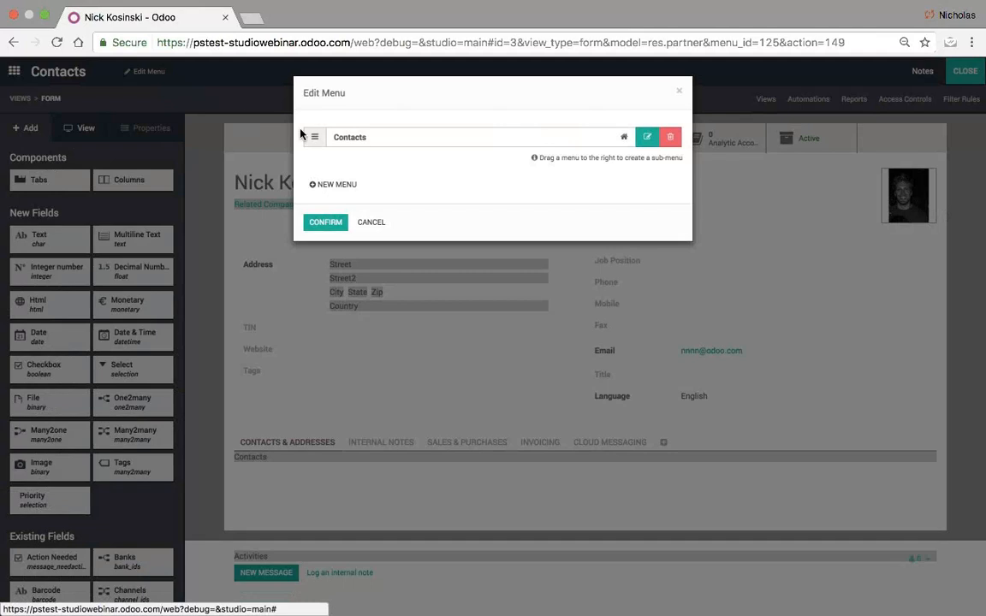
mouse_move(385, 139)
mouse_down()
mouse_move(418, 147)
mouse_move(398, 144)
mouse_up()
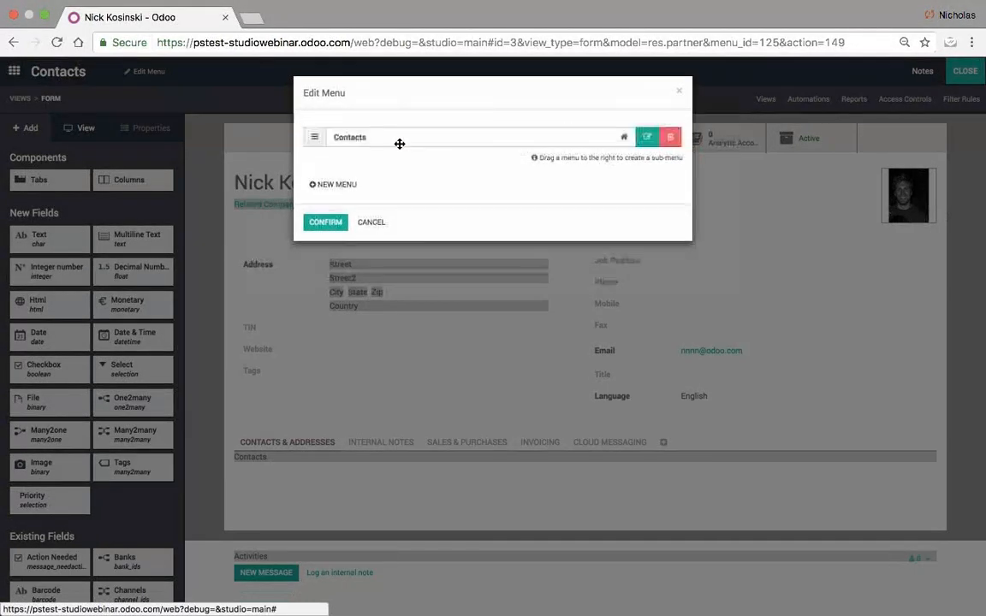
click(372, 222)
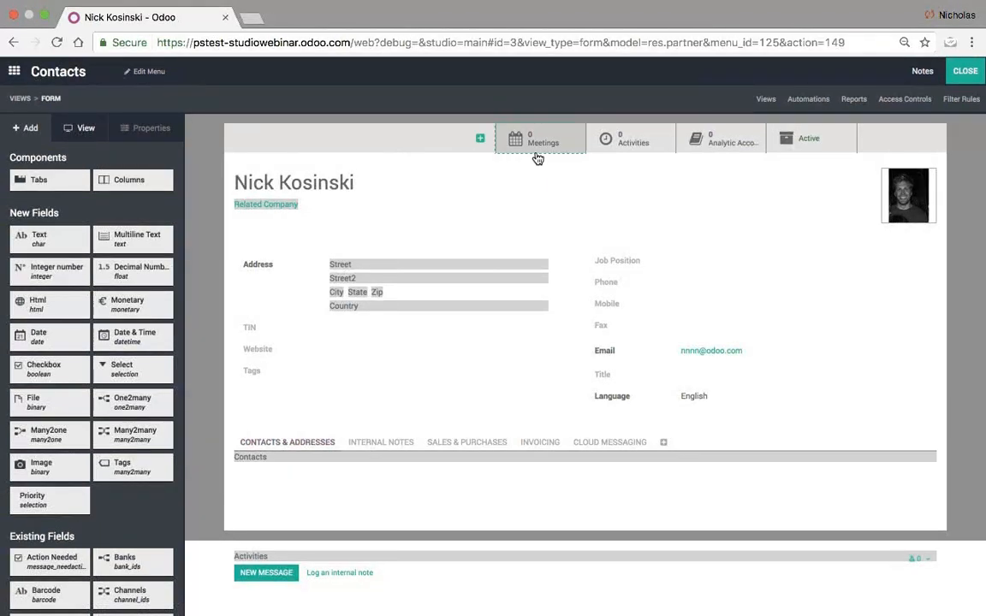
- Check the contact view types, reopen Studio, and view the contacts' Automations page (empty)
click(766, 99)
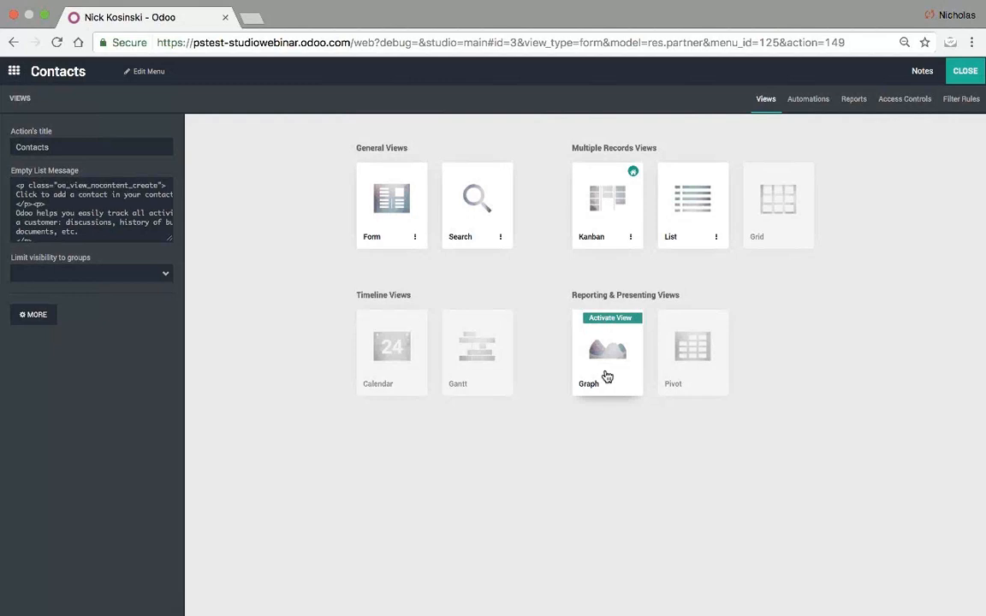
click(965, 73)
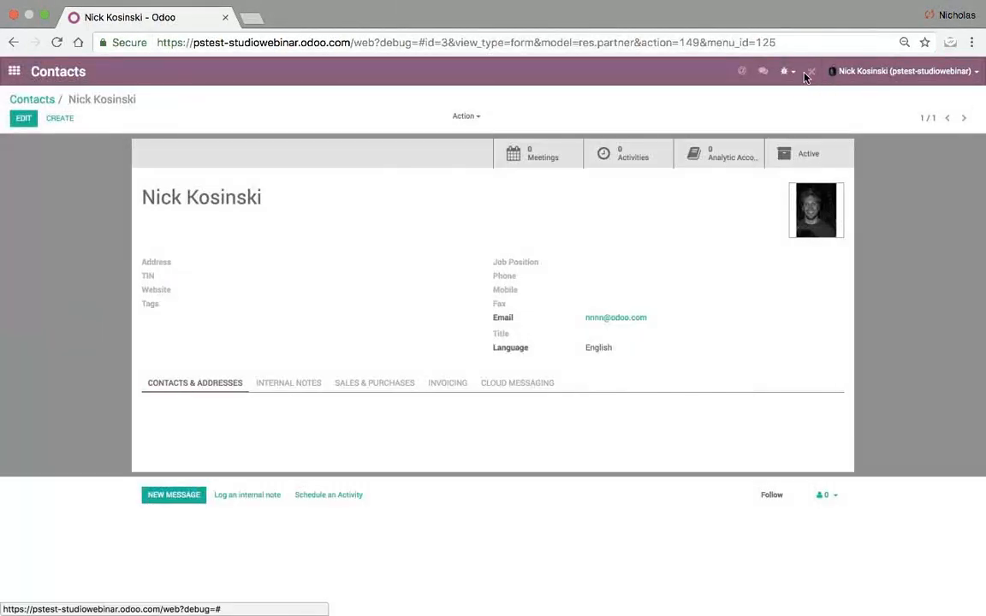
click(807, 72)
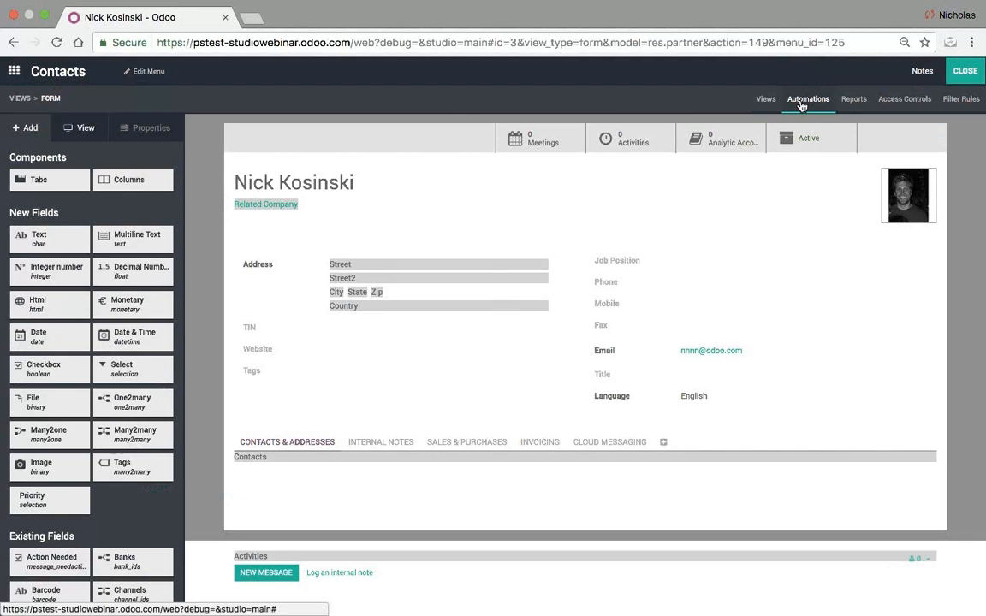
click(802, 103)
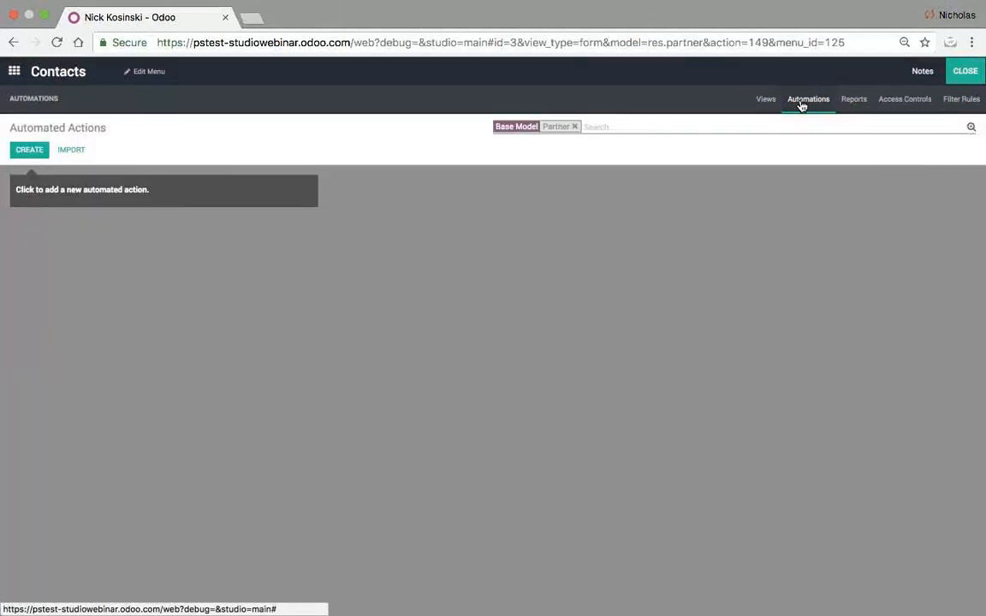
- Discard a new automated action and show contact reports, listing only Aged Partner Balance
click(28, 151)
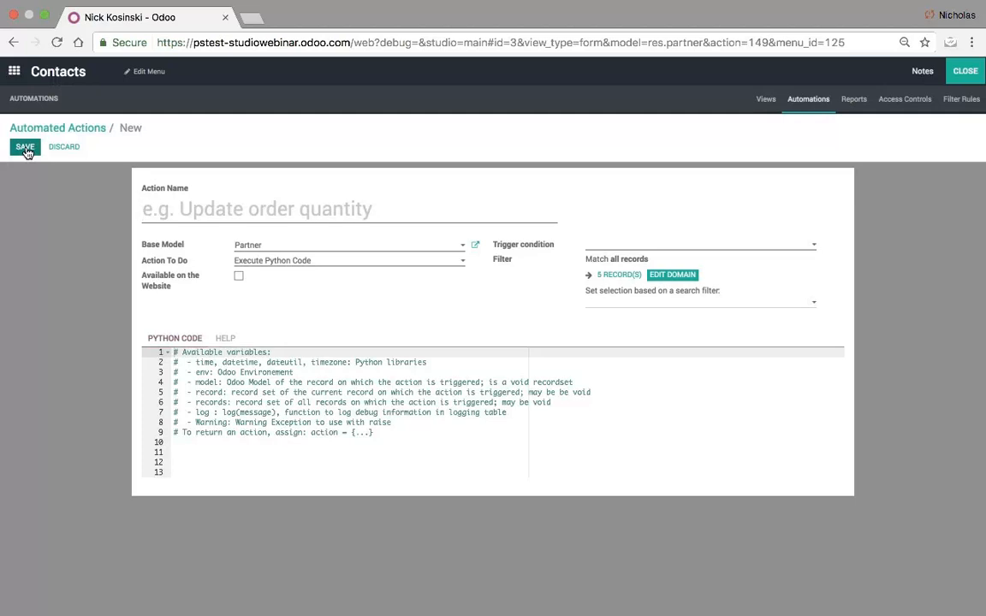
click(65, 128)
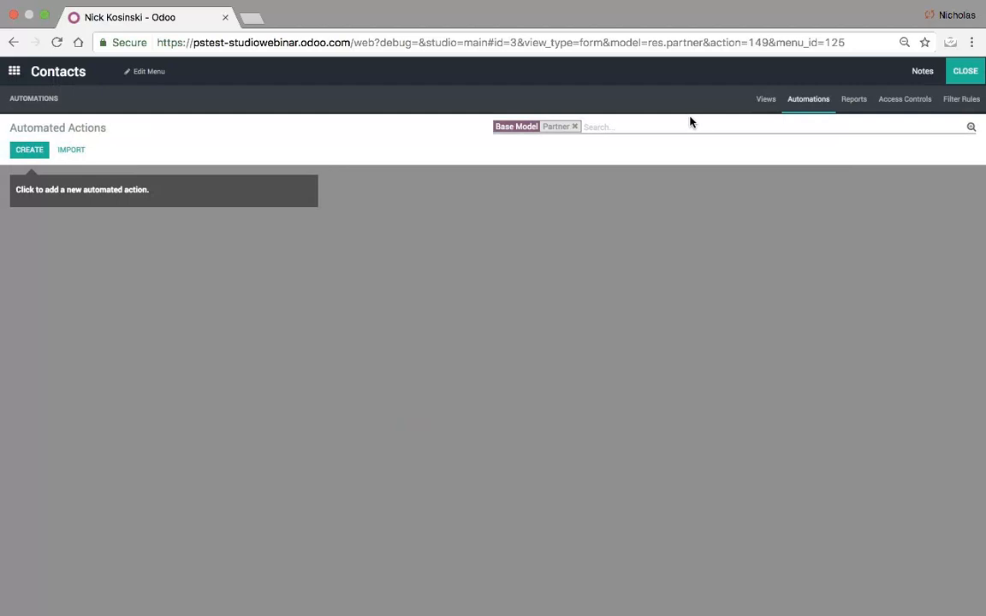
click(853, 100)
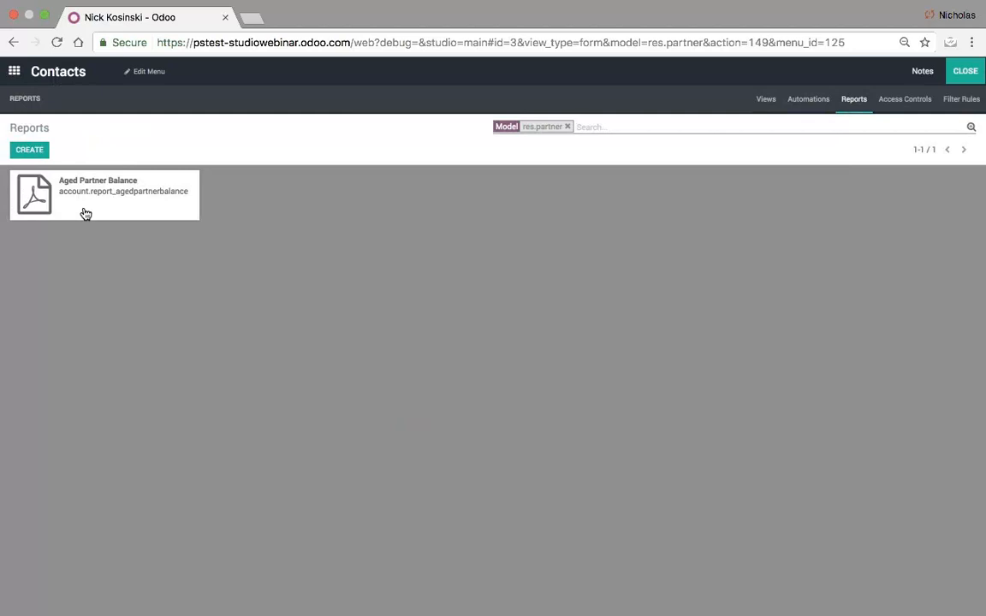
- Review the Partner model's 18 access control lists, then its empty Filter Rules page
click(896, 117)
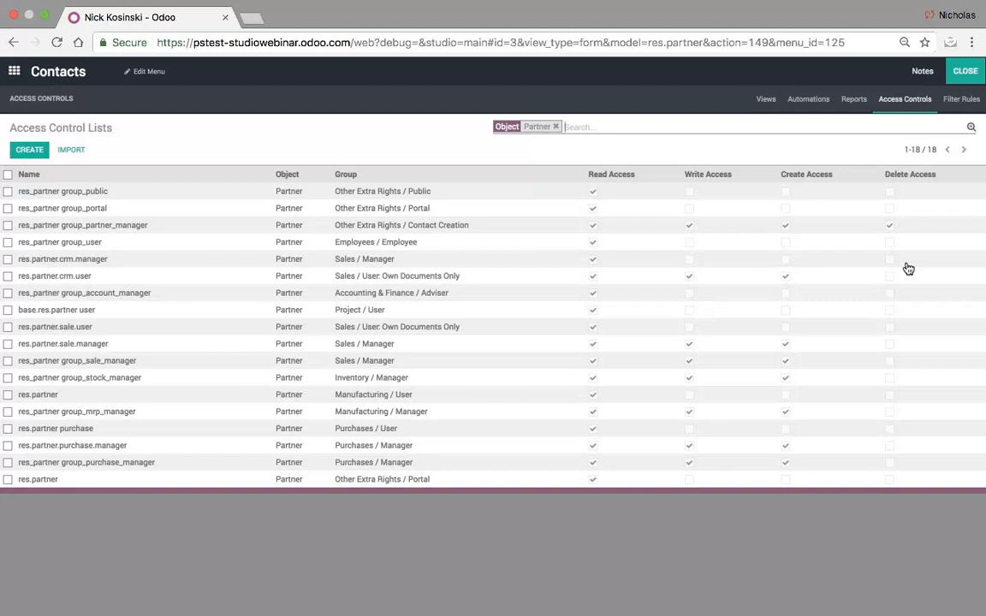
click(963, 100)
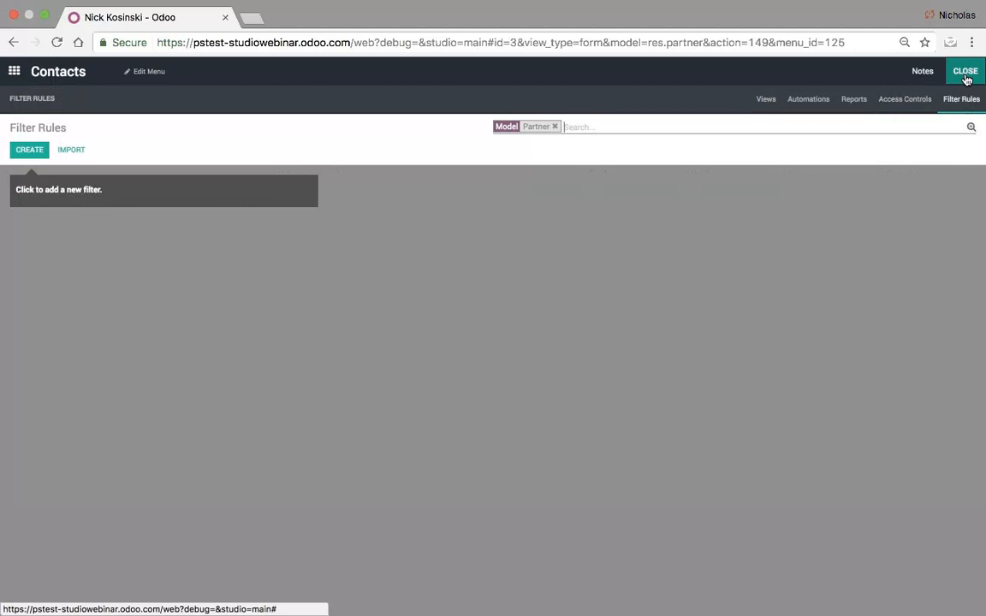
- Exit Studio, highlight the model name in the URL, and go to the Sales app
click(965, 73)
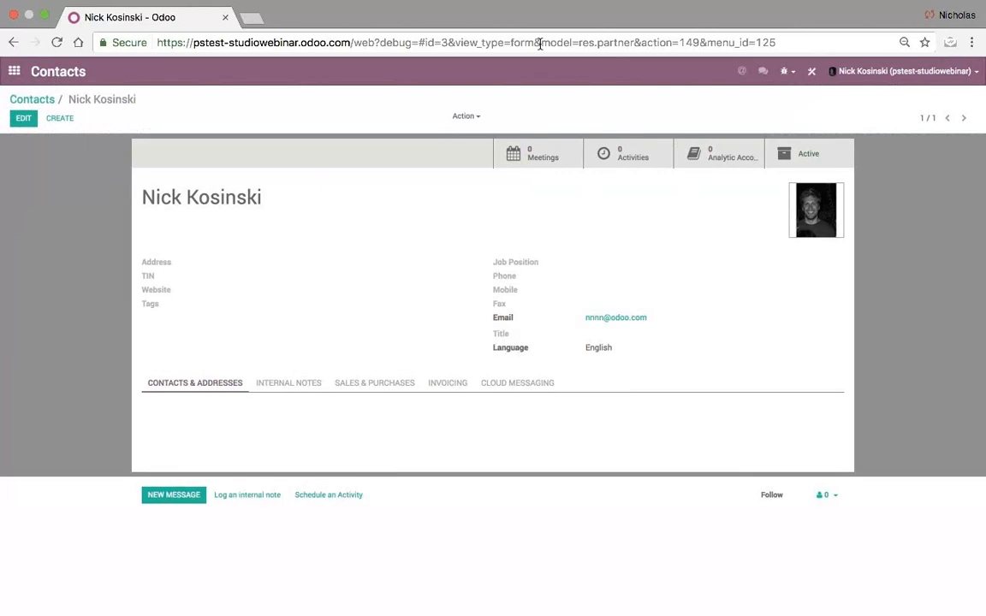
drag(541, 42, 634, 42)
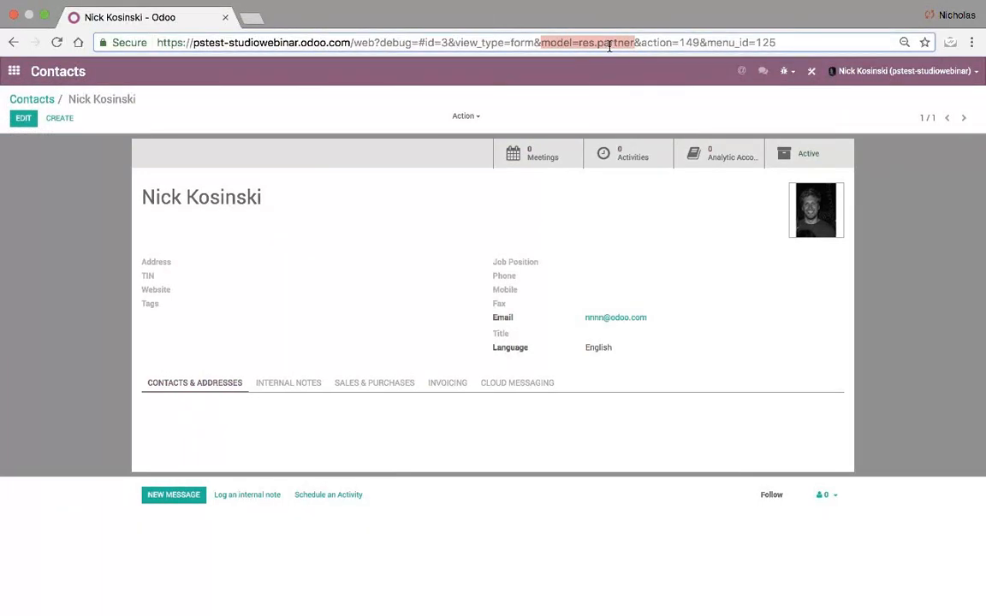
click(13, 71)
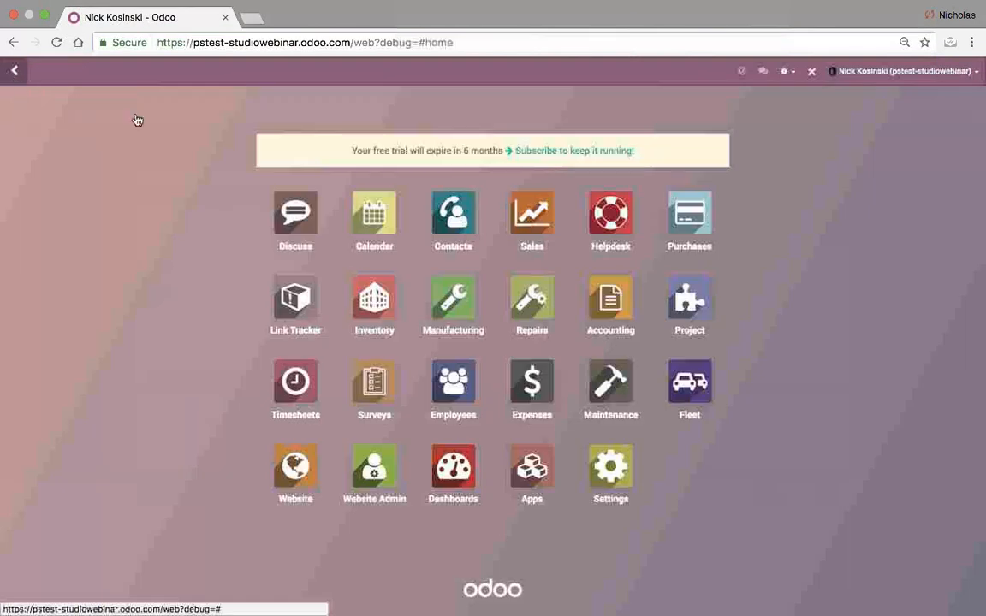
click(530, 227)
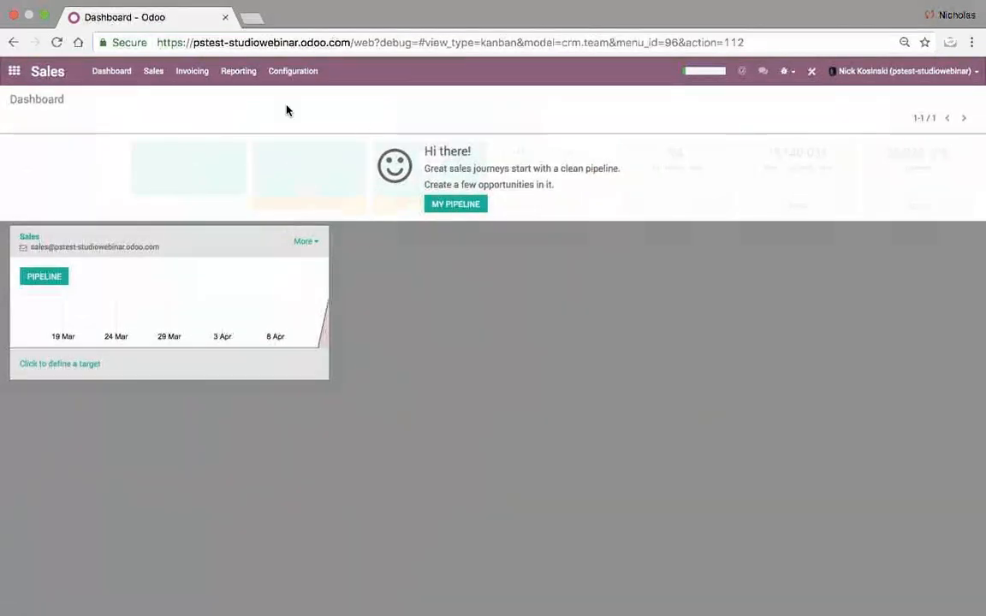
- Go to Sales Orders, highlight model=sale.order in the URL, and open order SO001
click(153, 71)
click(163, 154)
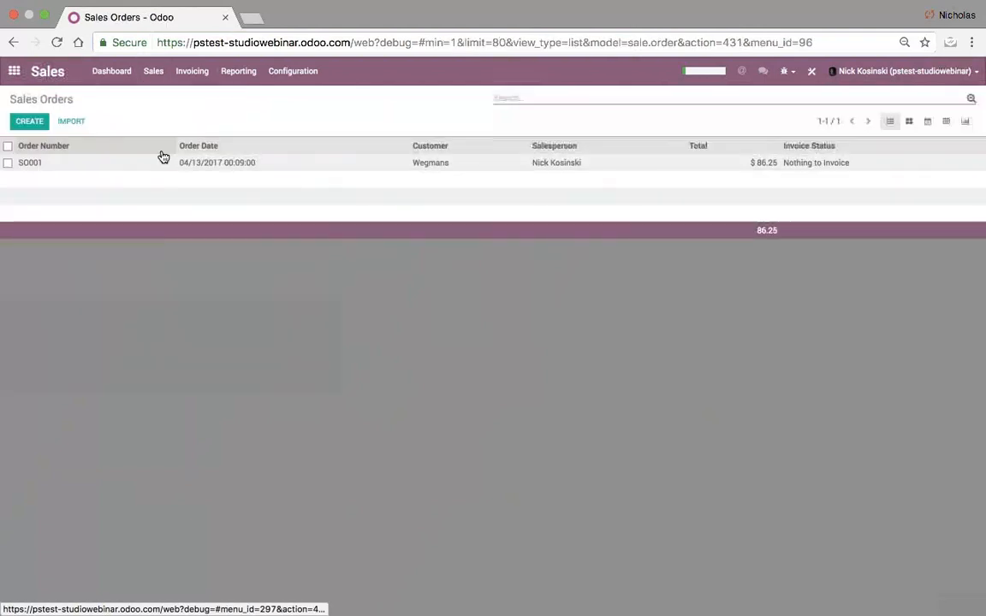
drag(590, 42, 677, 46)
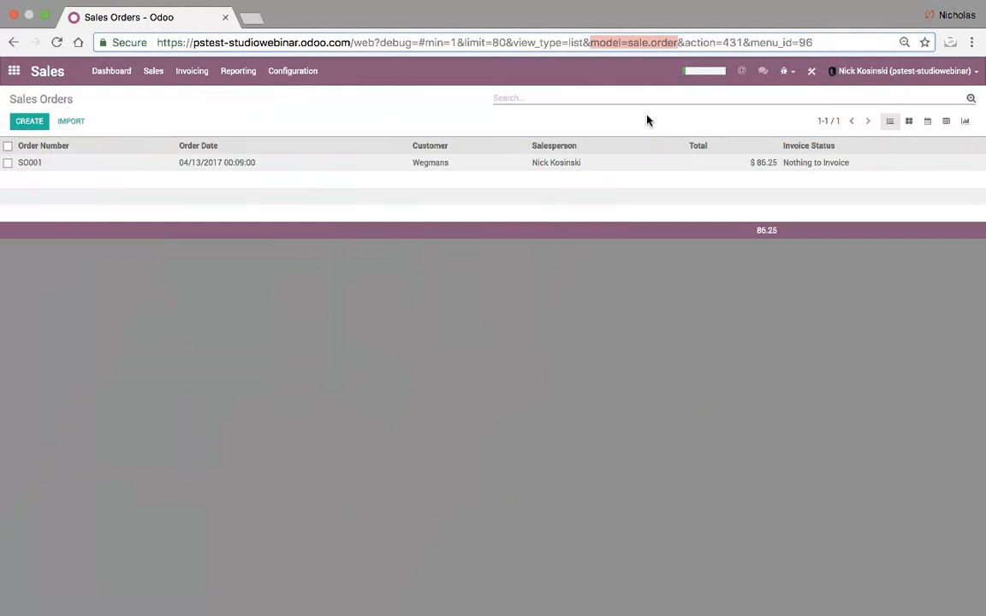
click(438, 162)
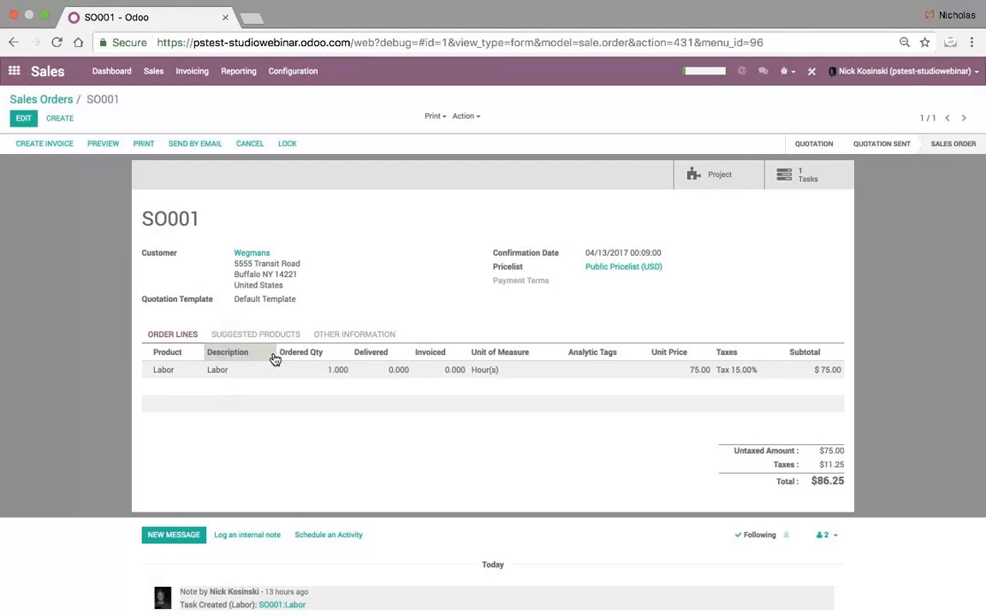
- Bring up the Odoo apps home menu to search its menus
mouse_move(275, 360)
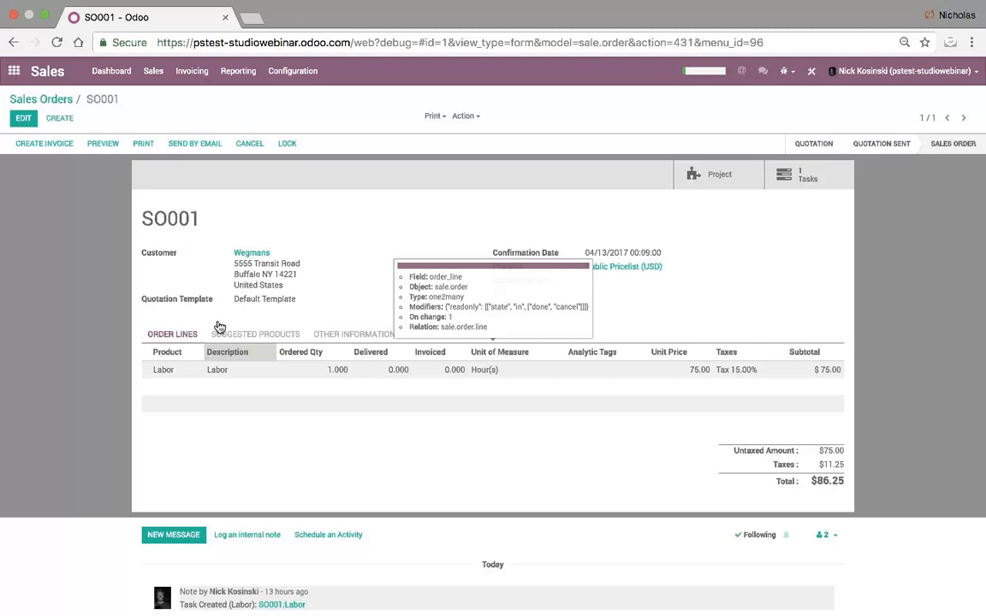
click(24, 79)
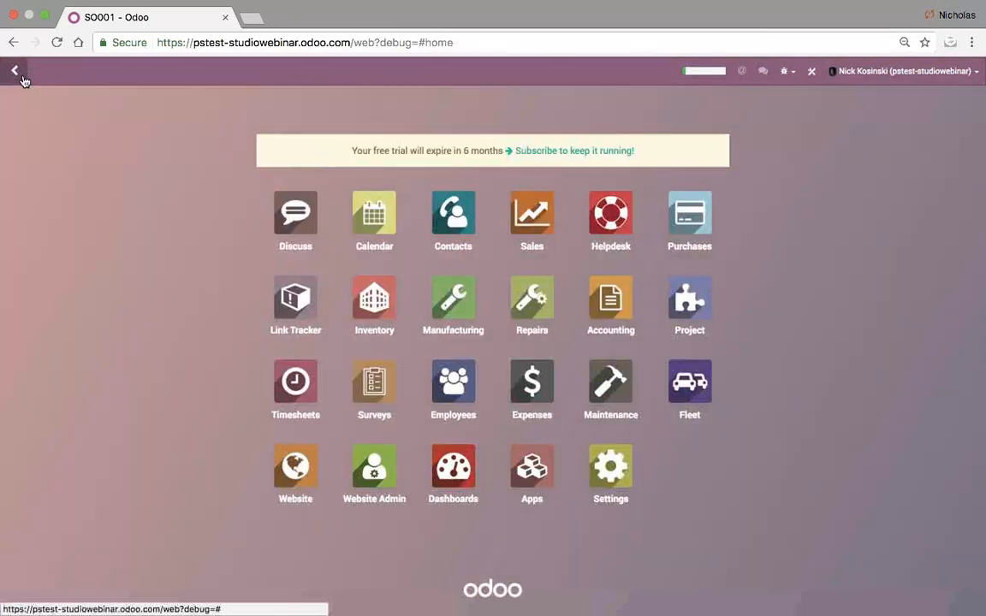
- Open Database Structure / Models via a 'models' menu search and filter it to res.partner
text(modl)
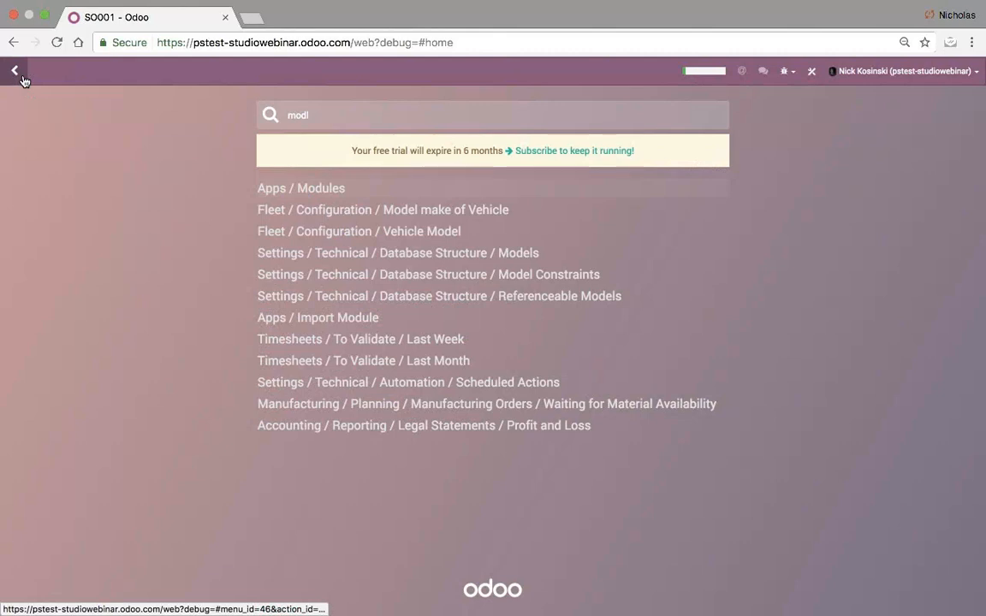
key(BackSpace)
text(els)
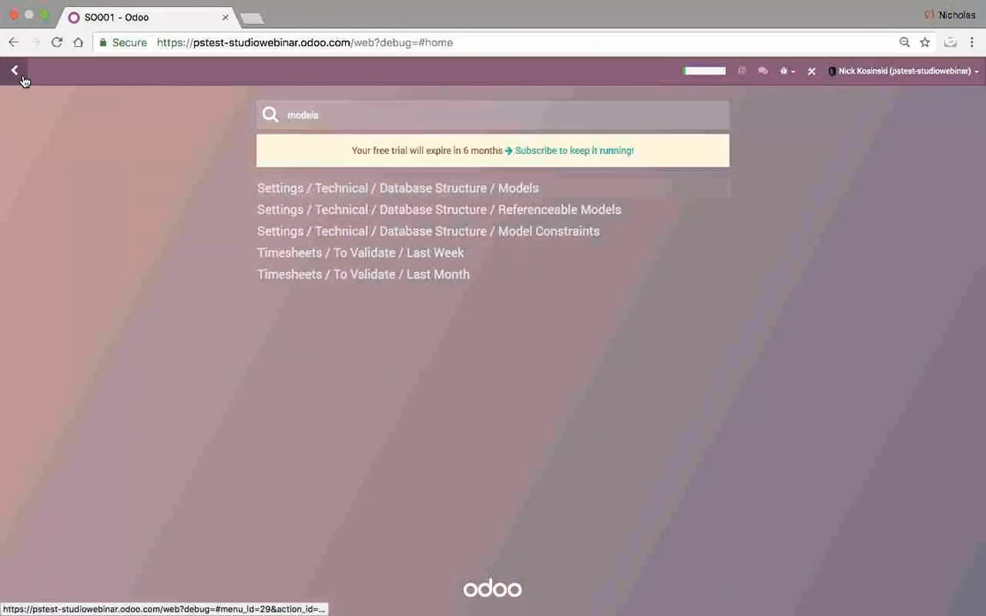
key(Return)
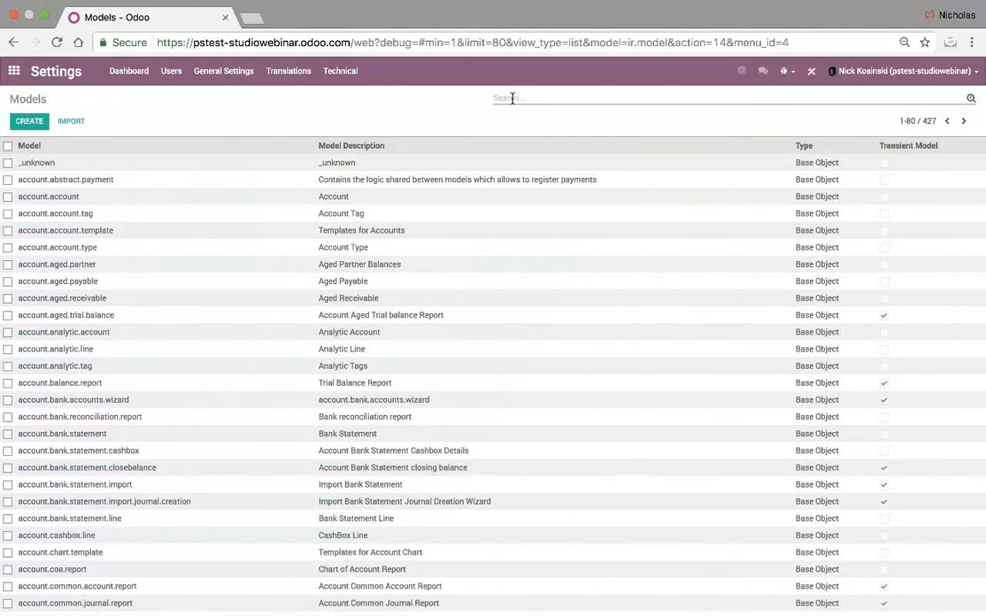
text(res.partner)
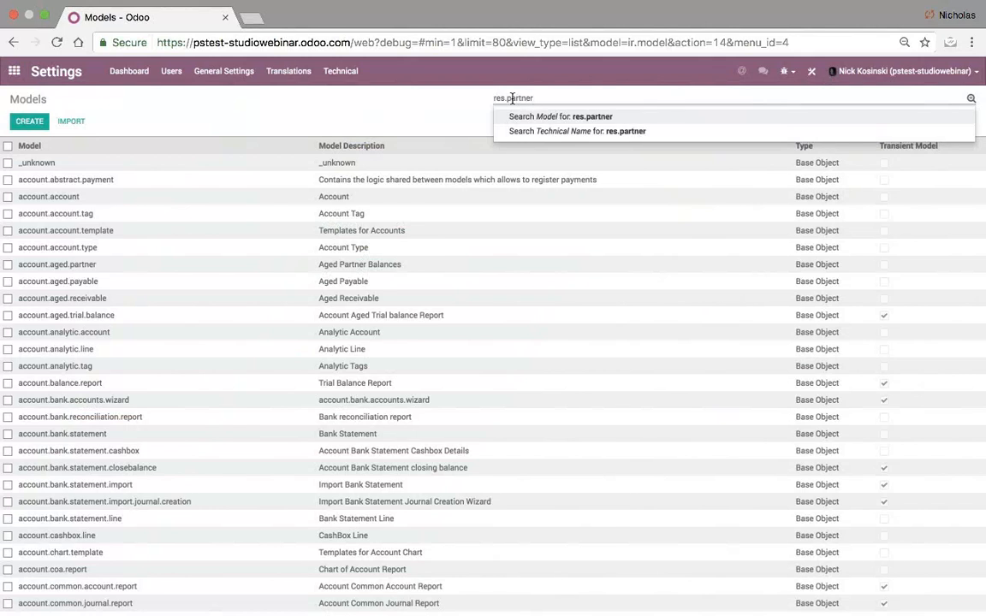
key(Return)
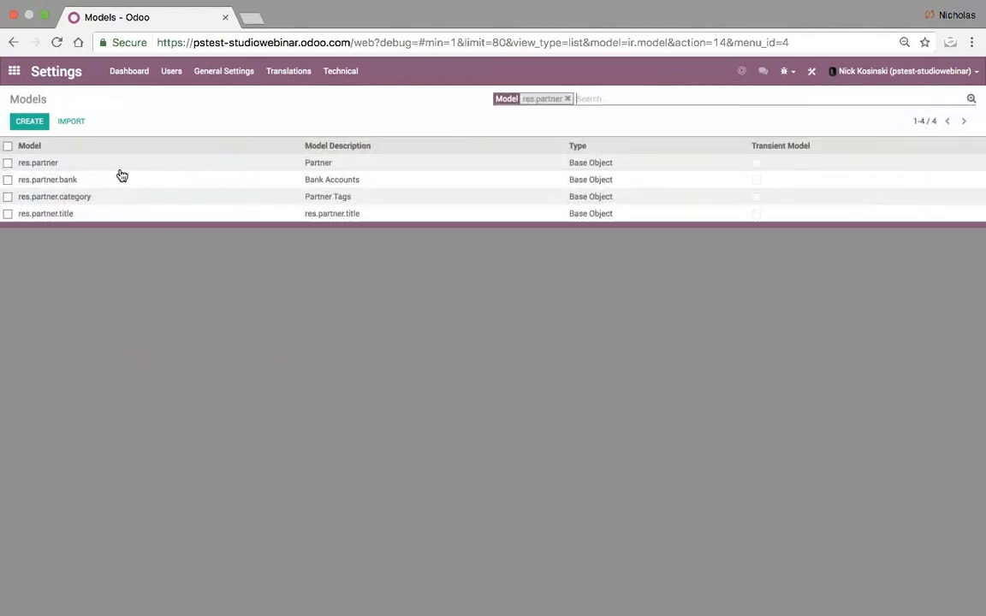
- Open the res.partner model record and scroll through its 134 fields
click(331, 165)
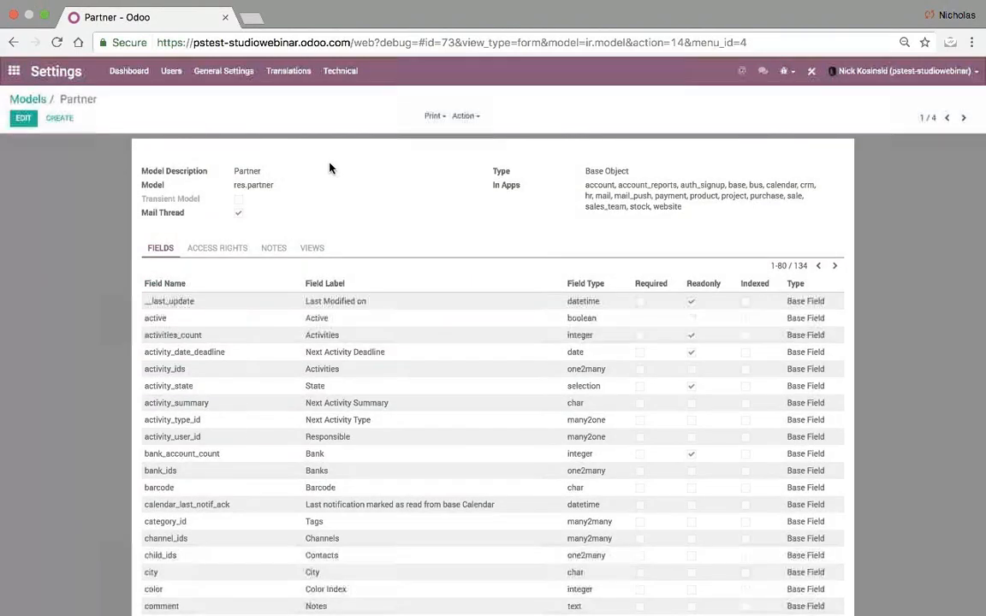
scroll(195, 296, down, 1)
scroll(223, 475, down, 10)
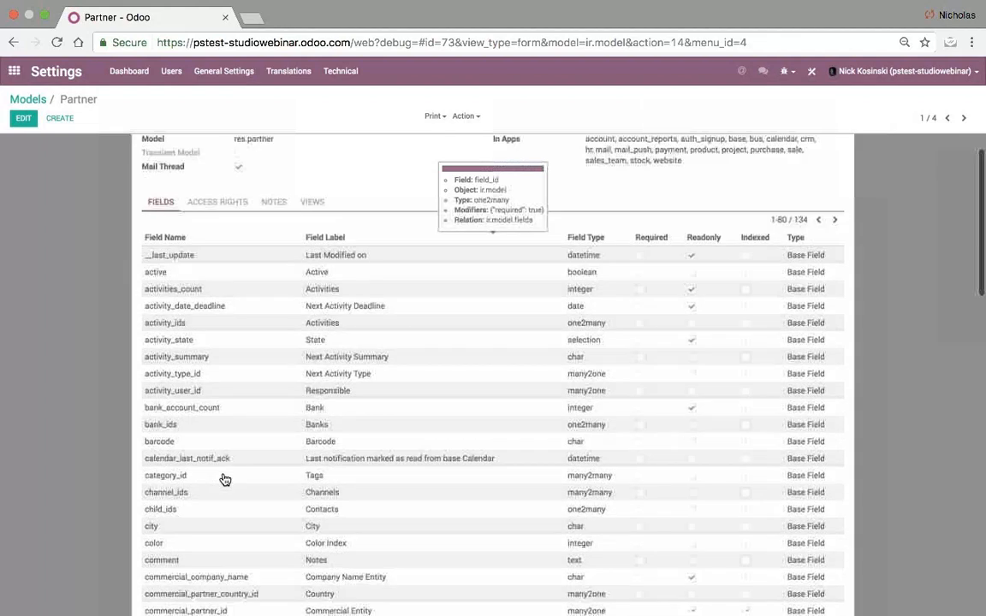
scroll(225, 481, down, 13)
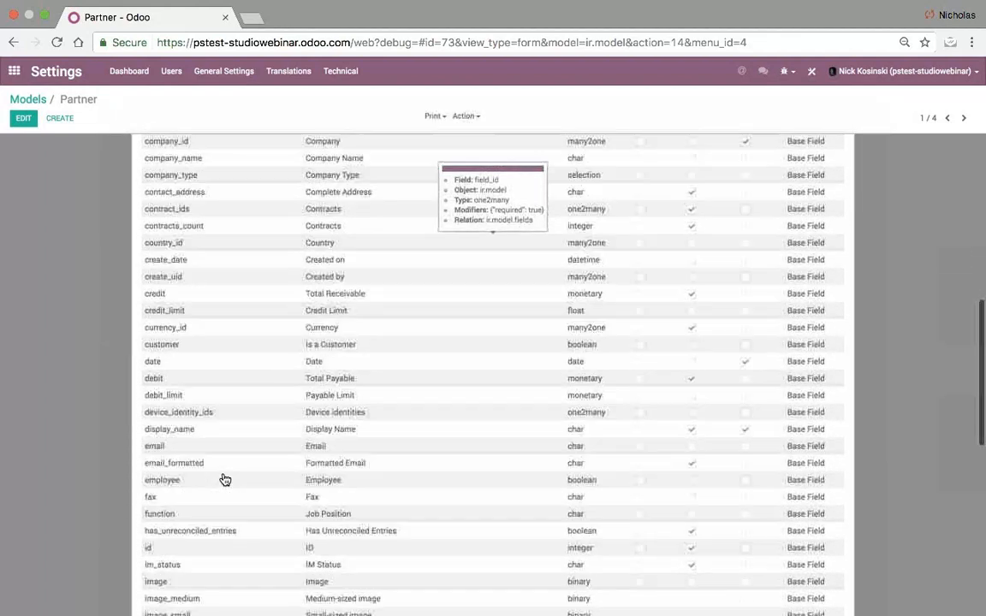
scroll(223, 480, up, 15)
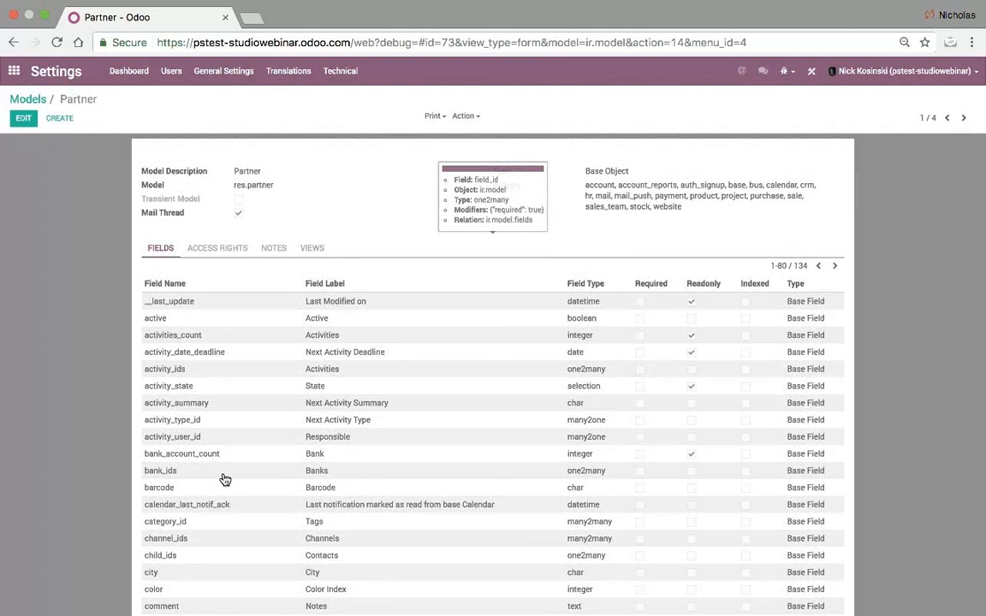
- Go to Sales > Customers, open the Wegmans record and start Studio on its form
click(26, 99)
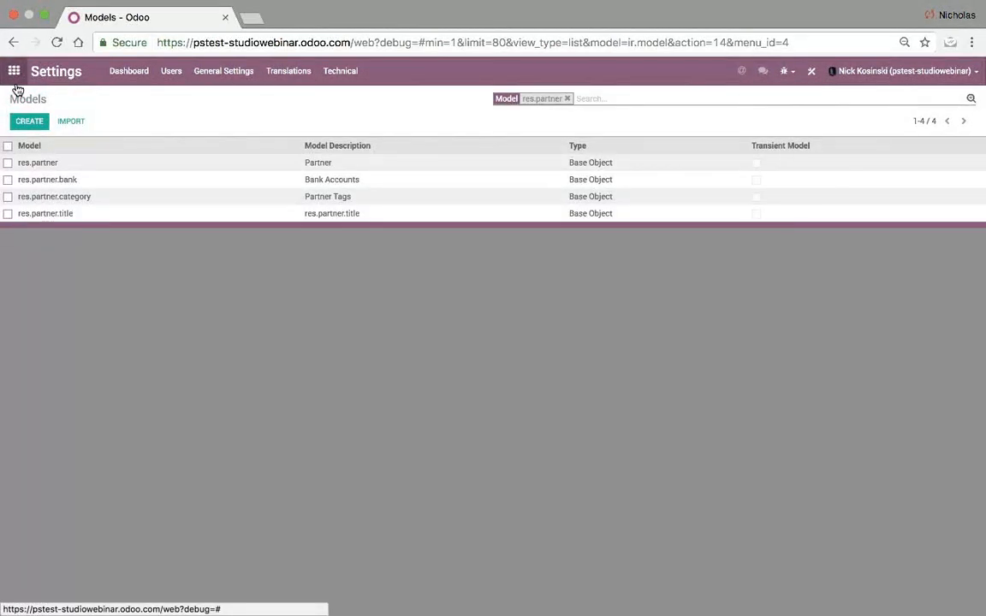
click(17, 85)
click(532, 234)
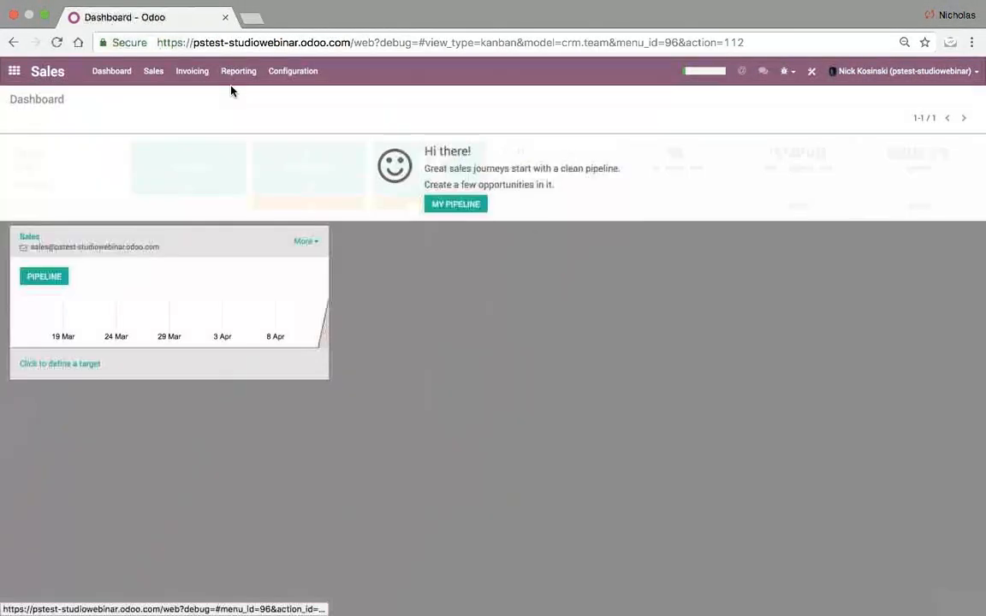
click(154, 73)
click(167, 109)
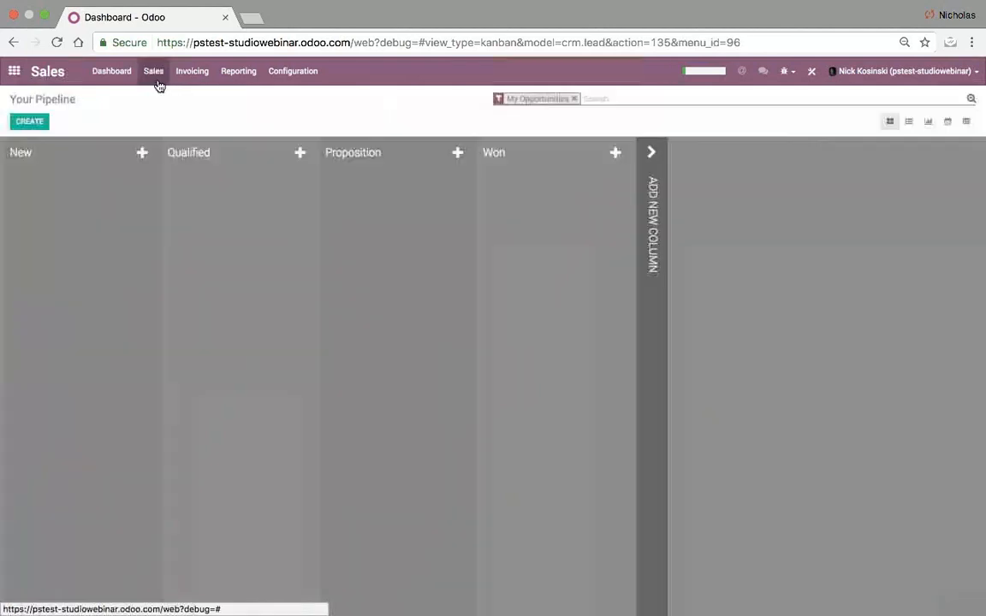
click(156, 75)
click(158, 96)
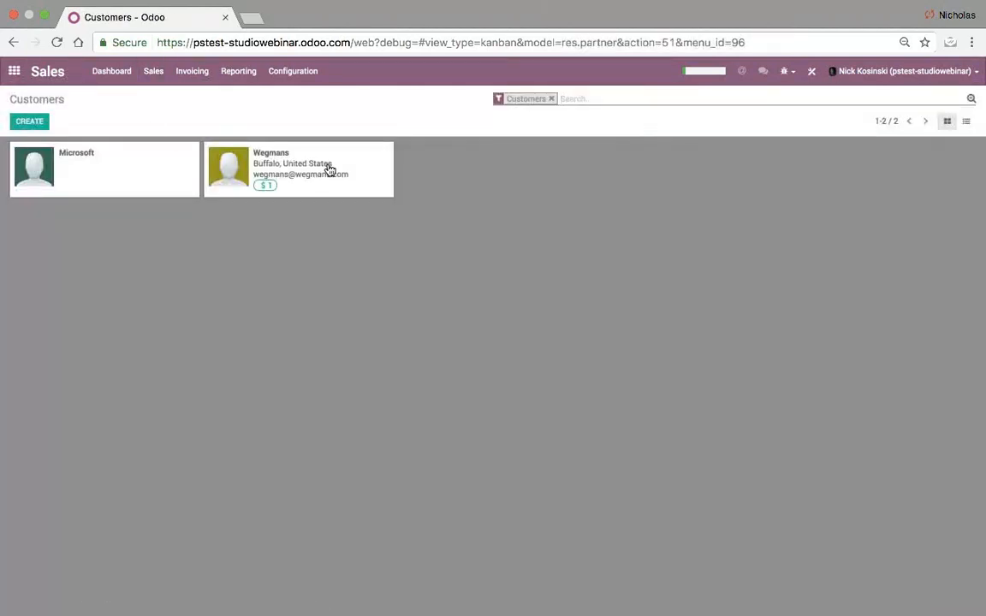
click(368, 162)
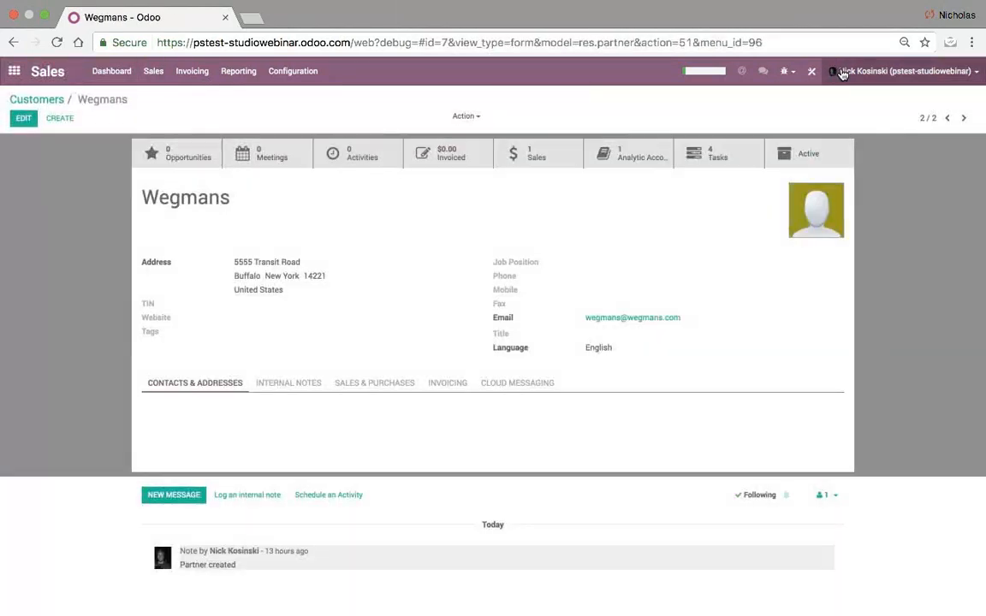
click(813, 72)
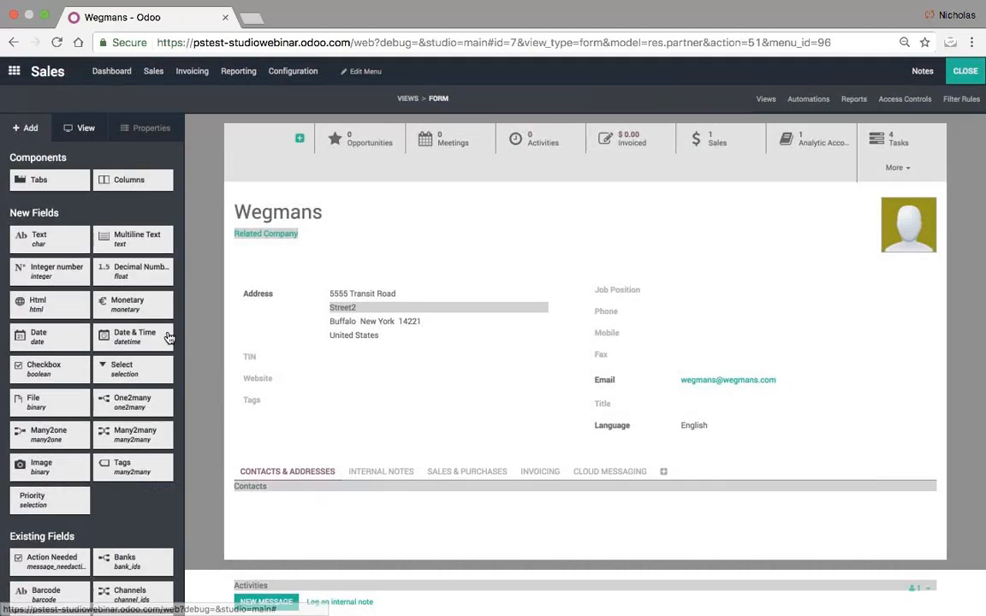
scroll(165, 326, down, 3)
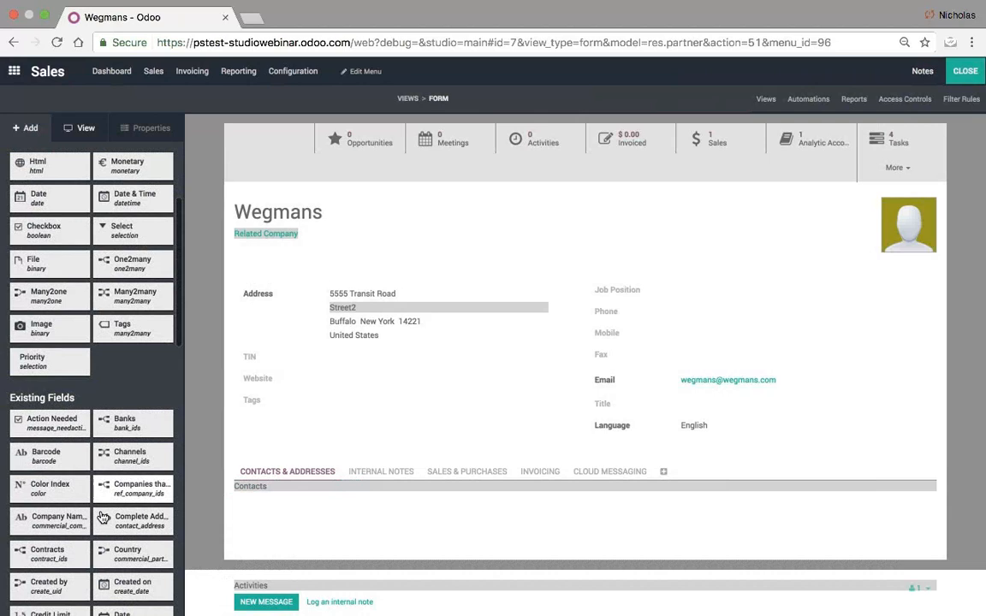
scroll(101, 513, up, 2)
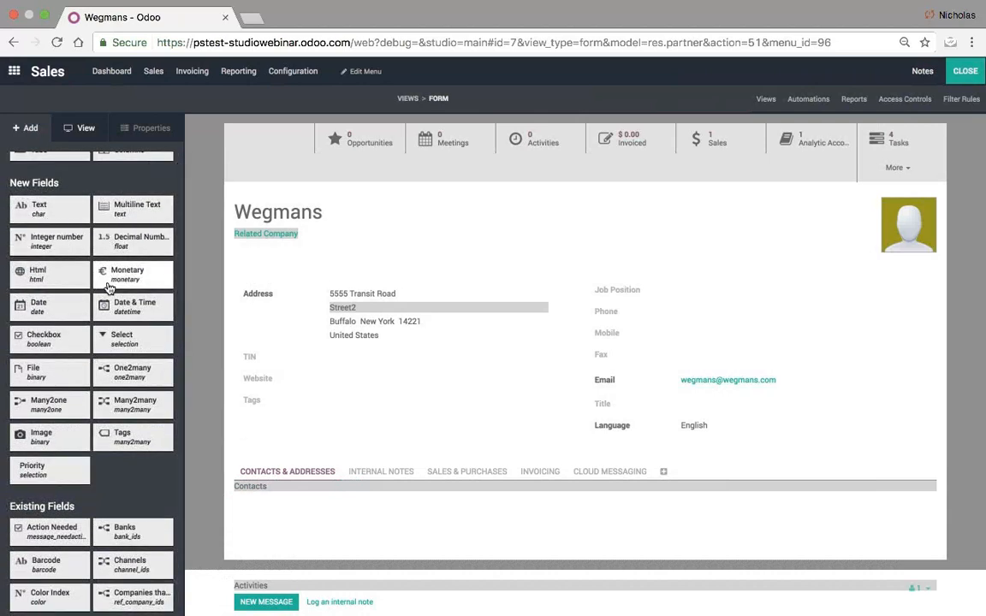
scroll(109, 283, down, 3)
scroll(109, 288, down, 4)
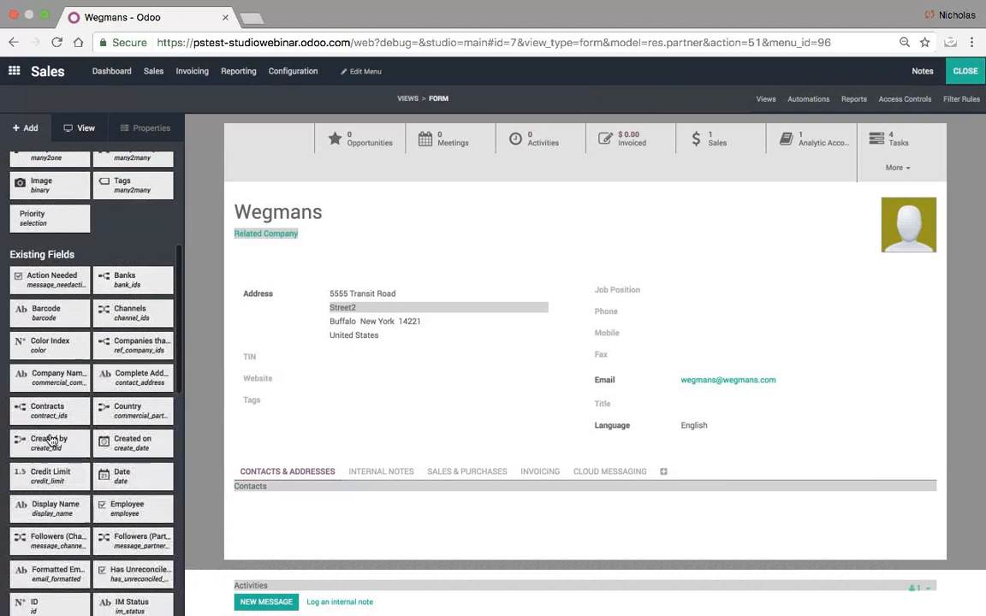
scroll(111, 512, down, 2)
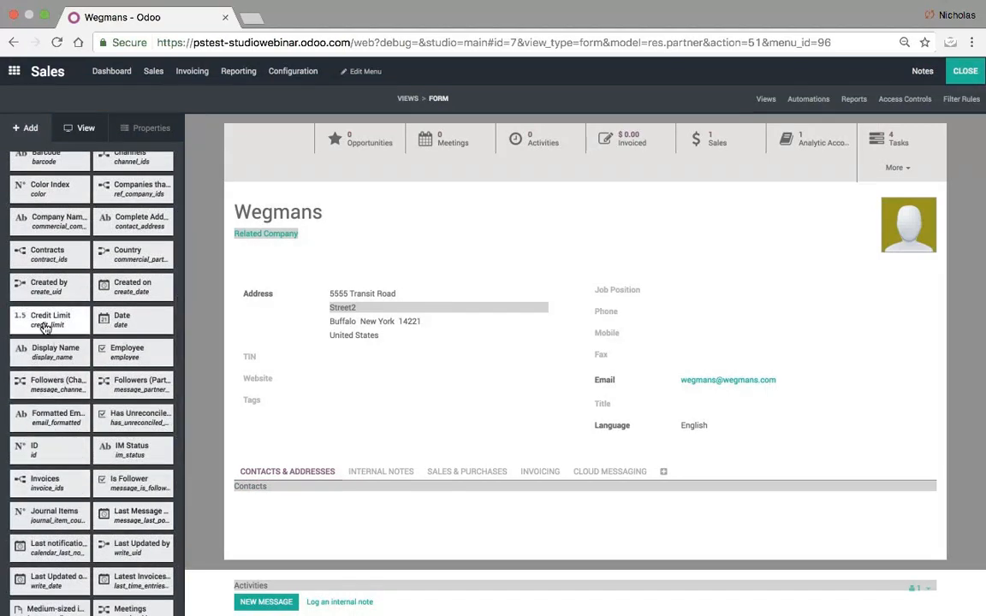
mouse_move(45, 318)
mouse_down()
mouse_move(201, 326)
mouse_move(310, 348)
mouse_move(26, 338)
mouse_move(39, 326)
mouse_up()
scroll(73, 248, up, 5)
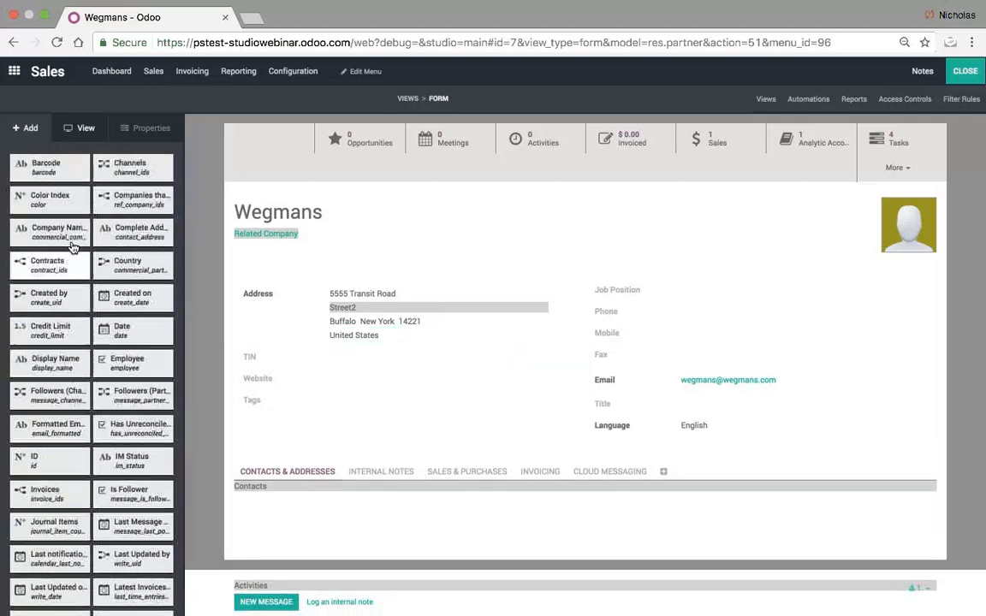
scroll(73, 248, up, 3)
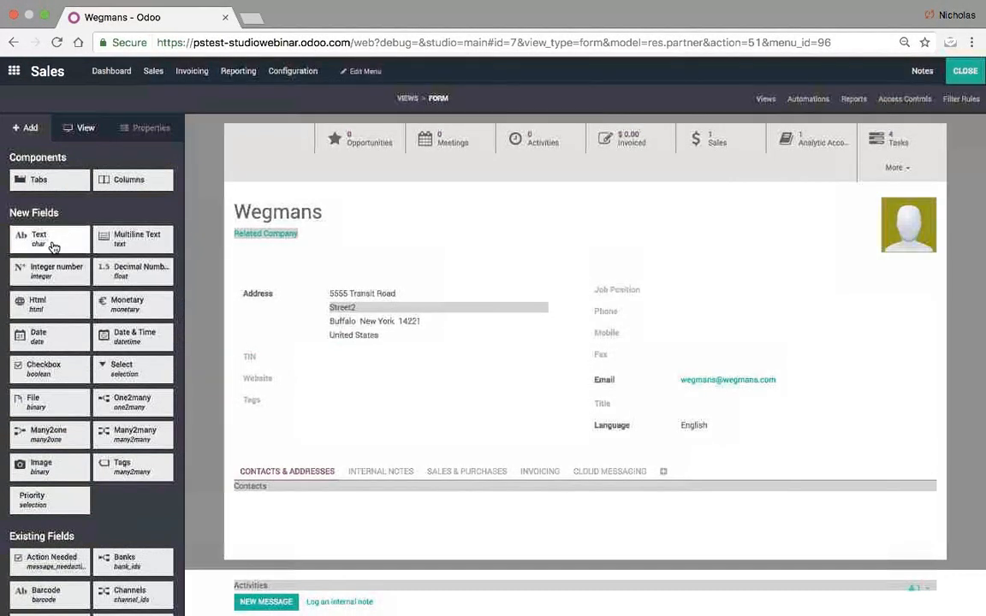
- Add a Text field to the Wegmans form just below Tags
drag(53, 247, 292, 433)
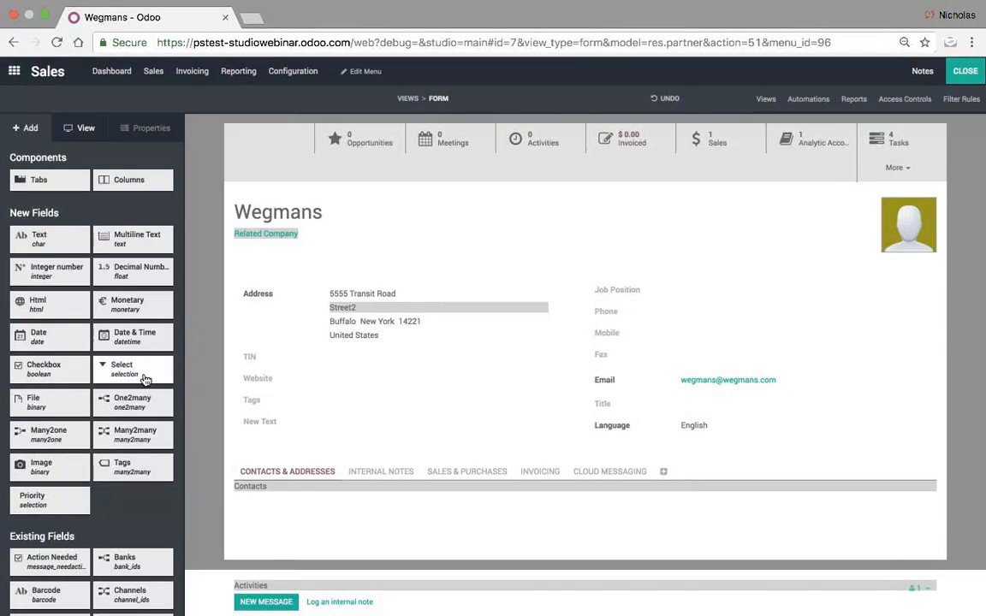
- Remove the New Text field from the form view and confirm the removal
click(260, 433)
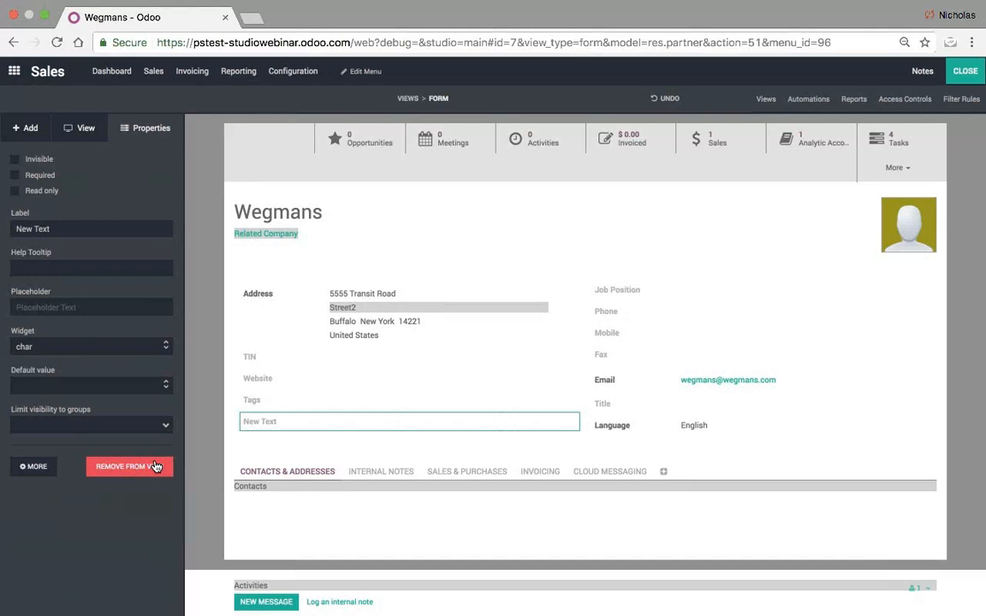
click(156, 466)
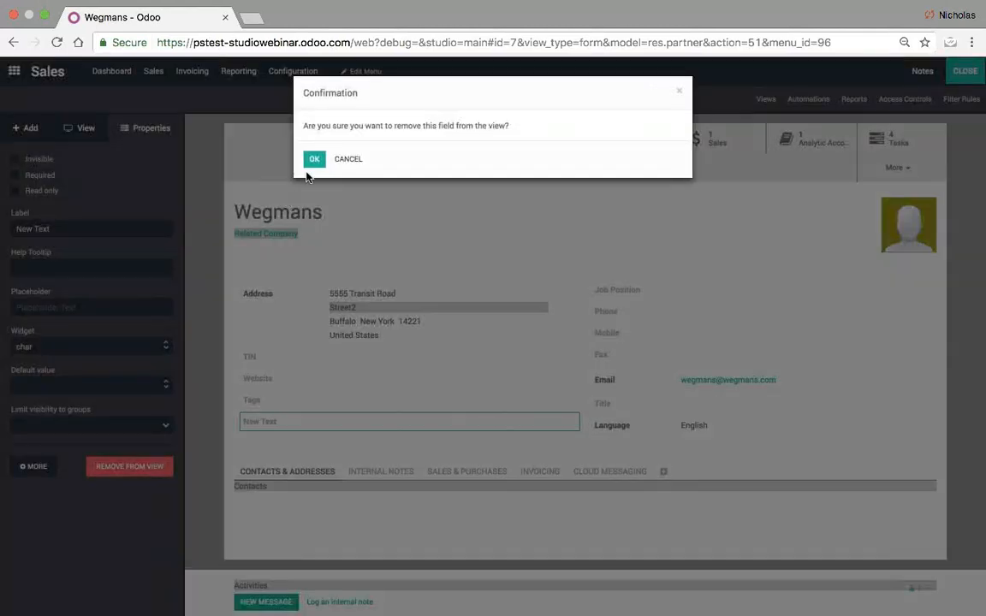
click(313, 161)
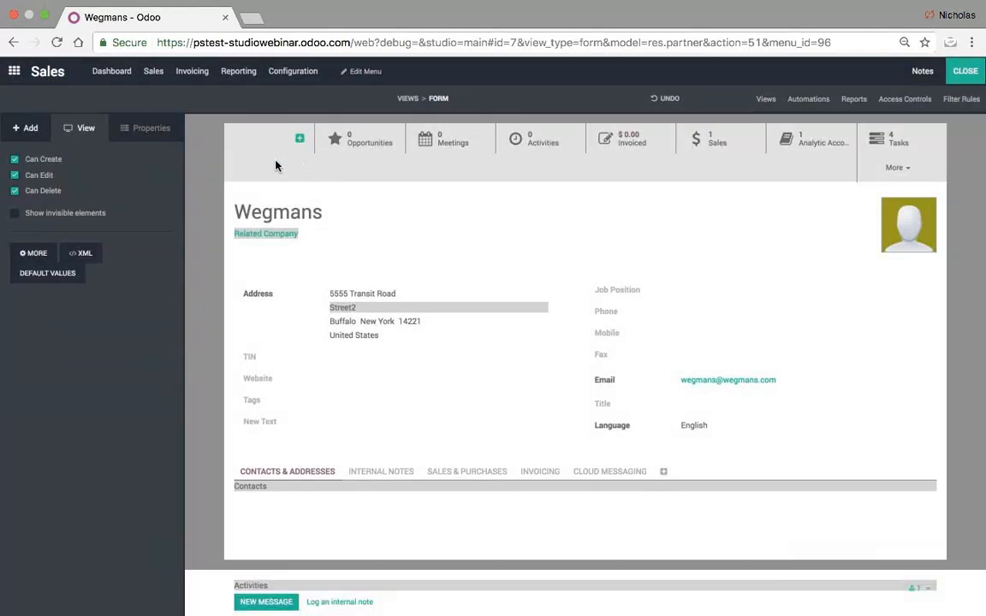
click(32, 130)
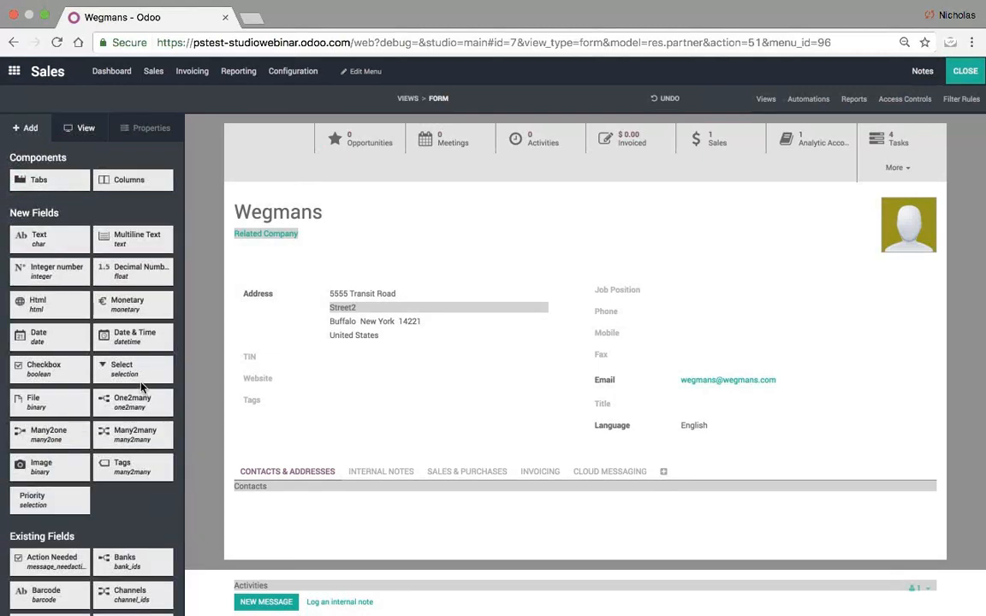
- Add a Select field below Tags with the choices Level 1, Level 2 and Level 3
drag(135, 369, 310, 417)
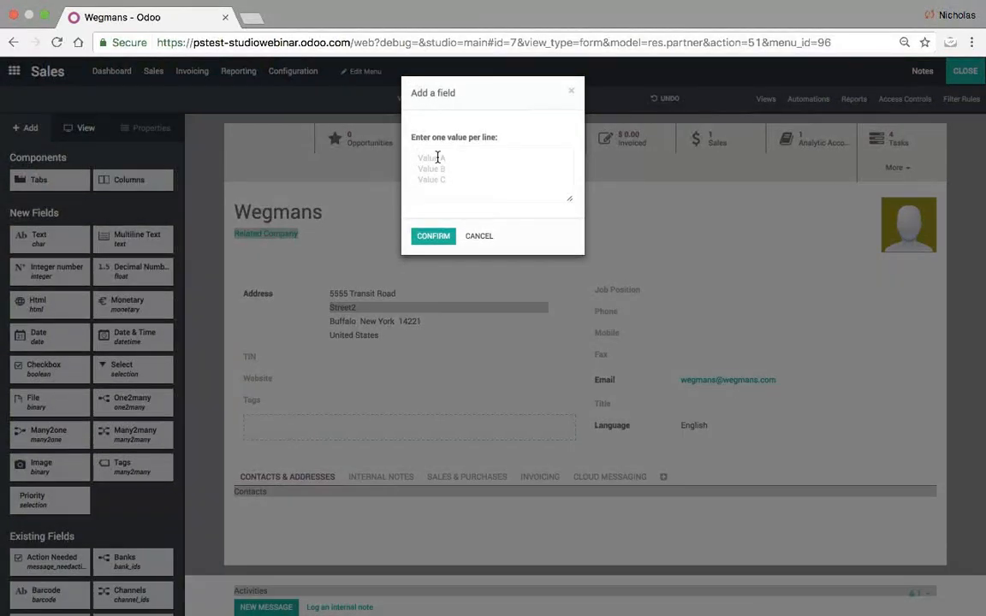
text(Level 1)
key(Return)
text(Level 2)
key(Return)
text(Level 3)
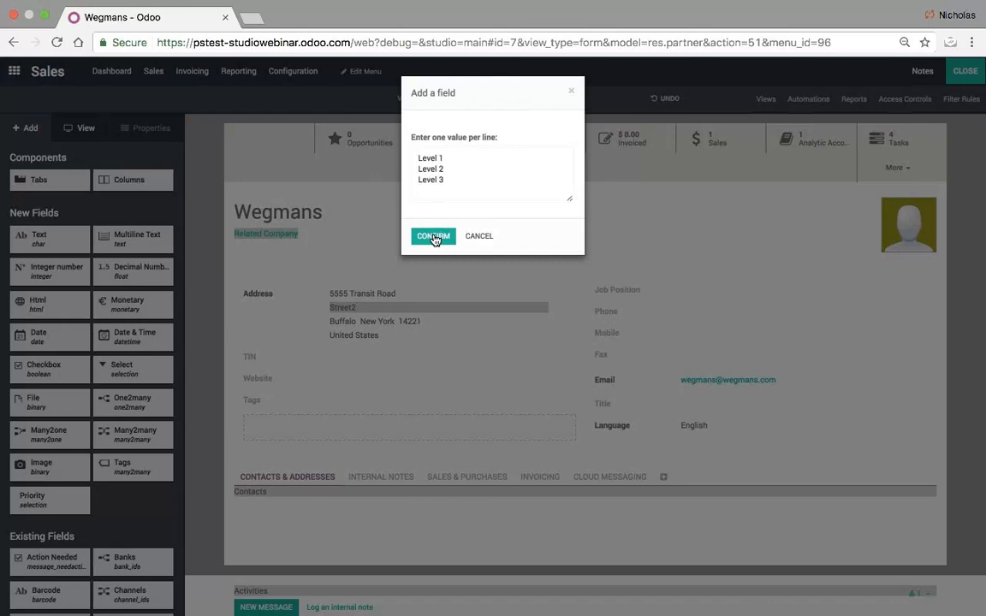
click(433, 236)
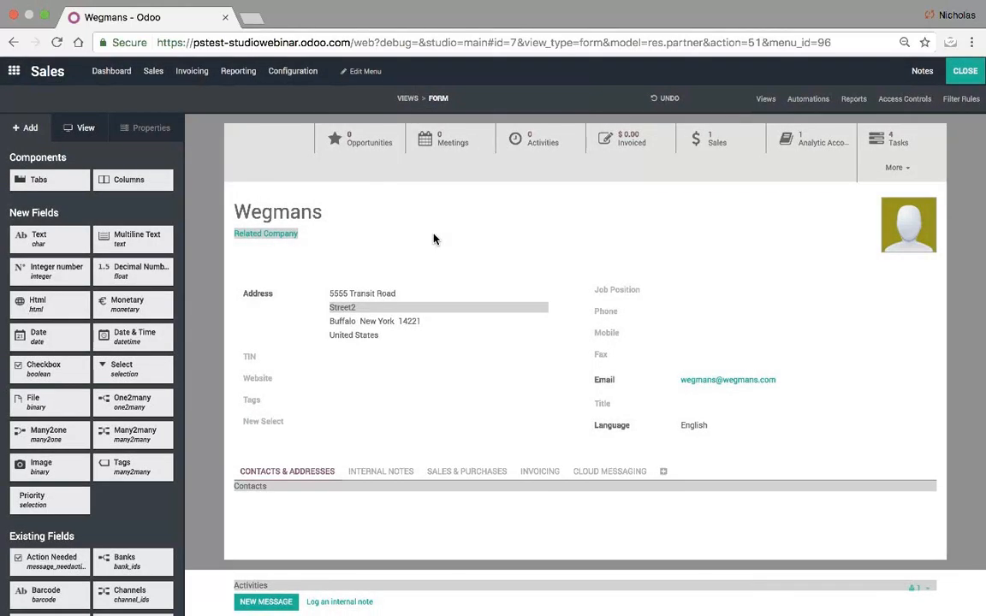
click(259, 423)
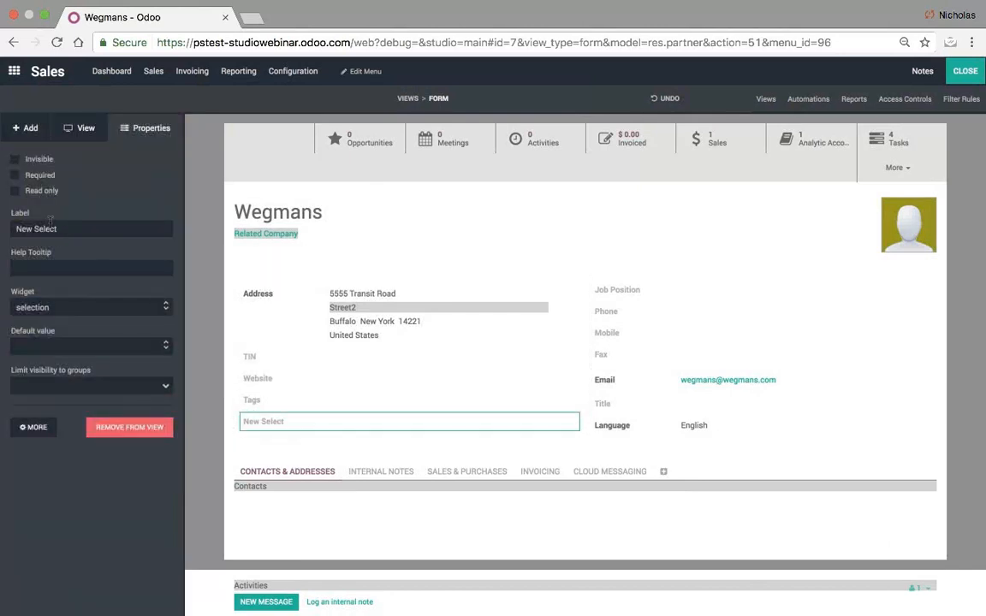
- Label the selection field 'Customer Level' with the tooltip 'How important is this customer?'
drag(60, 228, 3, 229)
text(Customer )
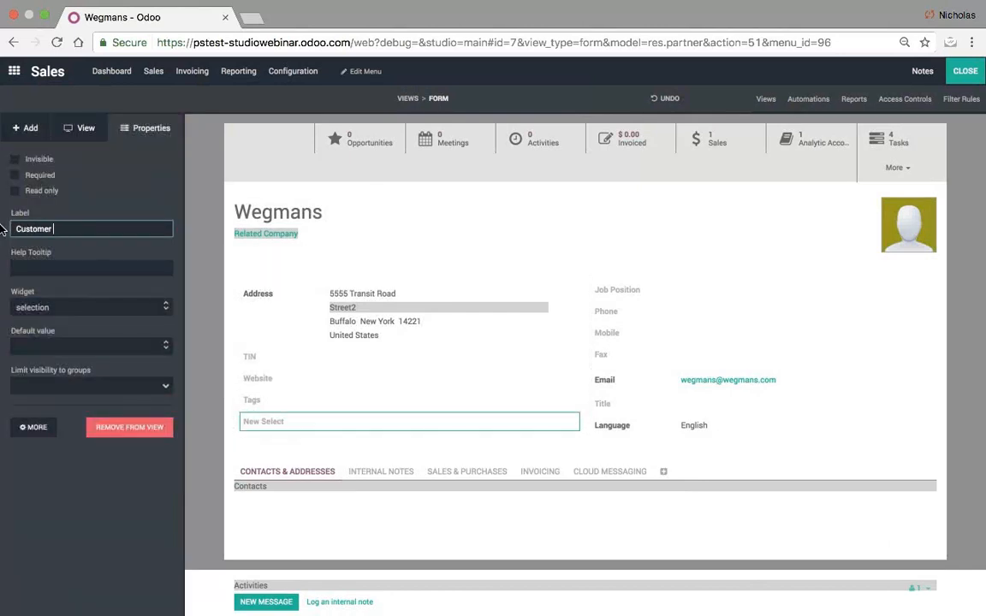
text(Level)
click(92, 505)
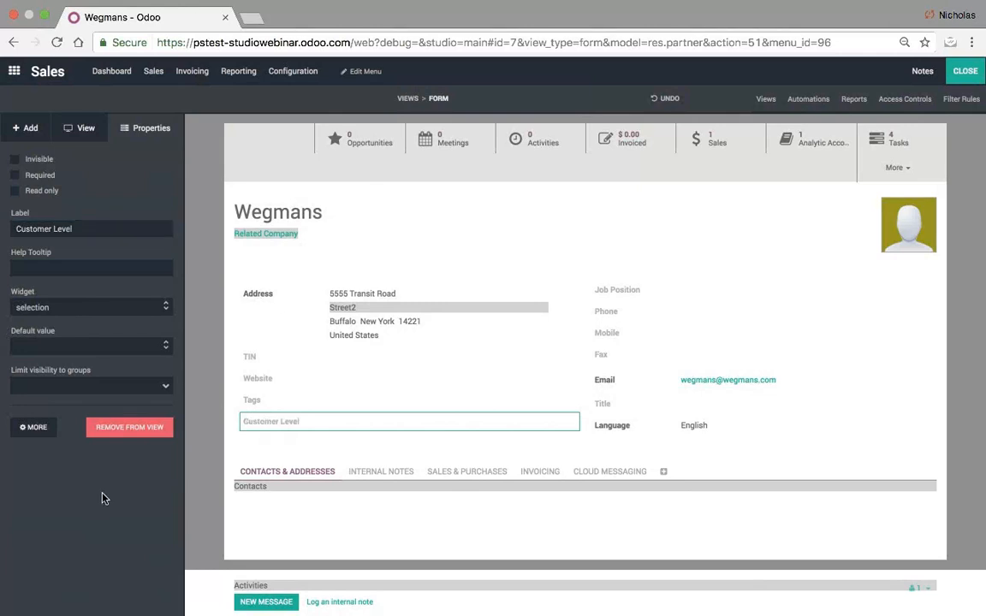
click(79, 266)
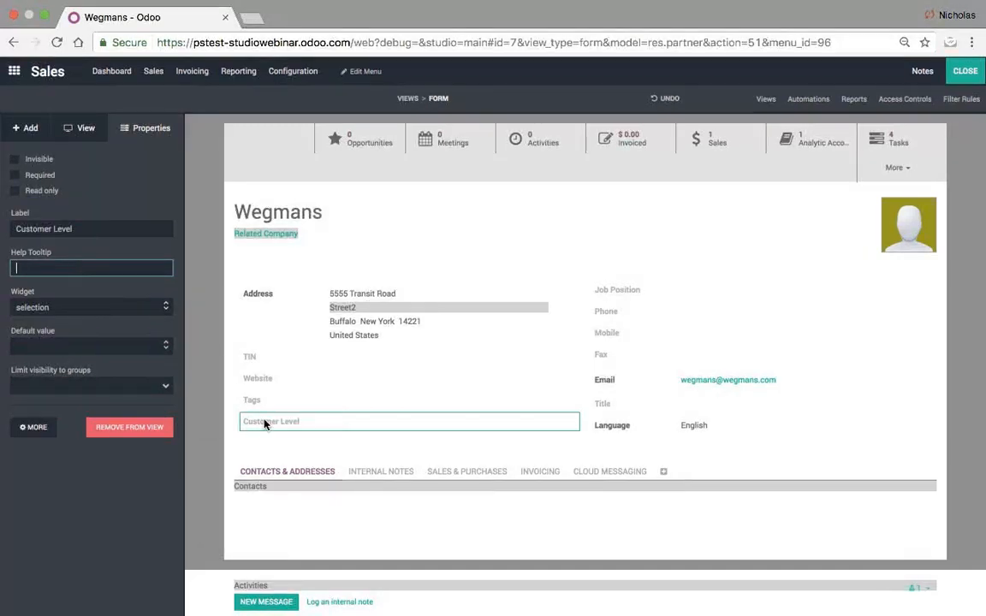
mouse_move(266, 424)
text(How important is this customer?)
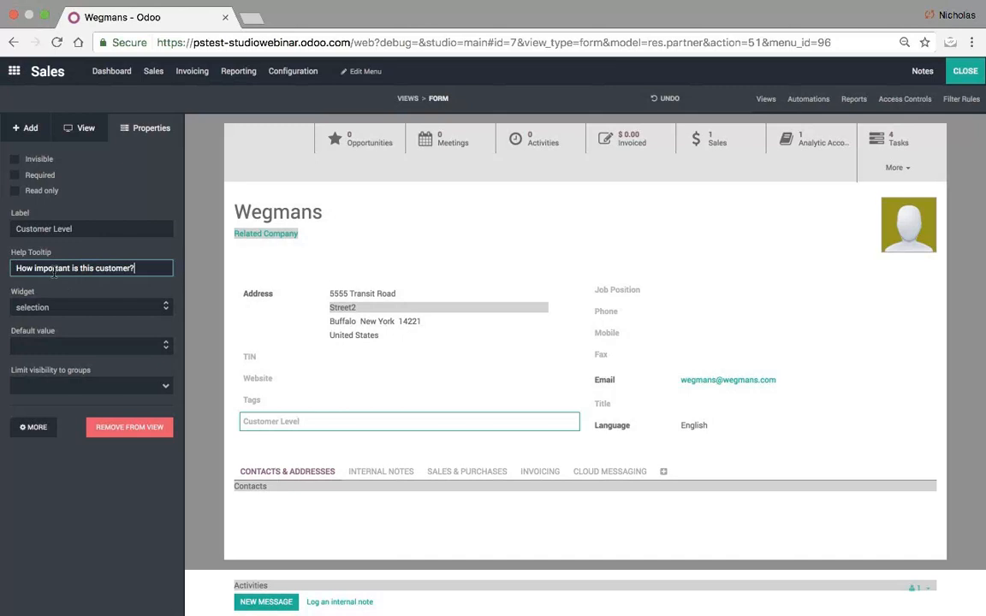
- Keep the plain selection widget and a blank default, and mark Customer Level required
click(77, 308)
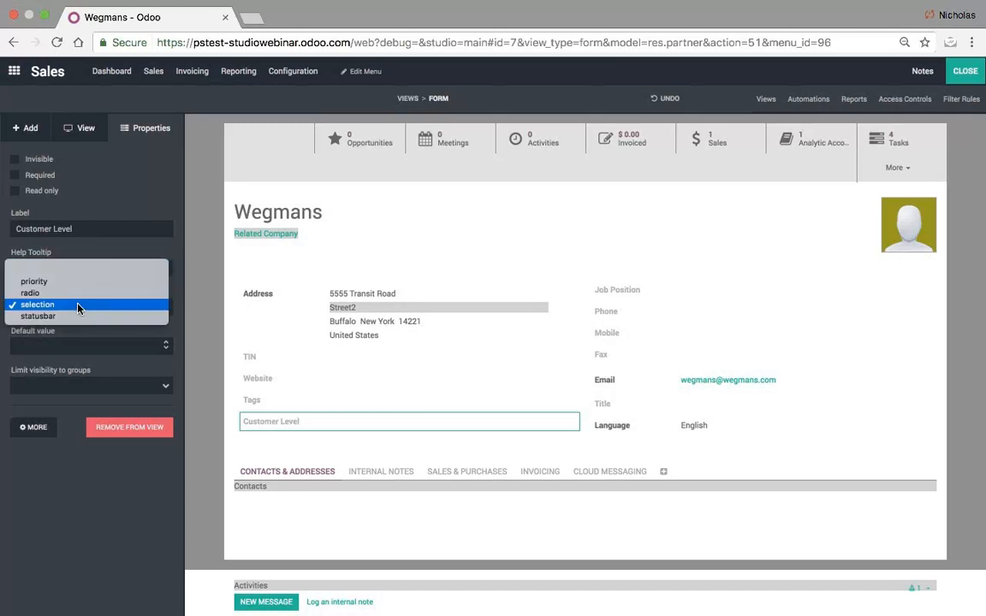
click(77, 308)
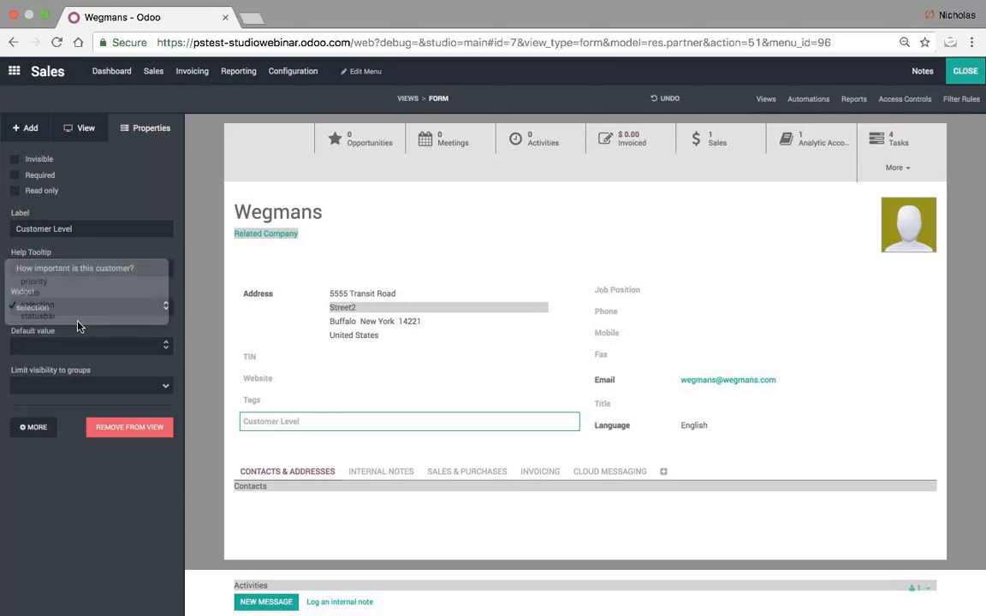
click(73, 308)
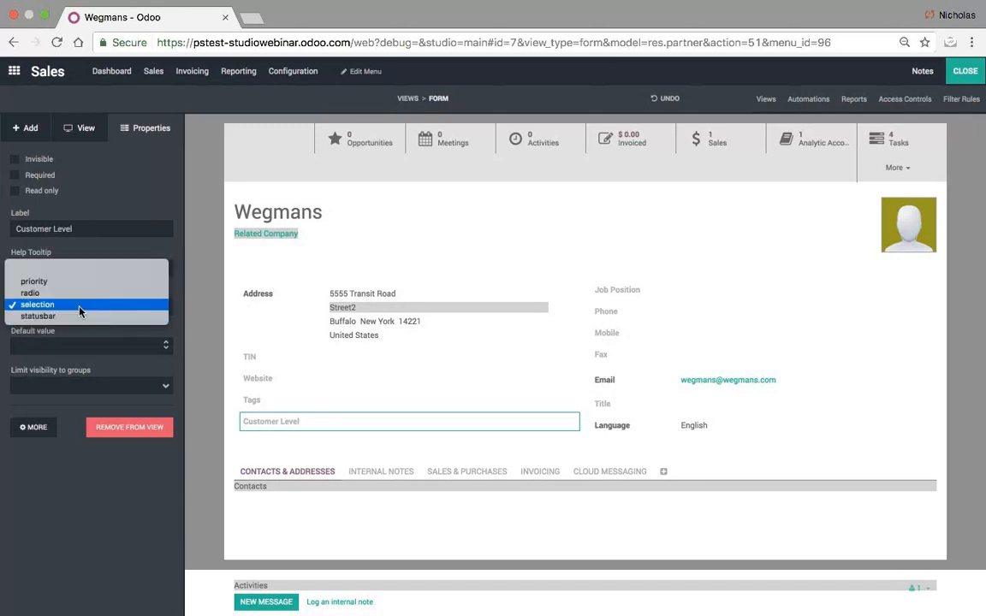
click(76, 306)
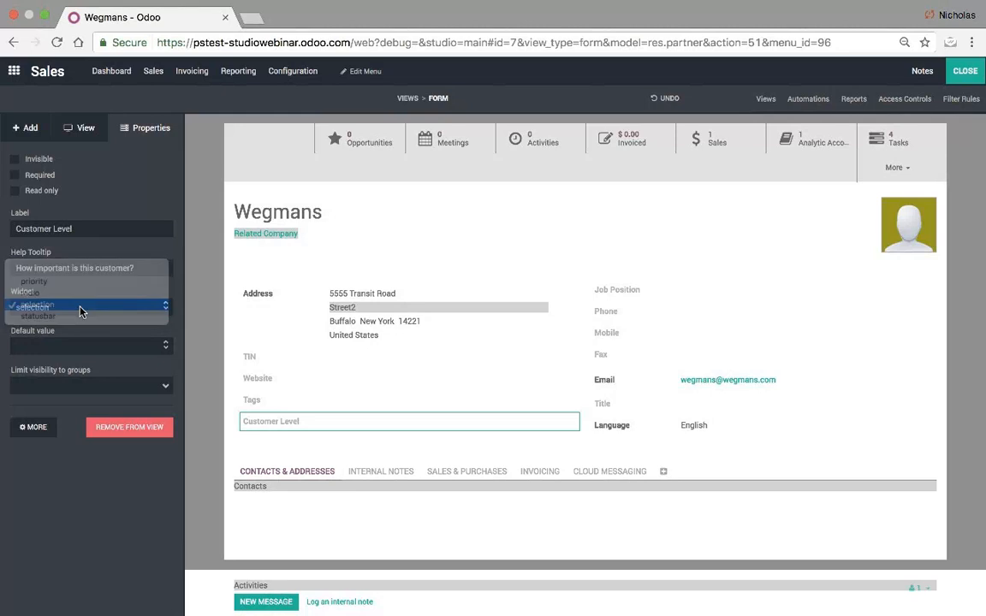
click(58, 347)
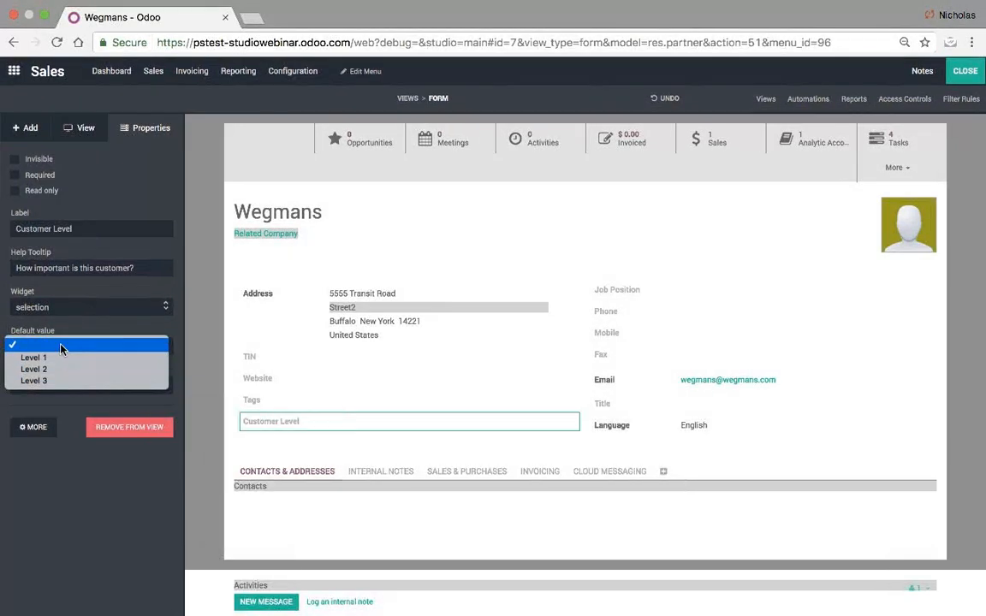
click(60, 346)
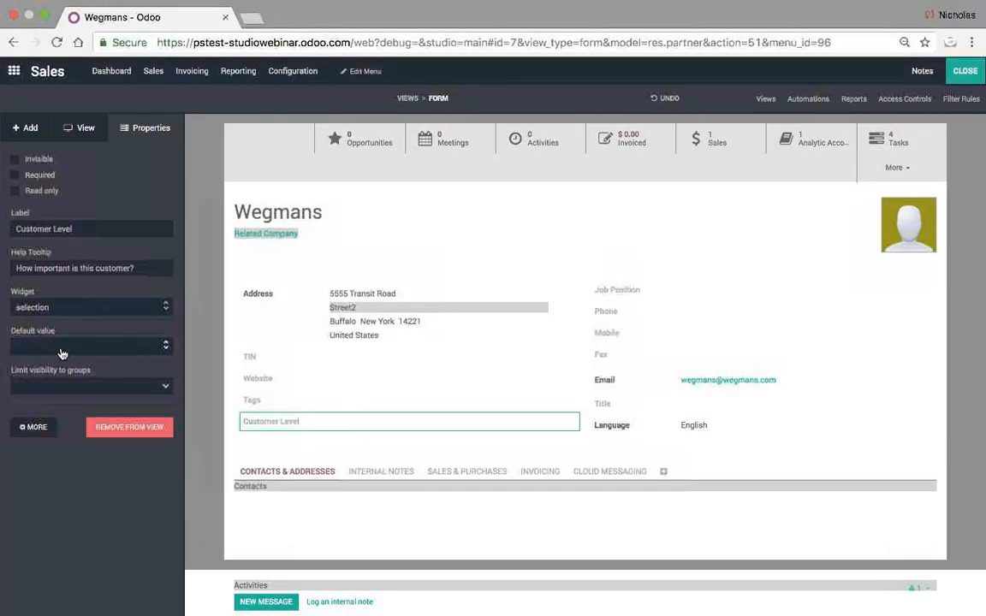
click(55, 347)
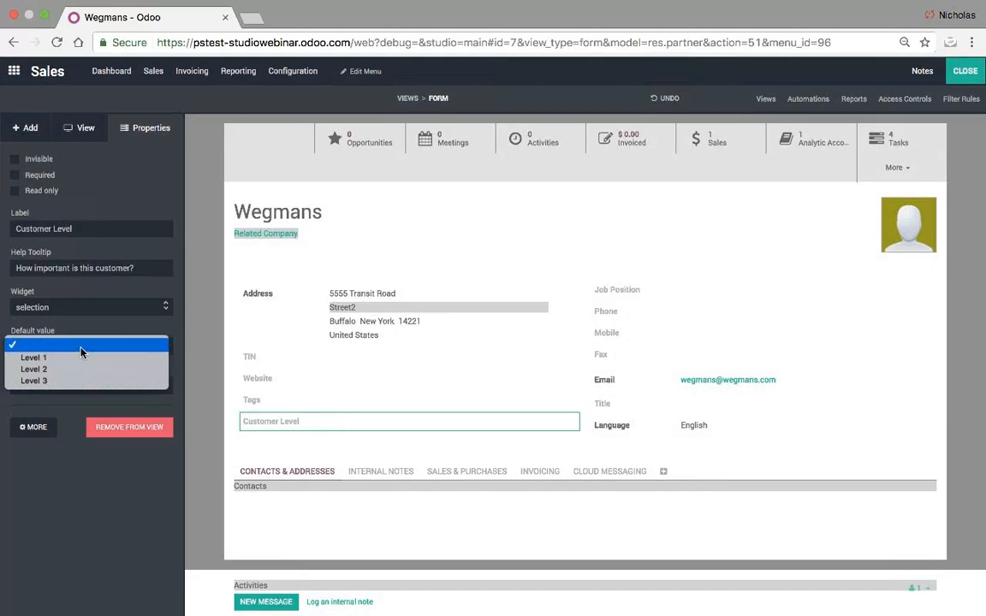
click(78, 346)
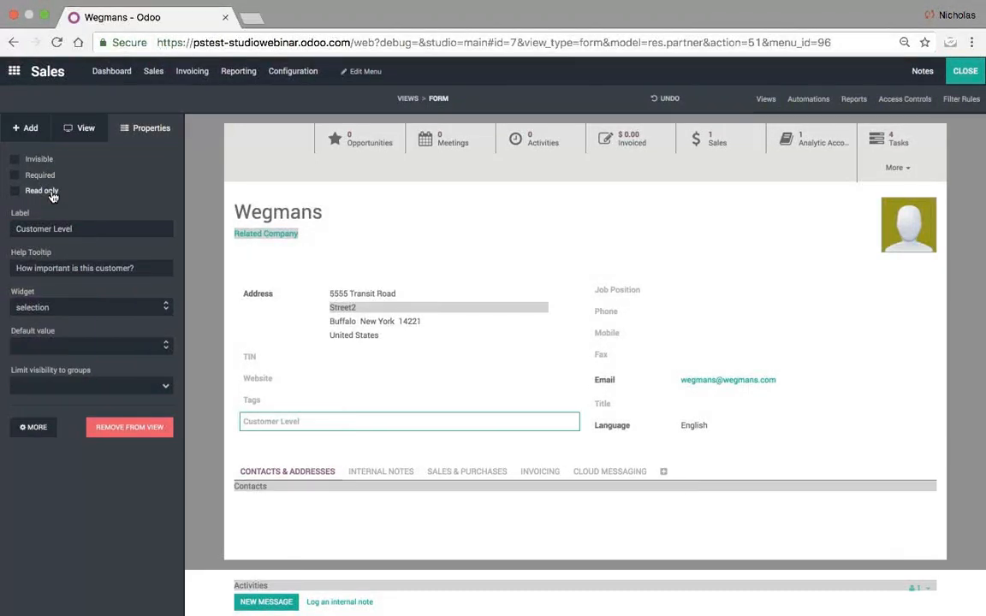
click(14, 175)
- Exit Studio, edit Wegmans and try saving with Customer Level left empty
click(963, 72)
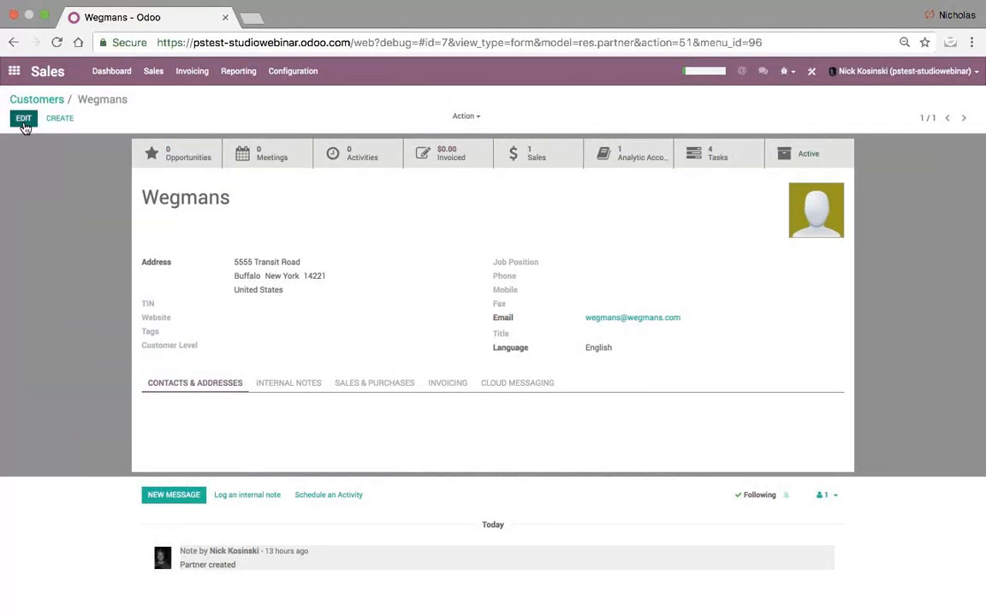
click(24, 118)
click(328, 377)
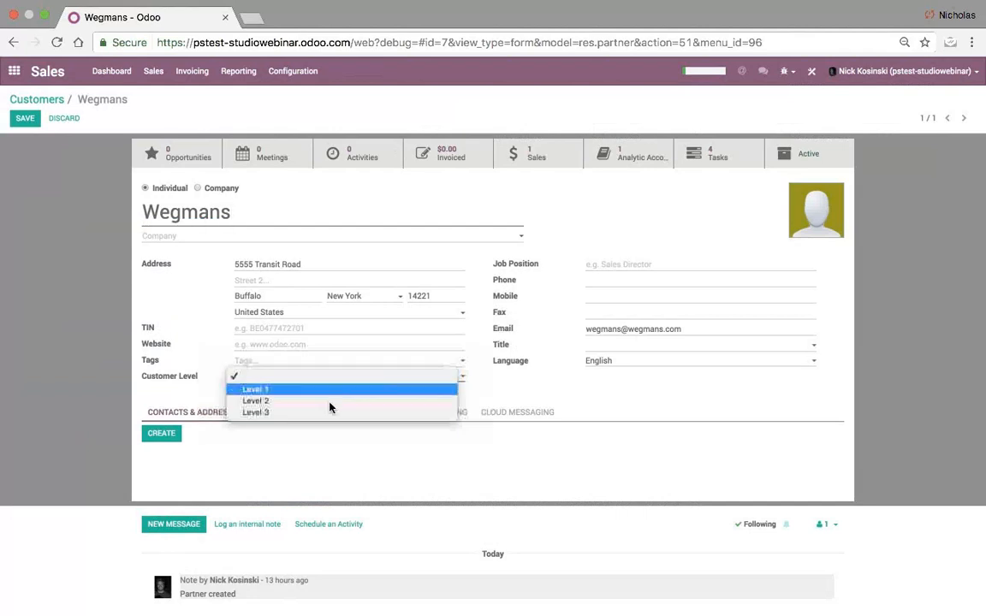
click(321, 379)
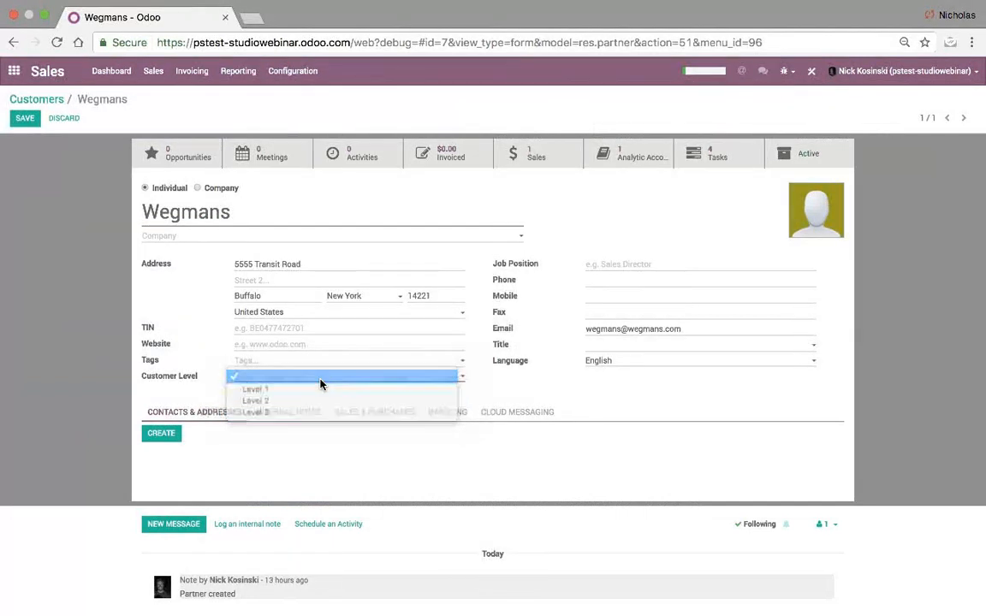
click(25, 118)
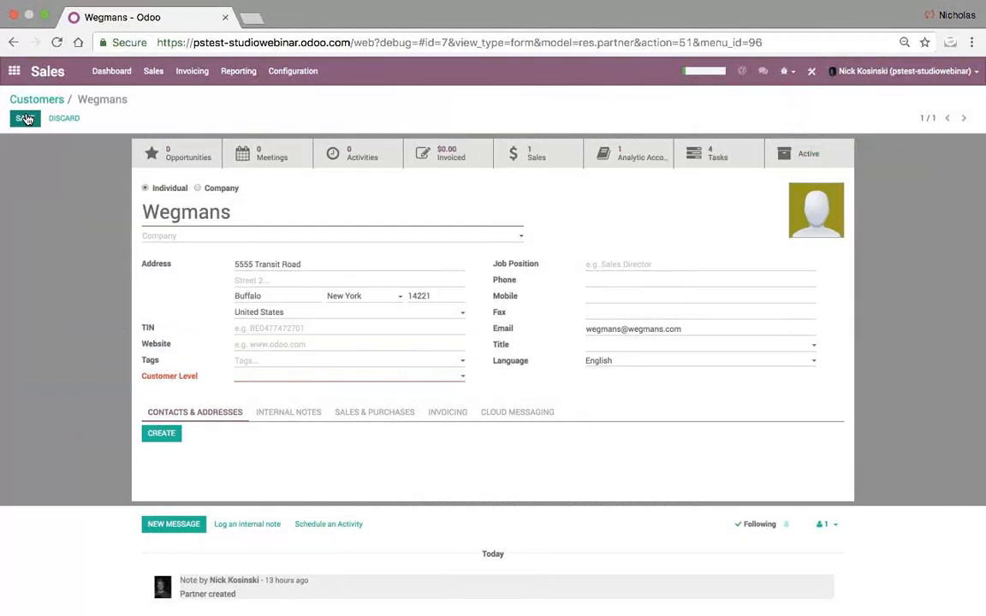
- Set Wegmans' Customer Level to Level 1, save, and return to the Customers overview
click(243, 379)
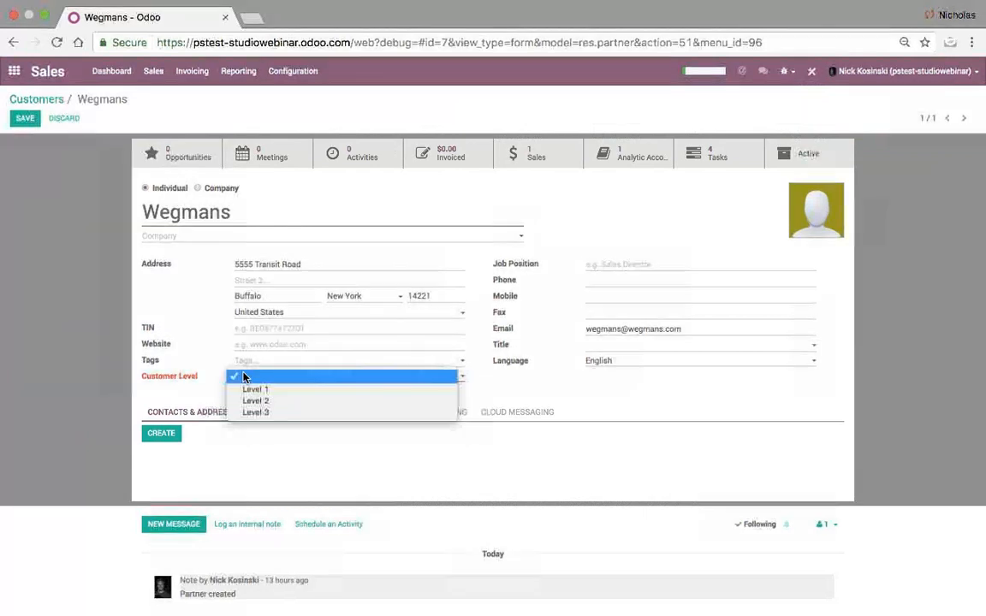
click(313, 397)
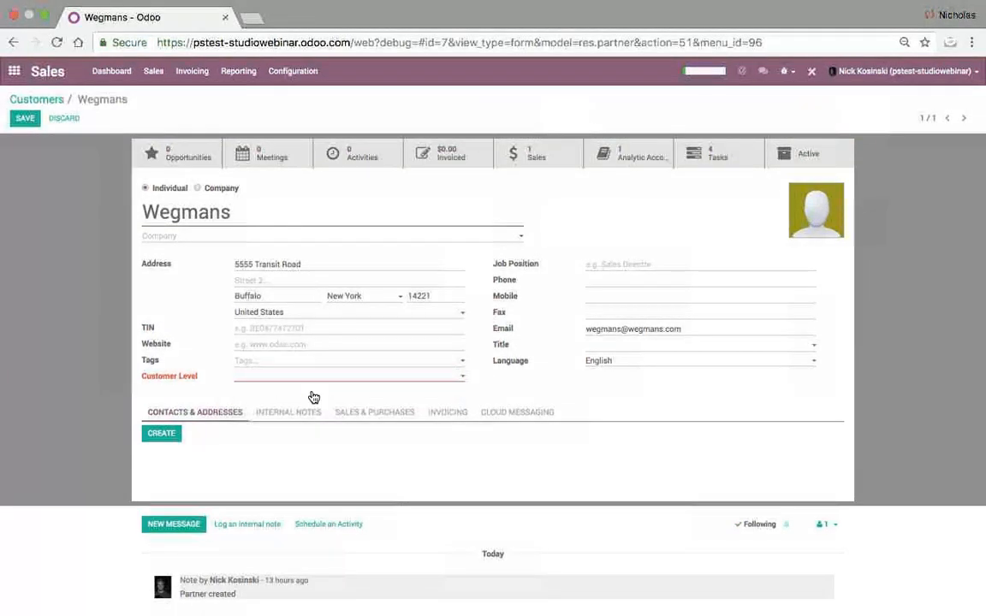
click(33, 122)
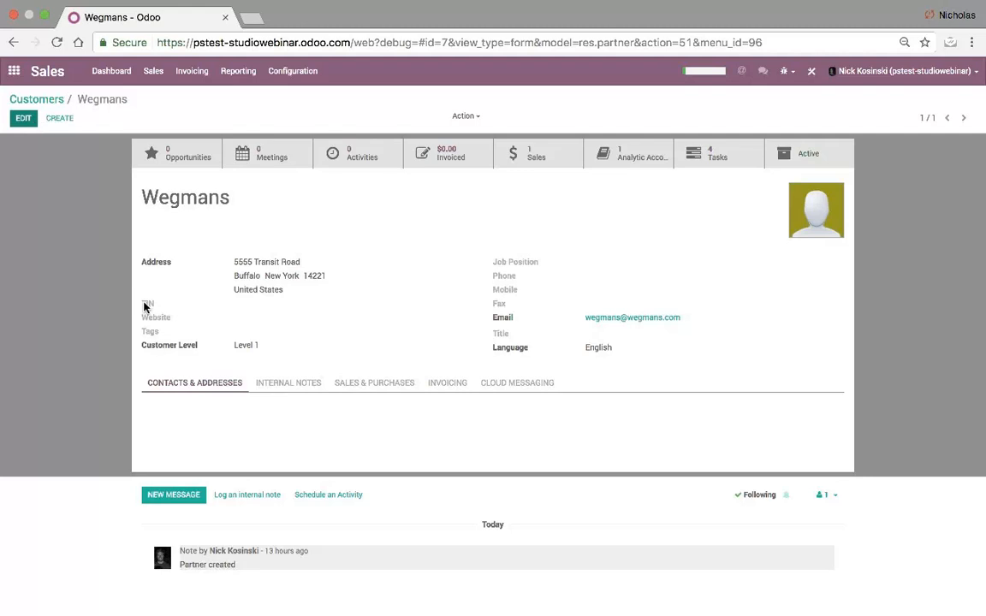
click(36, 99)
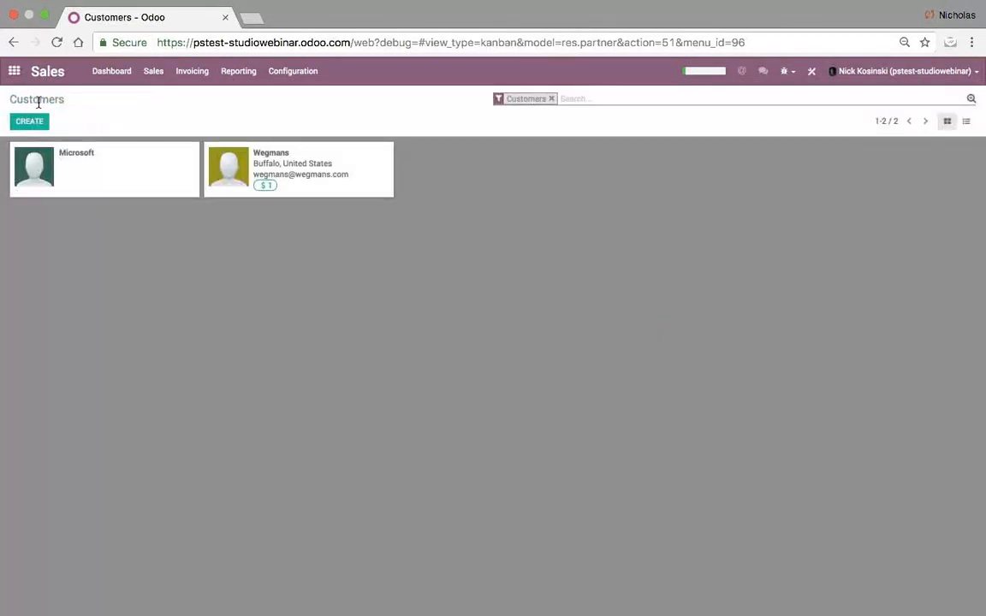
- Apply a custom 'Customer Level is Level 1' filter to Customers, then switch it off again
click(971, 100)
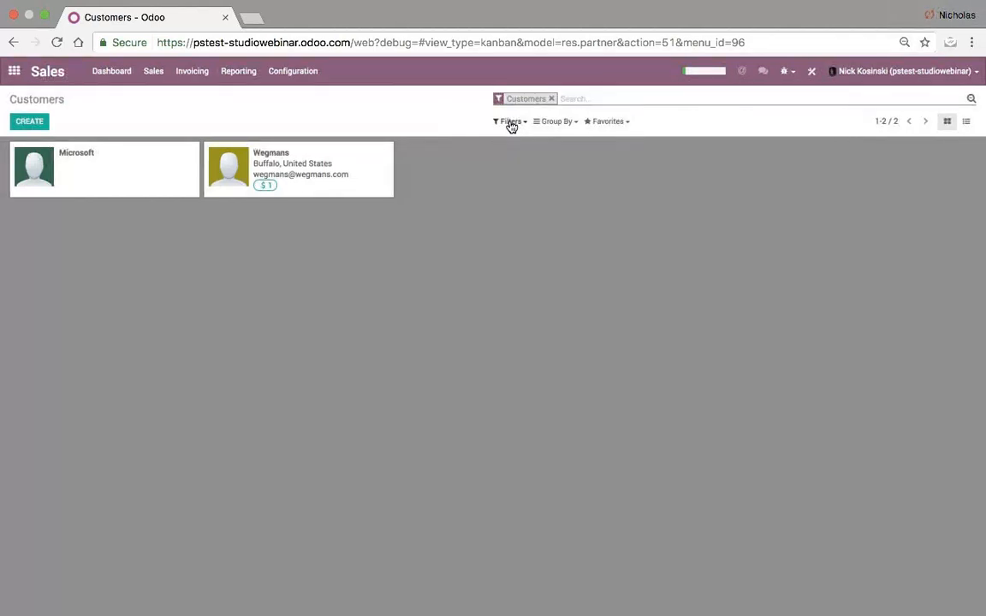
click(546, 124)
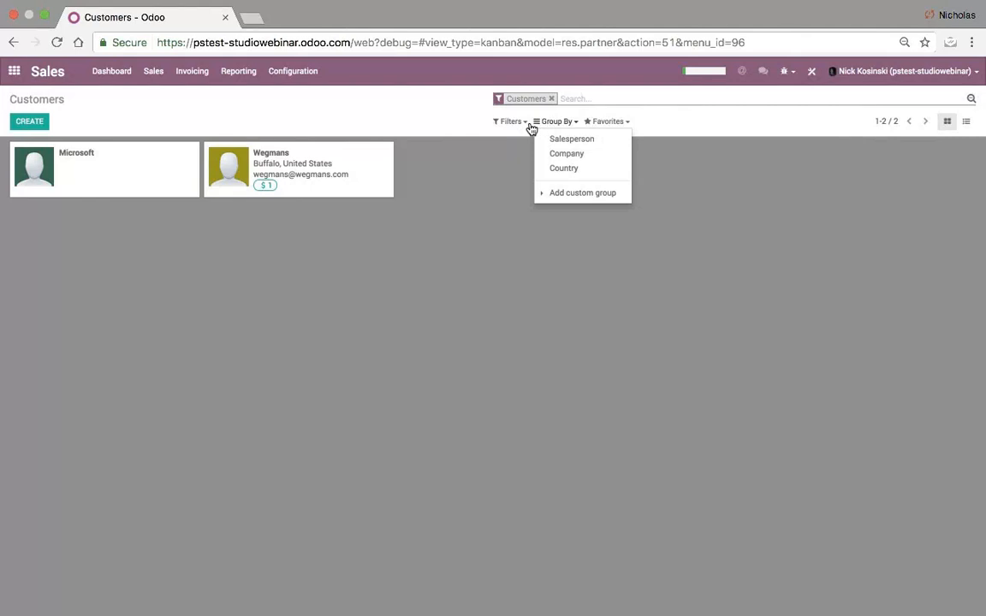
click(516, 124)
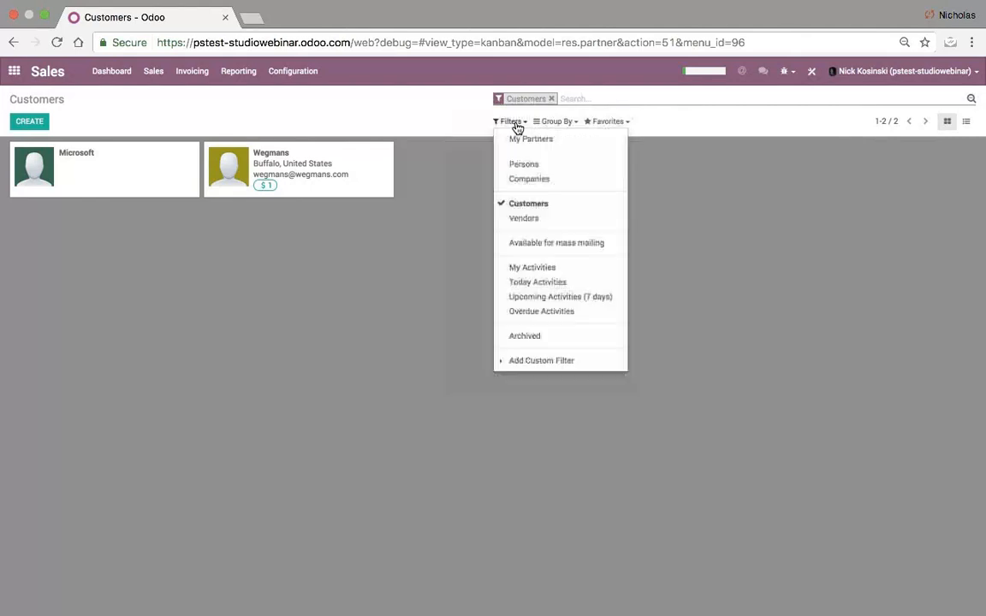
click(535, 362)
click(543, 378)
text(cust)
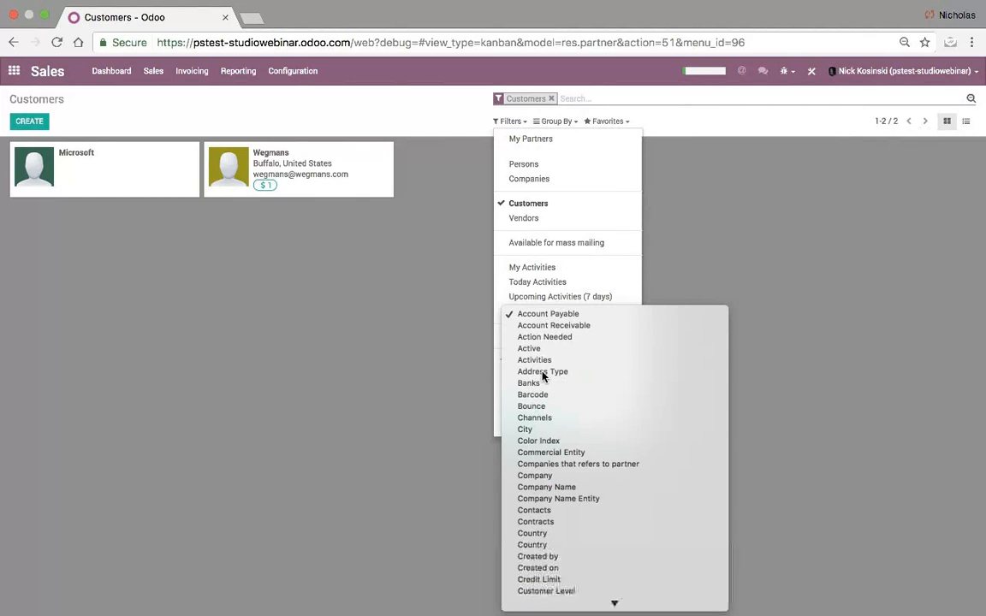
key(Return)
click(552, 401)
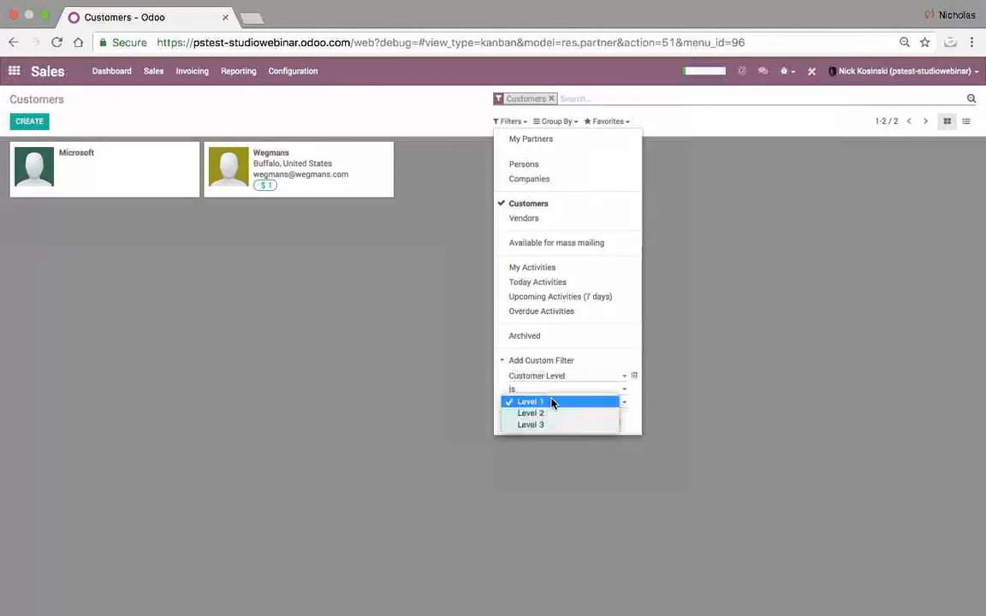
click(552, 407)
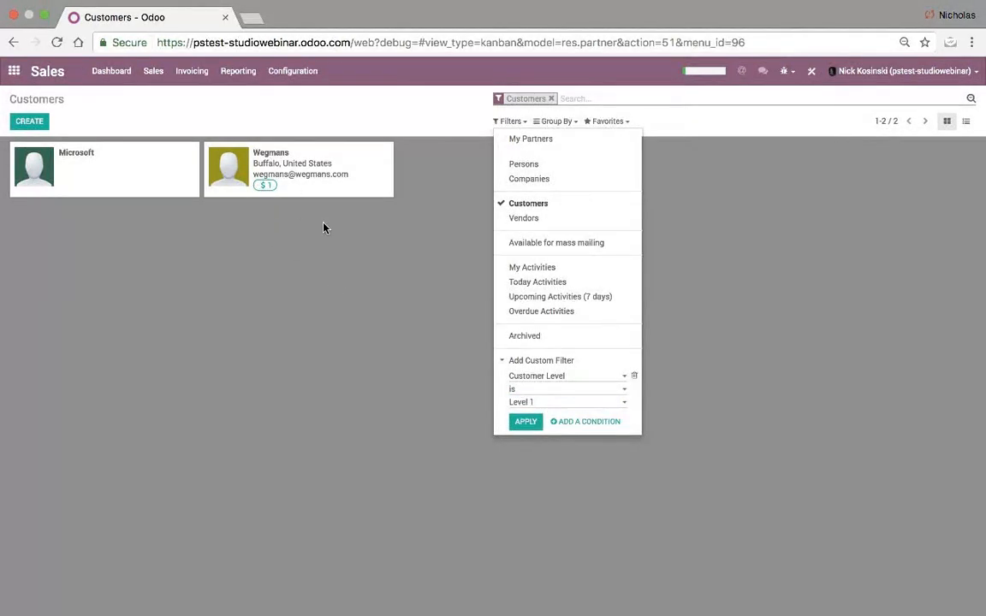
click(526, 423)
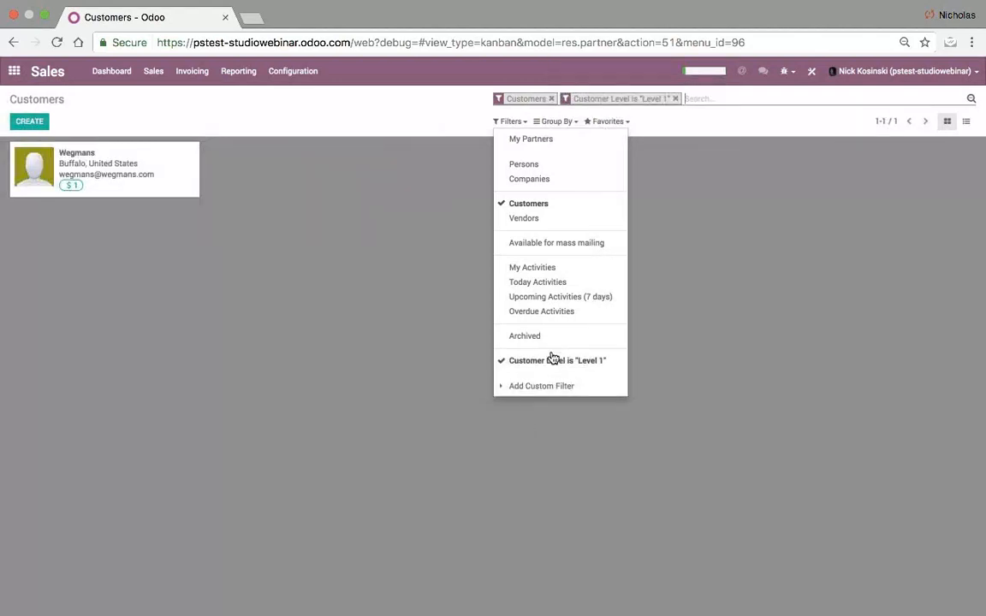
click(527, 361)
- Add a custom grouping of the Customers kanban by Customer Level
click(405, 354)
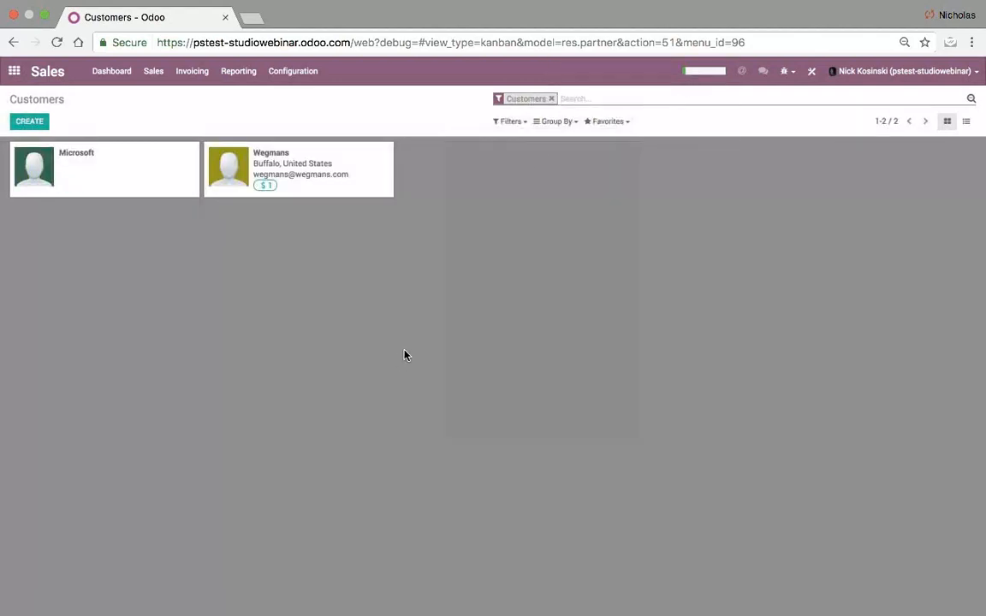
click(556, 124)
click(561, 193)
click(569, 206)
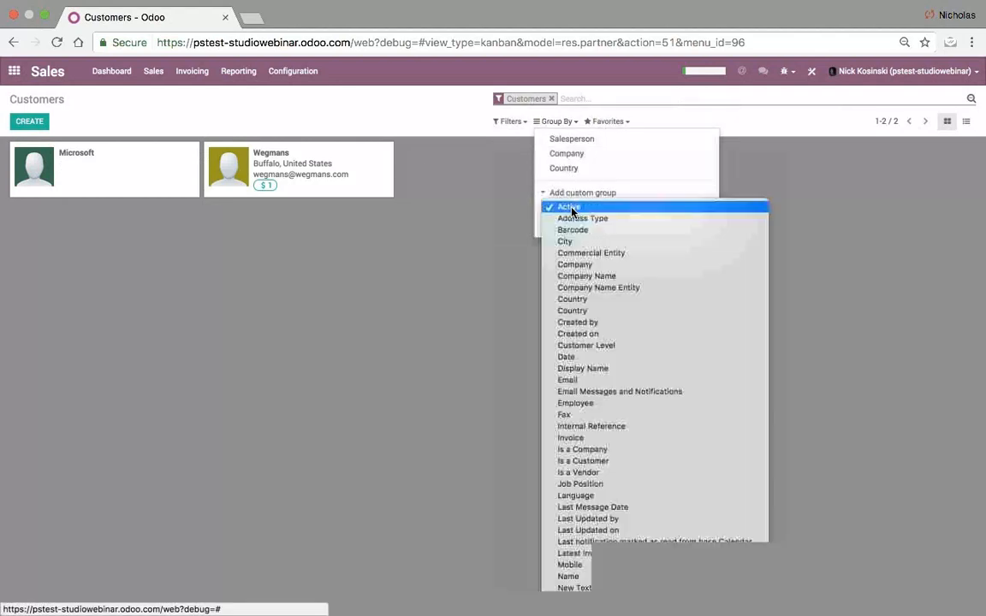
text(cu)
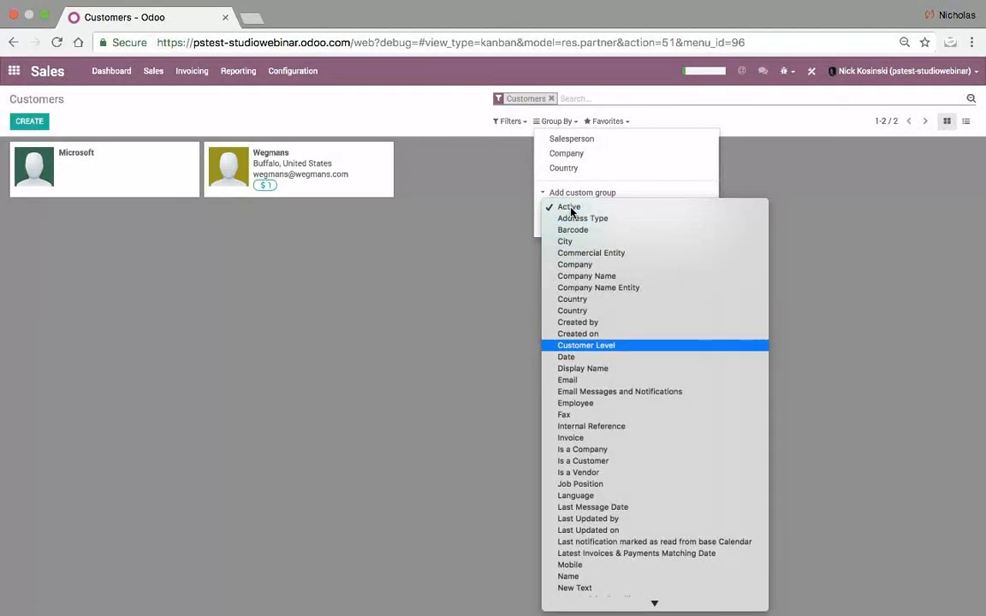
key(Return)
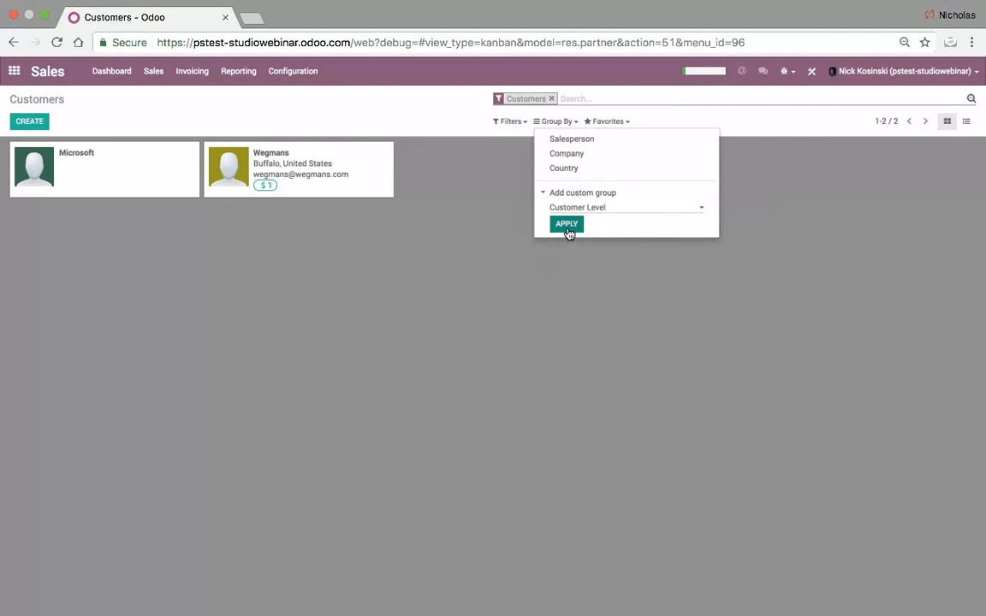
click(567, 225)
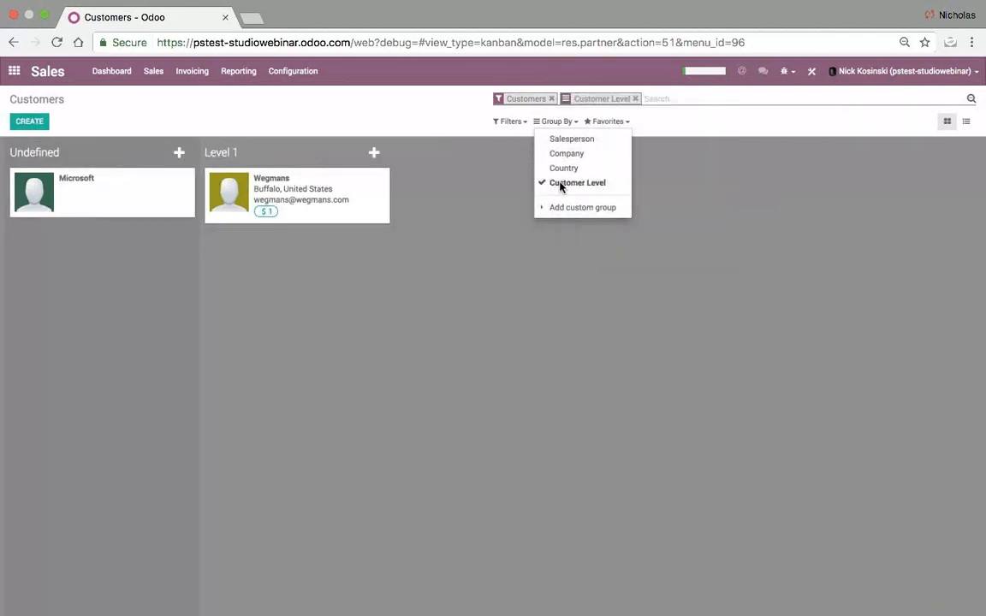
click(710, 192)
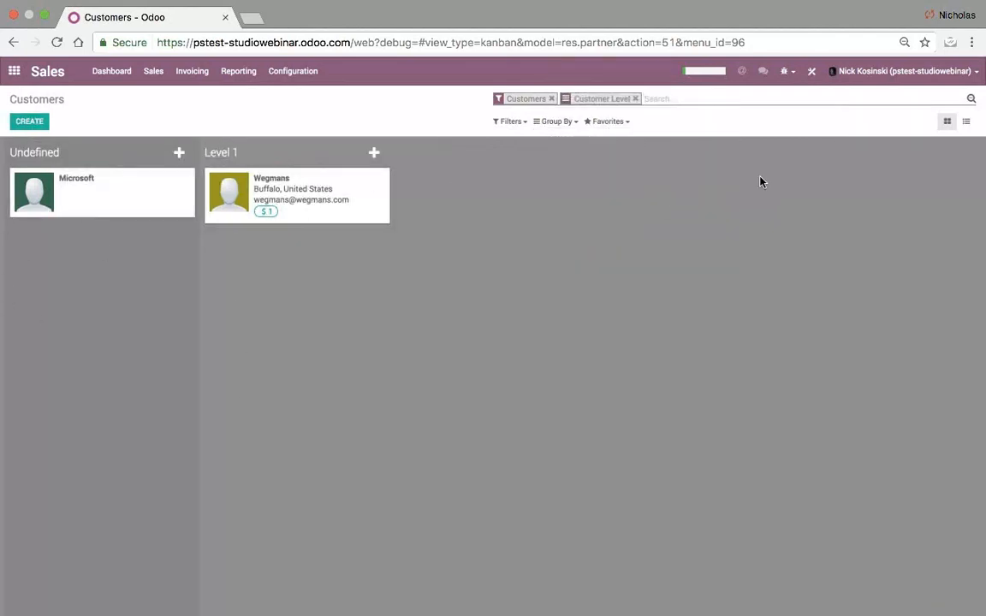
- Check the grouped list, open Wegmans under Level 1, go back, and return to kanban
click(964, 125)
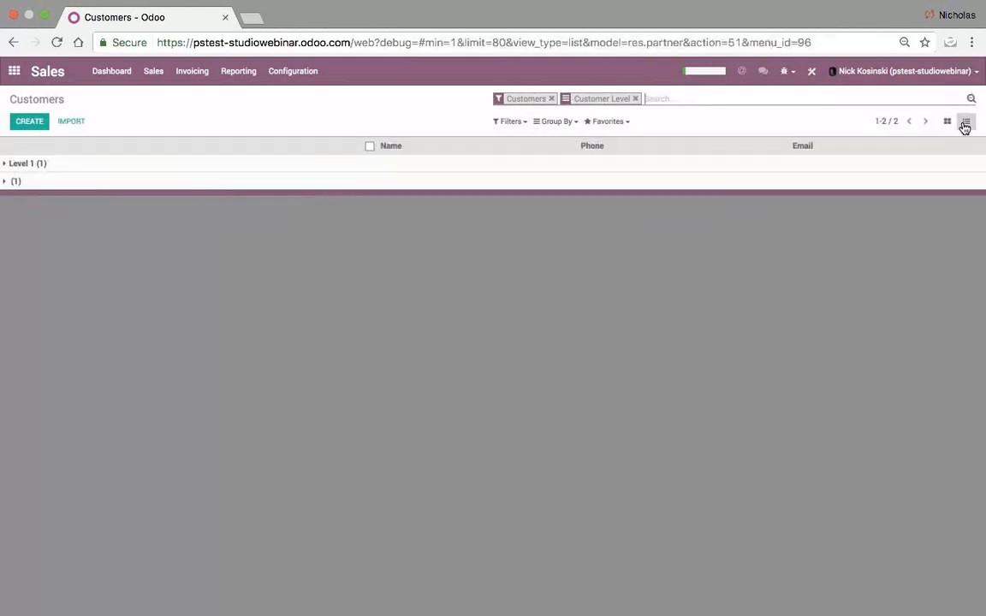
click(87, 163)
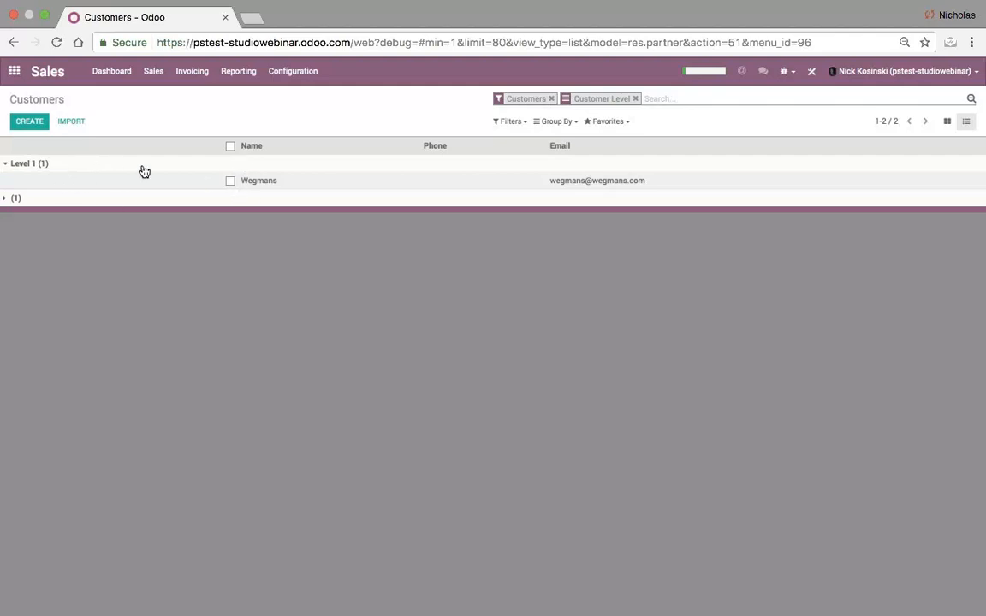
click(246, 181)
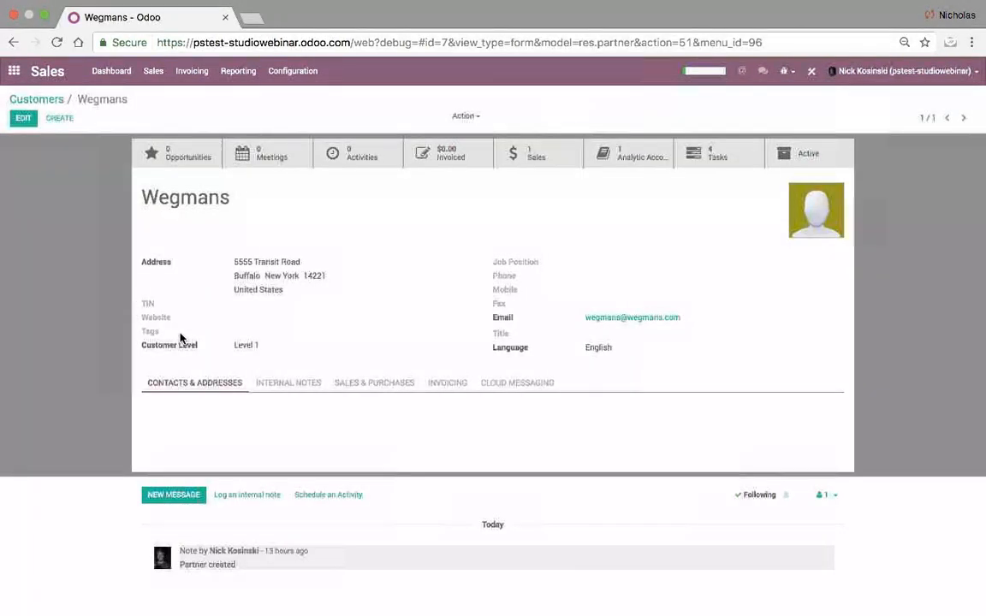
click(47, 100)
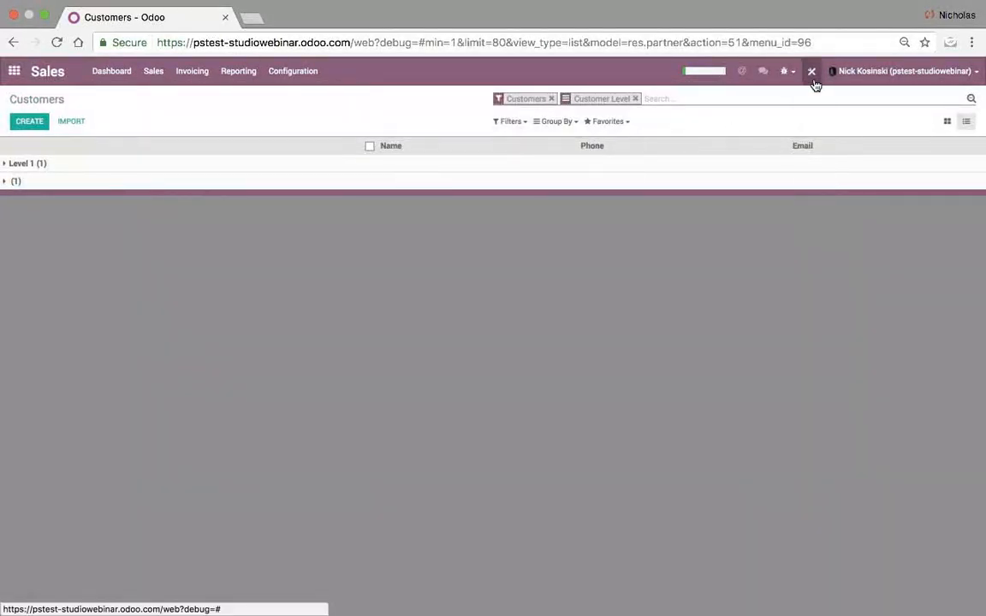
click(946, 121)
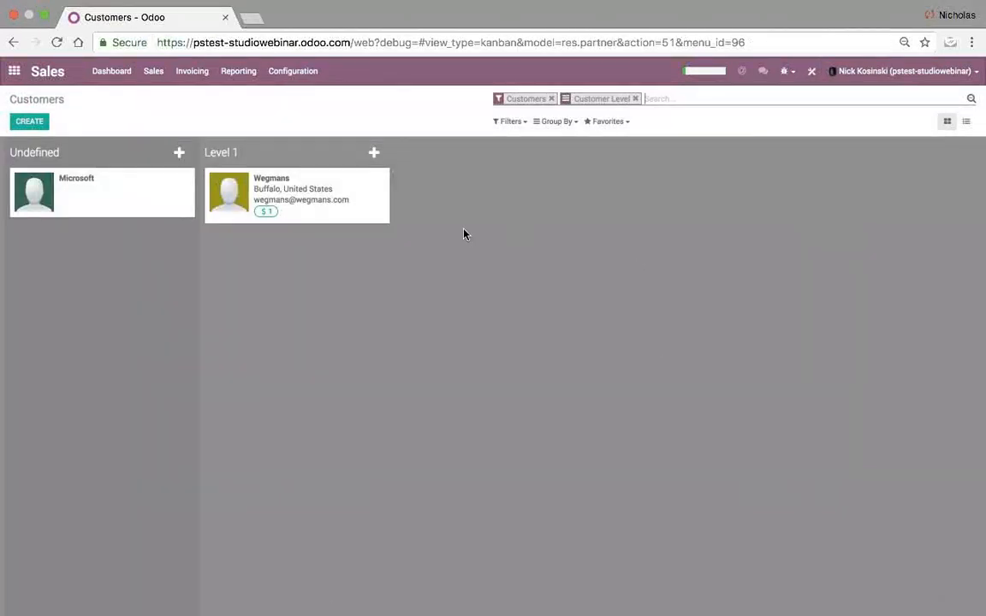
- Remove the Customer Level grouping and activate the Customers Pivot view in Studio
click(635, 99)
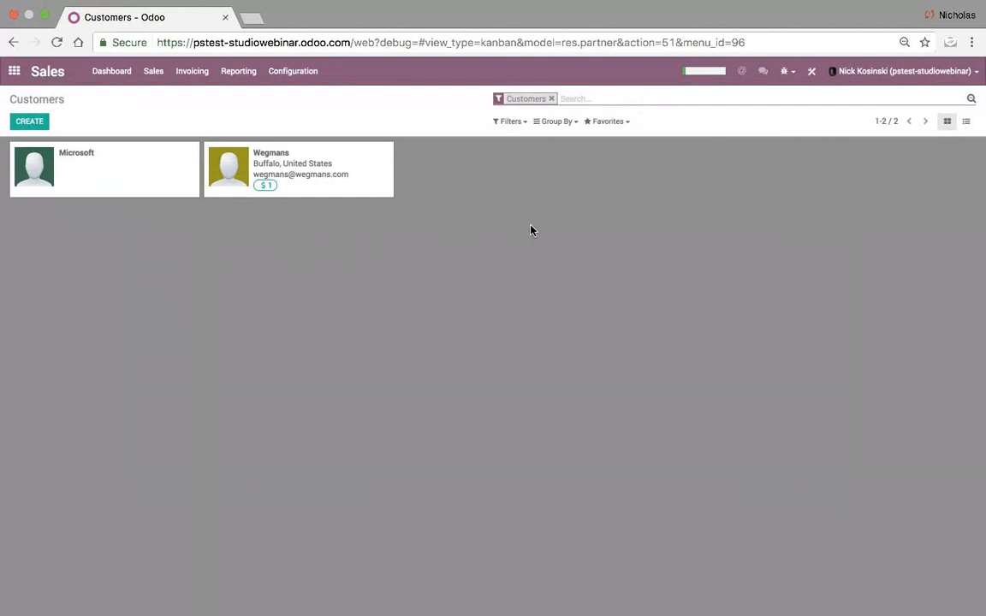
click(814, 75)
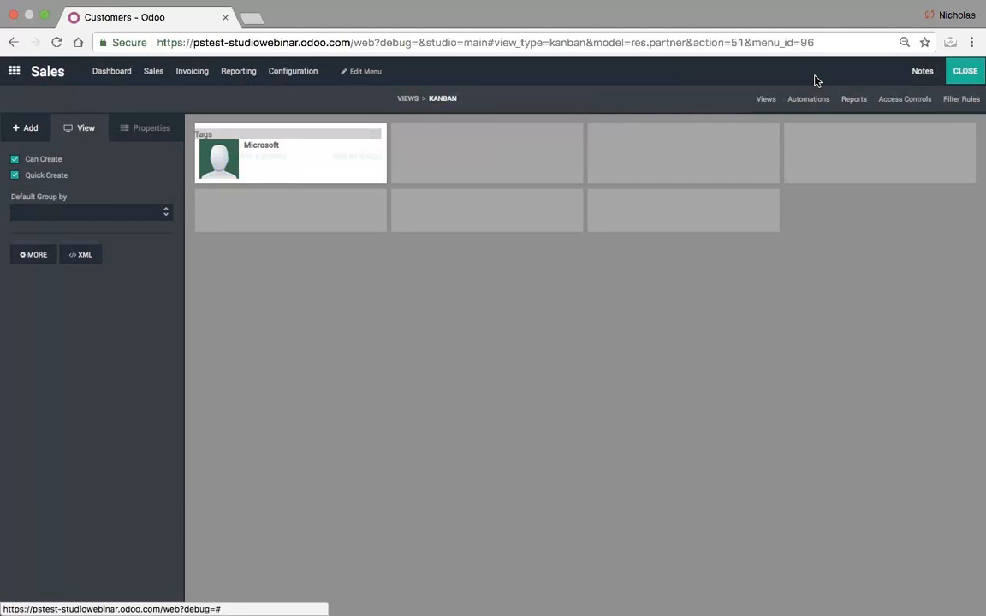
click(766, 101)
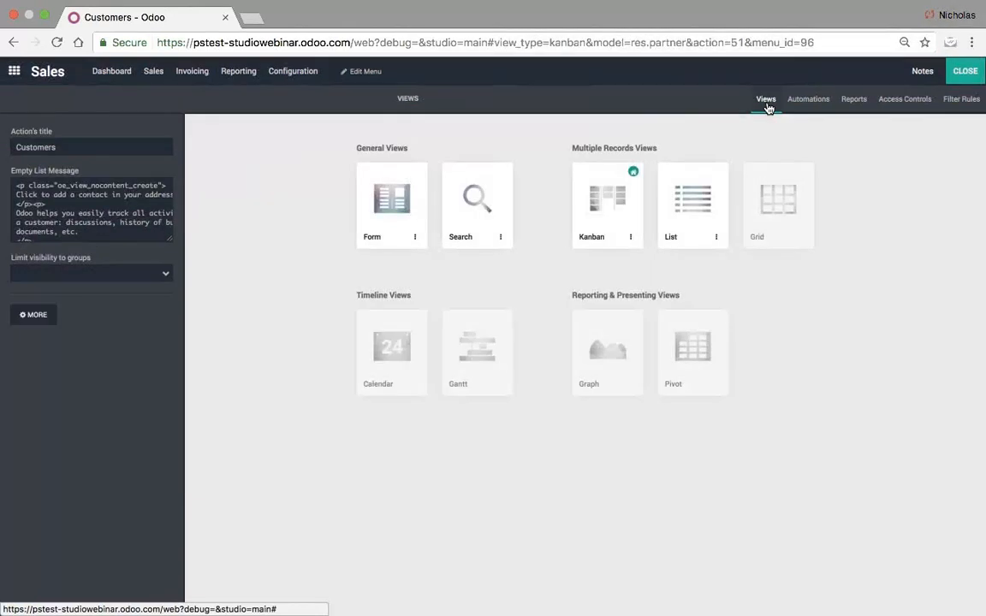
mouse_move(691, 370)
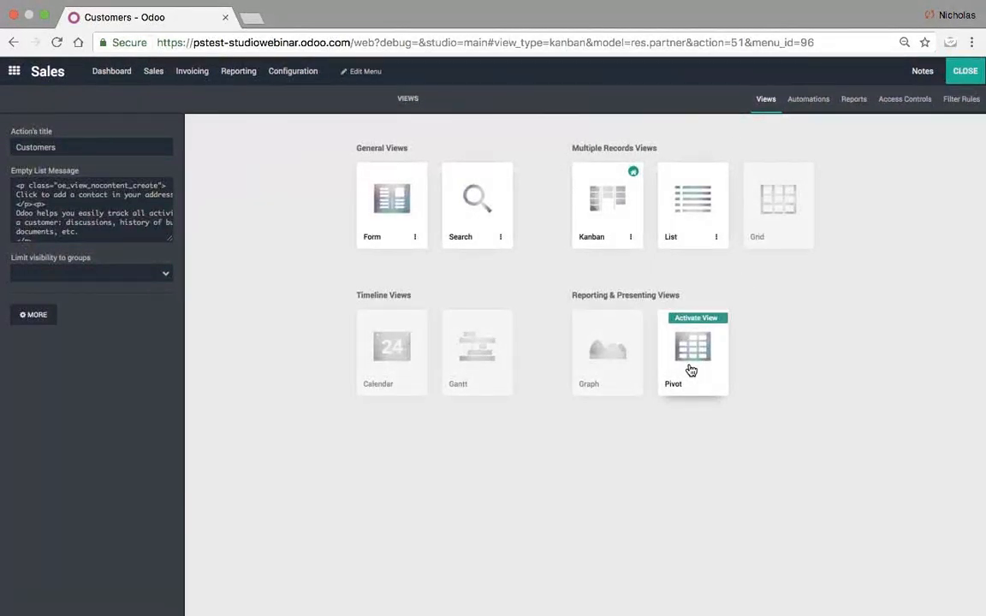
click(691, 369)
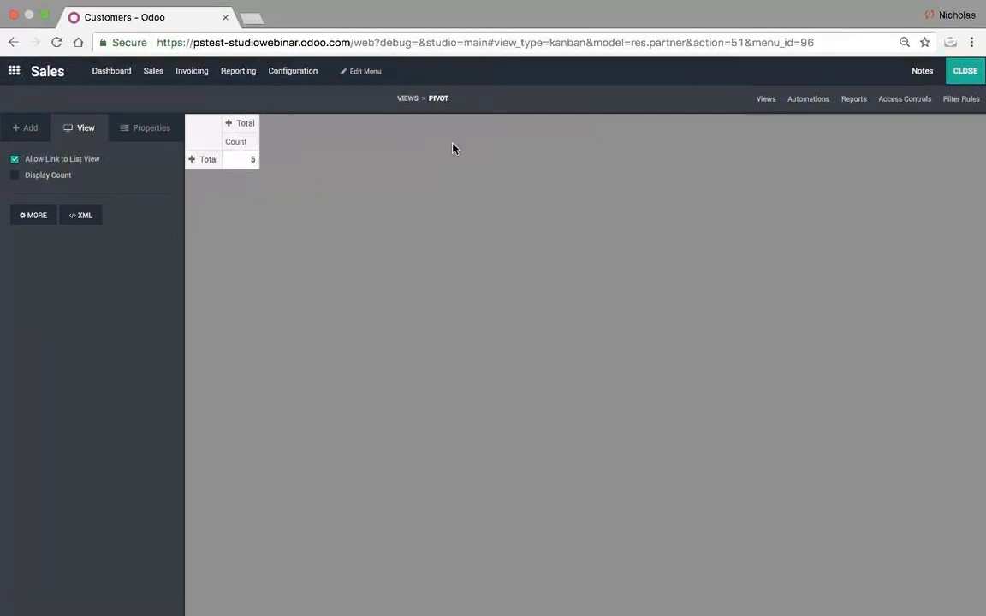
- Leave Studio and split the Customers pivot into Display Name rows and Customer Level columns
click(981, 73)
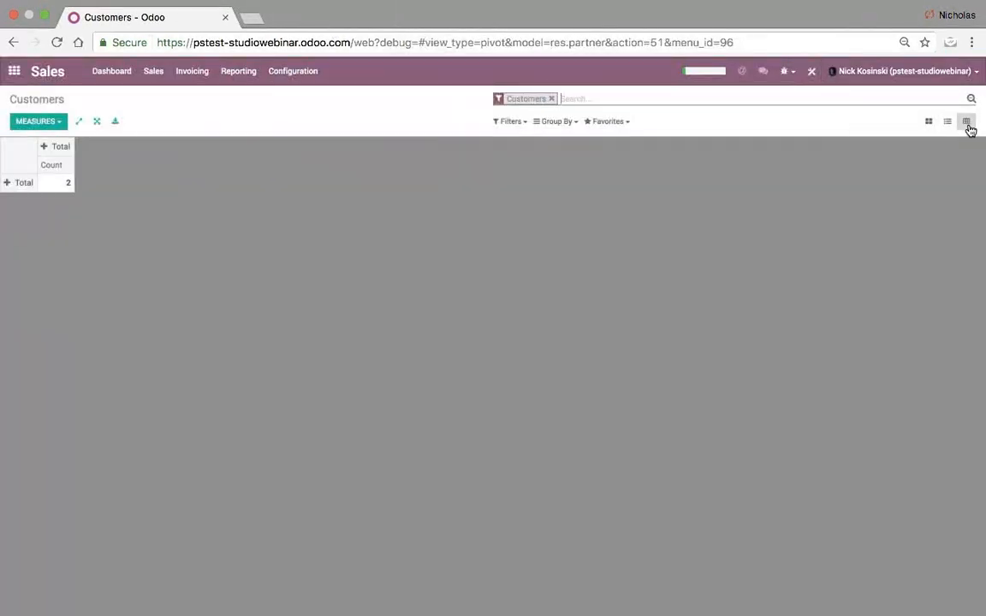
click(18, 182)
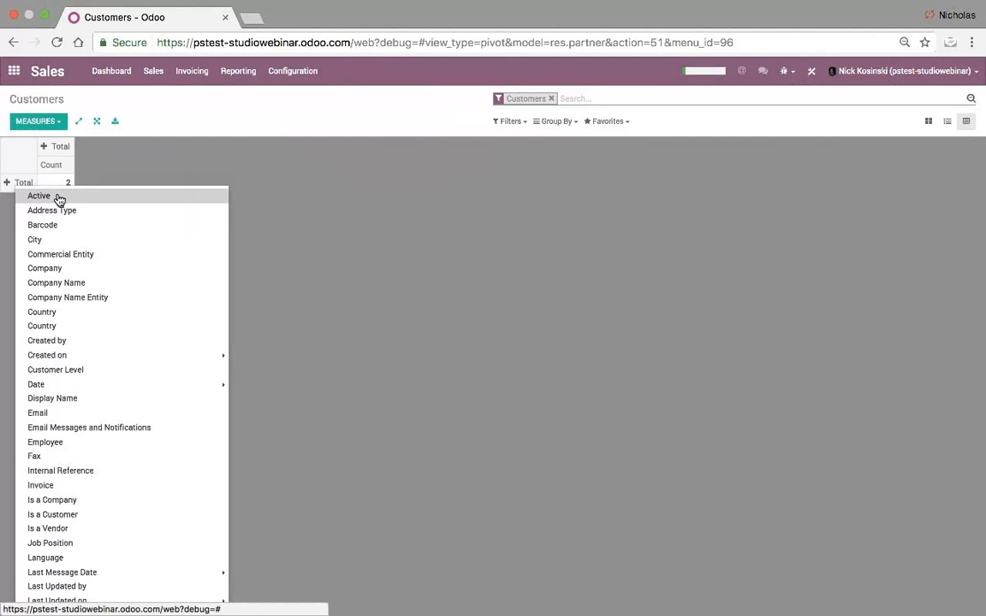
click(88, 408)
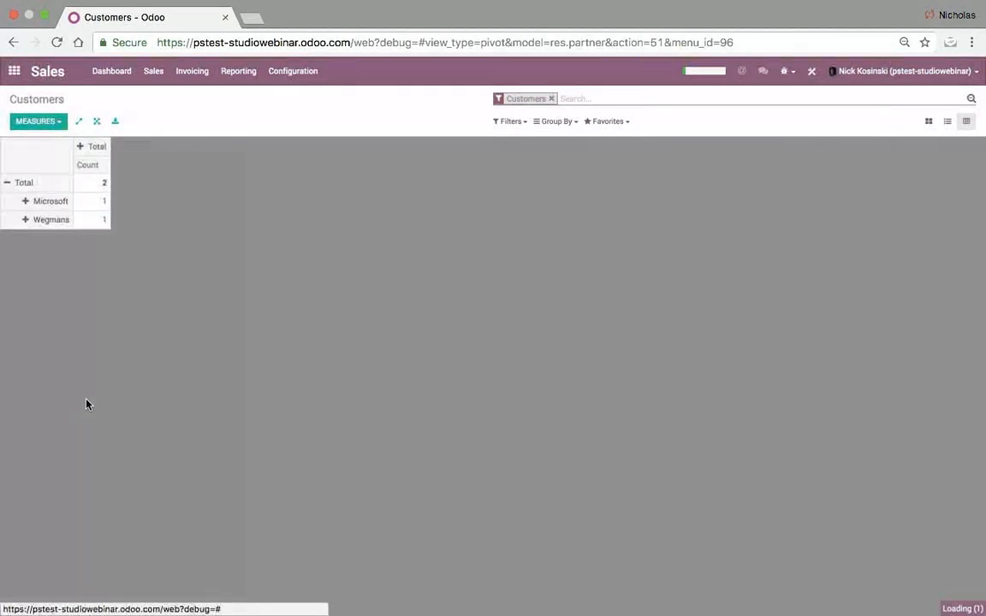
click(81, 151)
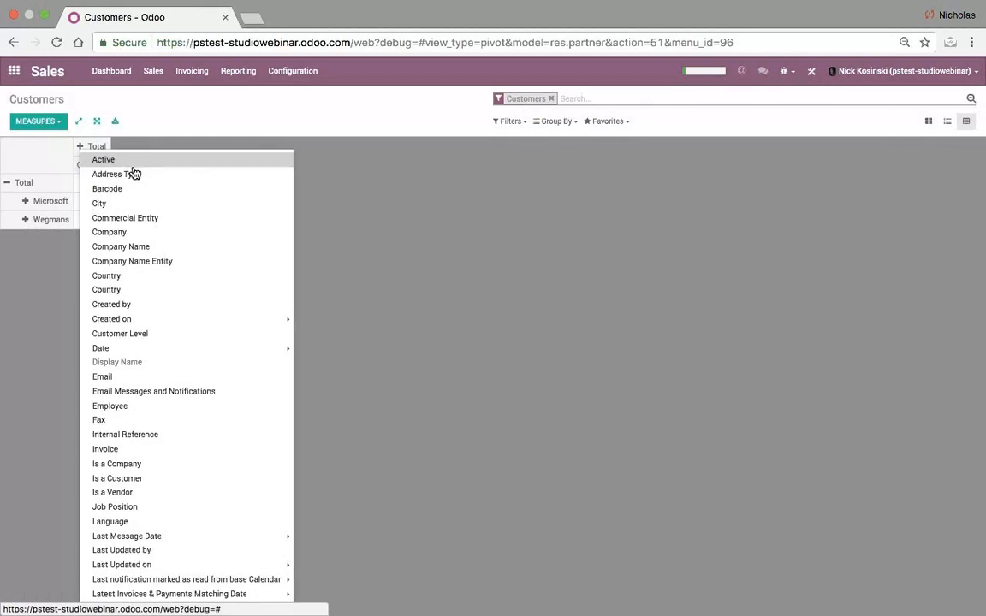
click(158, 336)
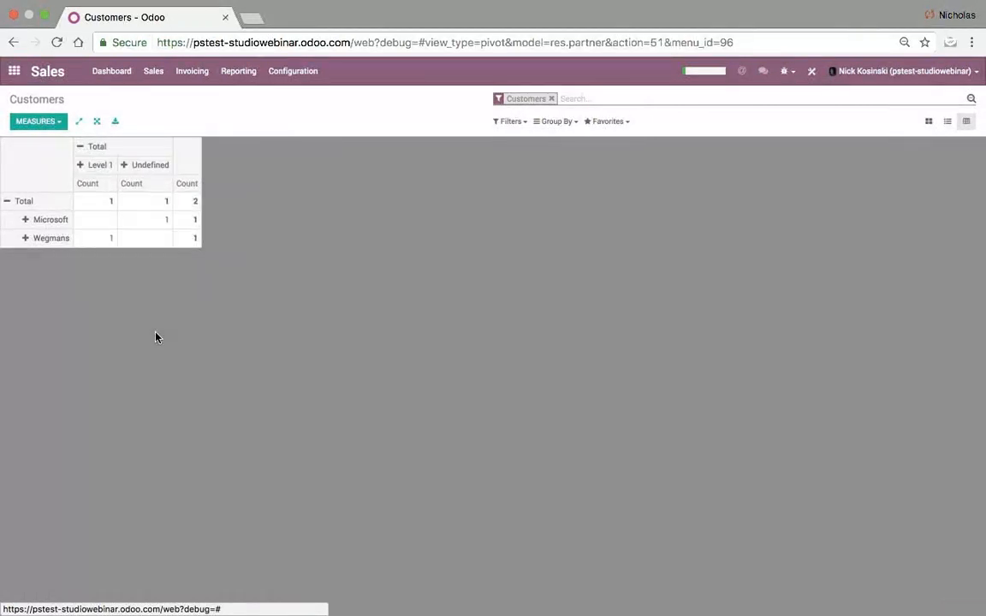
- Drill into a pivot cell to open Wegmans, go back, then return to the home menu
click(110, 243)
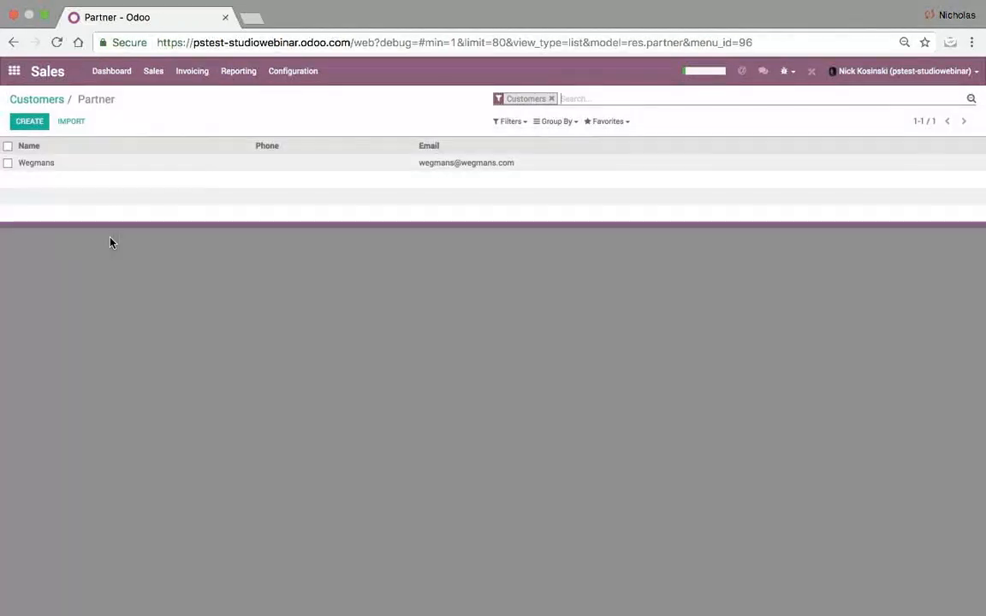
click(80, 167)
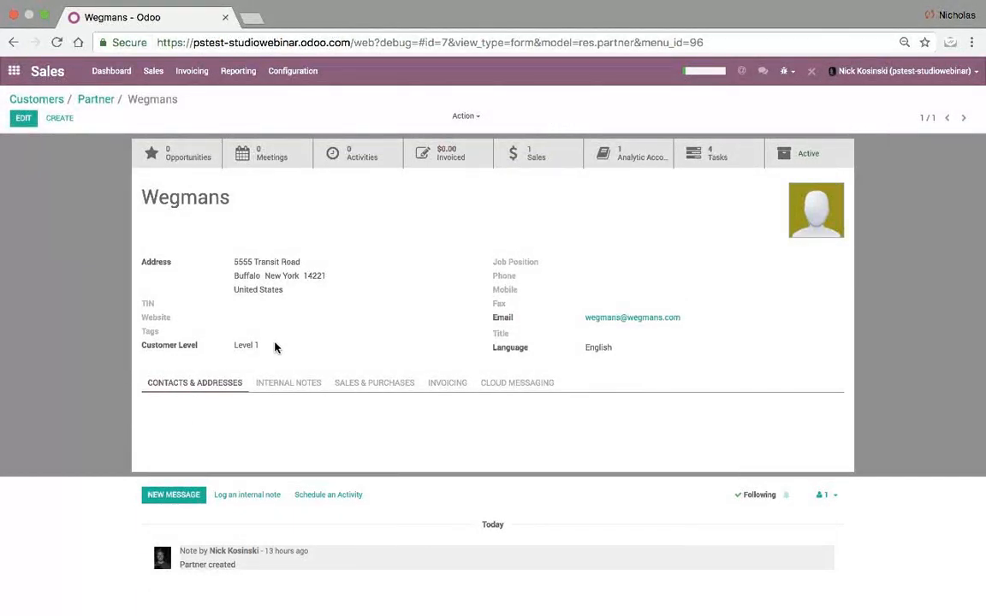
click(98, 100)
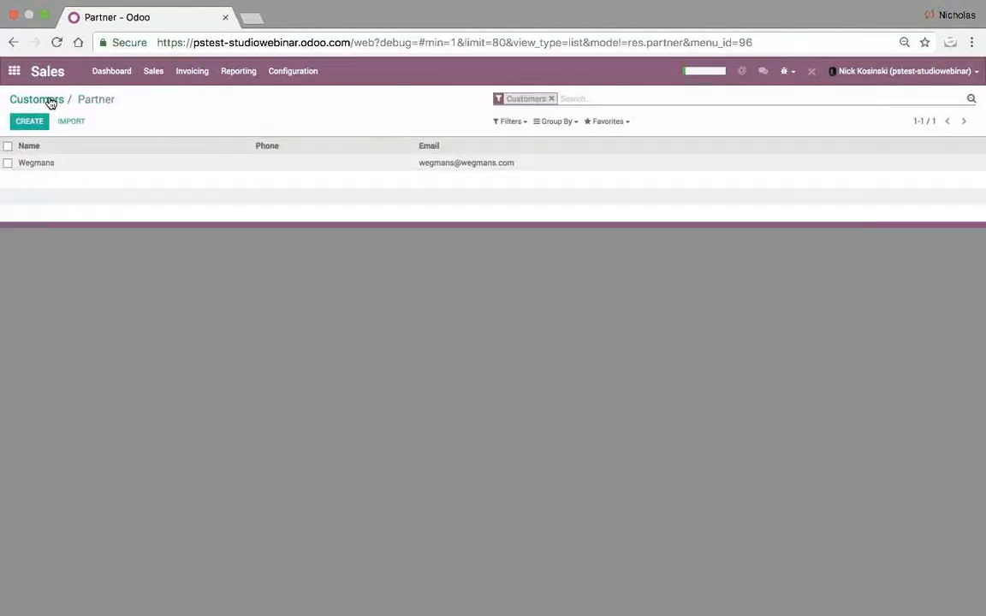
click(49, 101)
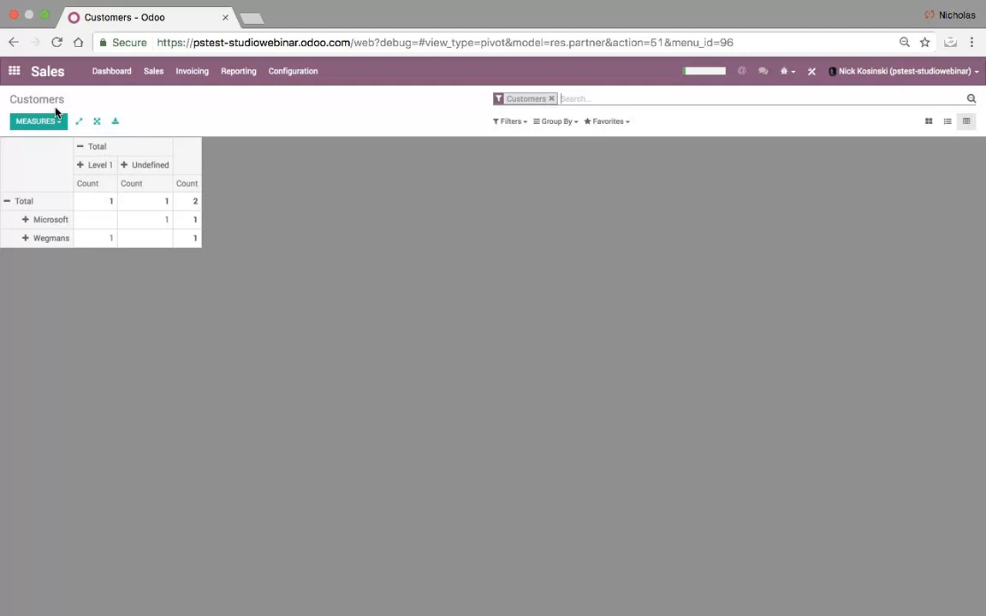
click(23, 83)
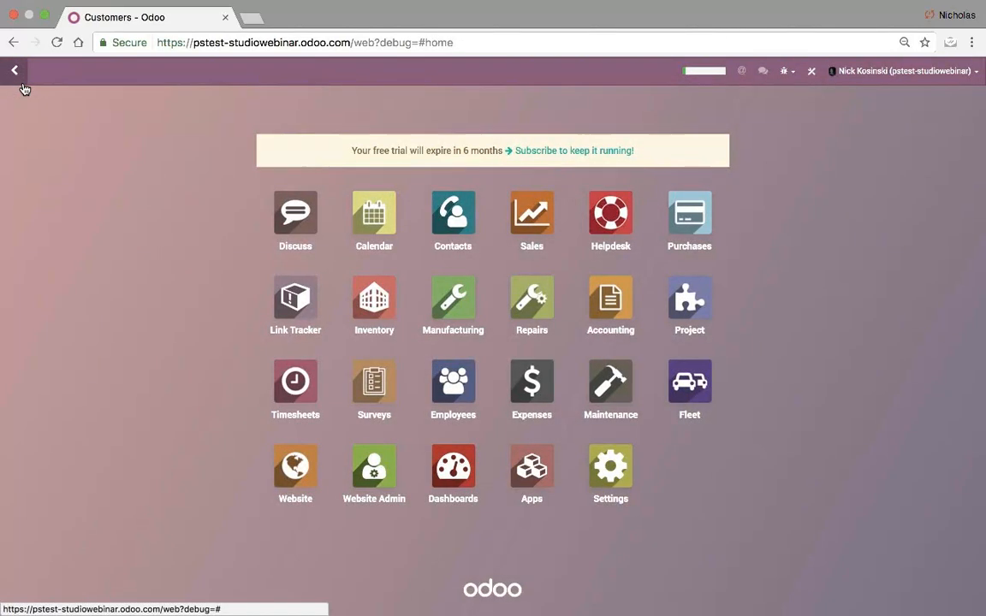
click(675, 301)
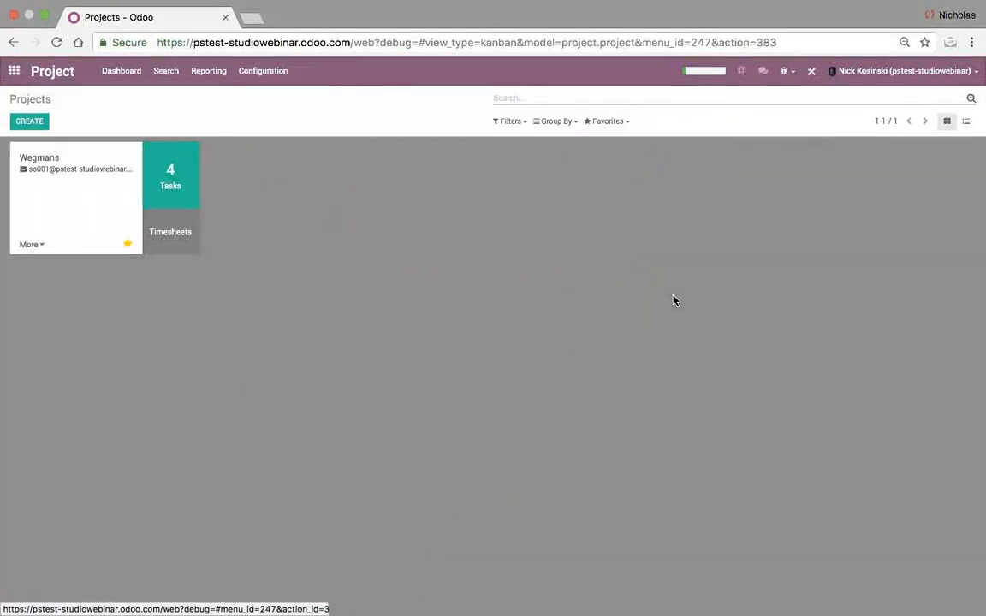
click(965, 120)
click(79, 166)
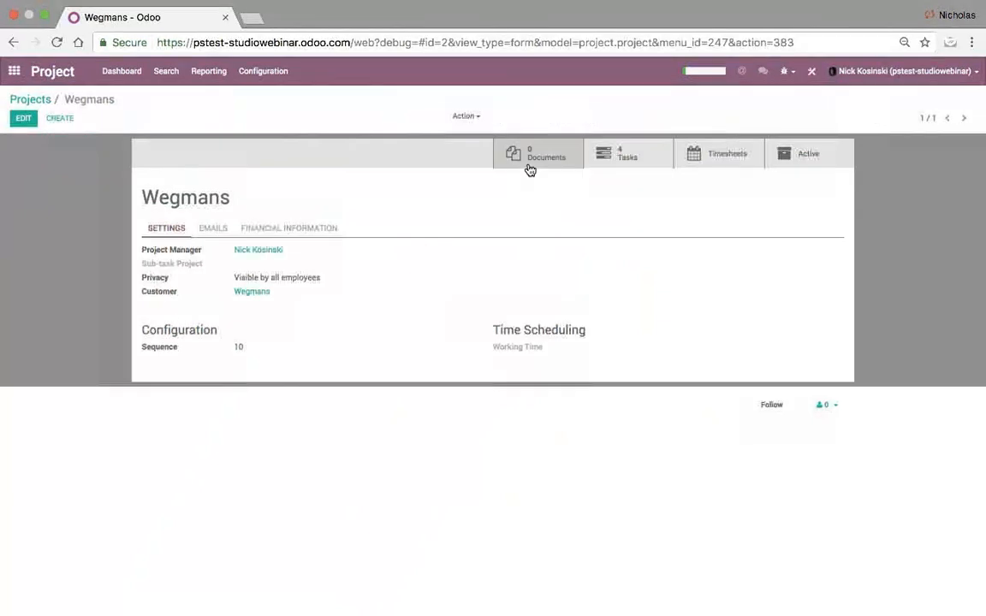
click(624, 155)
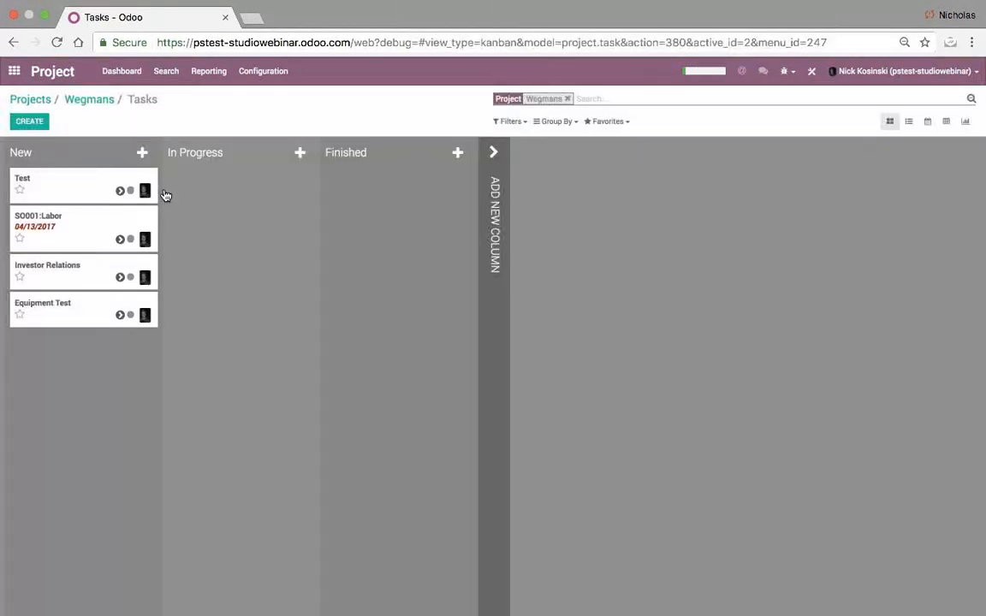
click(109, 220)
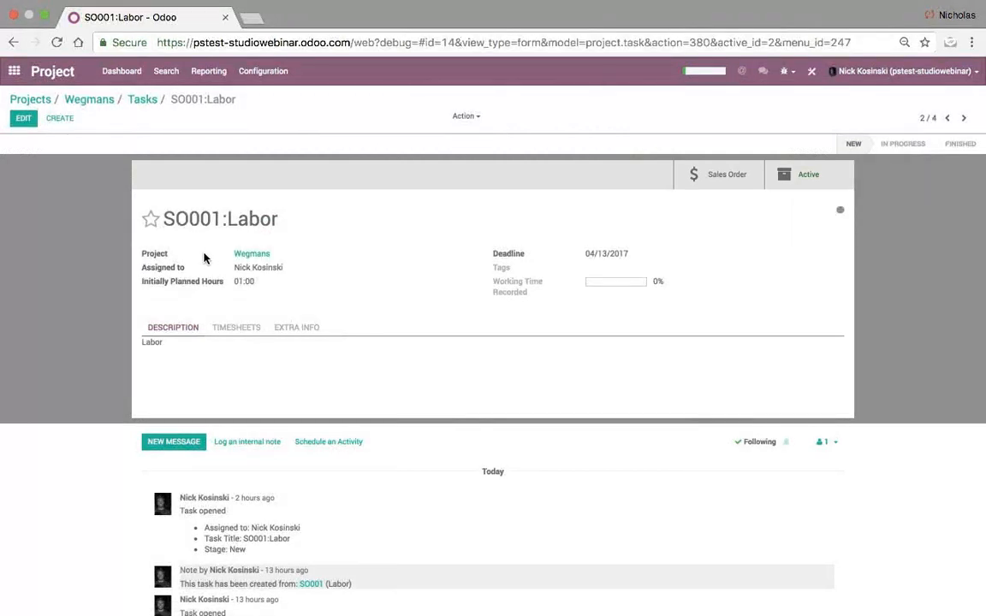
click(142, 99)
click(101, 101)
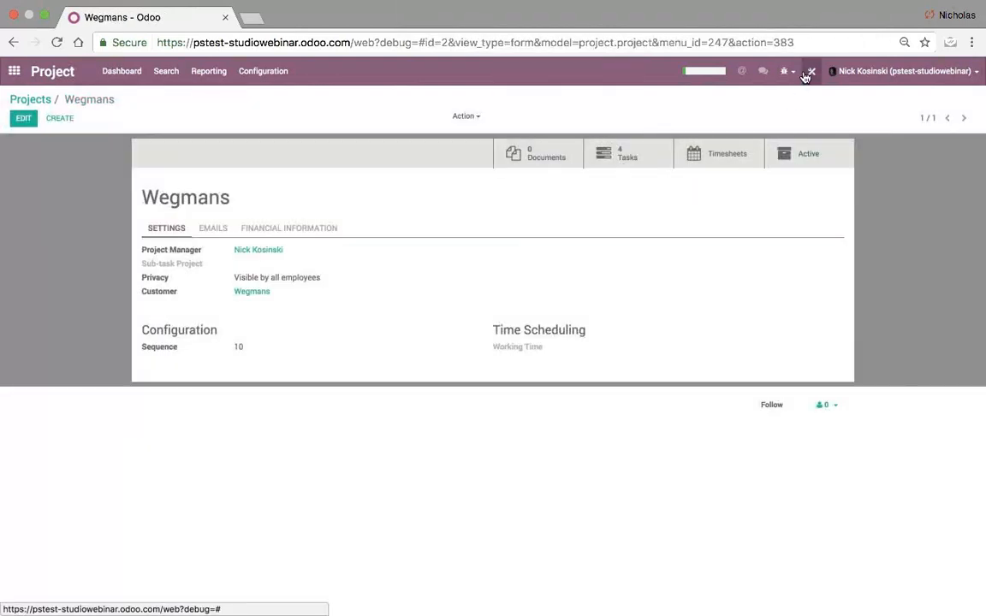
click(741, 72)
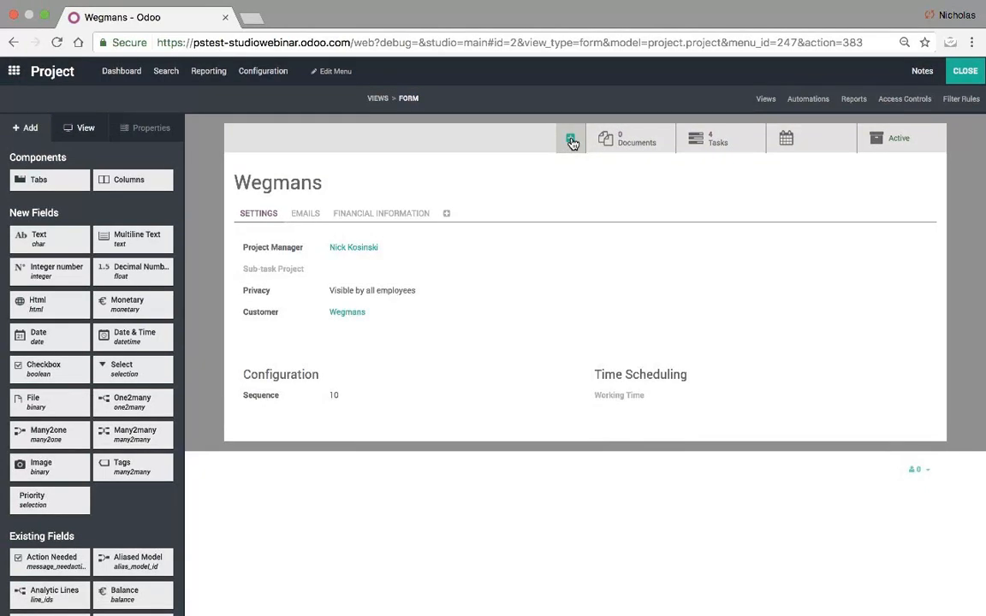
click(964, 73)
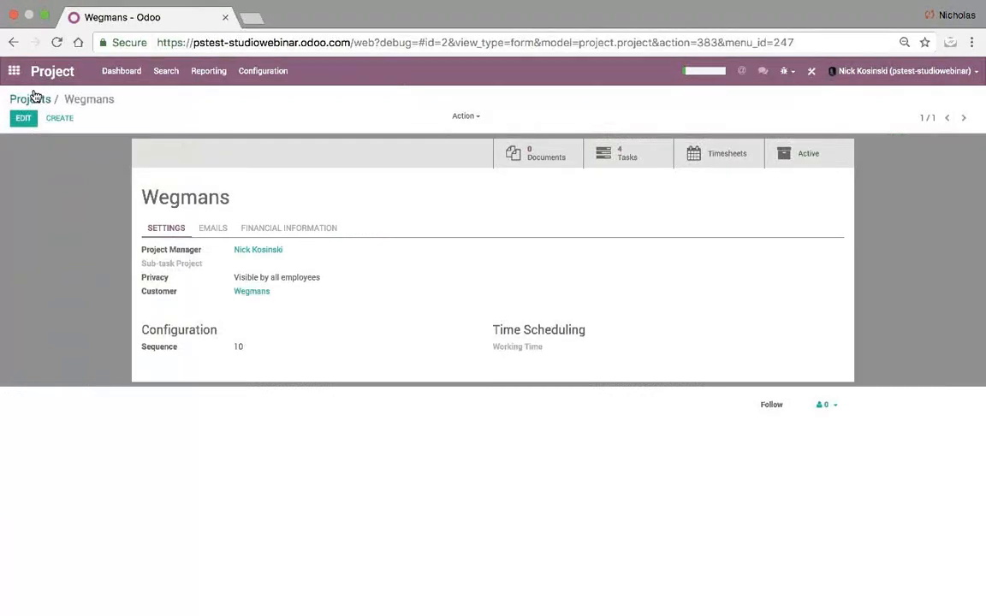
click(16, 73)
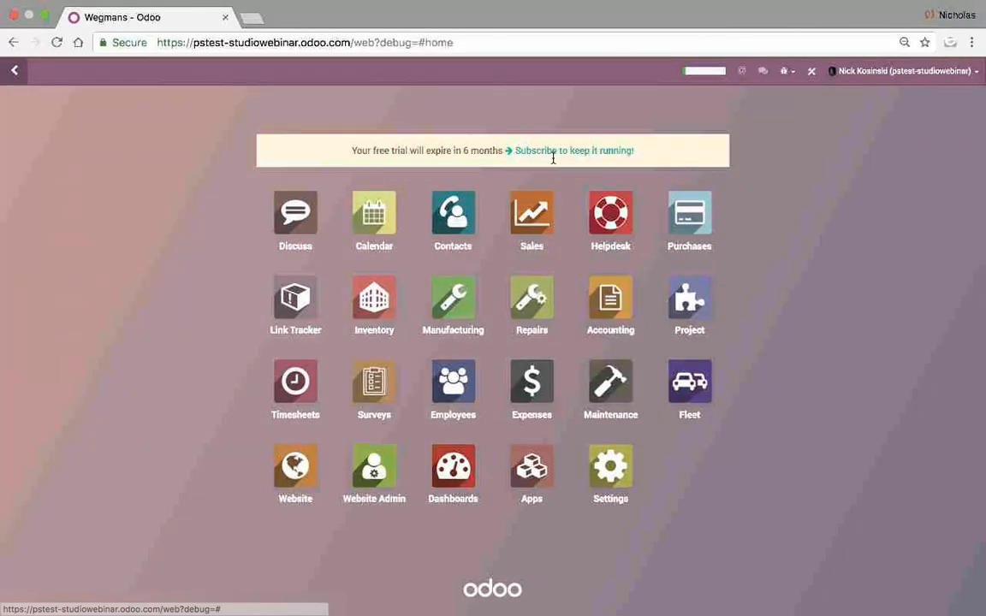
- Create and save a Support team Helpdesk ticket with subject 'Test'
click(604, 221)
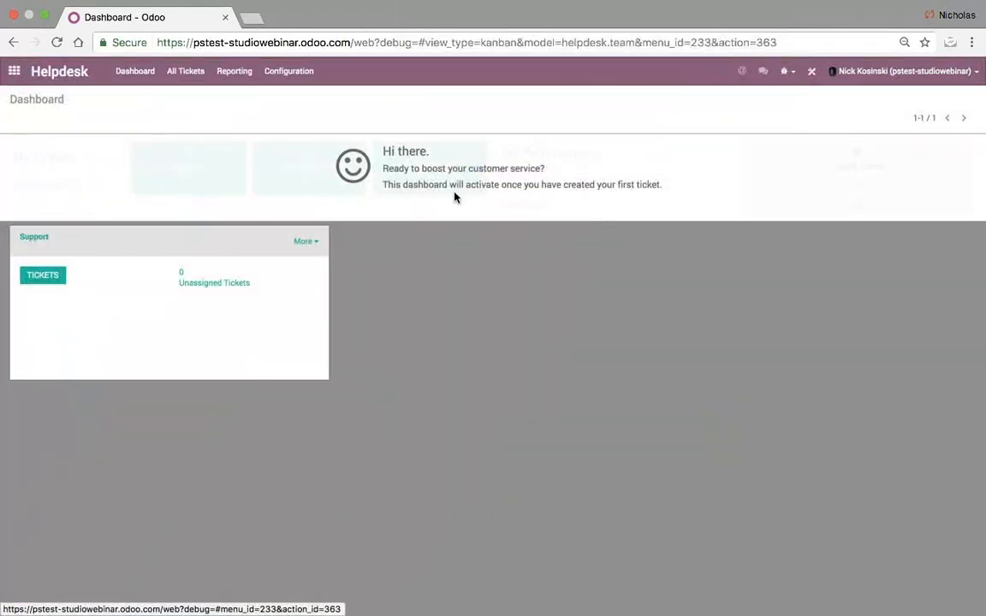
click(150, 77)
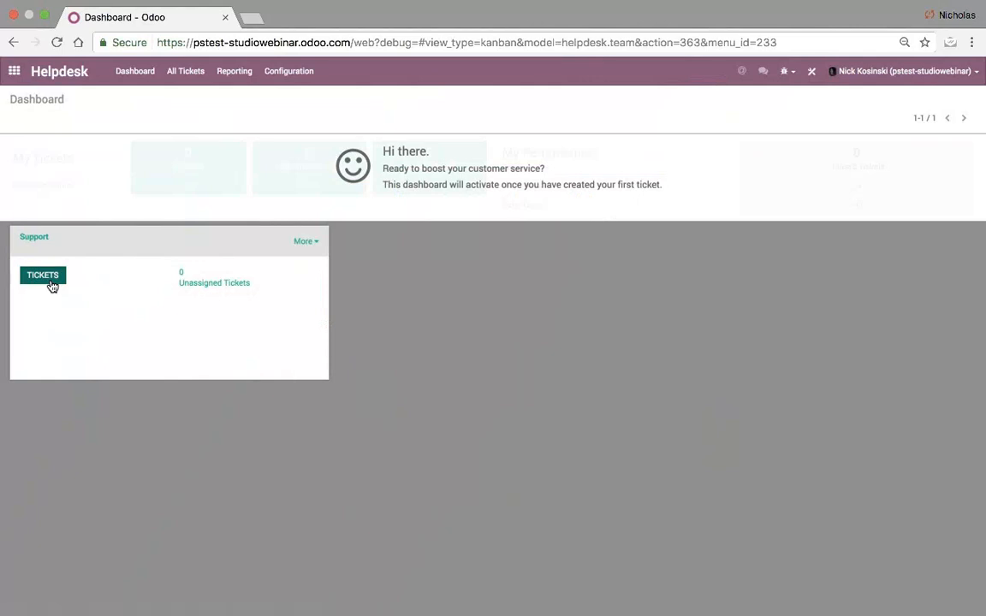
click(48, 277)
click(29, 124)
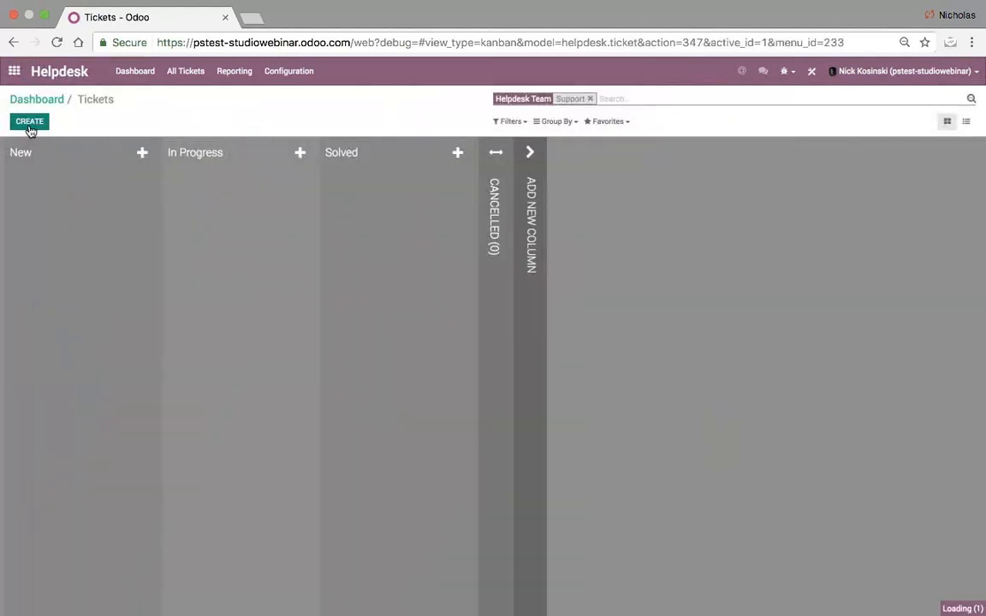
text(Test)
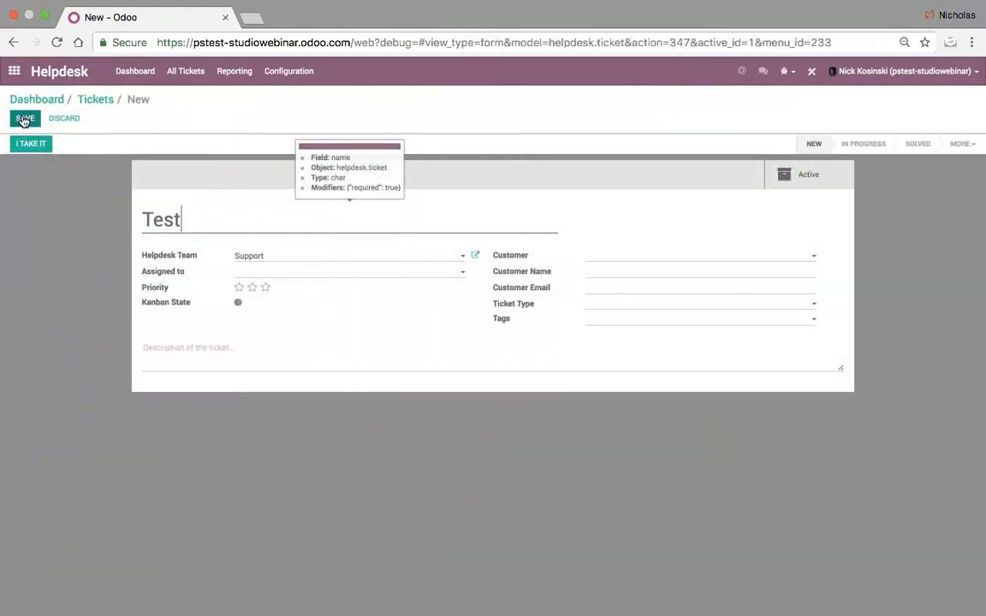
click(25, 116)
- Note the ticket model in the address bar and open the ticket form in Studio
mouse_move(158, 293)
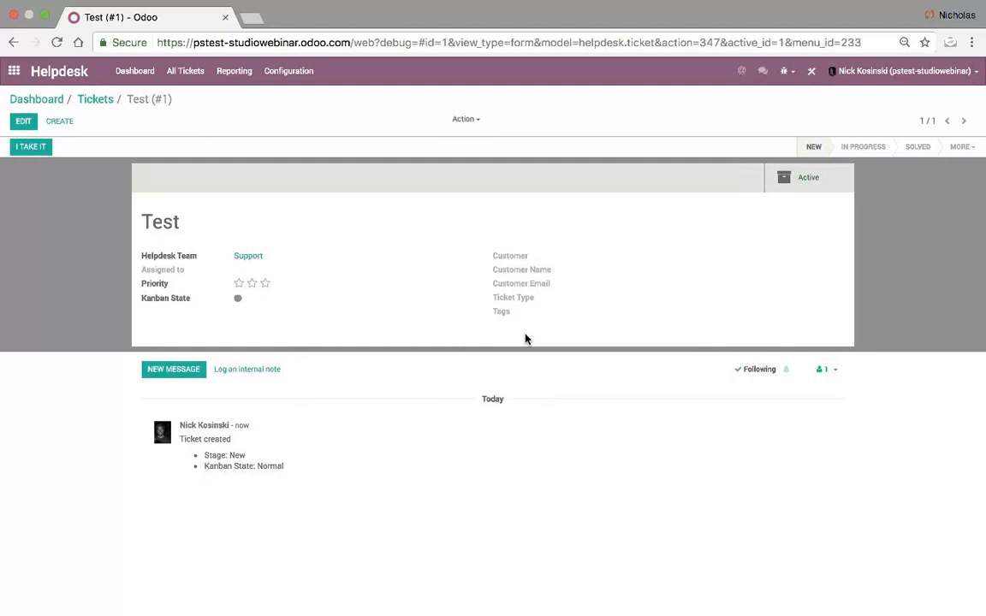
drag(578, 42, 654, 43)
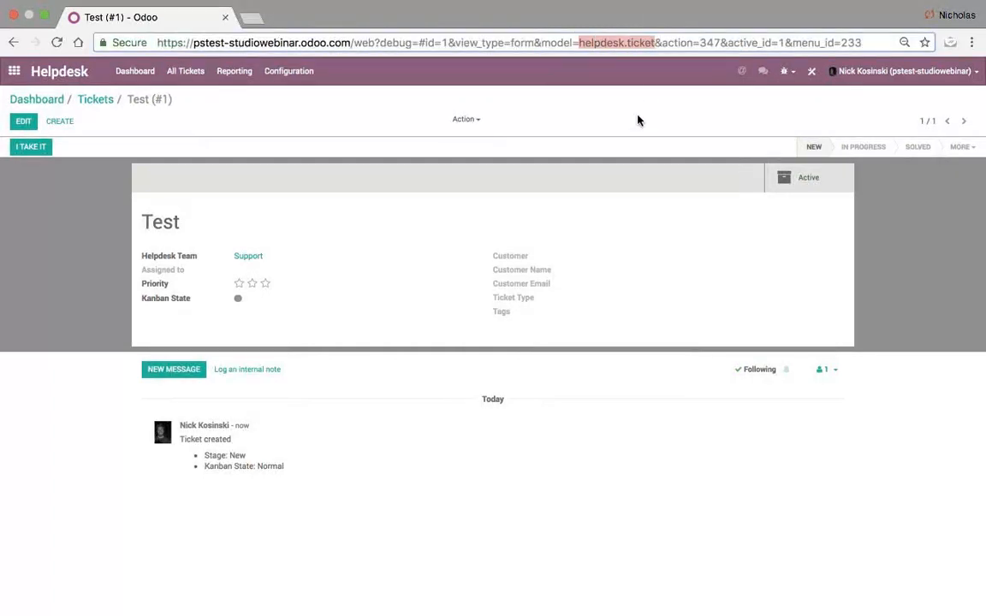
click(812, 74)
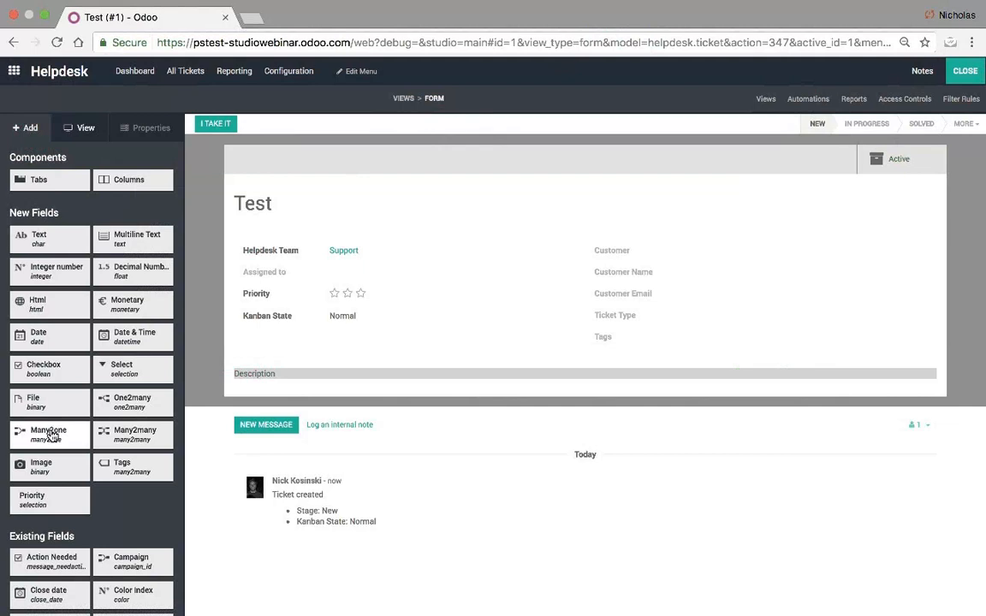
- Drop a many2one field below Kanban State and relate it to the Project model
drag(52, 437, 261, 338)
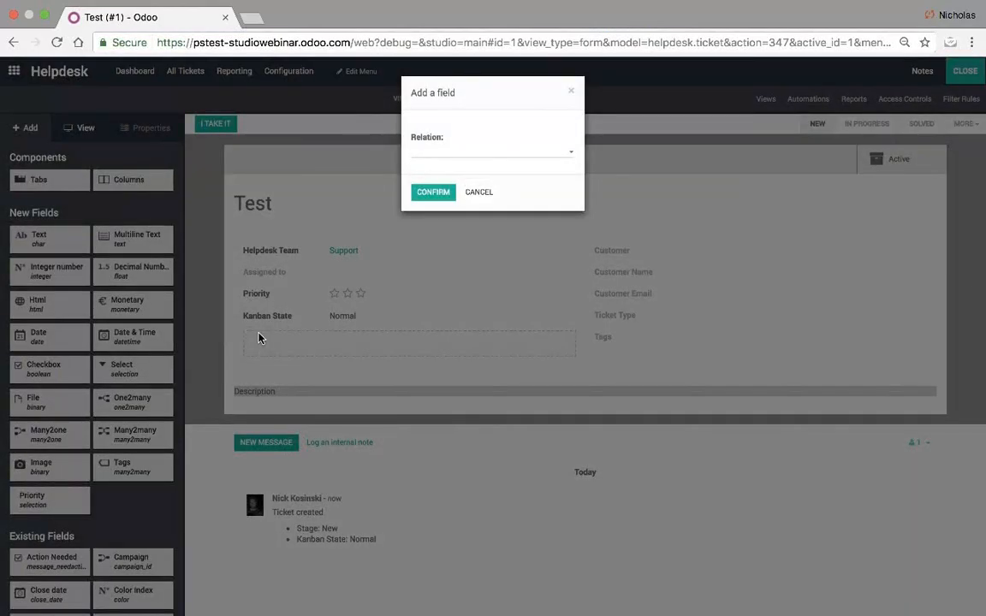
click(451, 154)
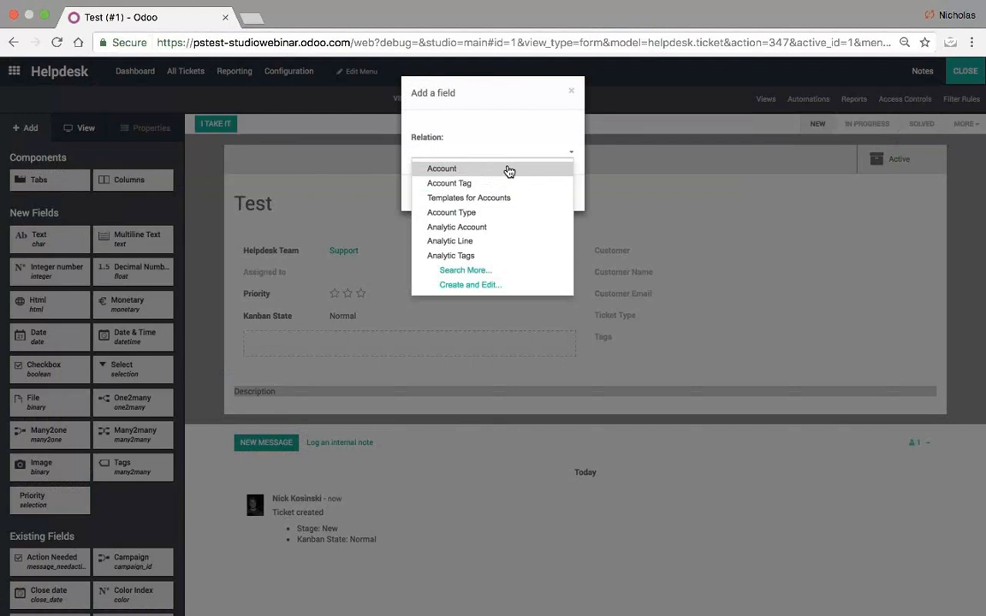
text(Proj)
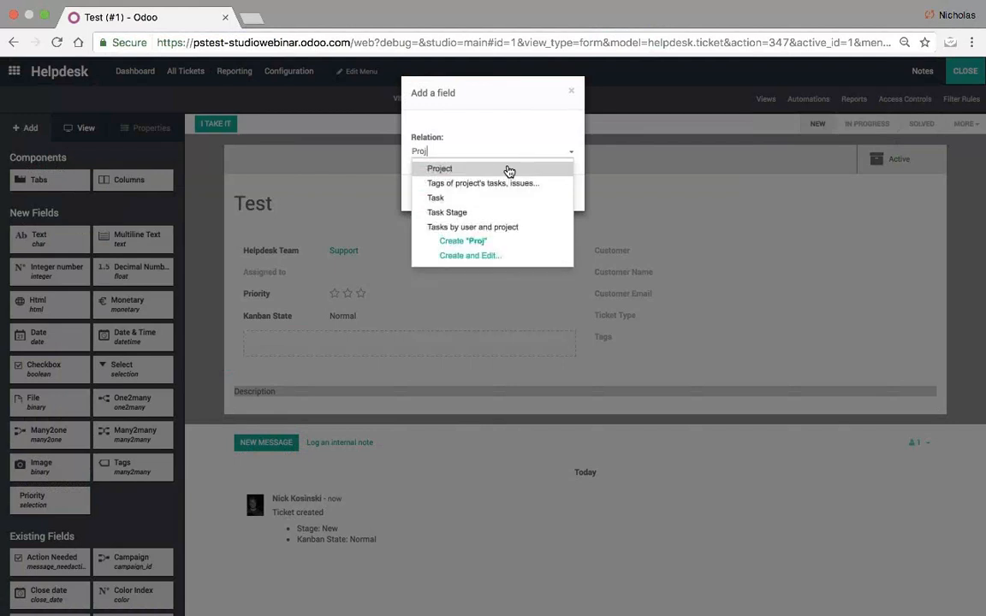
click(508, 171)
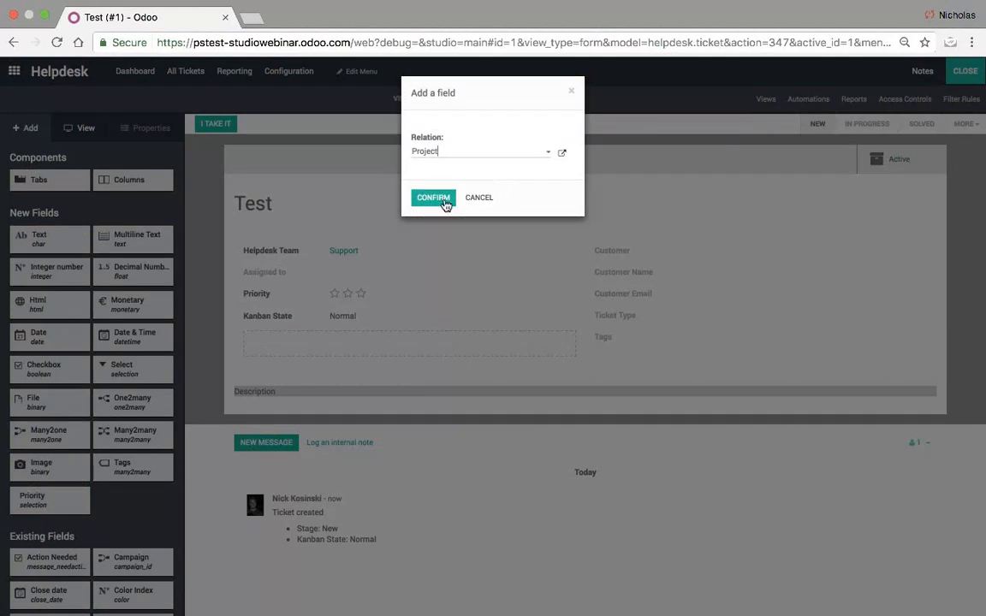
- Review the Project model details, confirm the new Project field, and close Studio
click(563, 154)
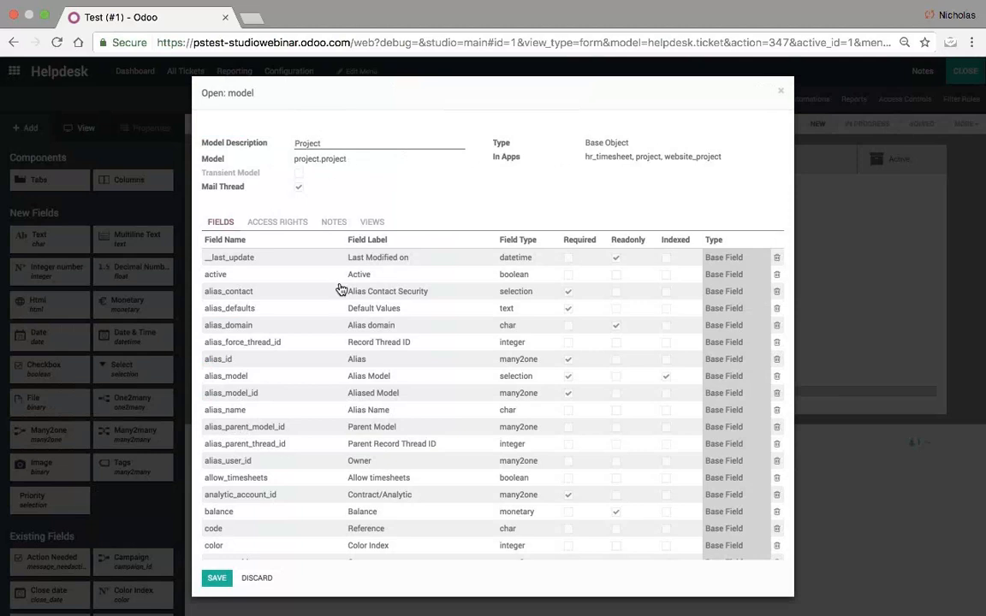
scroll(342, 289, down, 5)
scroll(341, 289, down, 2)
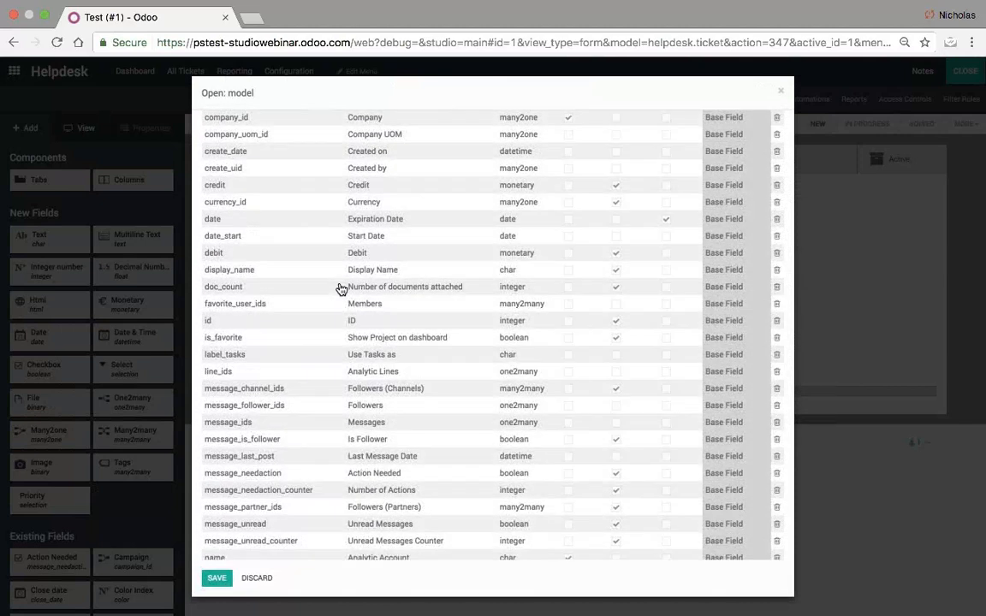
scroll(342, 288, down, 2)
scroll(341, 288, up, 4)
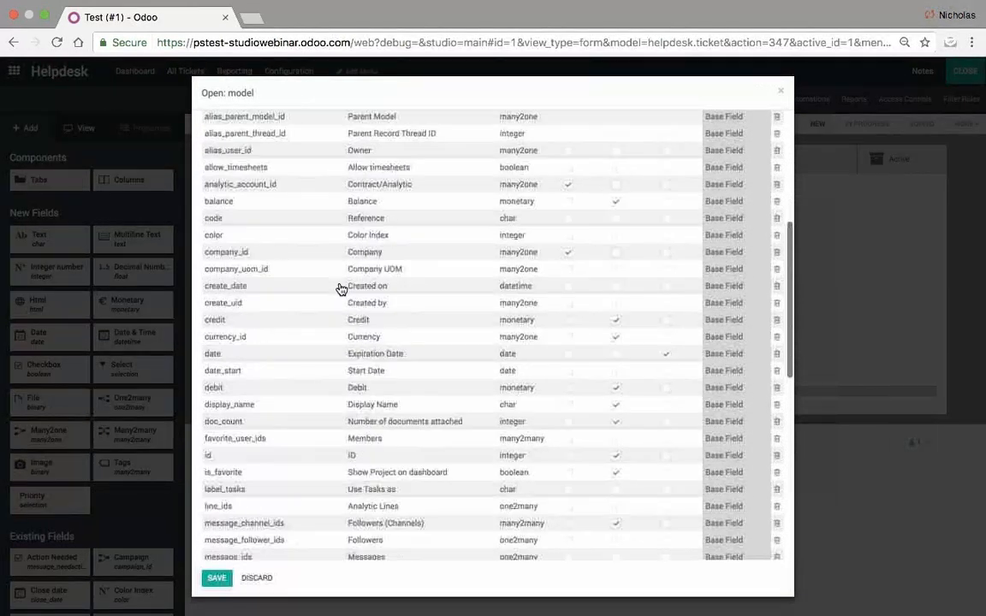
scroll(341, 289, up, 5)
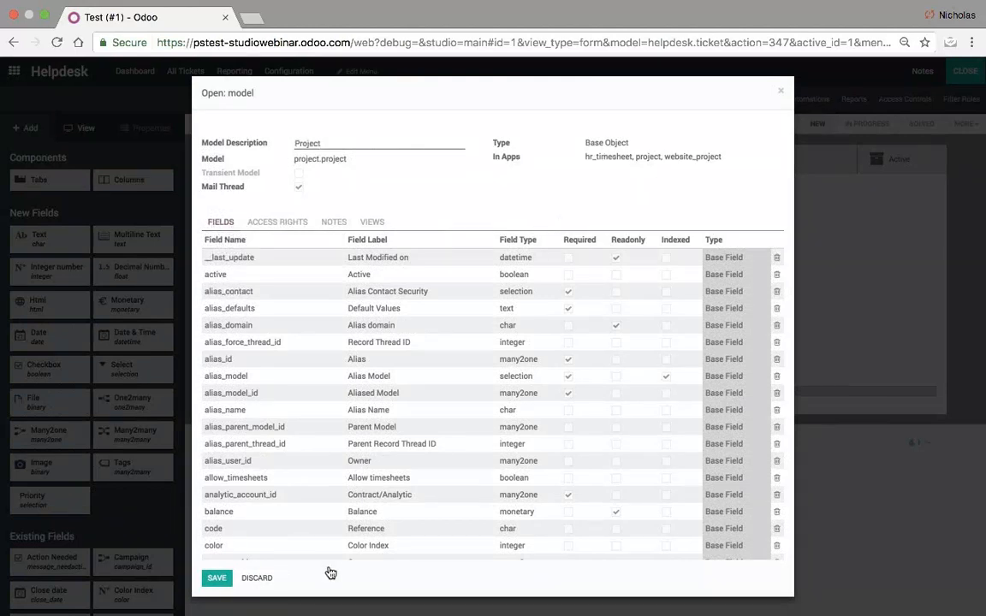
click(216, 577)
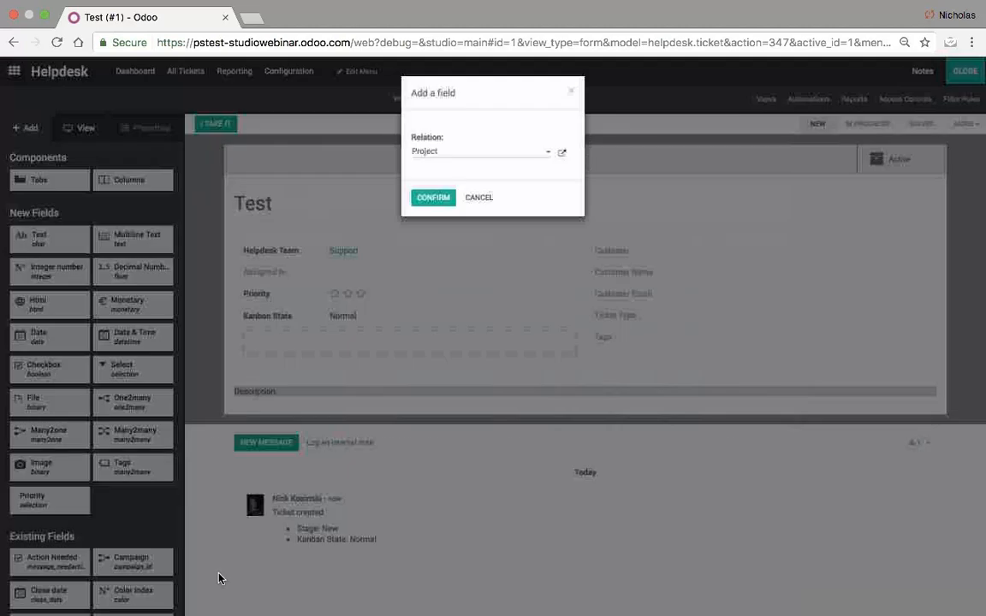
click(432, 198)
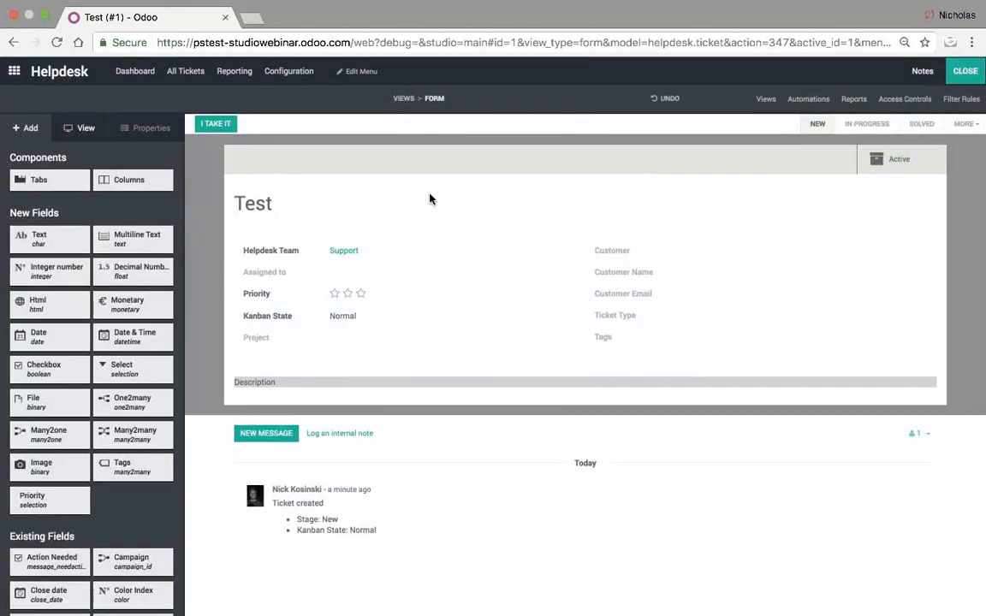
click(965, 72)
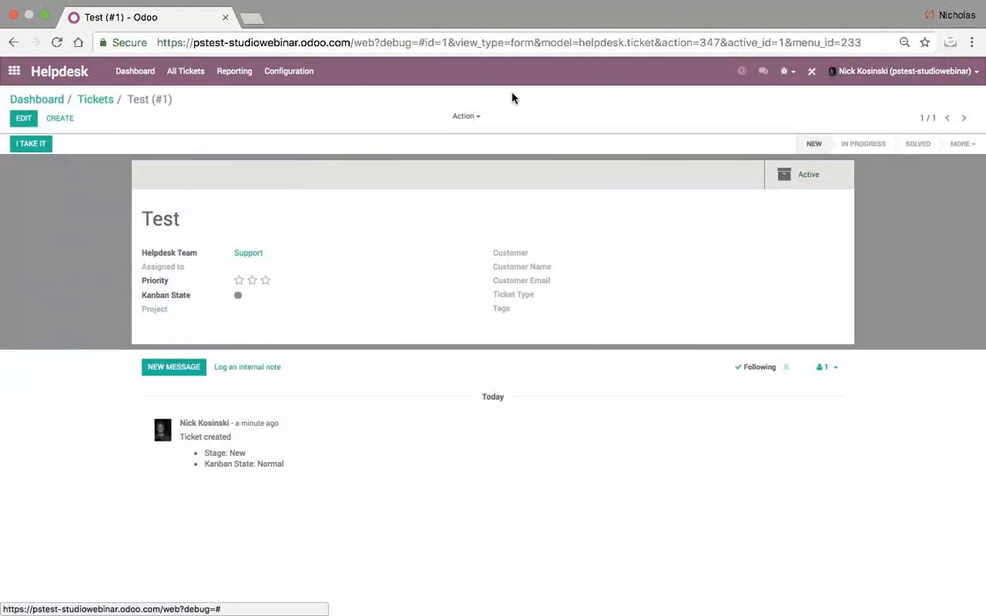
- Try creating a project from the Test ticket's Project field, cancel, and return to the home menu
click(23, 119)
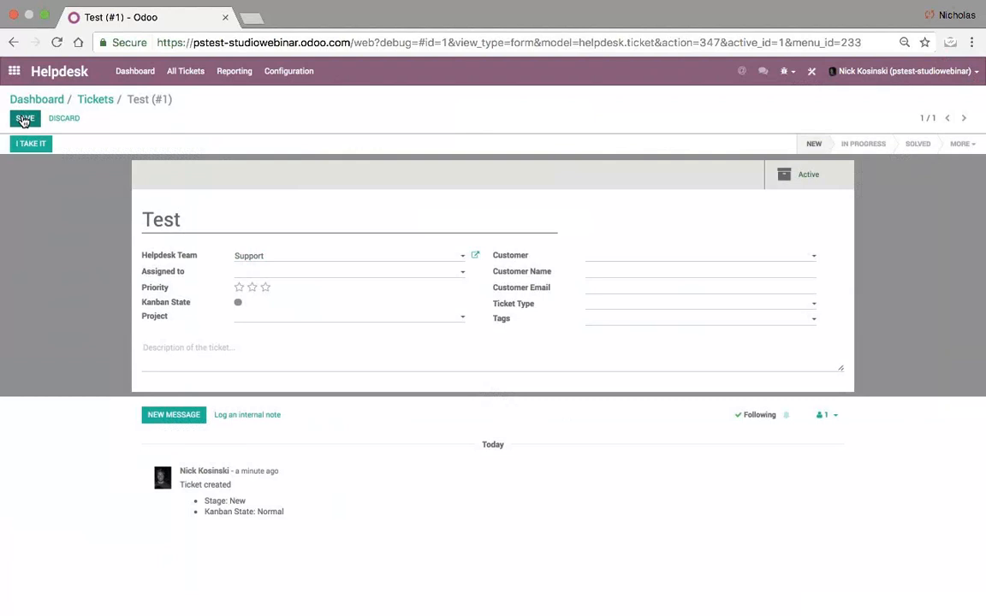
click(252, 317)
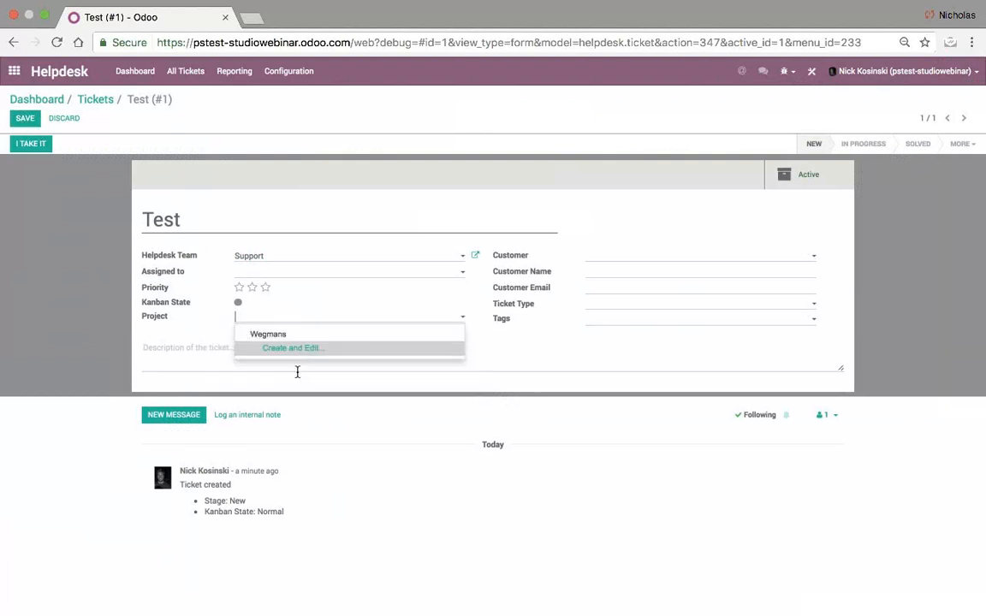
click(302, 349)
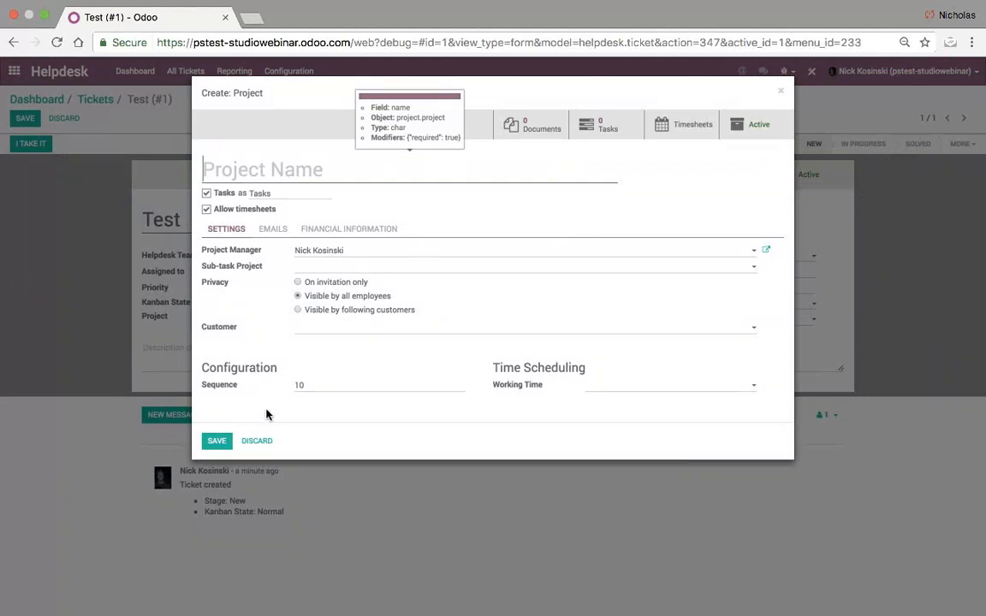
click(257, 442)
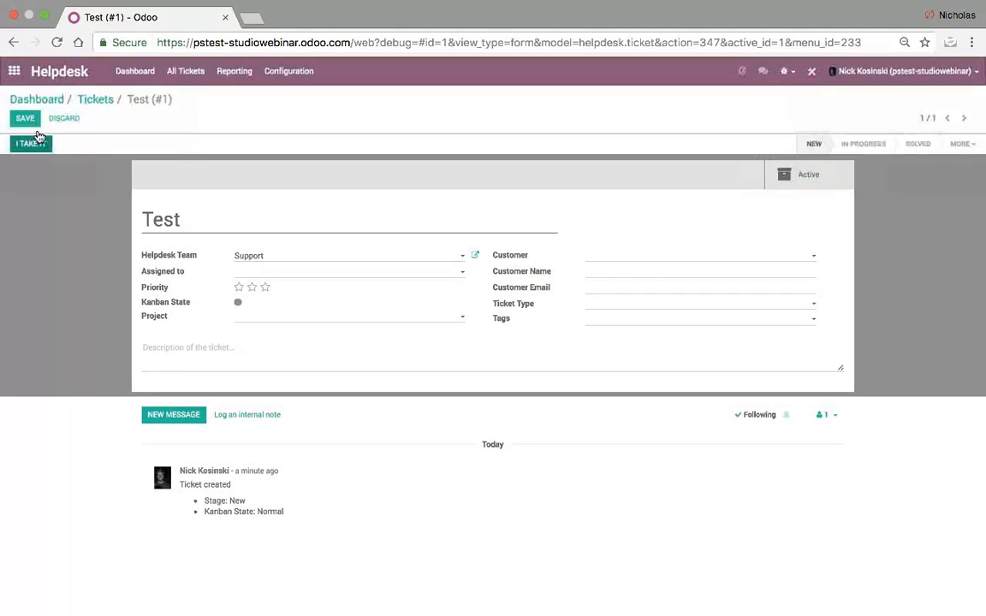
click(14, 71)
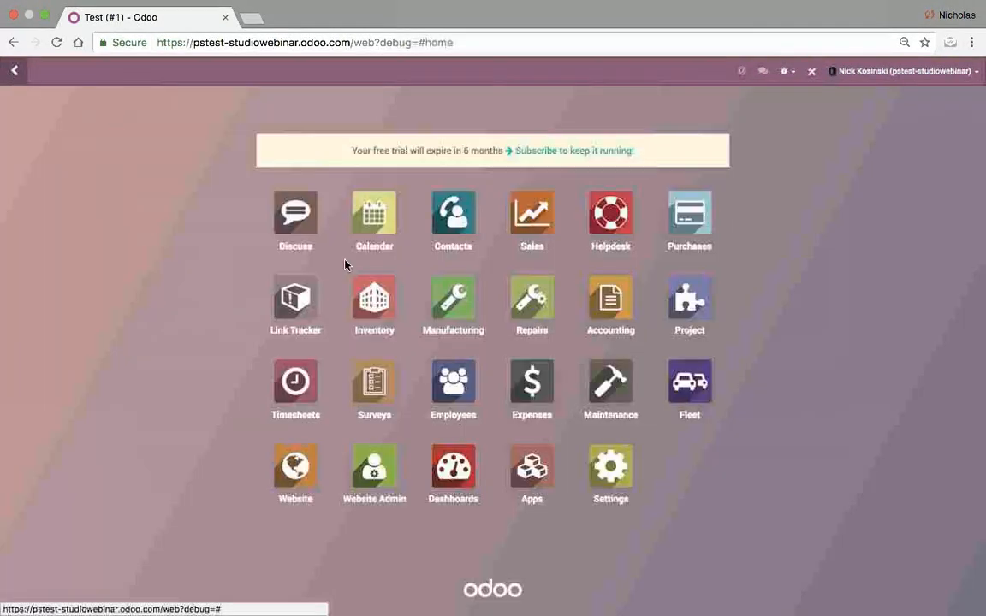
- Open the Wegmans project settings form in Studio
click(676, 318)
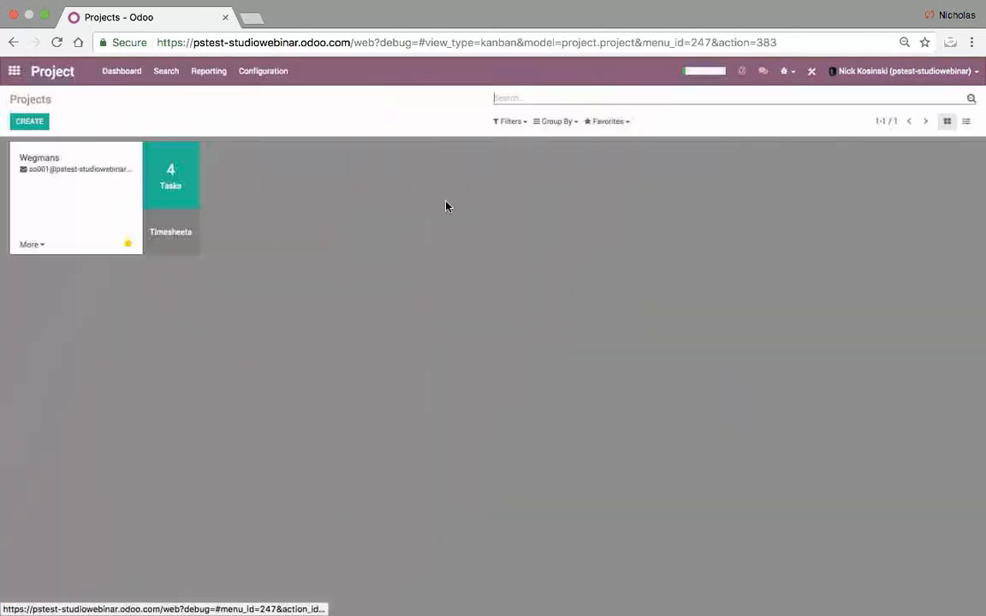
click(27, 245)
click(43, 186)
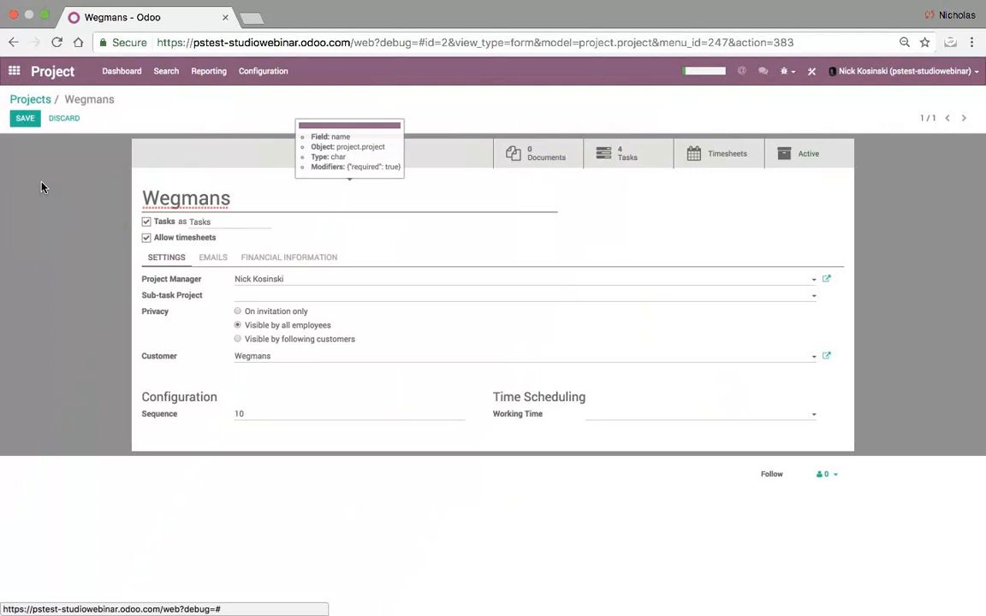
click(812, 74)
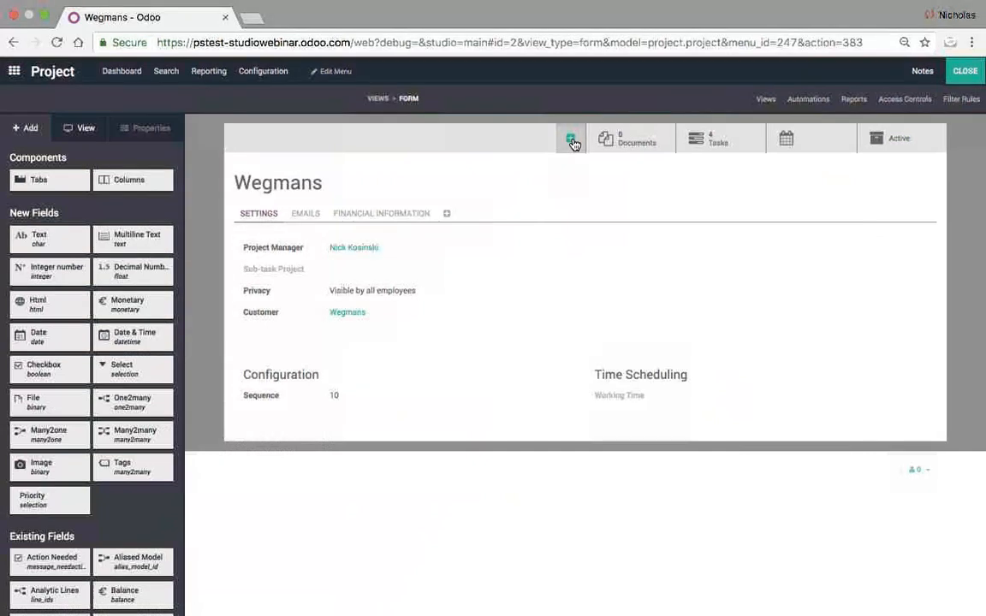
- Add a 'Tickets' smart button counting helpdesk tickets by their Project field, with an icon
click(572, 140)
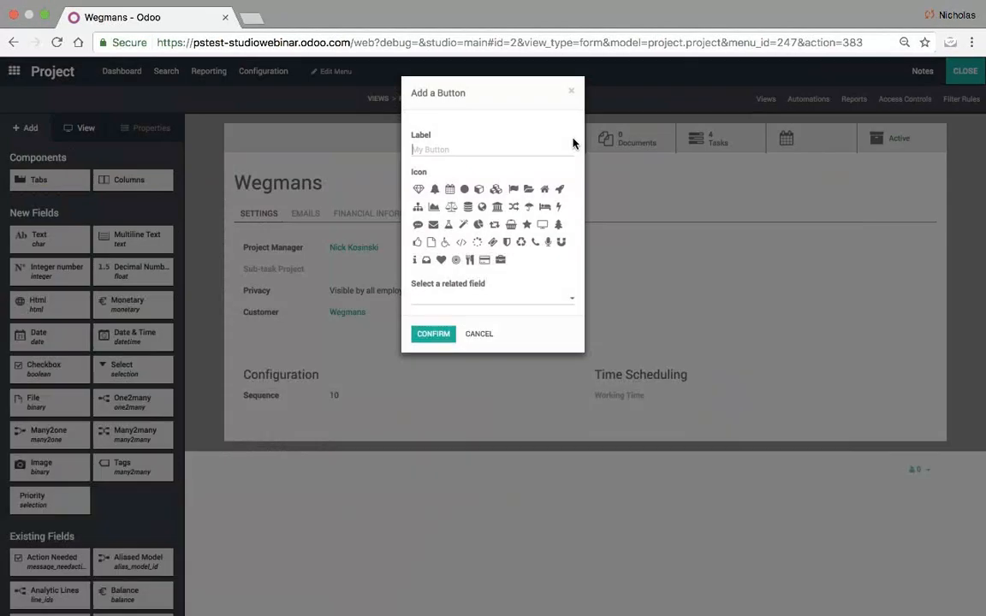
click(490, 299)
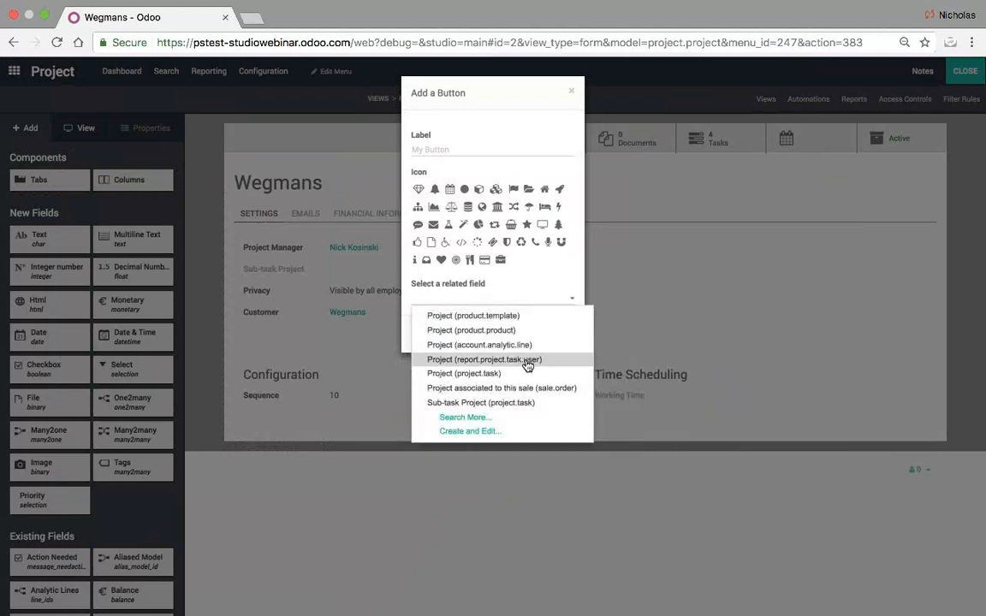
click(446, 149)
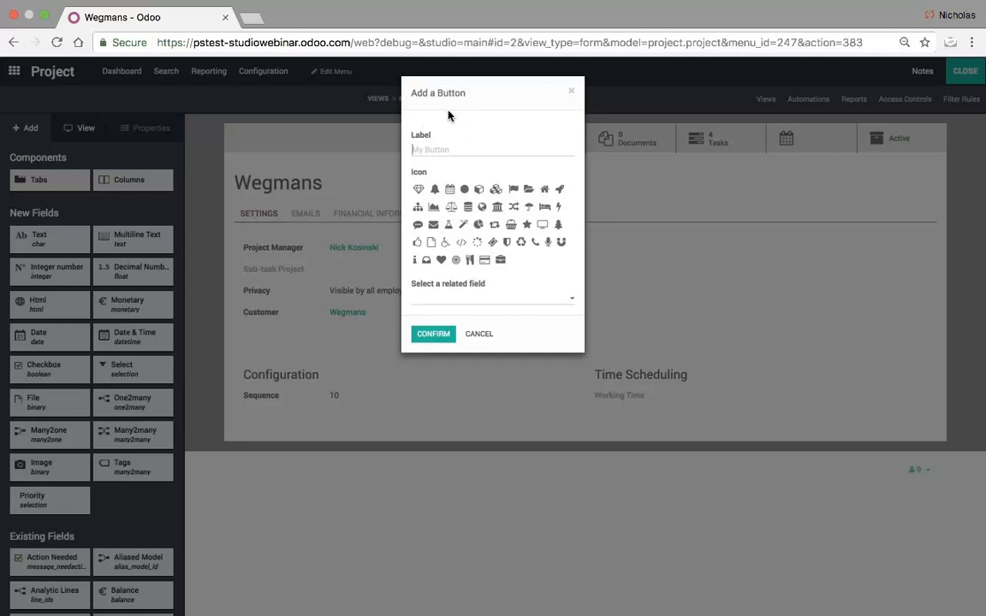
text(Tickets)
click(463, 301)
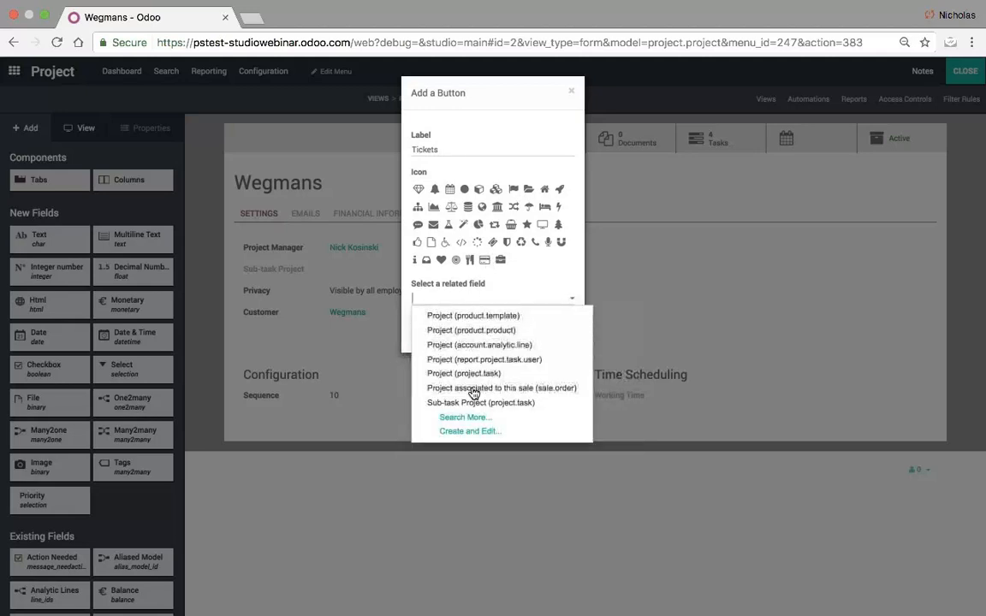
click(477, 418)
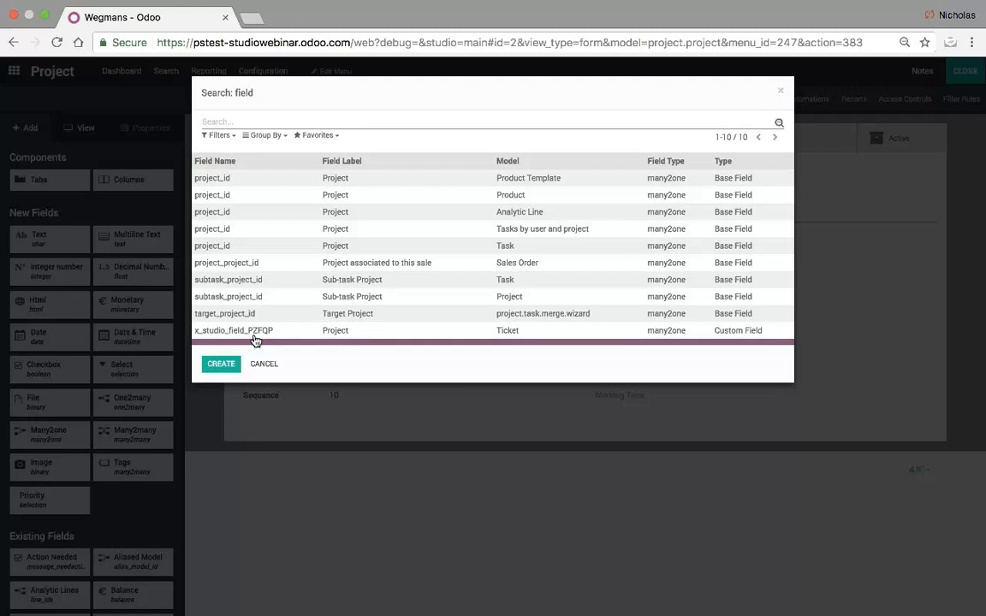
click(489, 331)
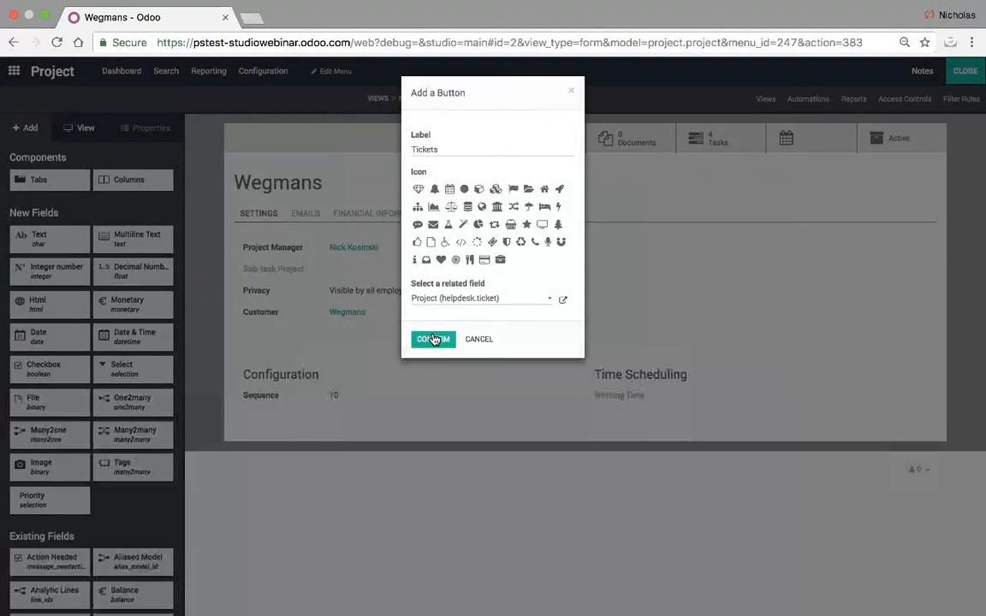
click(493, 243)
click(433, 338)
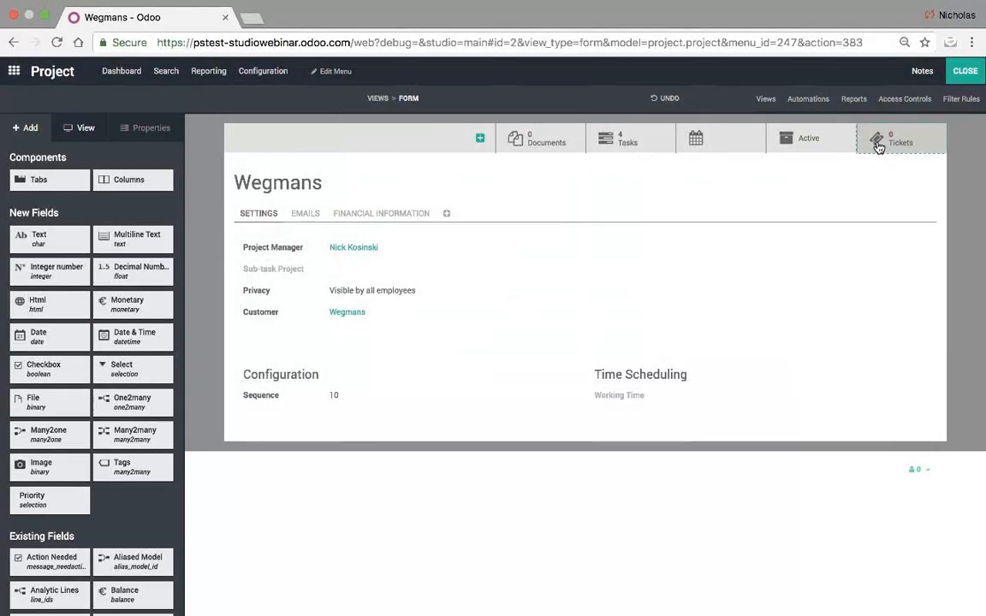
click(877, 145)
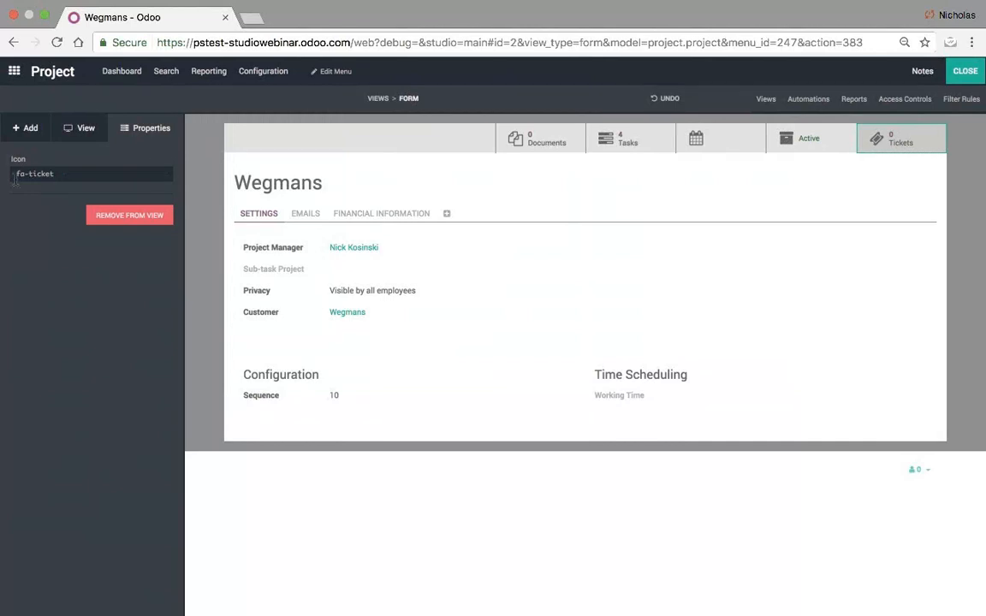
- Search the web for 'fa icons' in a new tab and open the Font Awesome icons page
click(249, 18)
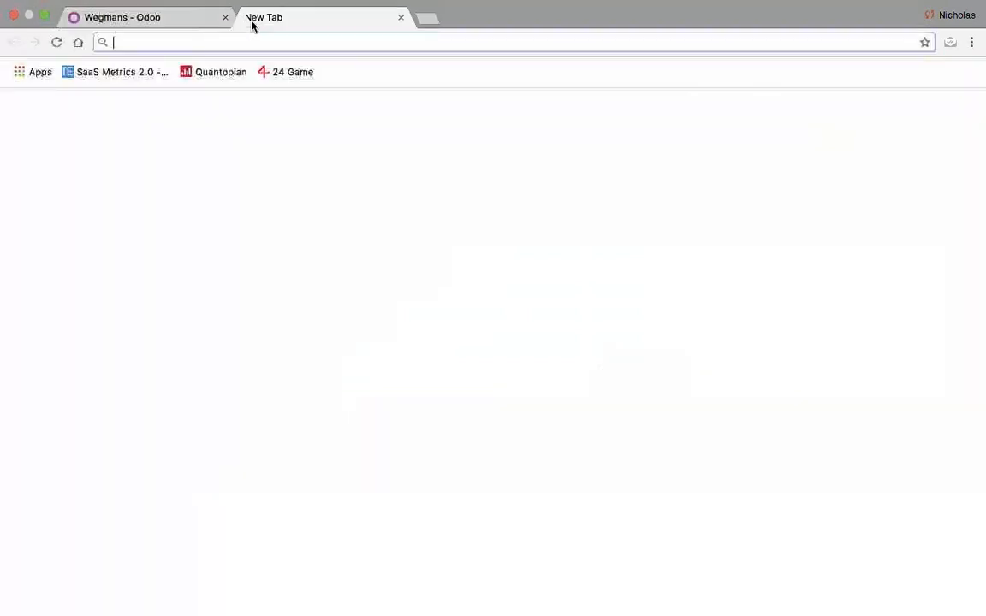
text(da)
key(BackSpace)
key(BackSpace)
key(BackSpace)
text(fa icons)
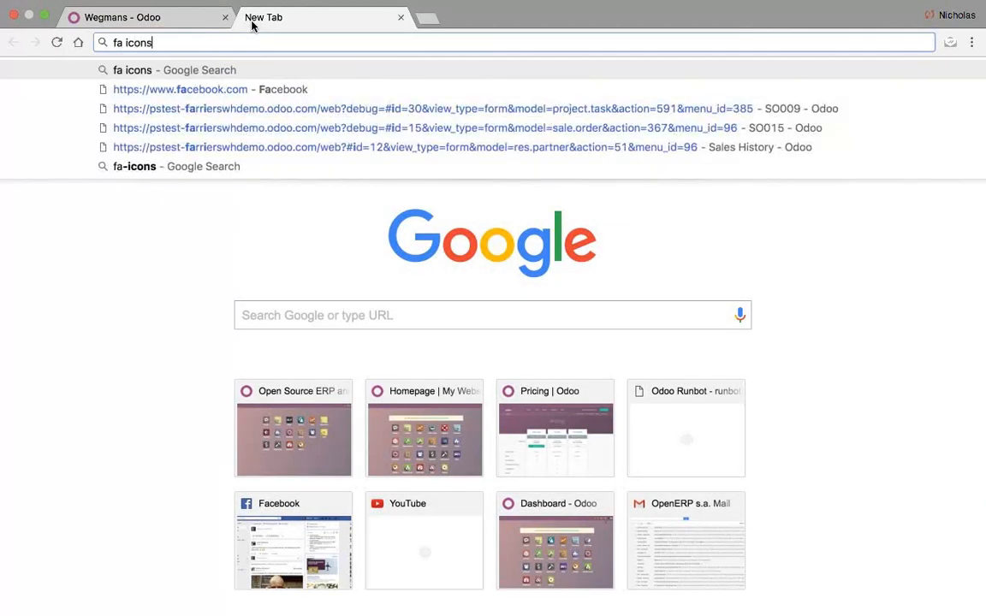
key(Return)
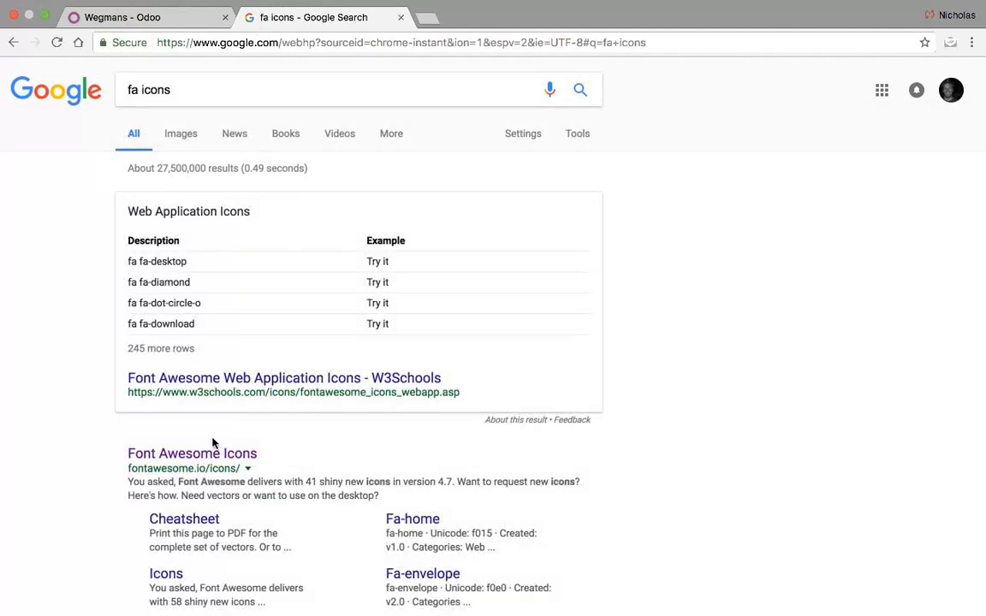
click(219, 456)
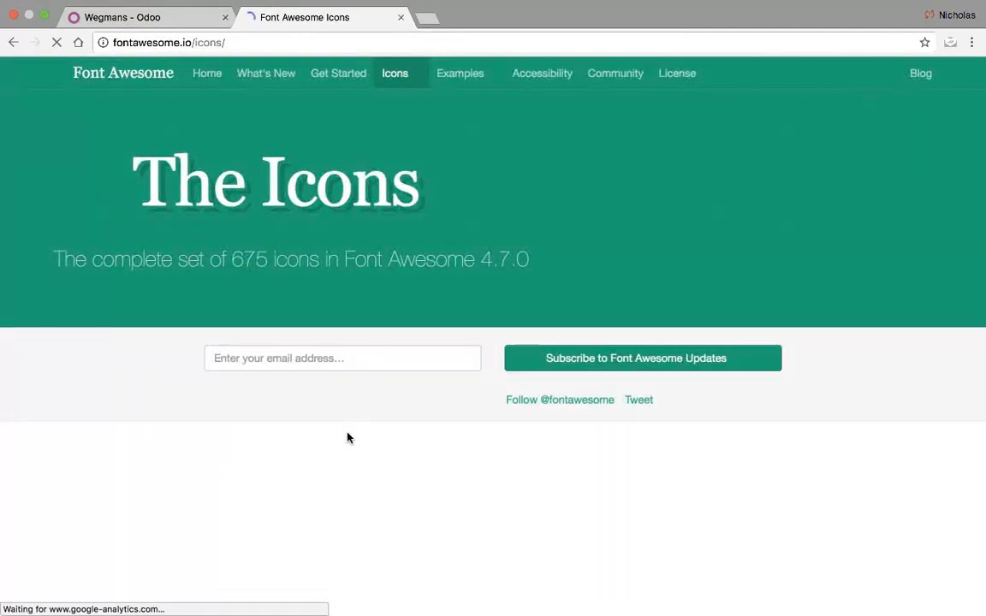
- Browse the icon list and select the fa-frown-o name on its detail page
scroll(346, 437, down, 10)
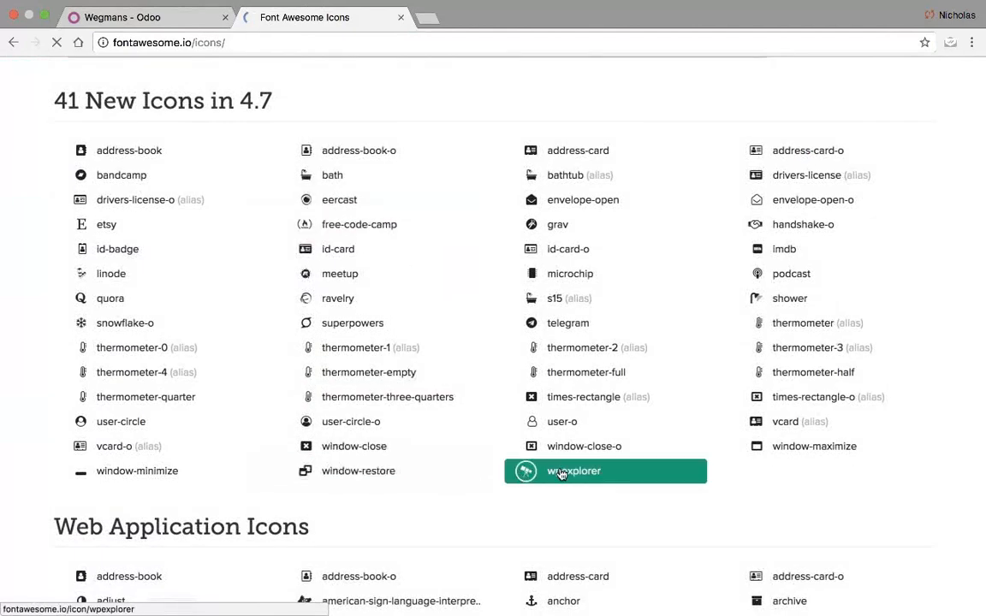
scroll(711, 439, down, 6)
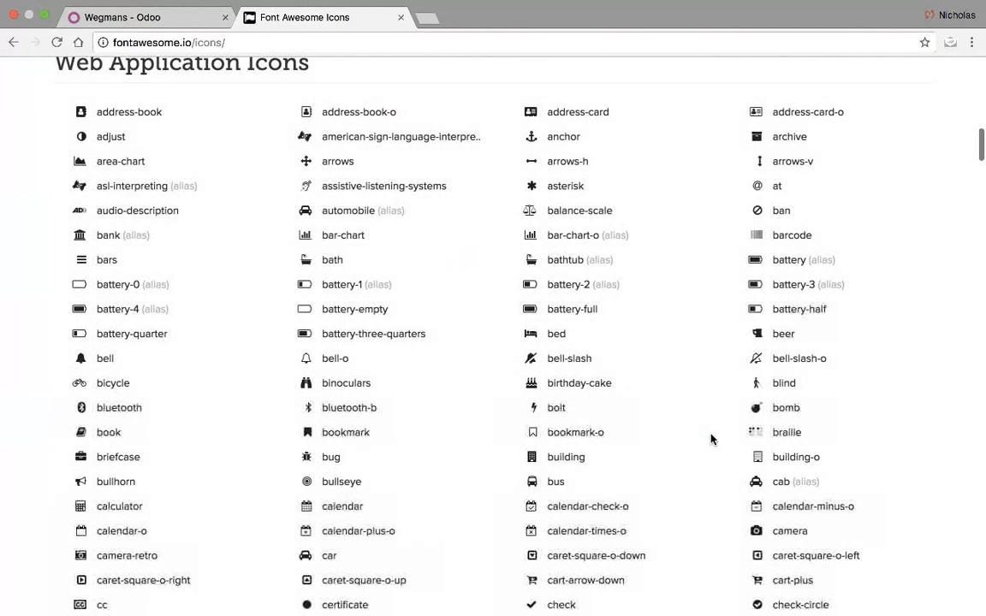
scroll(710, 439, up, 1)
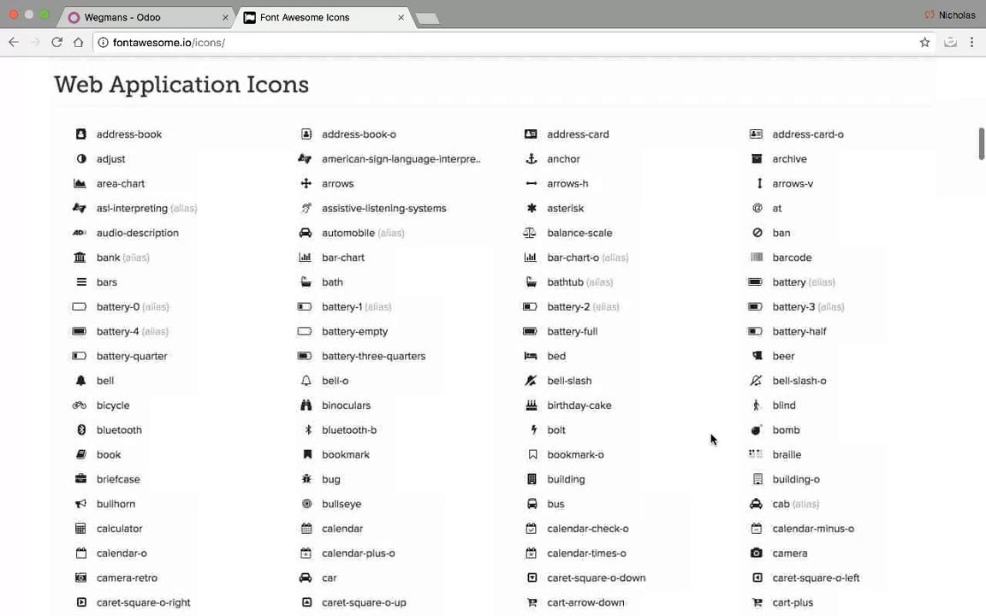
scroll(711, 439, down, 3)
scroll(710, 440, down, 4)
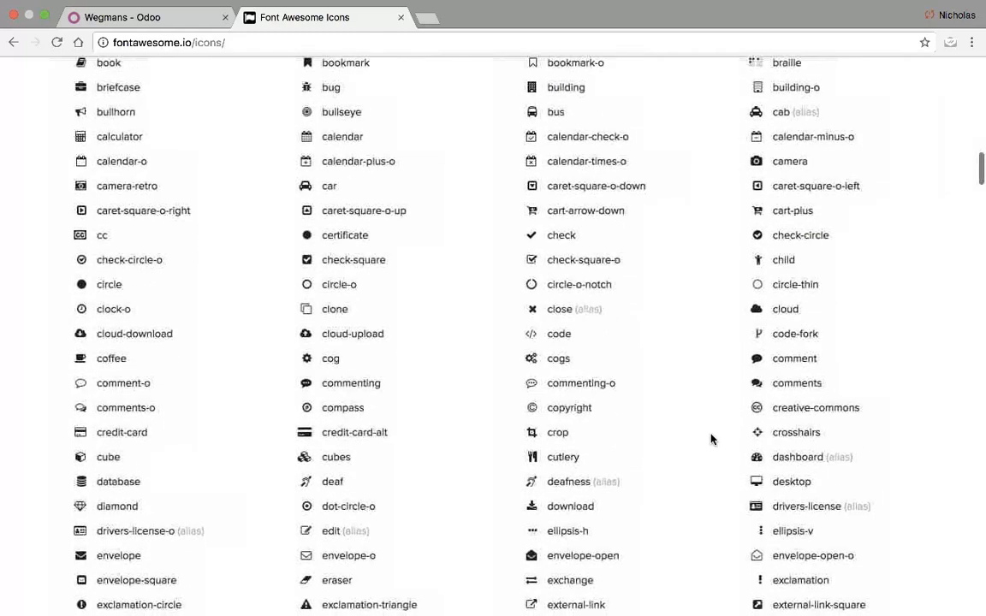
scroll(710, 440, down, 2)
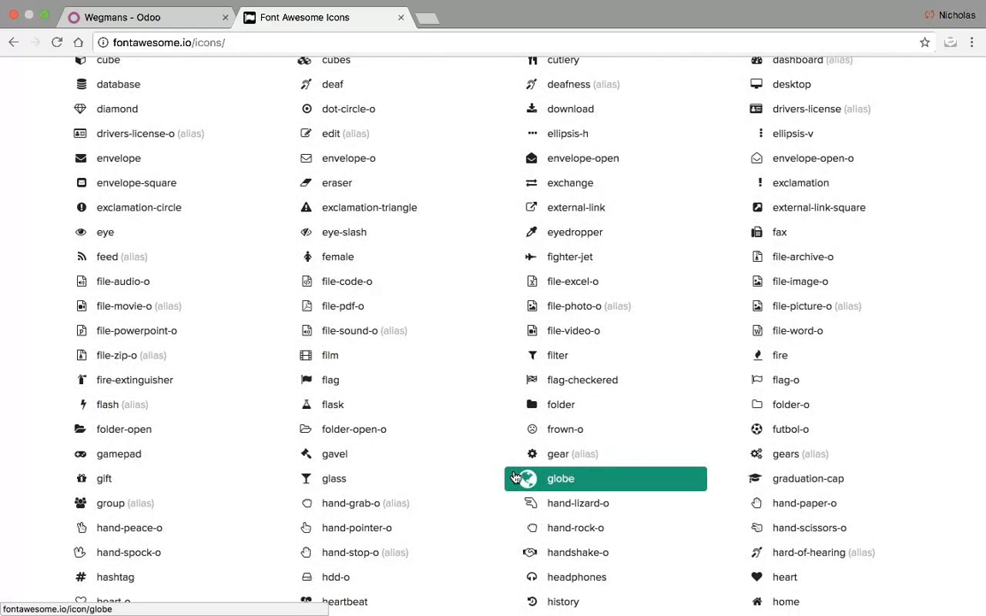
click(552, 406)
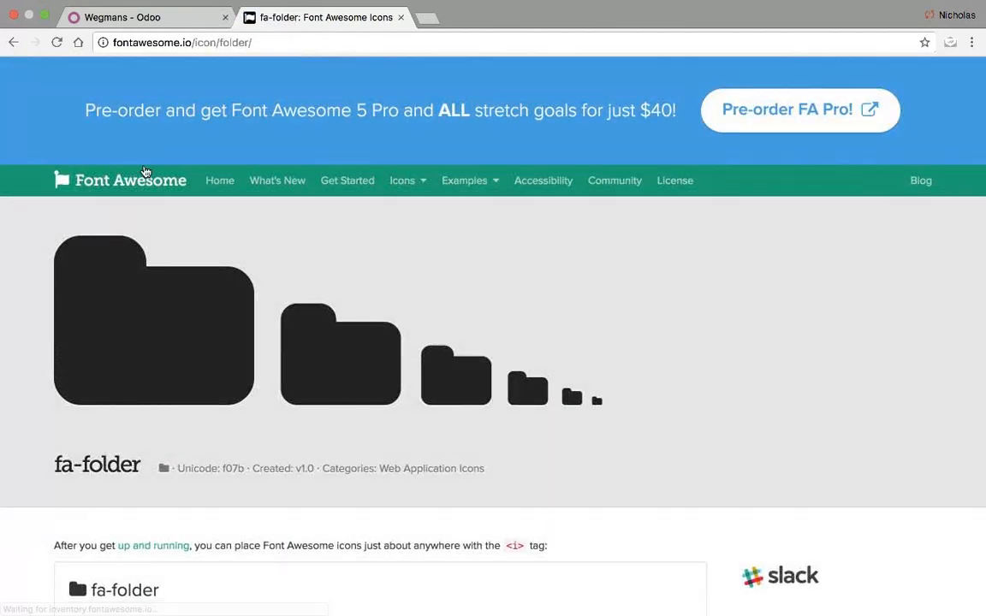
click(12, 42)
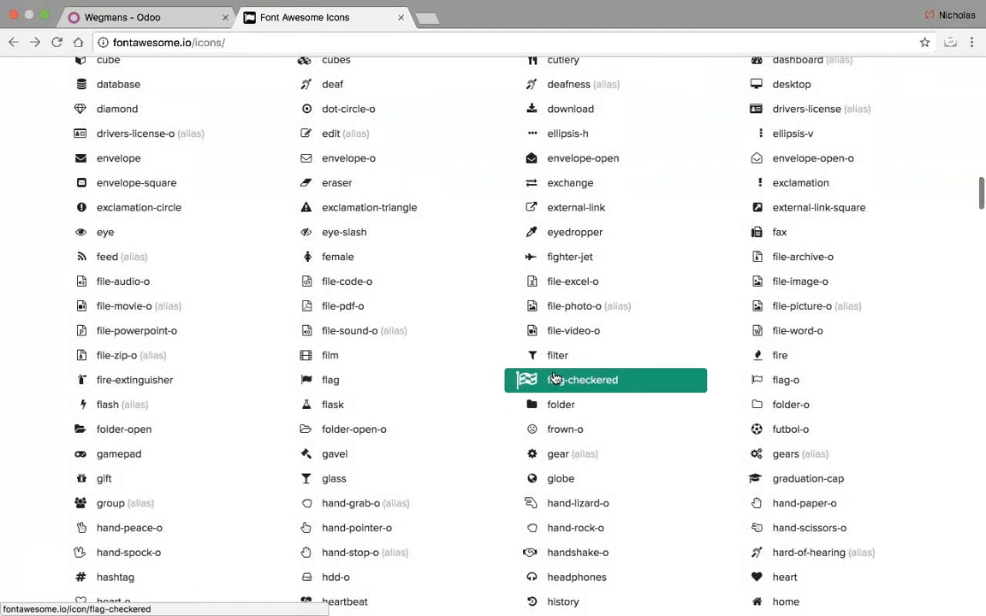
click(564, 431)
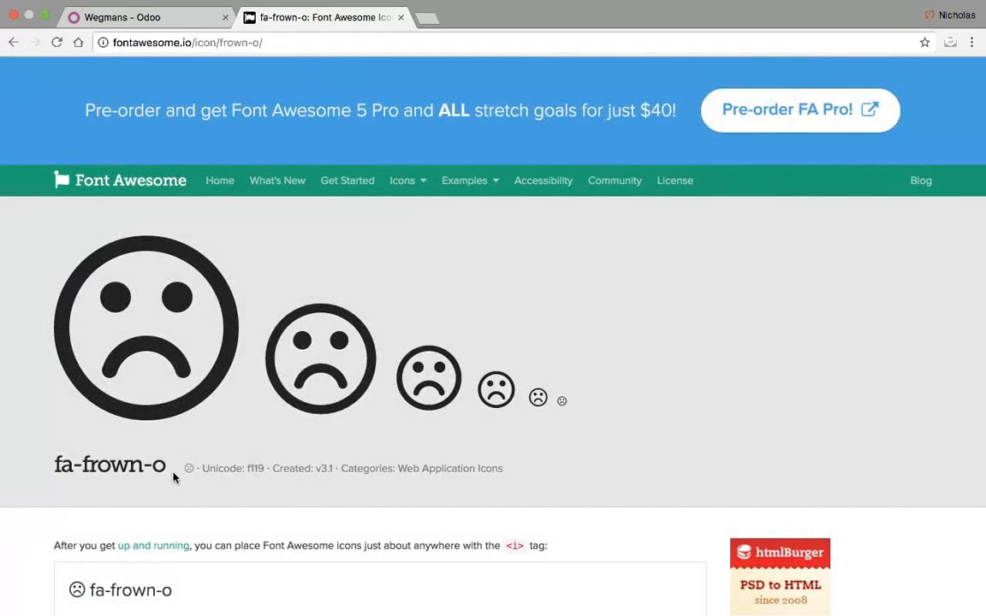
drag(55, 465, 163, 469)
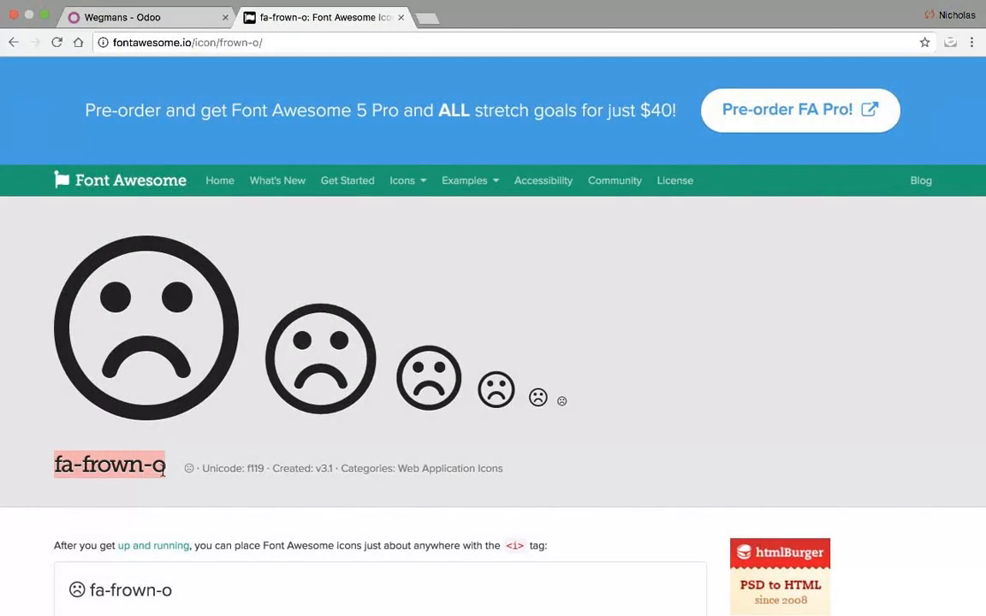
- Change the Tickets button's icon from fa-ticket to fa-frown-o
click(119, 17)
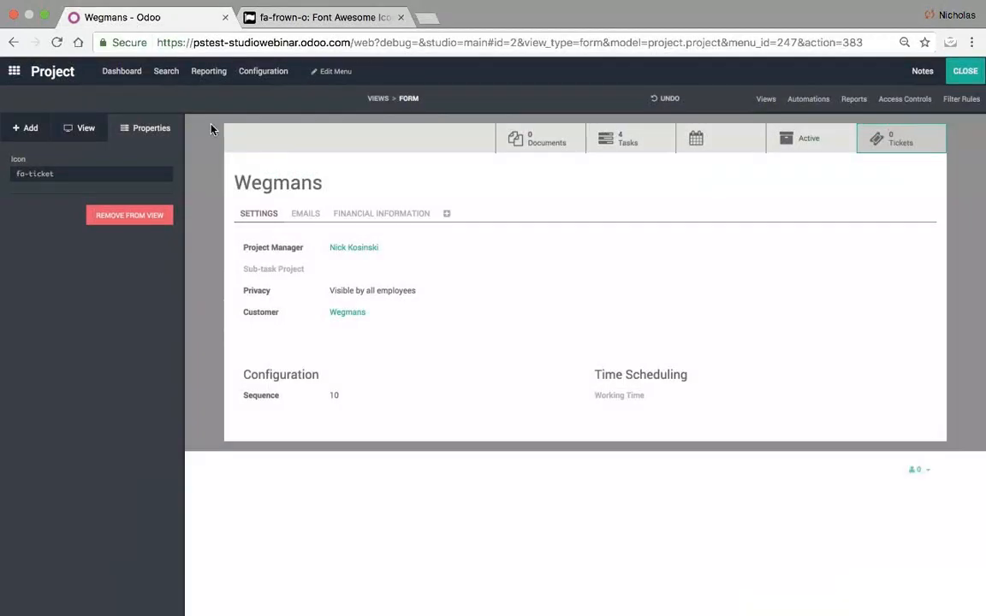
click(126, 168)
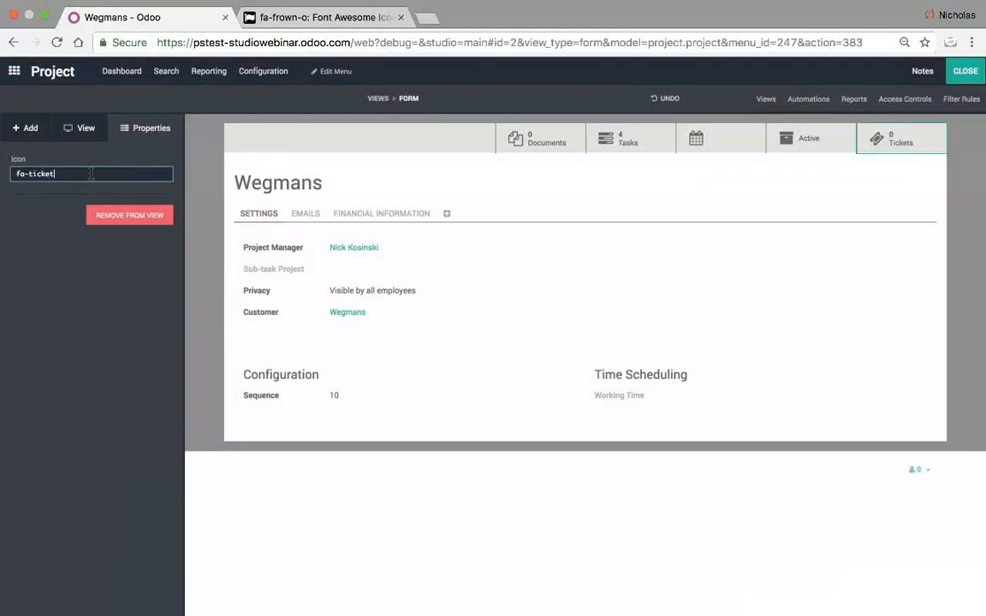
text(fa-frown-o)
click(143, 347)
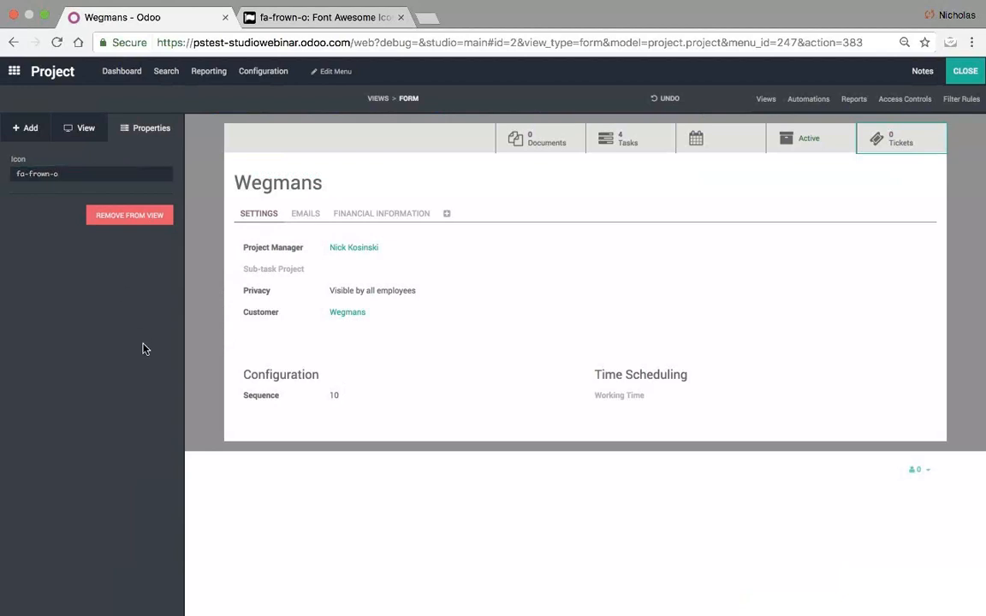
- Close Studio and open the Tickets smart button, noting the helpdesk.ticket model in the address
click(965, 70)
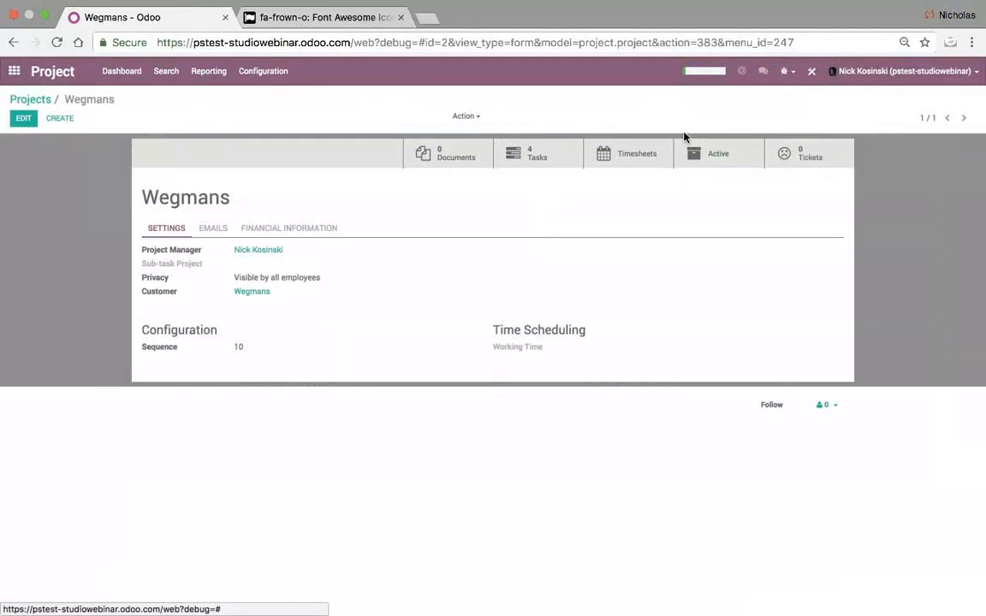
click(772, 162)
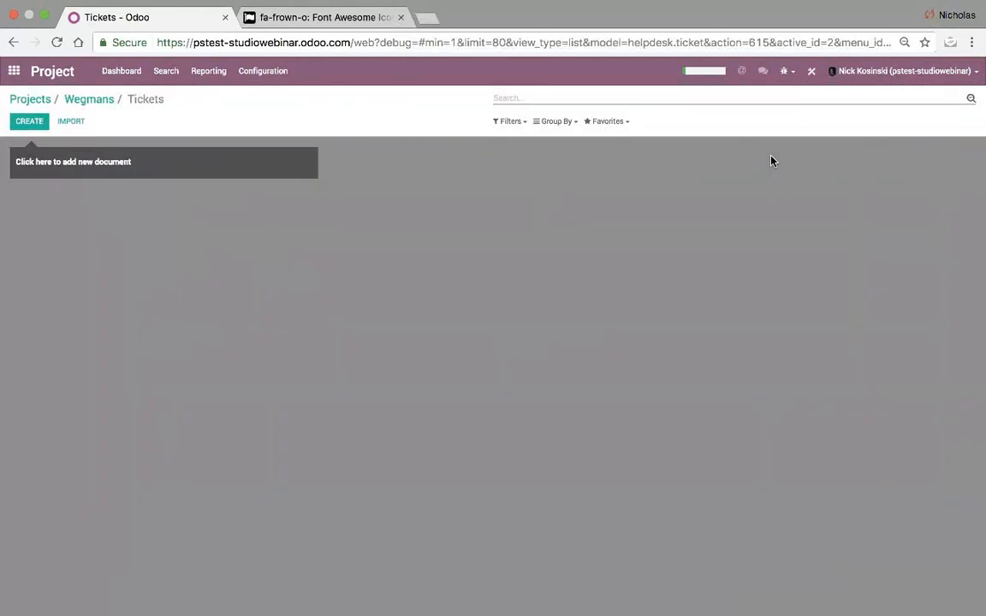
drag(590, 43, 705, 50)
- Start a new ticket from the Wegmans project's ticket list, with Project and Support team prefilled
click(40, 125)
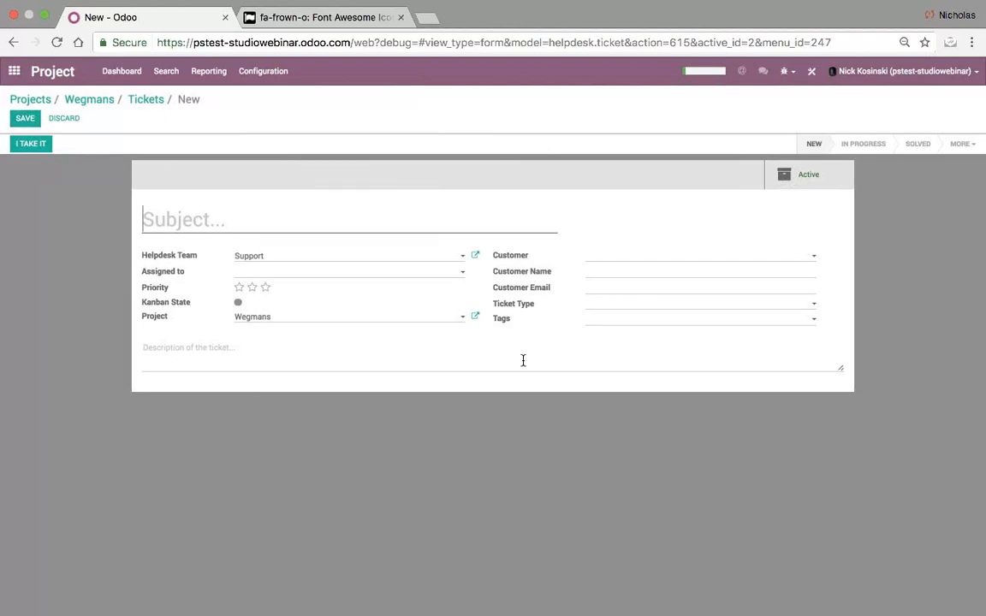
- Abandon the blank ticket and open the unassigned Support ticket Test (#1) in Helpdesk
click(25, 118)
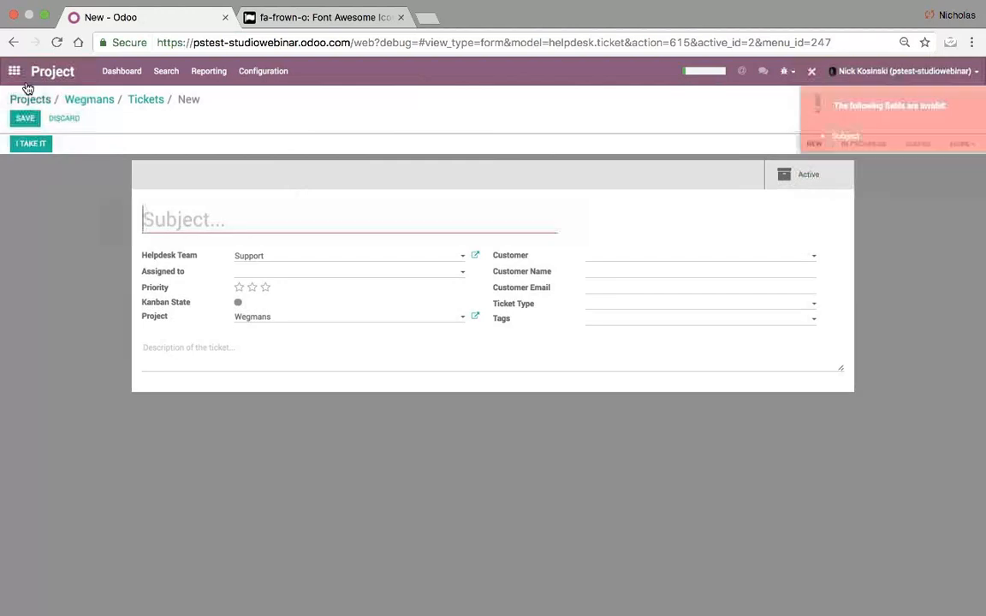
click(15, 71)
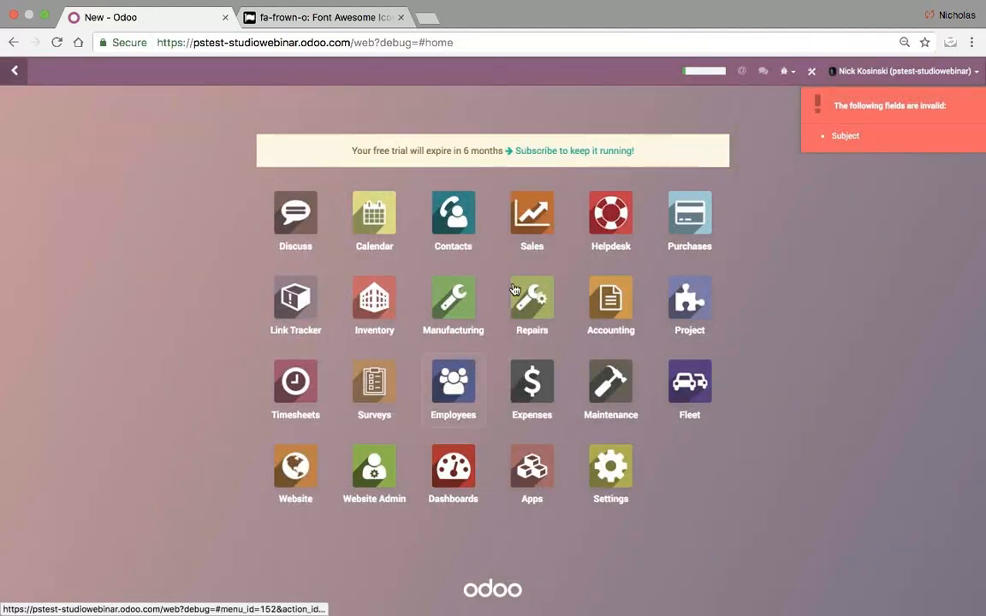
click(611, 218)
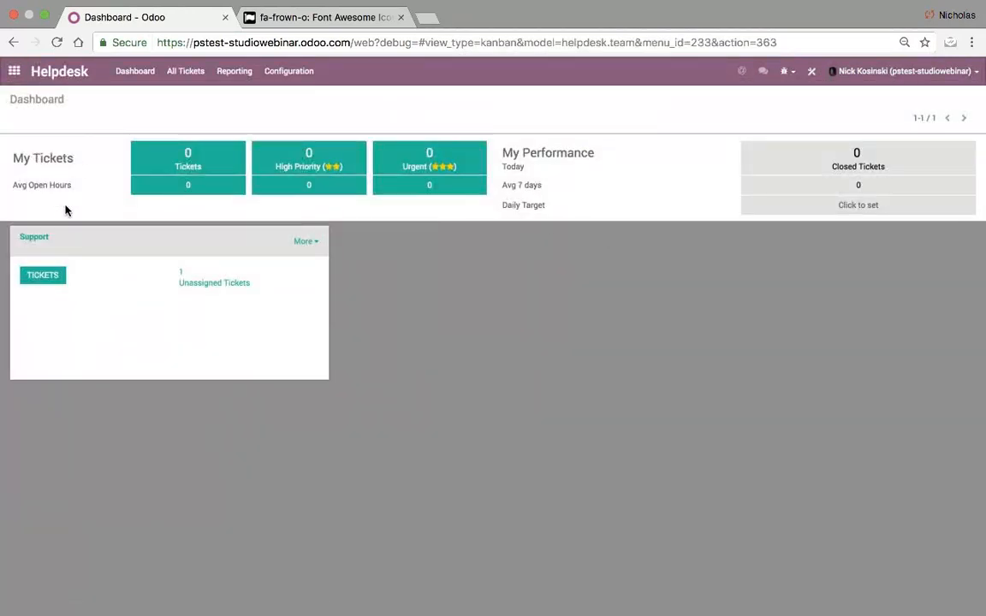
click(192, 281)
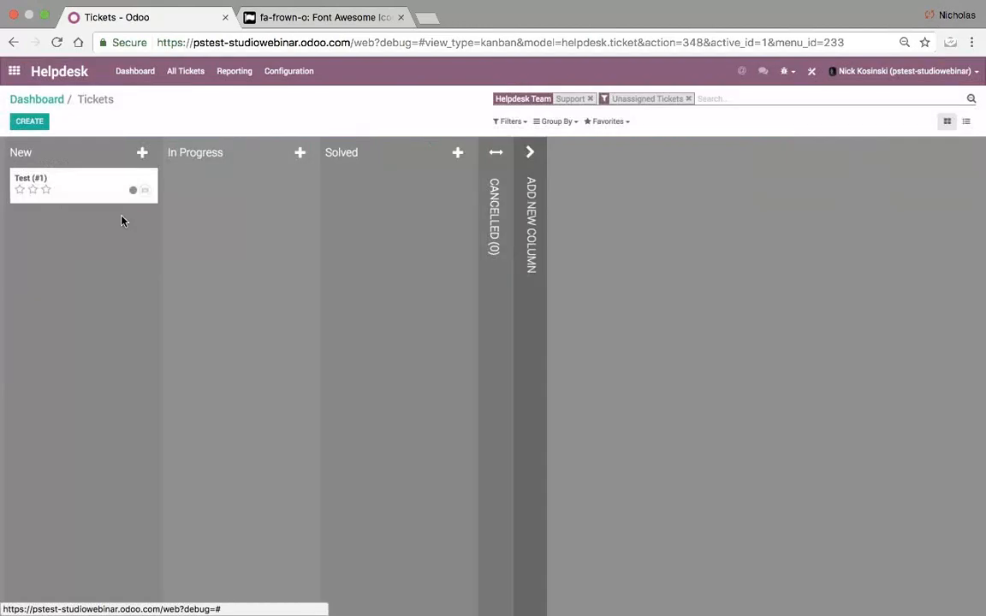
click(80, 193)
- Set the Test (#1) ticket's Project to Wegmans and save it
click(23, 120)
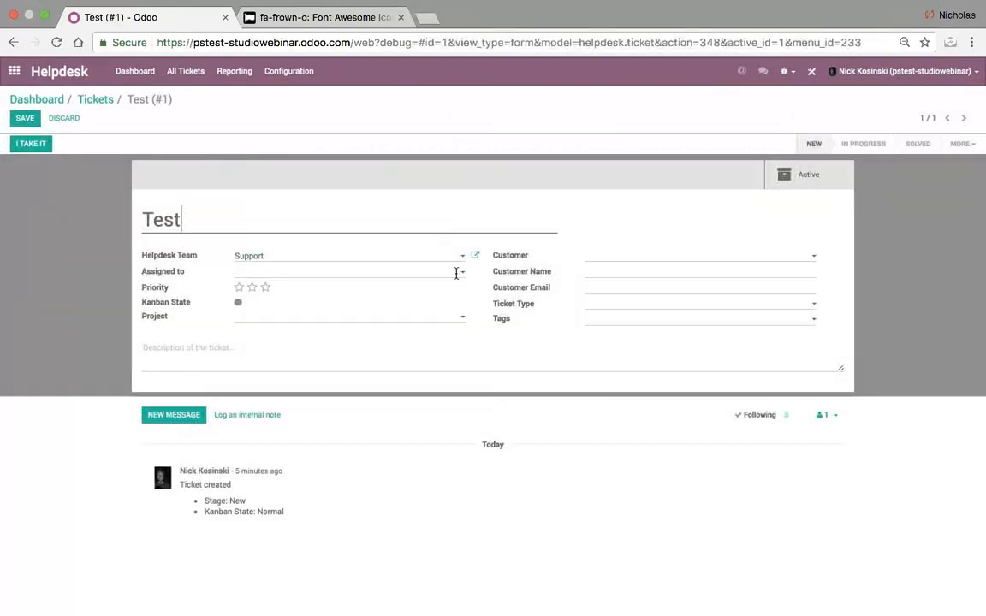
click(276, 318)
click(278, 334)
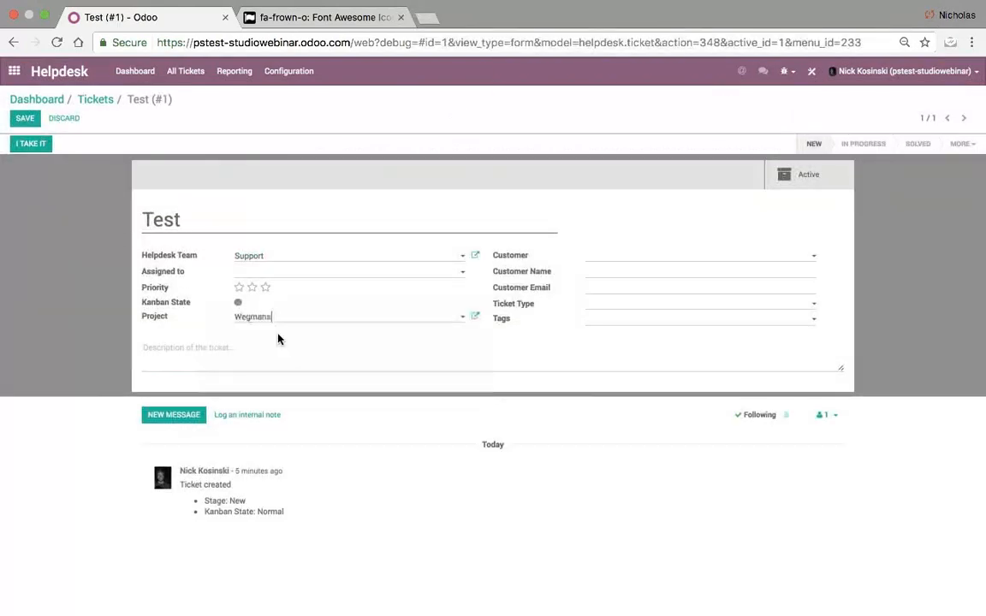
click(24, 120)
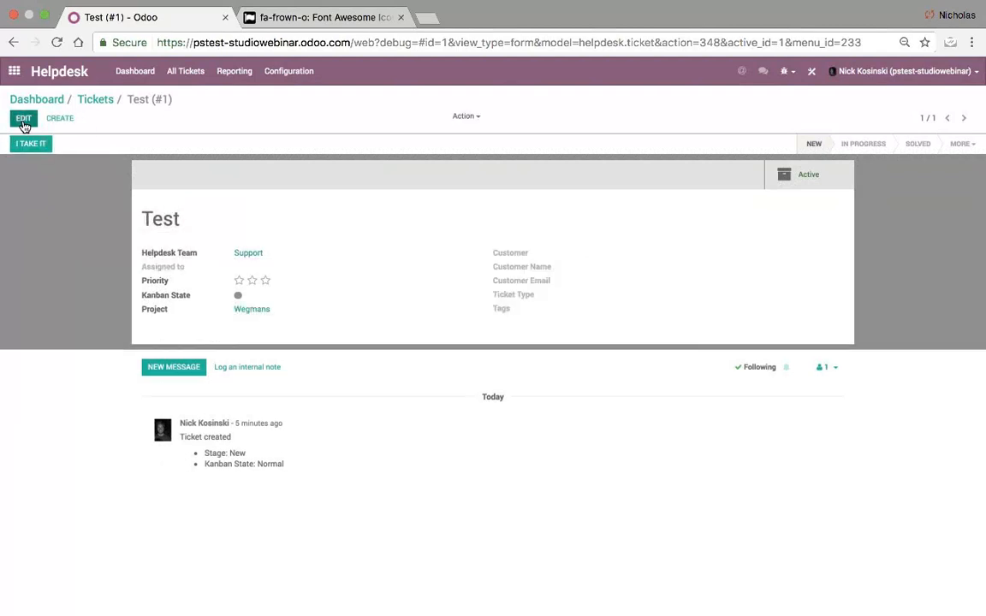
- Check the Wegmans project's Tickets count, then return to the tickets board
click(261, 314)
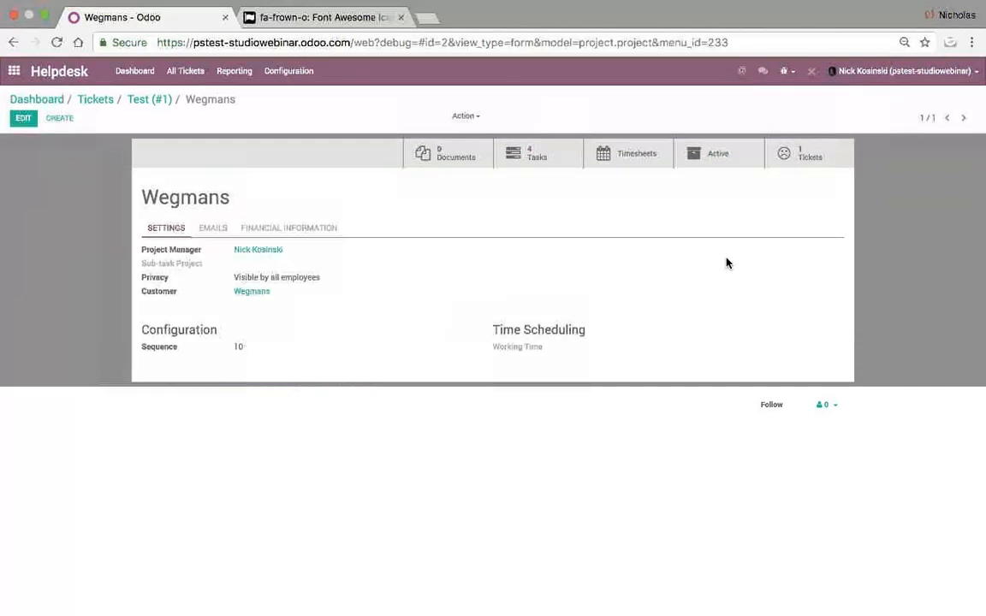
click(147, 101)
click(99, 100)
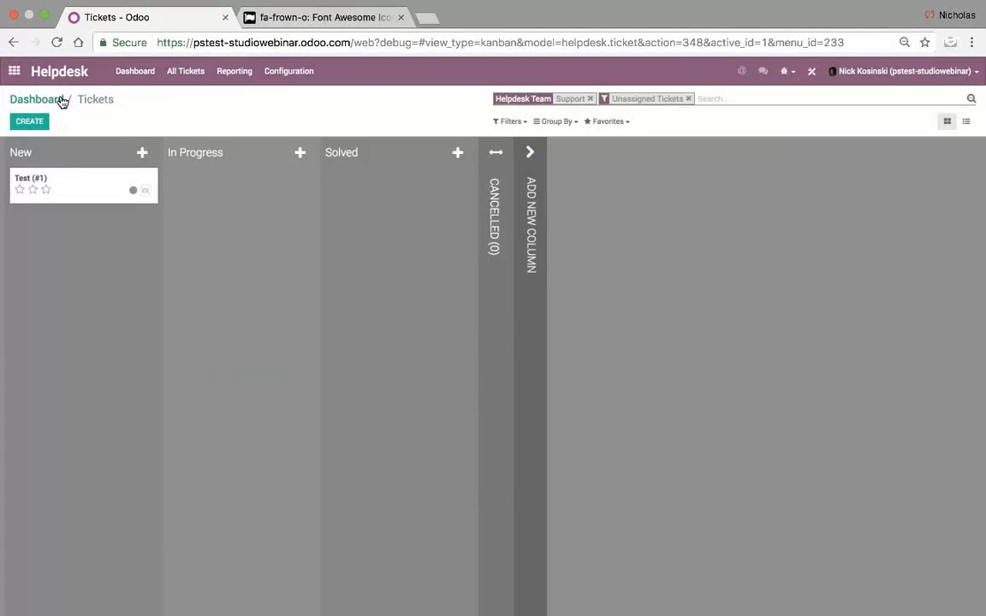
- Leave Helpdesk and show the Projects overview with the Wegmans project
click(60, 99)
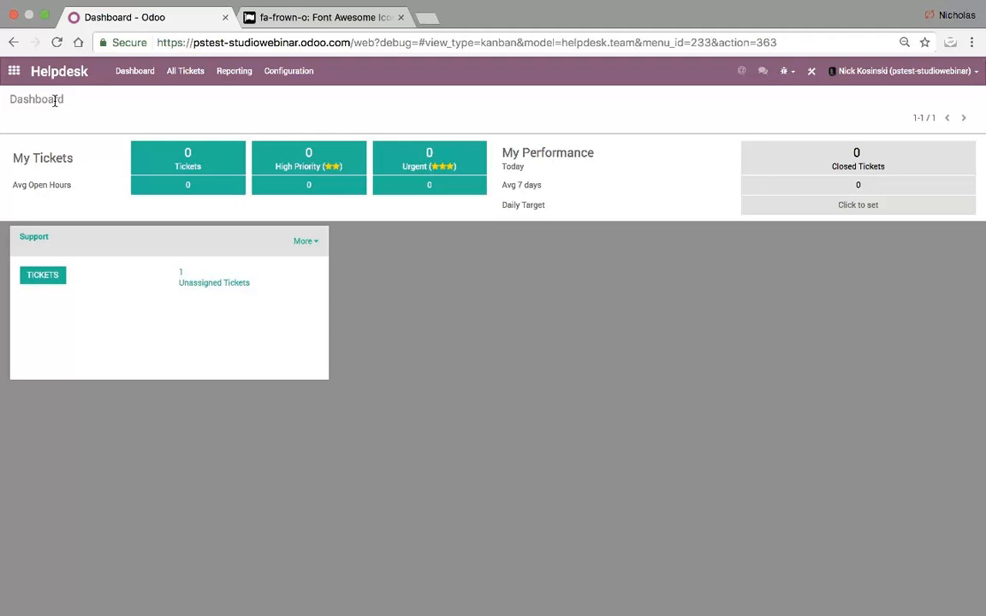
click(14, 72)
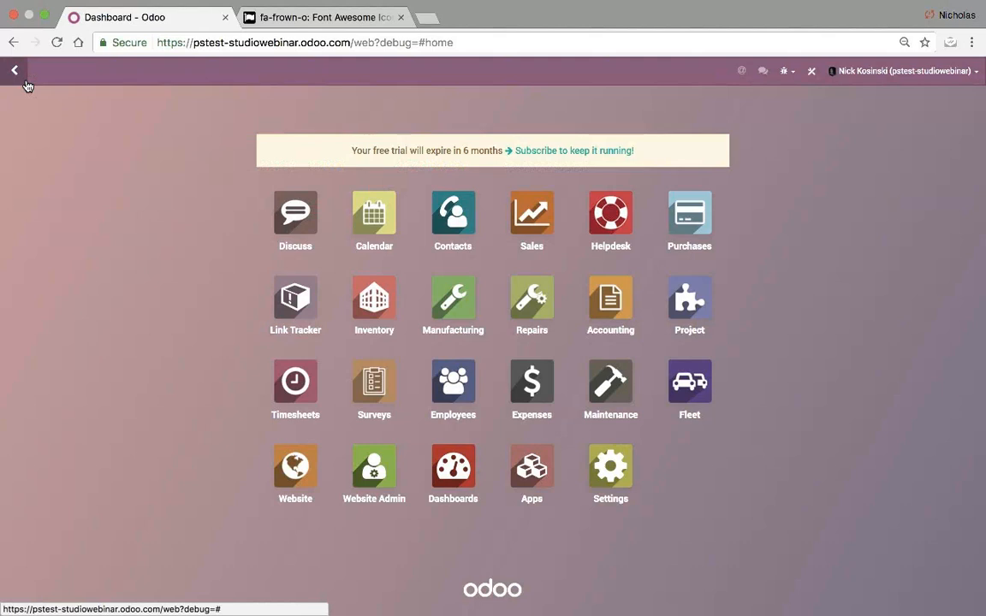
click(695, 304)
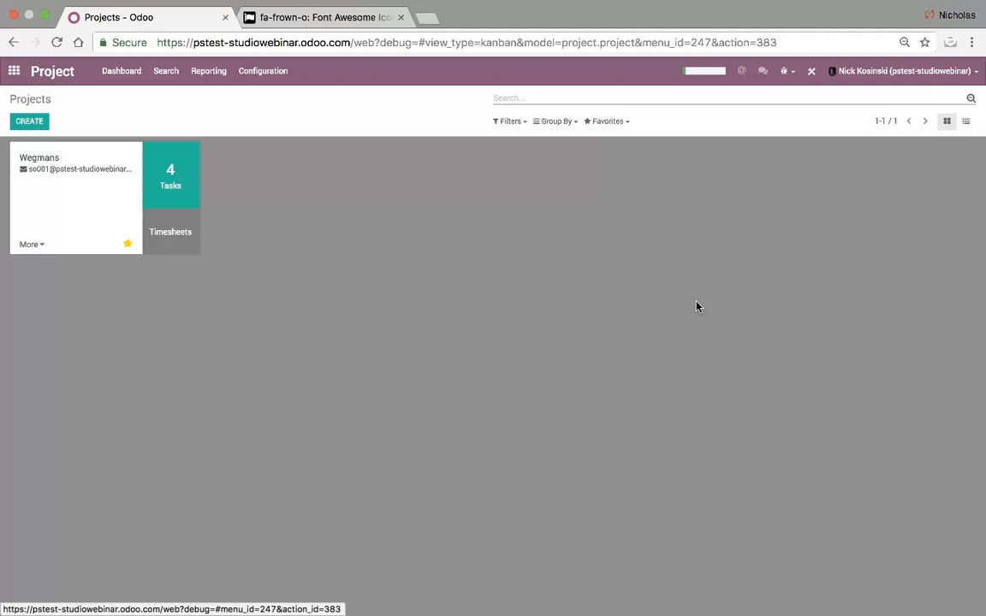
- Exit full screen and bring the Studio Slides presentation back to the front
click(44, 16)
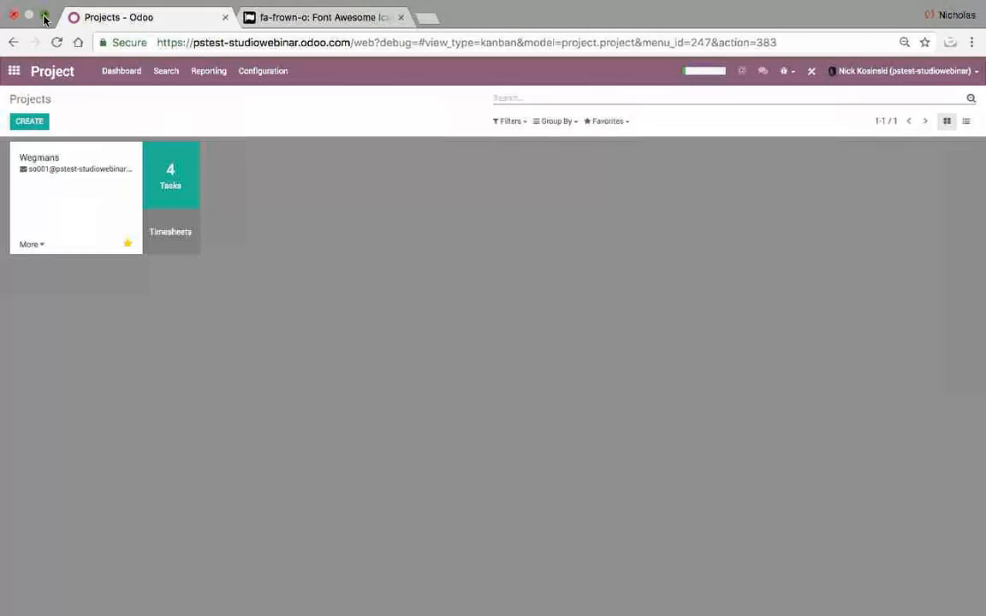
drag(508, 39, 514, 5)
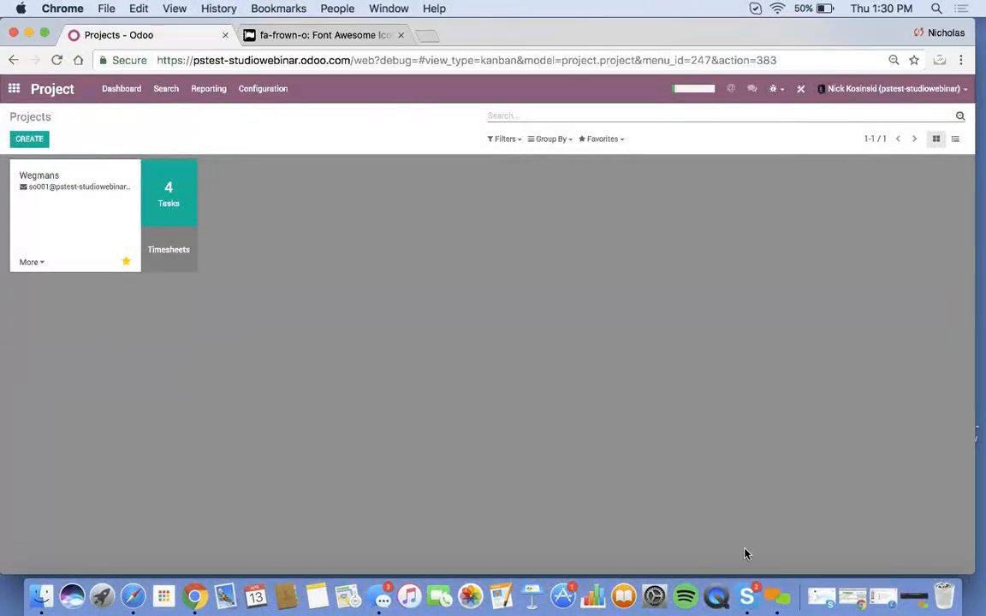
click(882, 597)
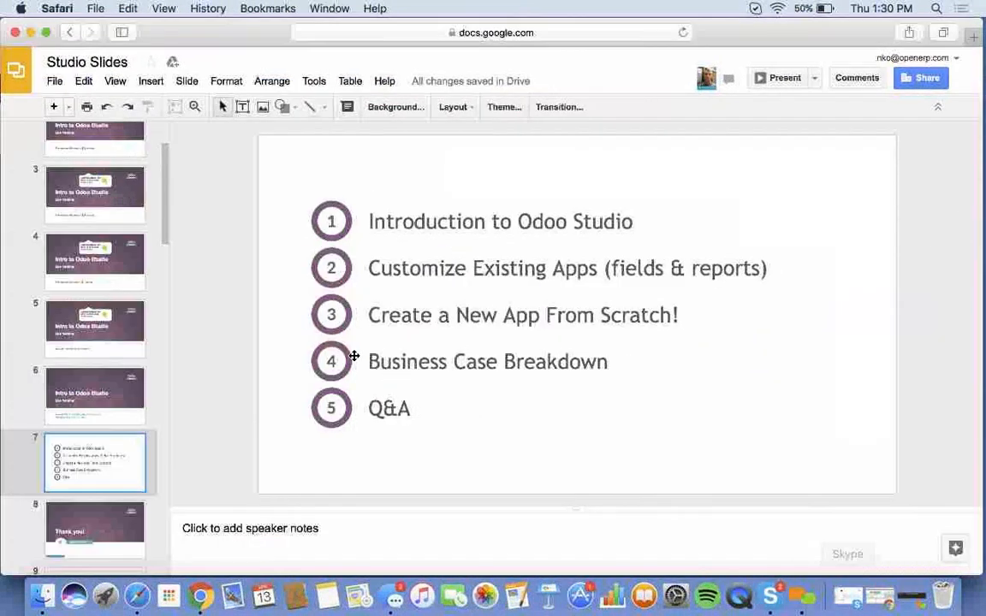
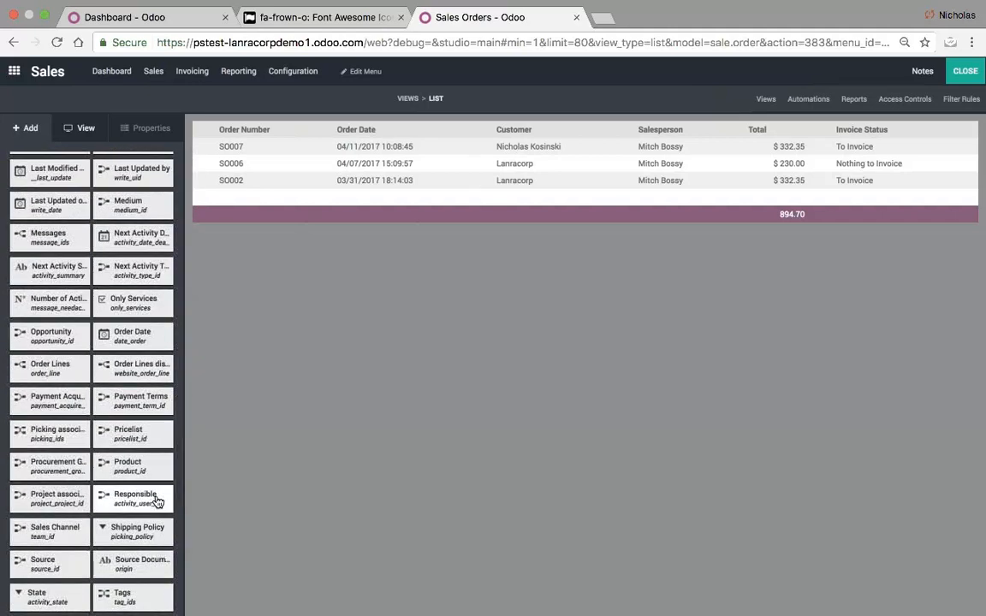
scroll(157, 503, down, 3)
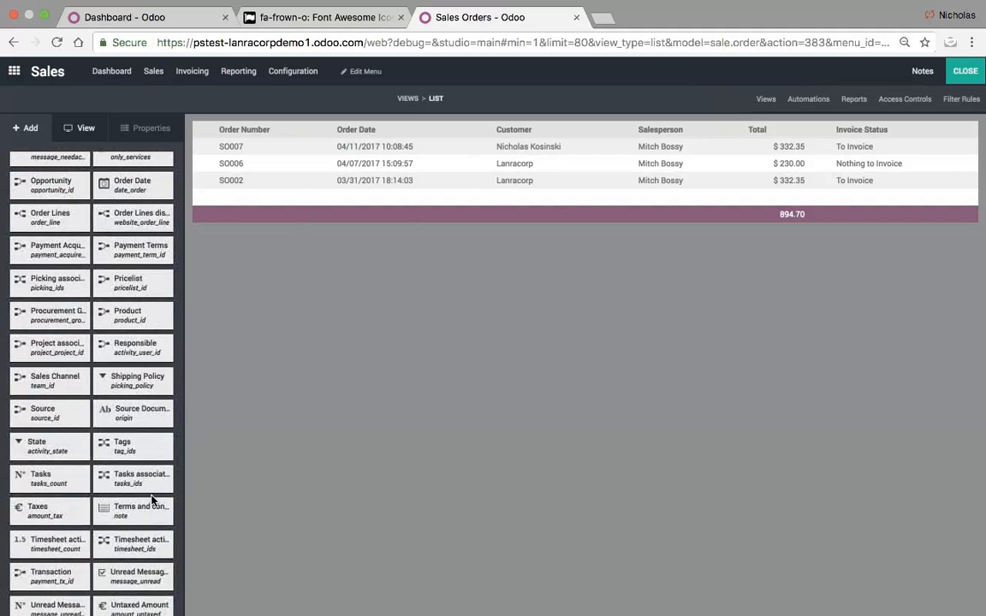
- Drag the Created by field from Existing Fields into the list between Customer and Salesperson
scroll(82, 401, up, 15)
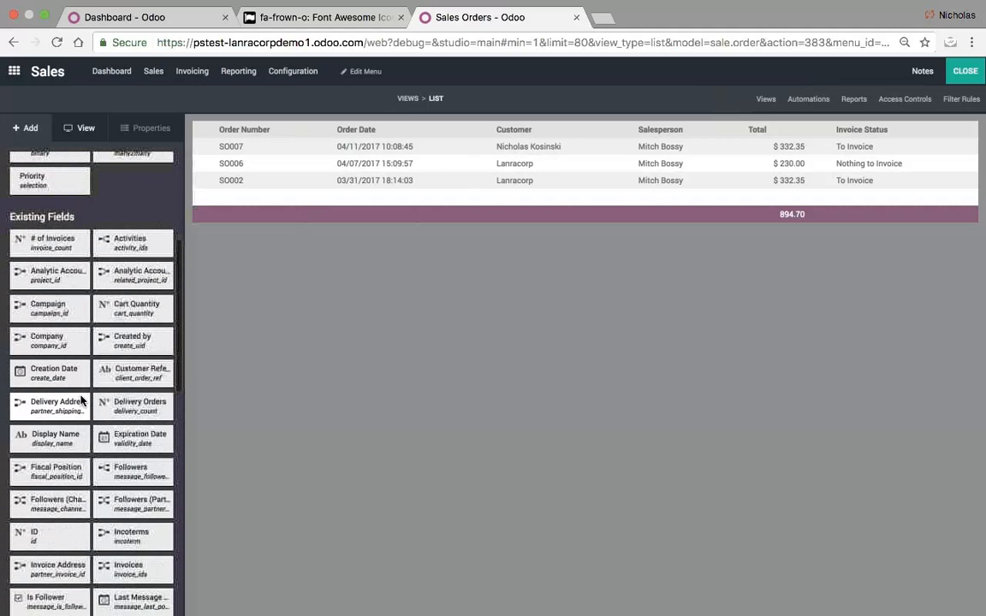
scroll(81, 400, up, 1)
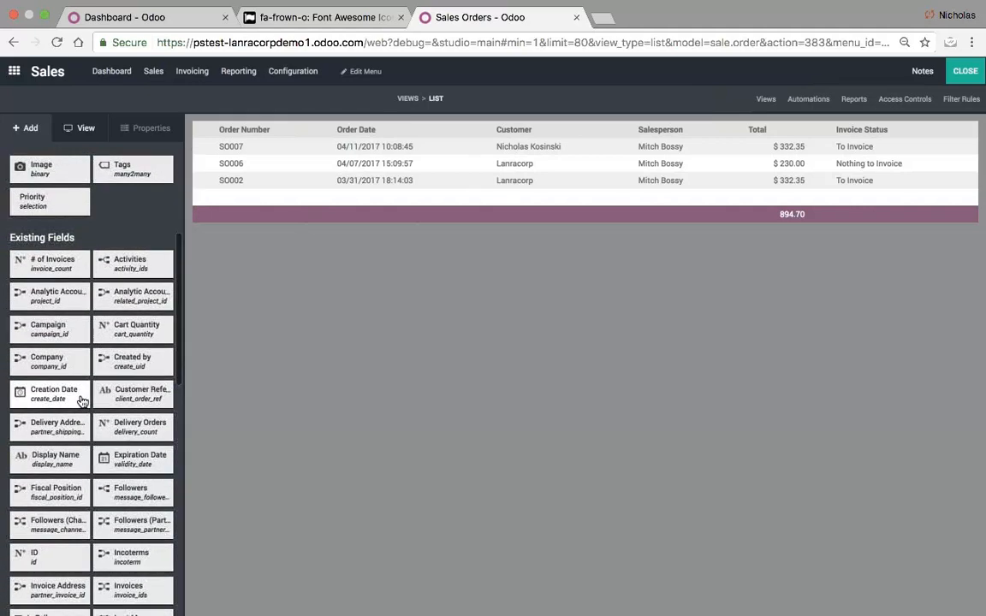
scroll(81, 401, down, 1)
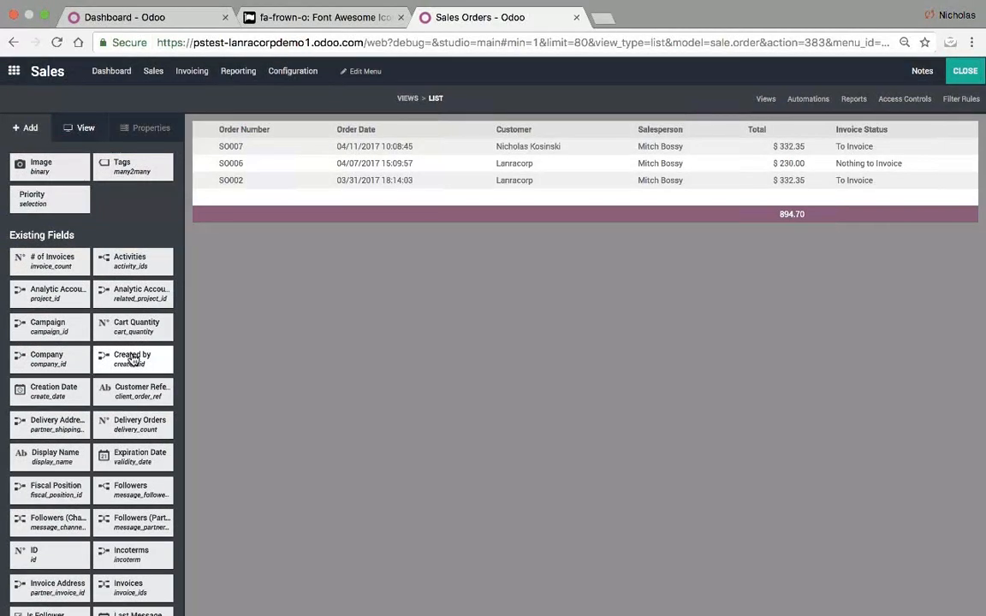
mouse_move(132, 359)
mouse_down()
mouse_move(860, 161)
mouse_move(700, 164)
mouse_move(691, 152)
mouse_move(590, 152)
mouse_move(612, 153)
mouse_up()
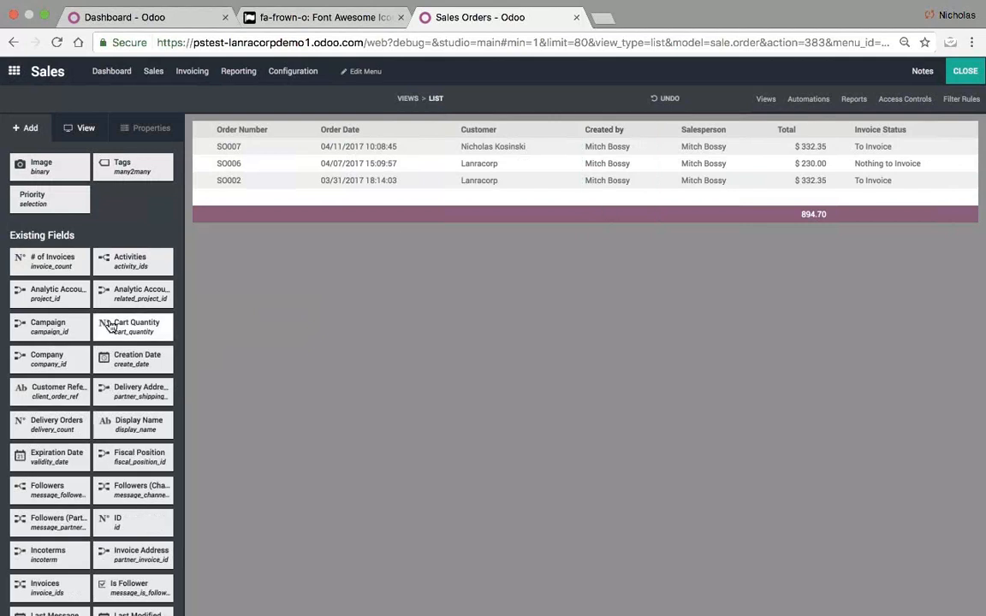
scroll(86, 343, up, 5)
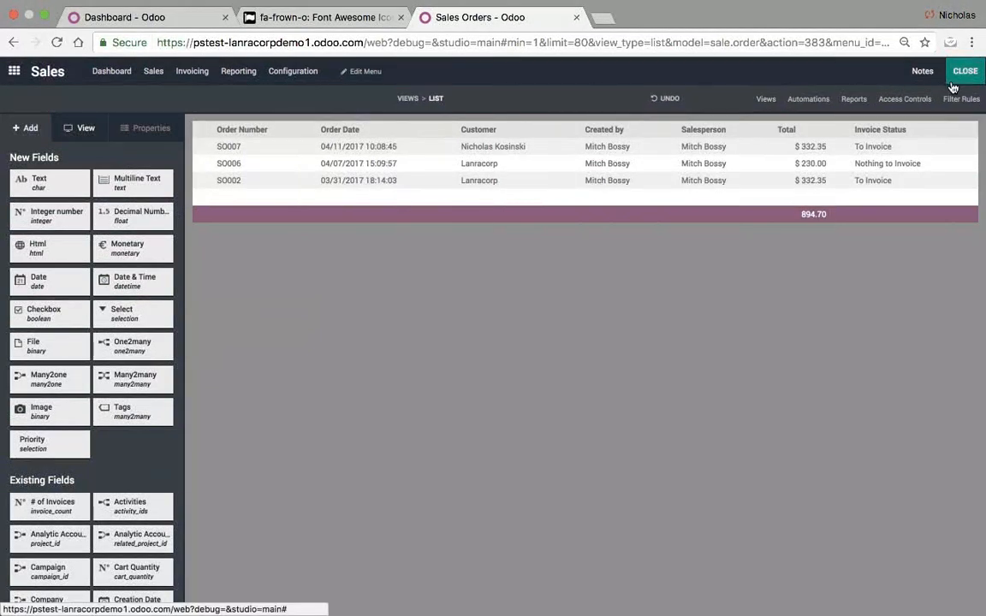
- Switch to the Dashboard tab's database and open Sales > Sales Orders
click(153, 34)
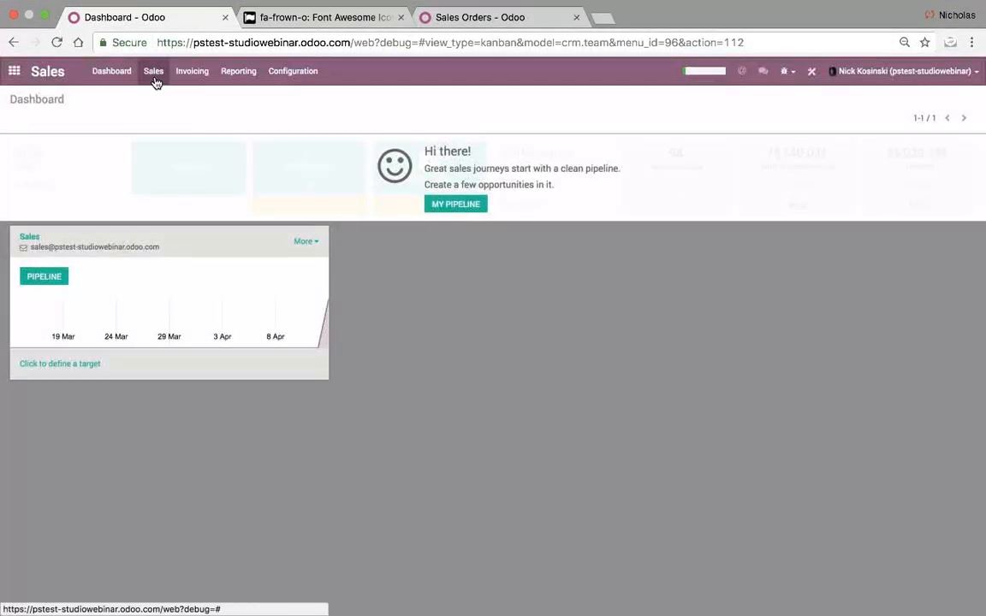
click(154, 73)
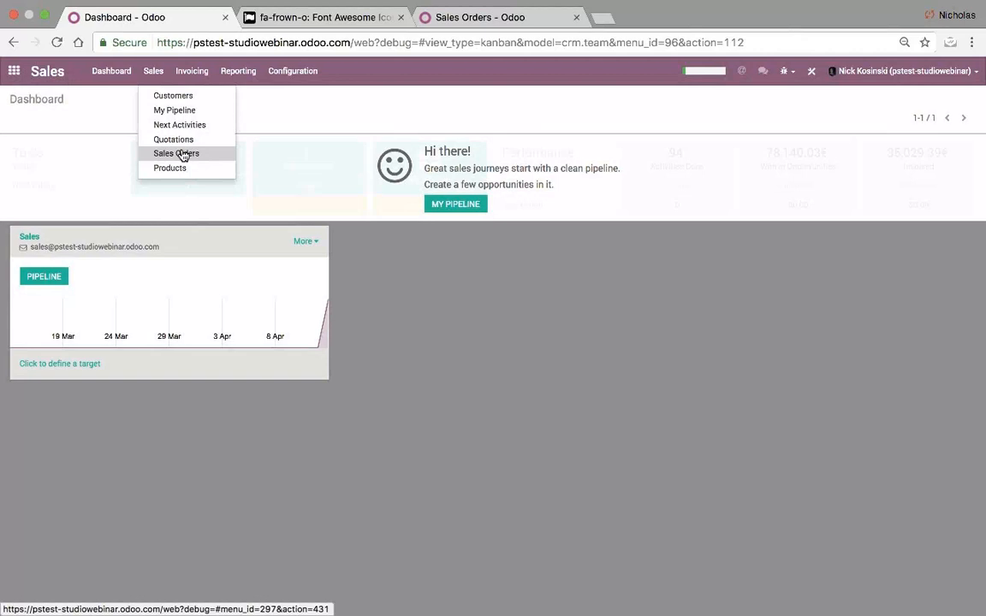
click(183, 155)
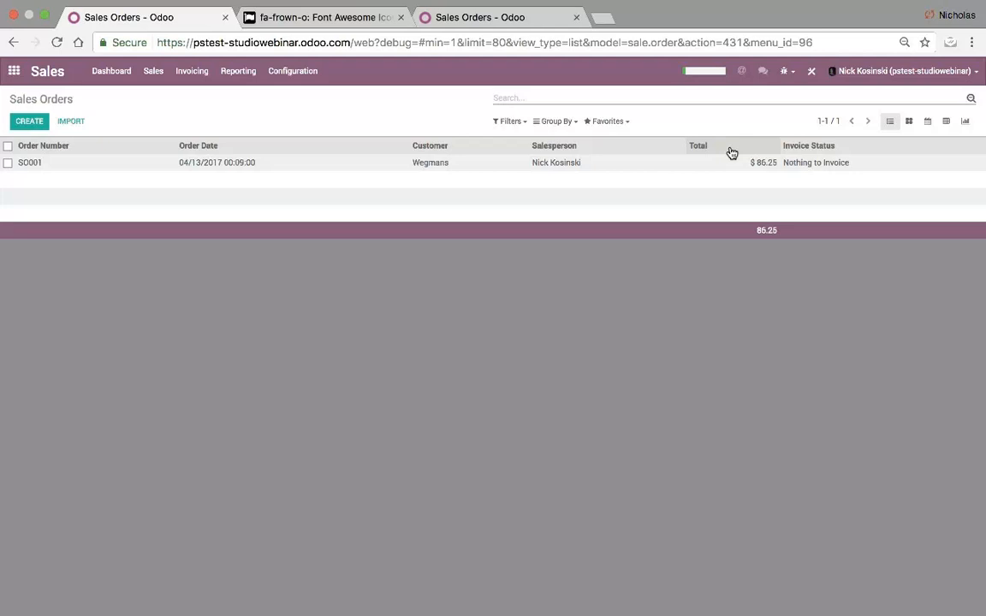
- Open the Models list with the 'models' command and search it for 'studio'
click(15, 71)
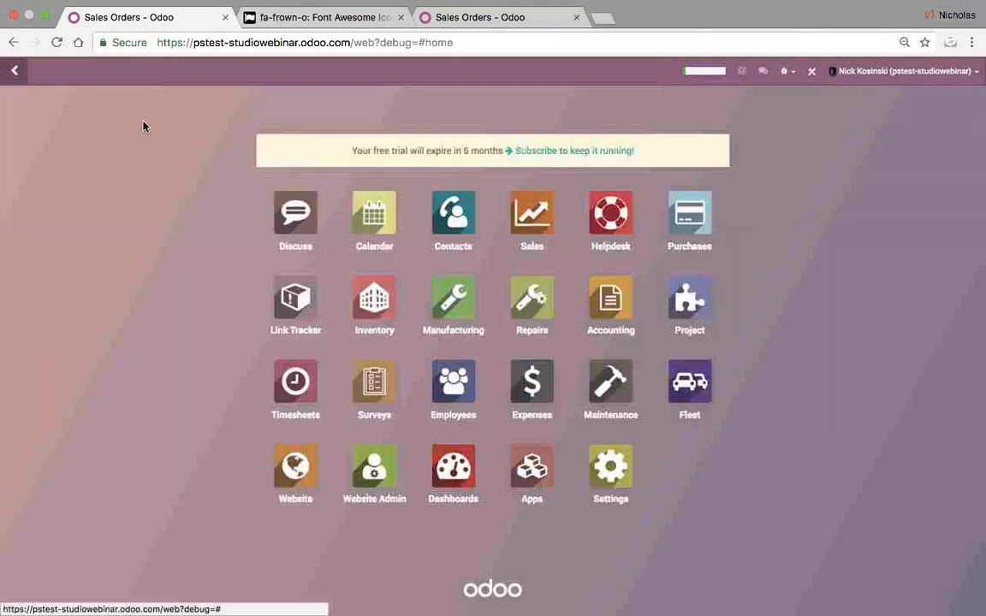
text(models)
key(Return)
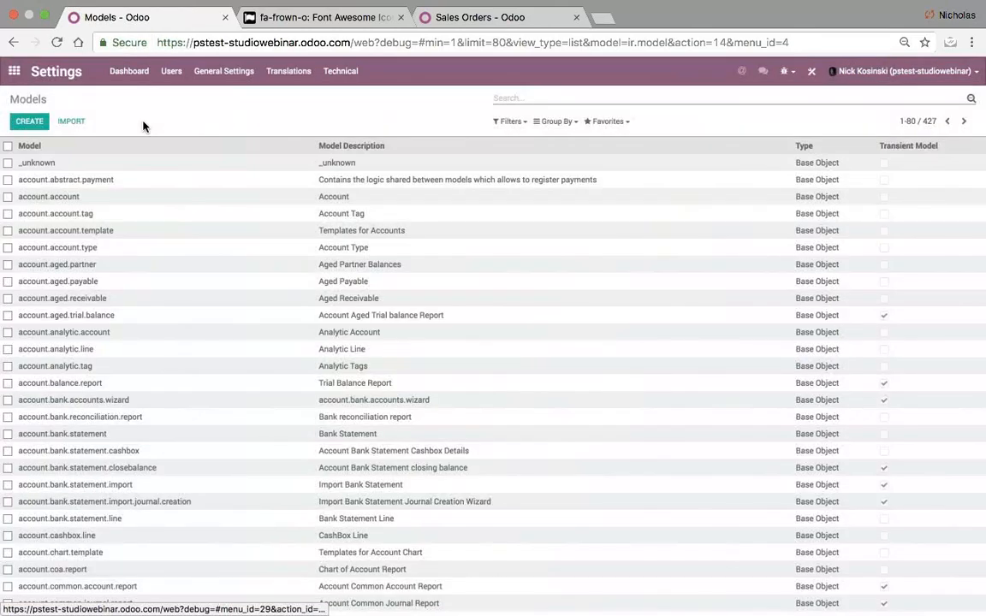
text(stud)
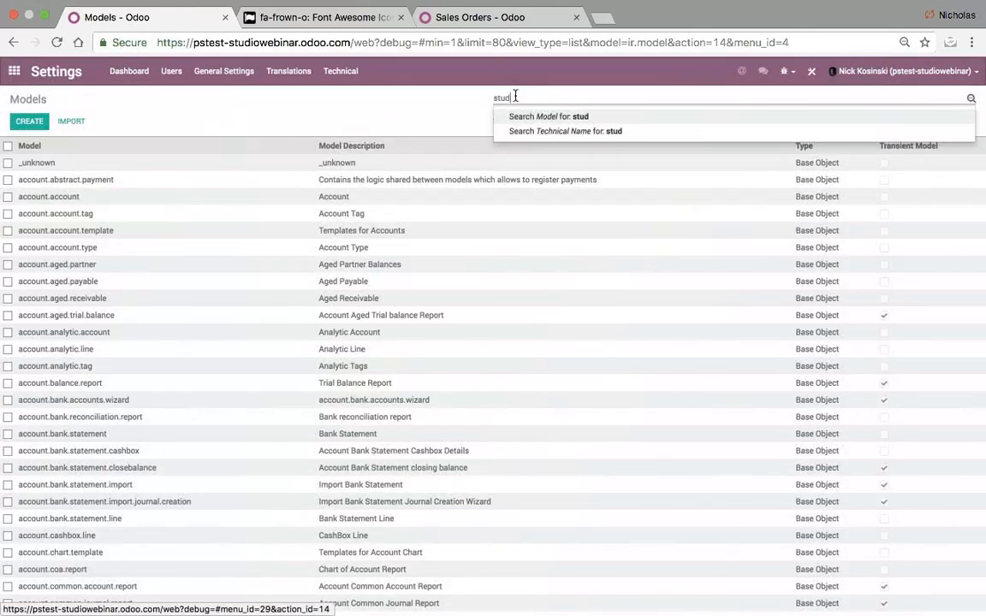
text(io)
key(Return)
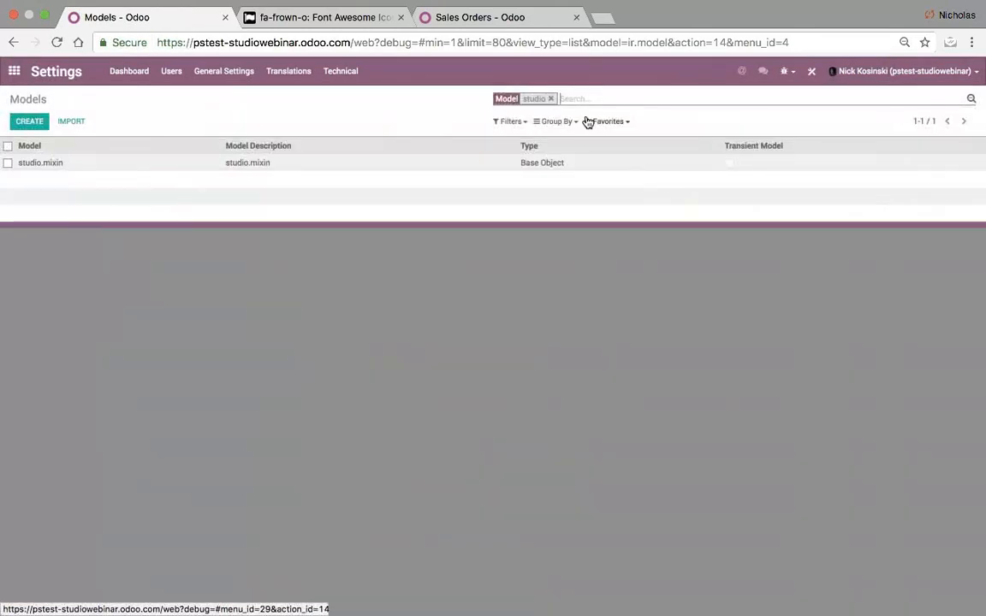
- Clear the studio filter to list all models, then restore the browser to full screen
click(552, 98)
text(studio)
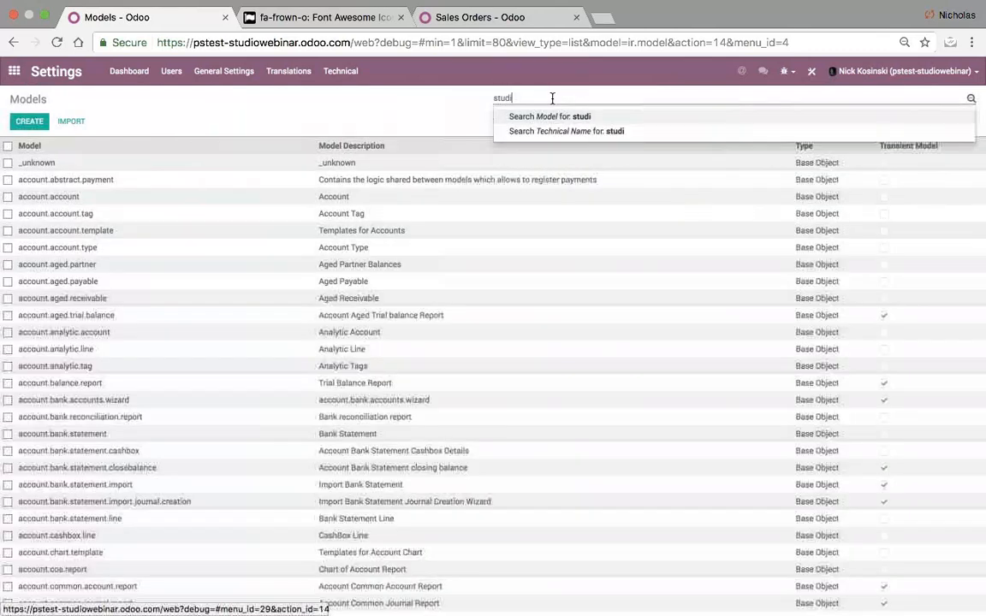
key(Return)
click(552, 99)
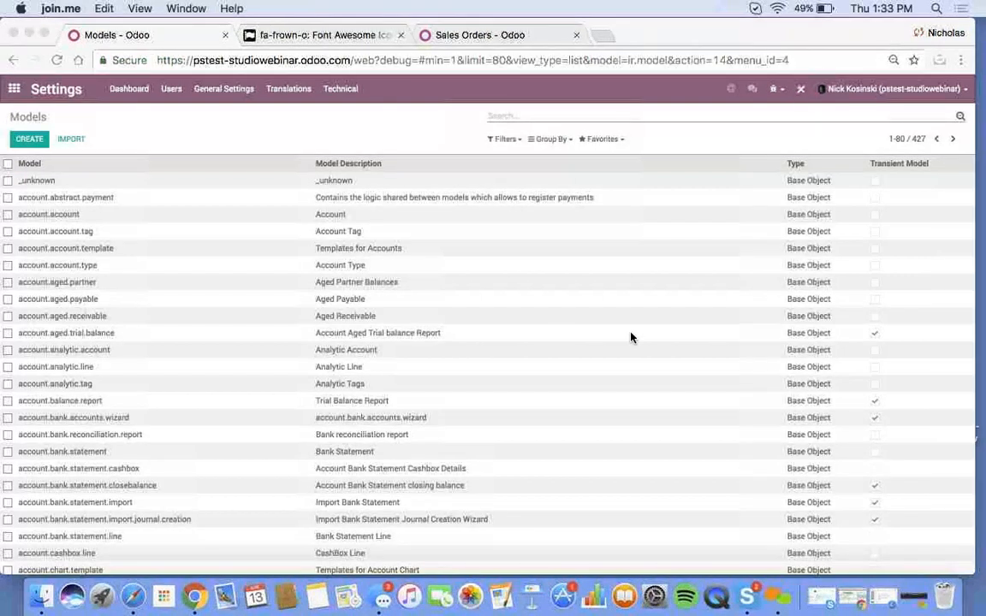
click(26, 65)
click(44, 33)
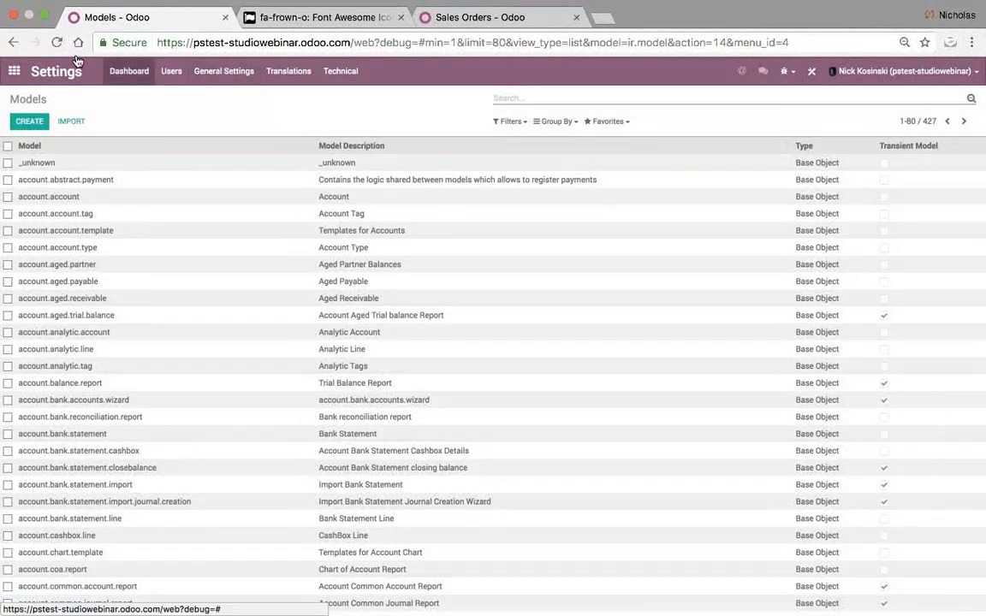
- Open Sales > Sales Orders and start Studio on the list
click(14, 89)
click(531, 213)
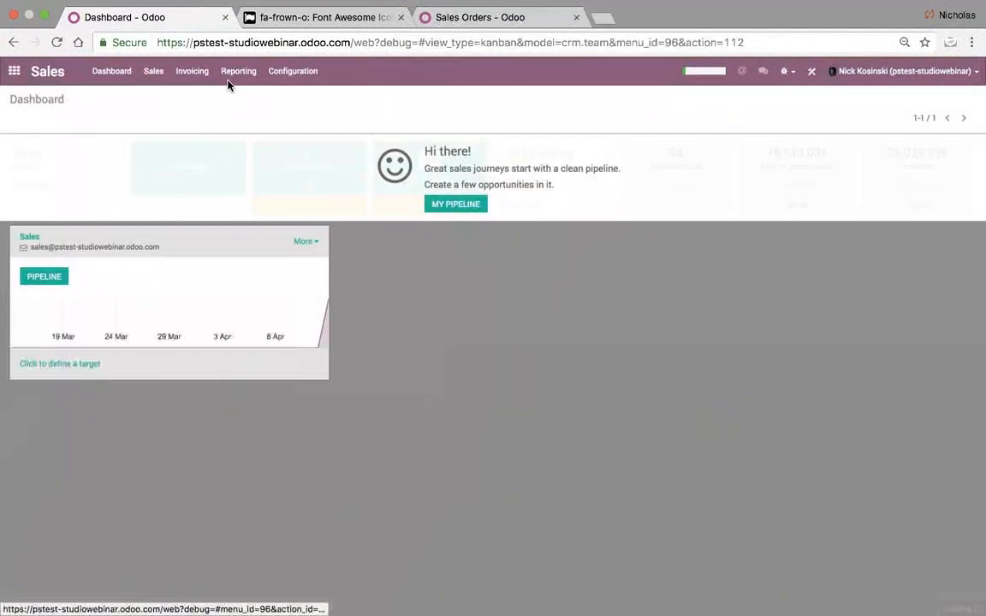
click(153, 71)
click(187, 156)
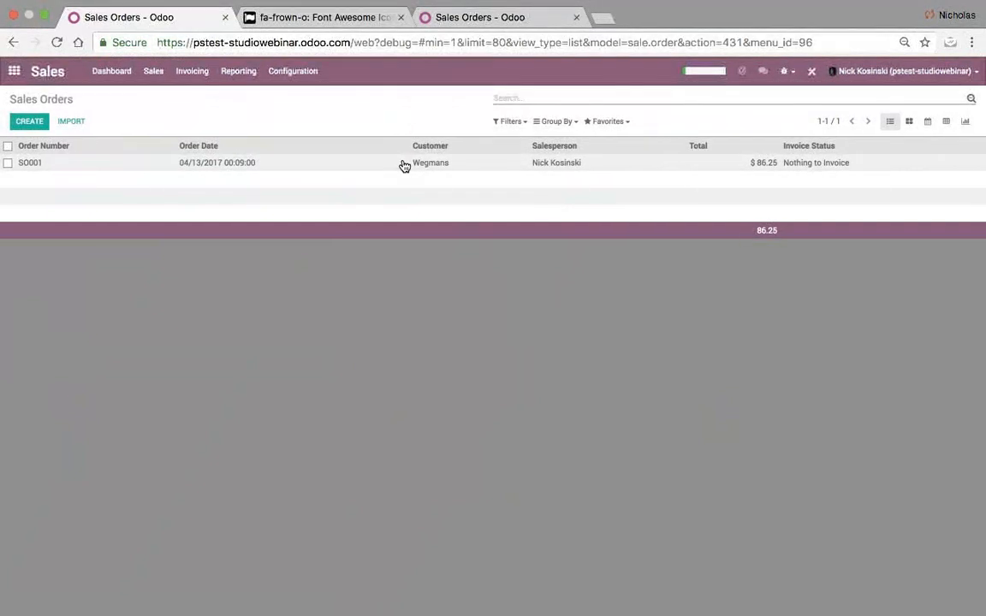
click(805, 79)
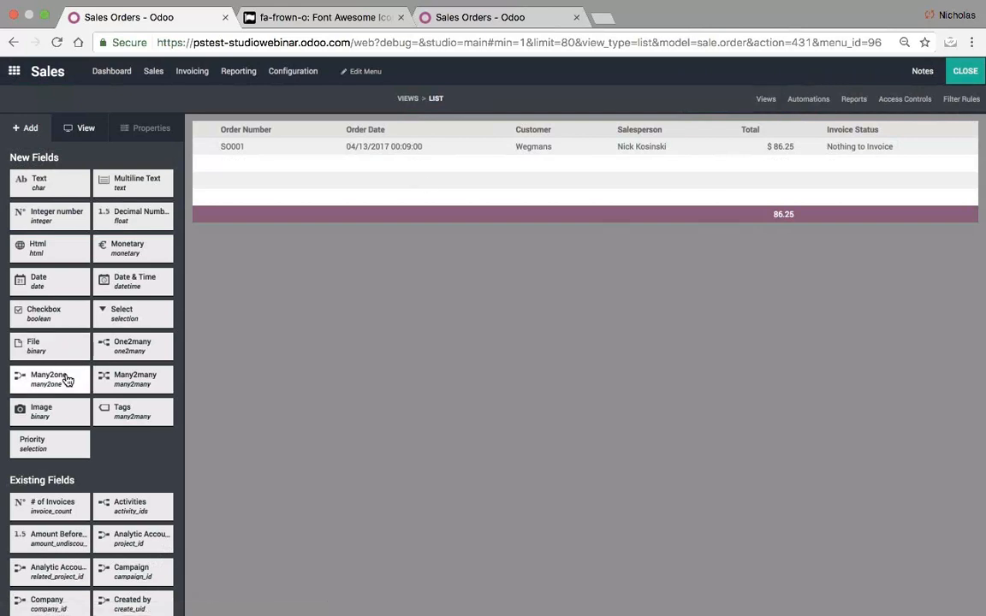
- Drag in a Many2one field and search its relation models for 'customer' and 'level'
drag(54, 381, 505, 157)
click(467, 153)
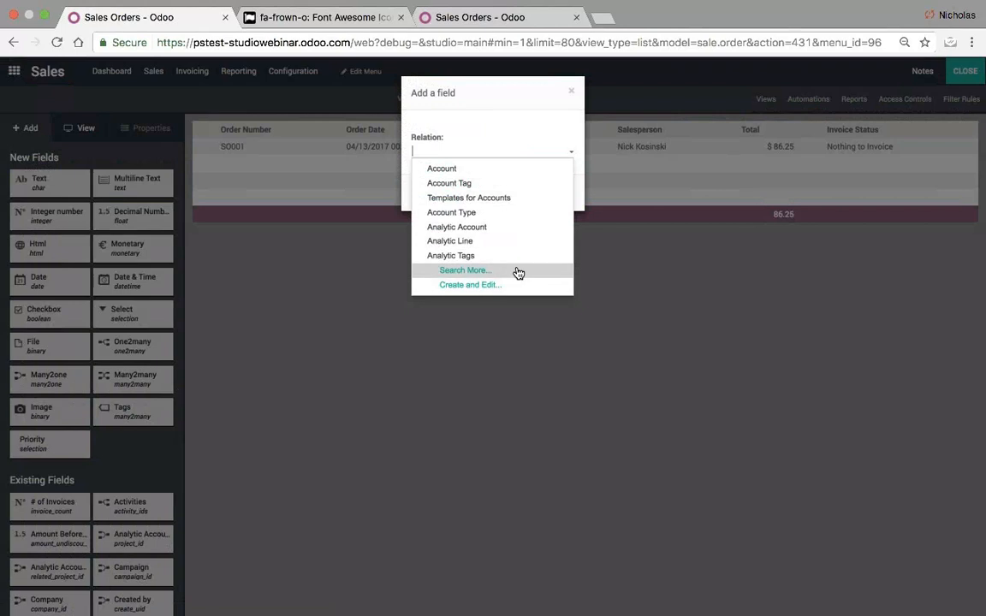
click(464, 271)
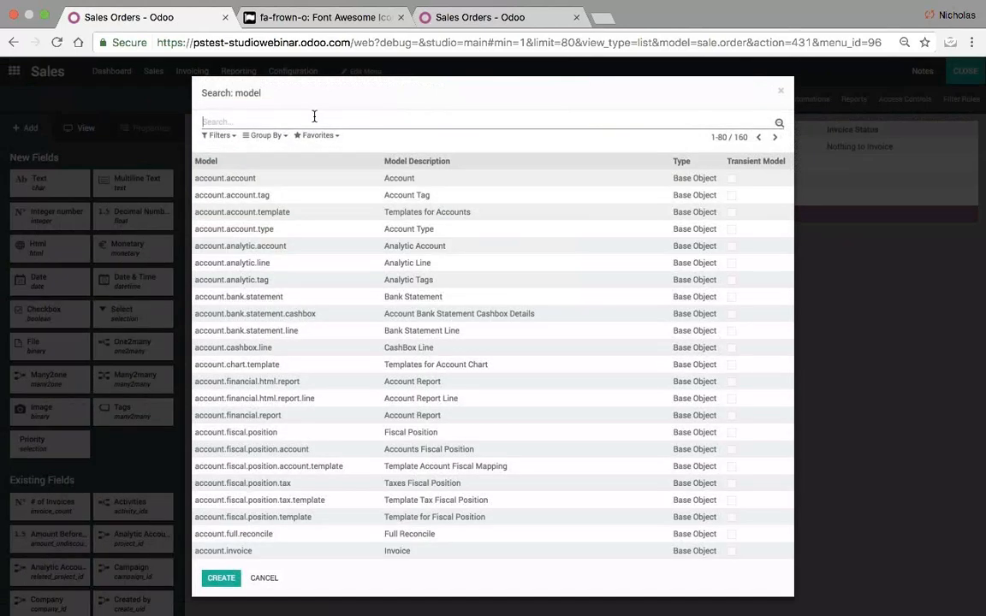
text(customer)
key(Down)
key(Return)
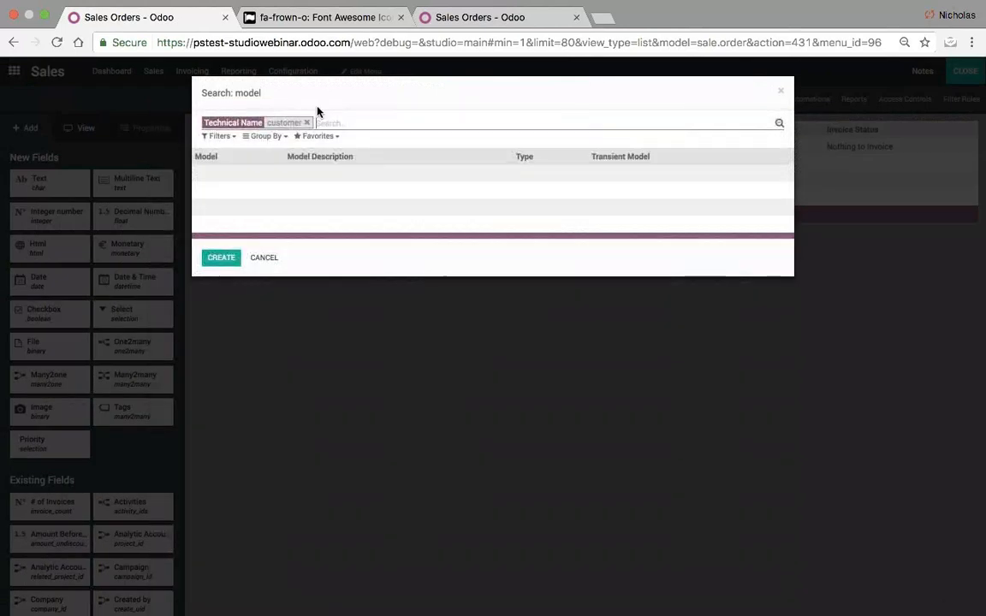
key(BackSpace)
text(level)
key(Down)
key(Return)
key(BackSpace)
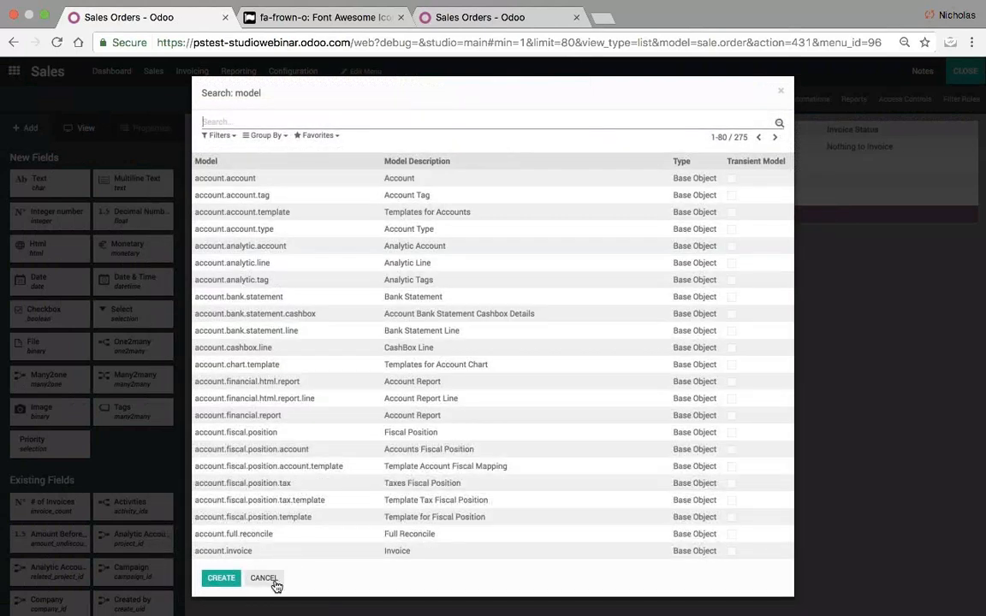
- Cancel the new field without choosing a model, then close and reopen Studio
click(276, 585)
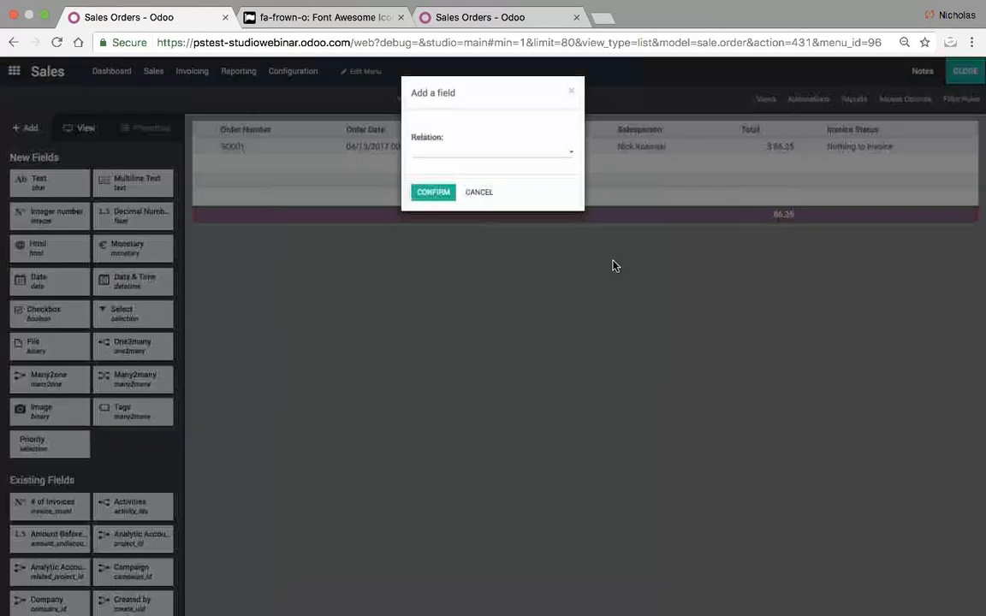
click(485, 204)
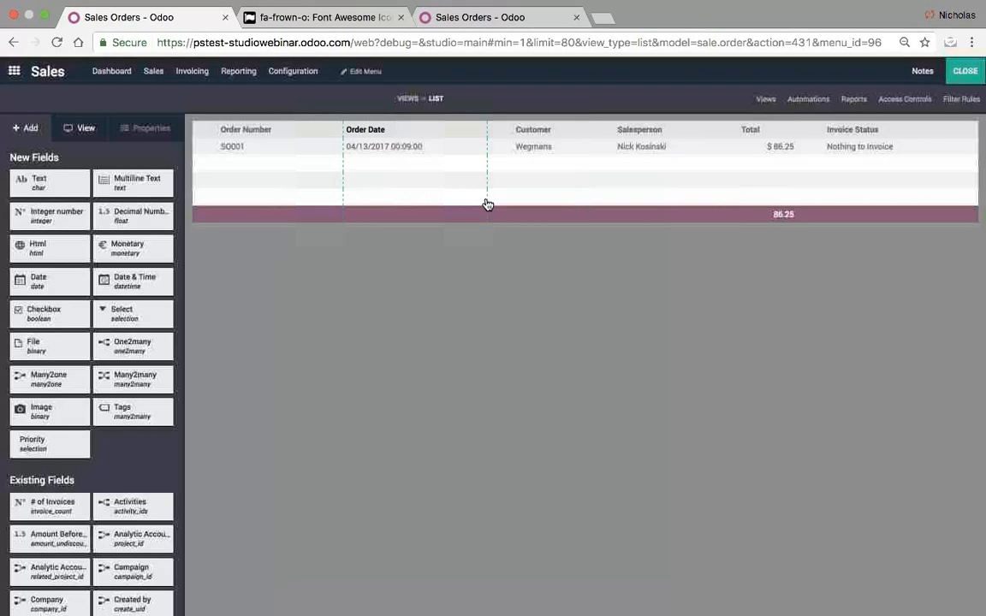
click(965, 73)
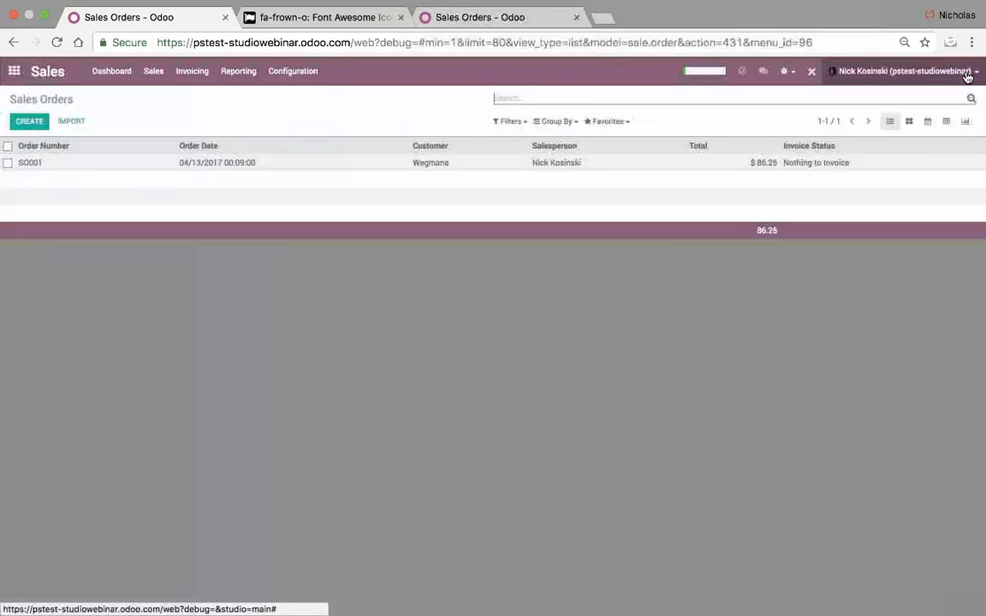
click(810, 72)
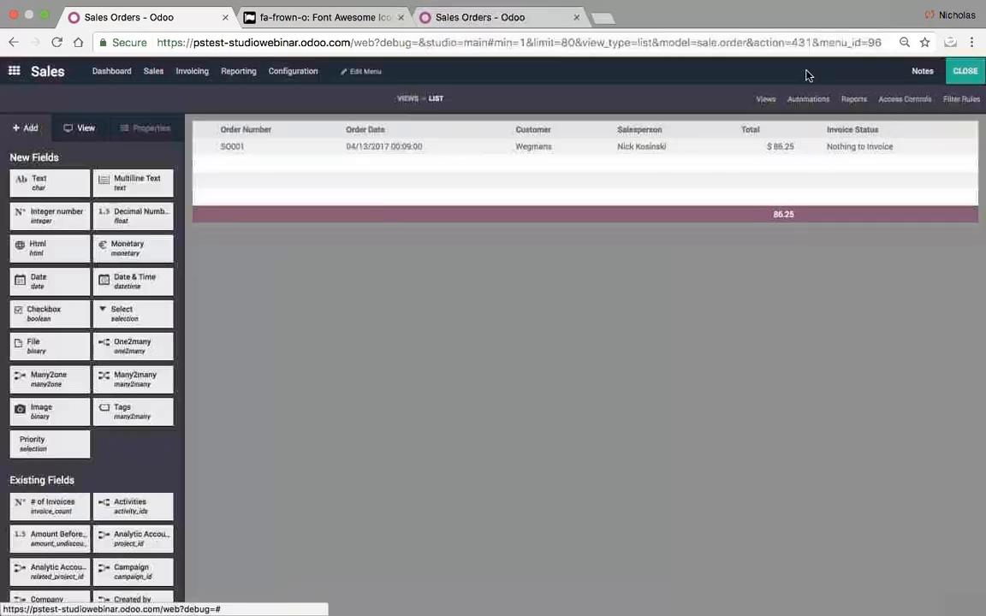
- Remove the existing Order Date column from the Studio list view
scroll(165, 406, down, 8)
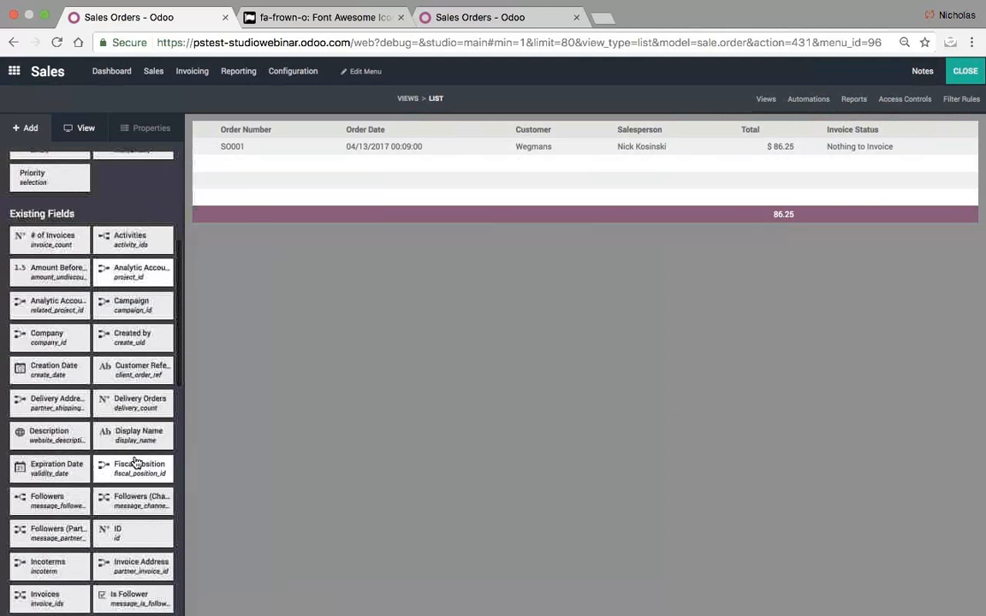
scroll(136, 463, down, 5)
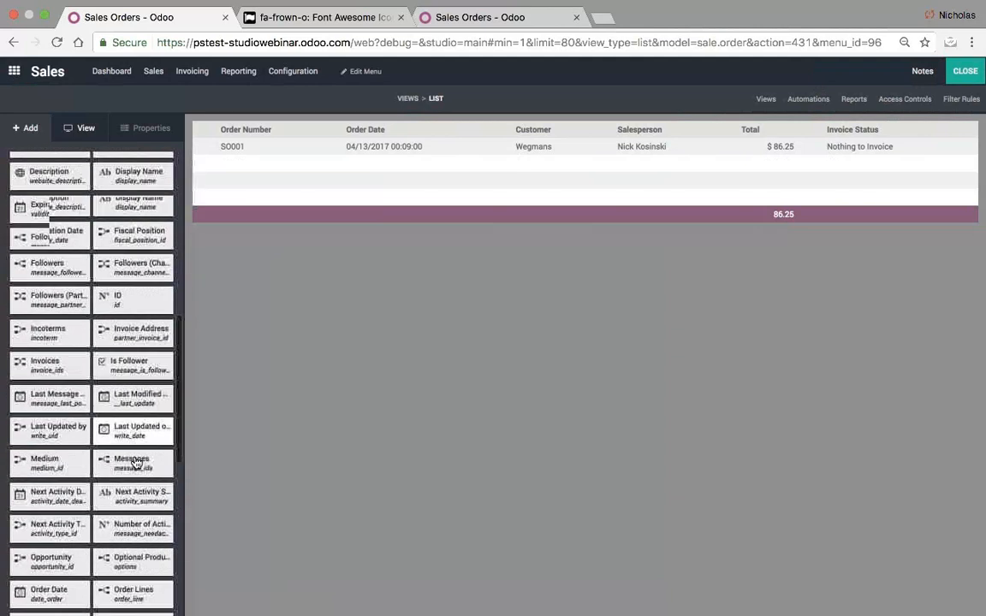
scroll(137, 464, down, 2)
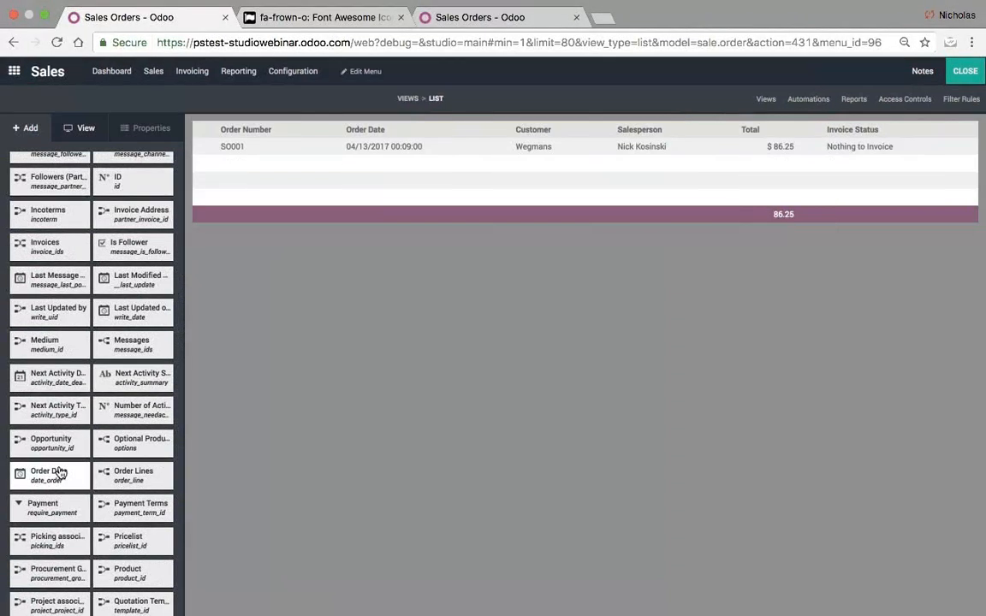
click(390, 151)
click(132, 433)
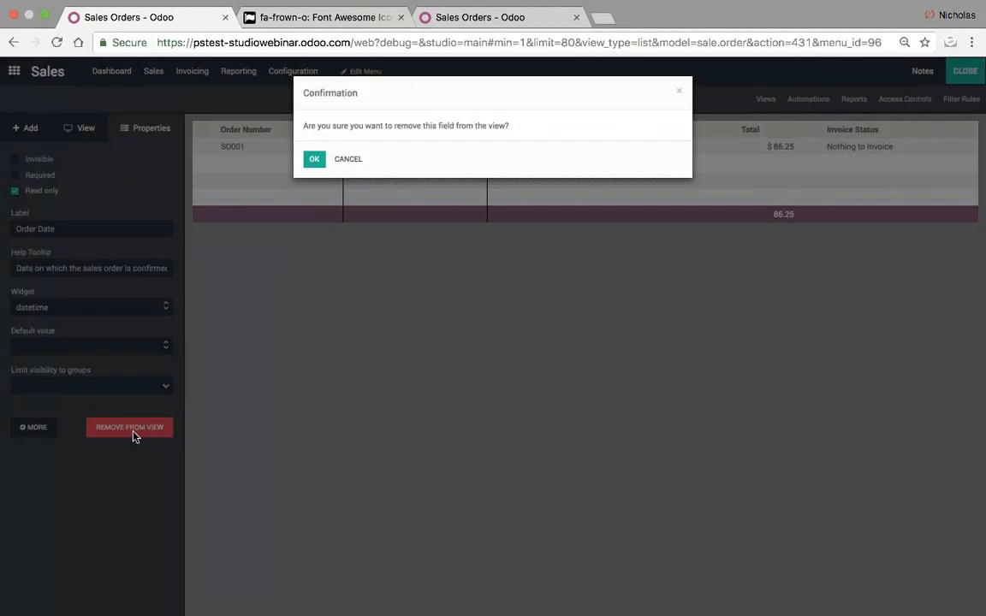
click(310, 162)
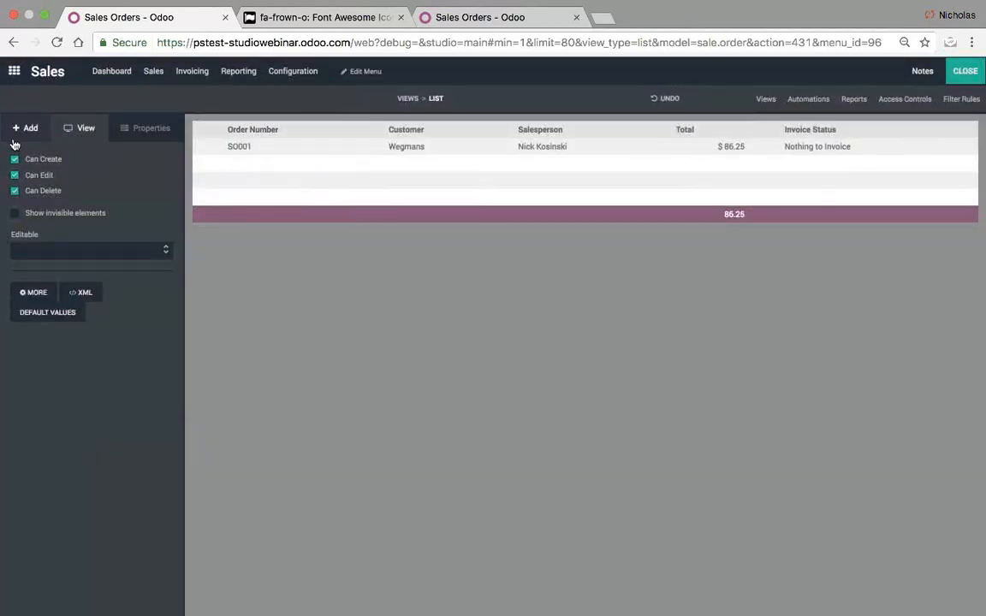
- Drag Order Date and Pricelist columns into the list, then open order SO001
click(20, 128)
scroll(83, 462, down, 10)
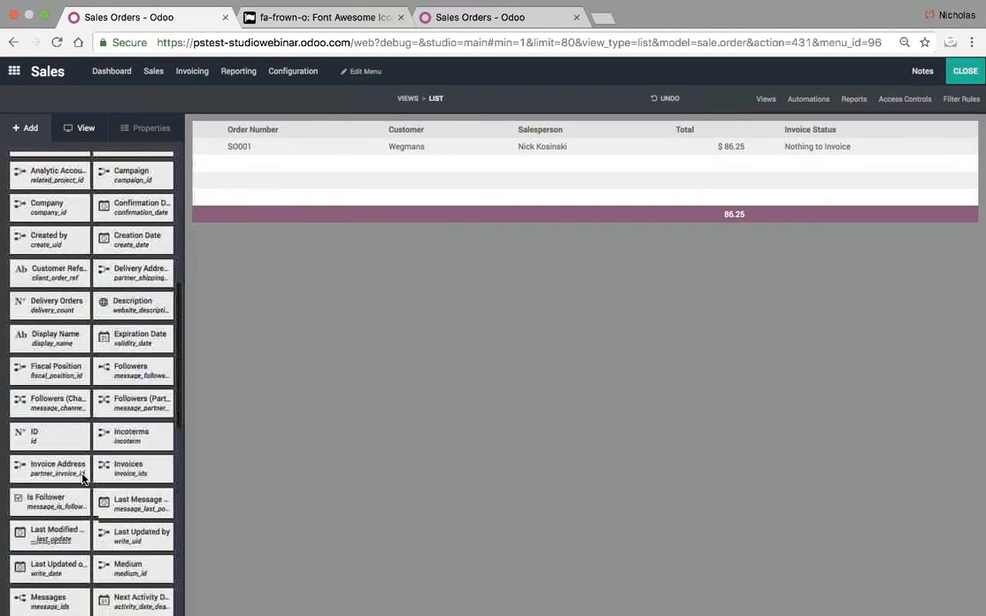
scroll(83, 478, down, 1)
scroll(139, 556, down, 4)
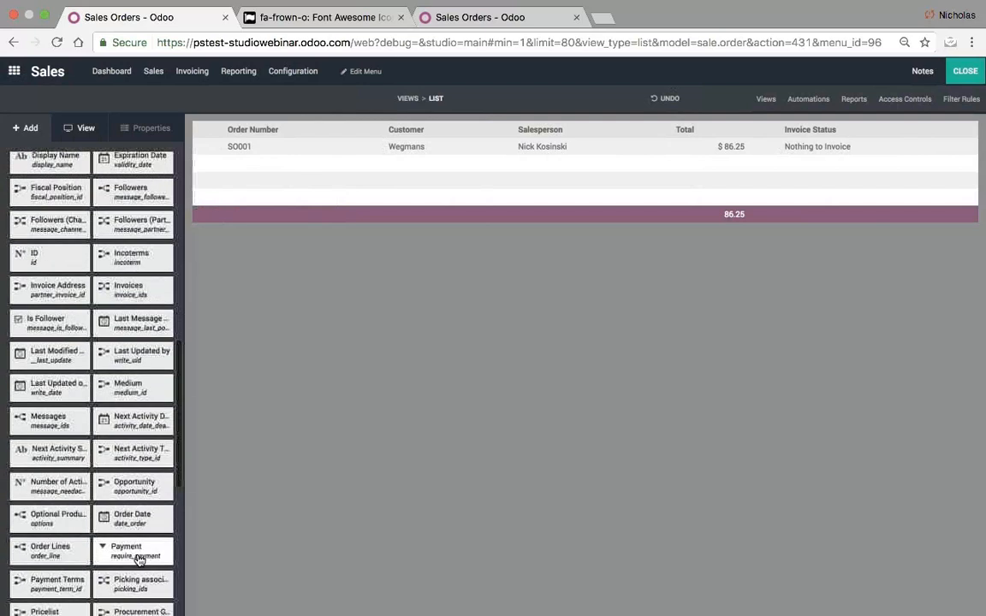
drag(133, 519, 336, 169)
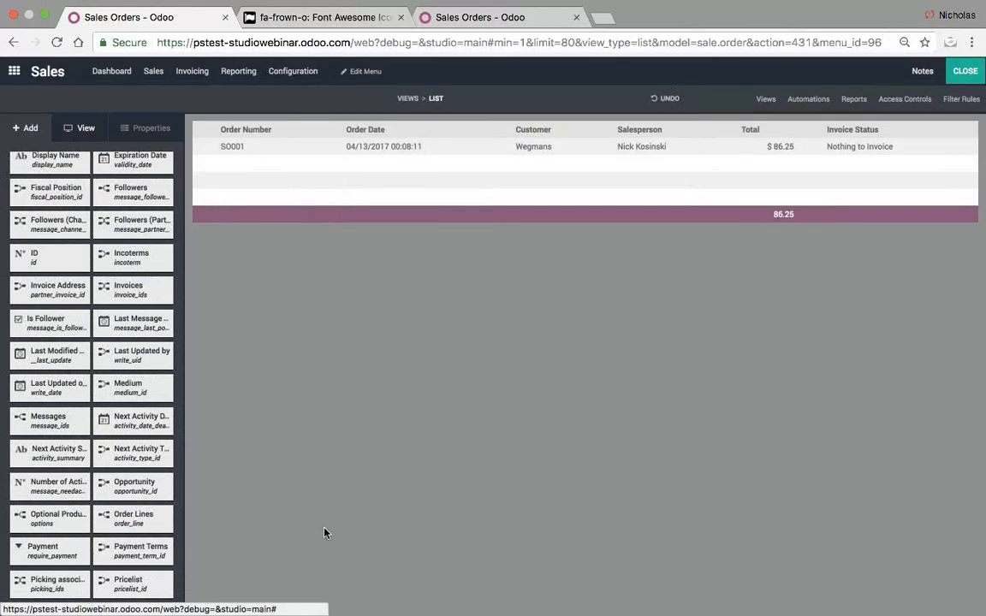
drag(128, 521, 933, 168)
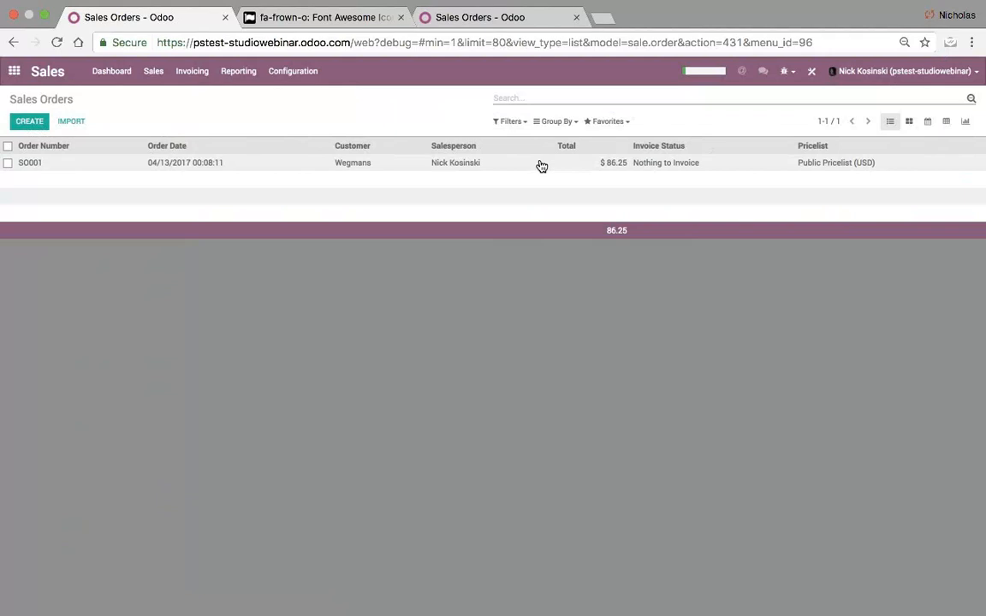
click(539, 163)
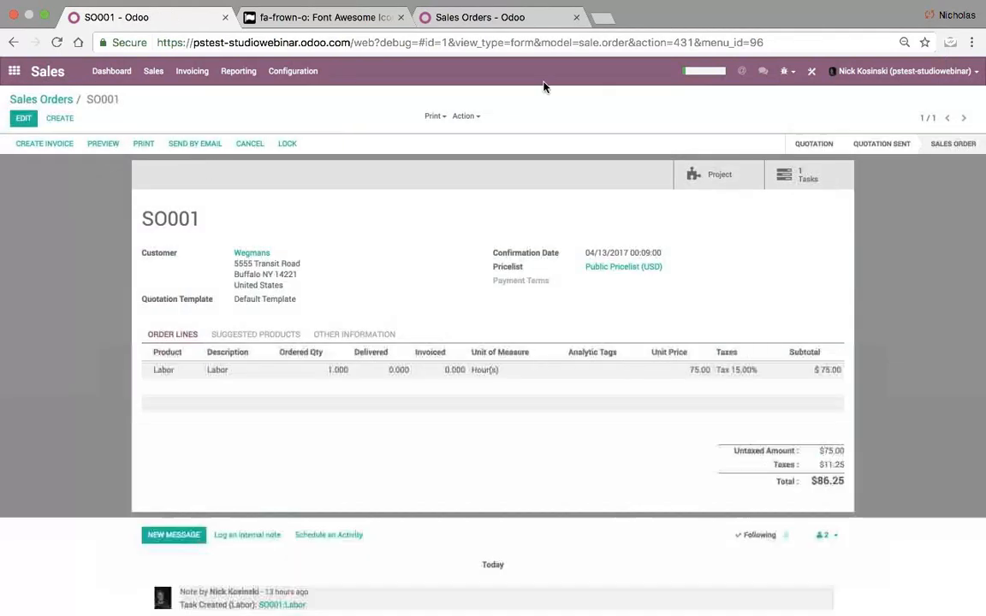
- Open Studio on the sales order form and look over the Other Information tab
click(809, 72)
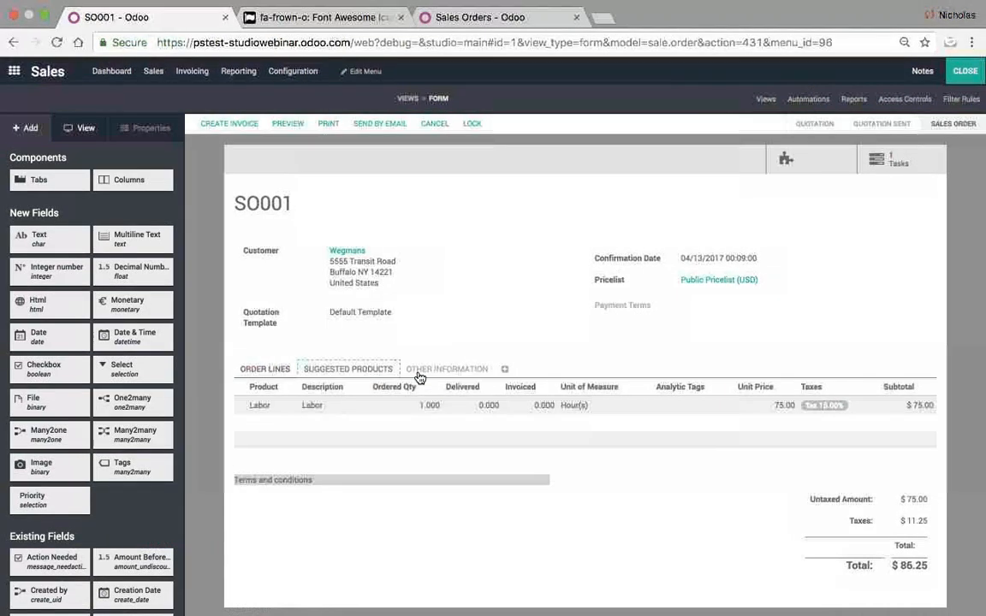
click(446, 369)
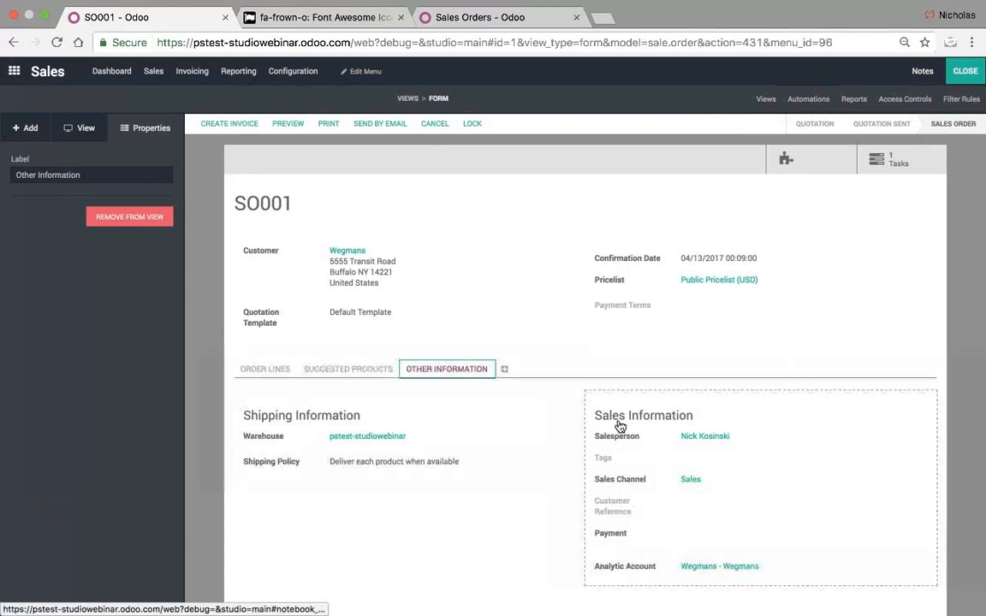
click(276, 369)
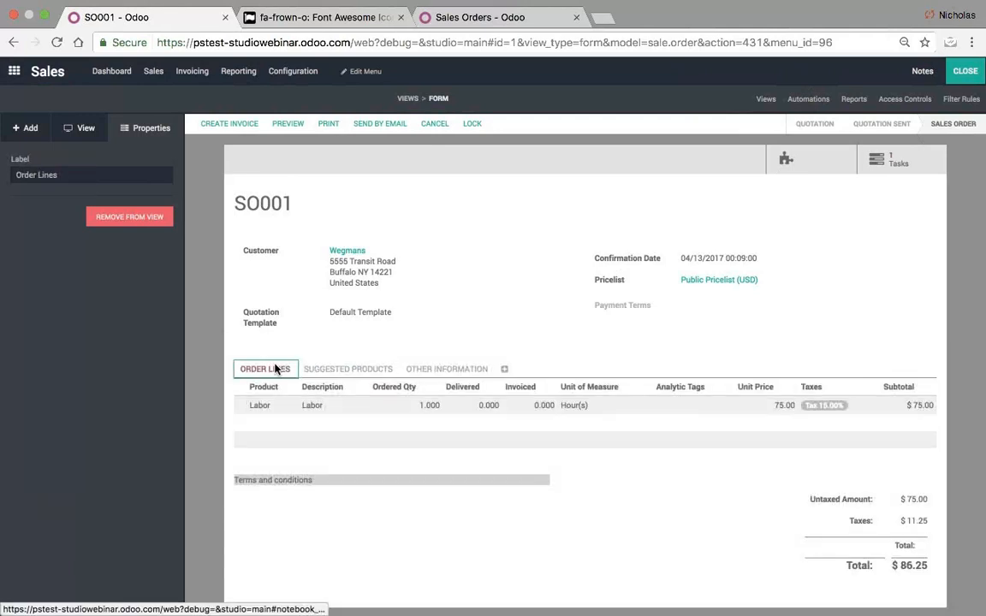
click(25, 127)
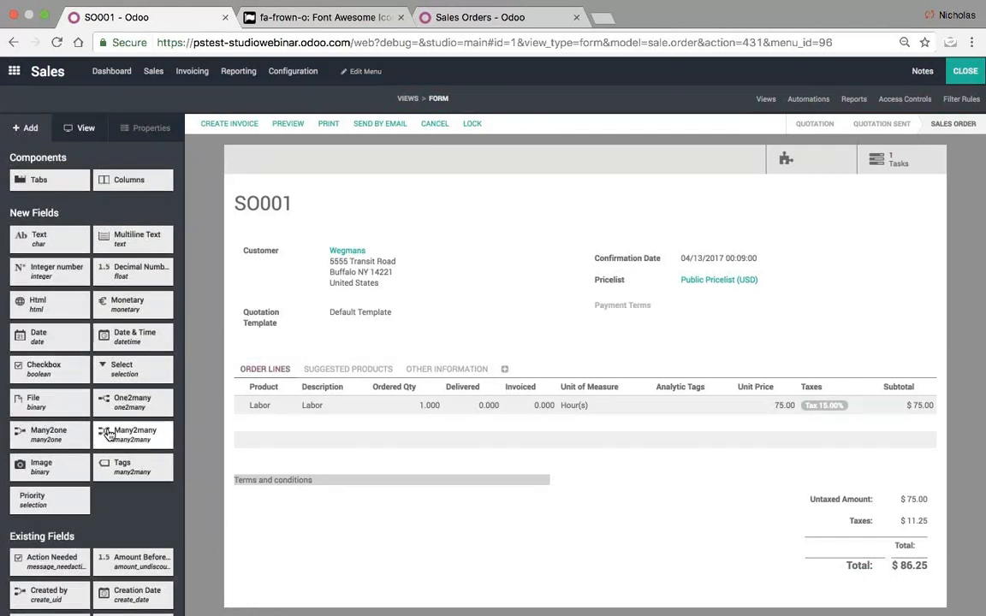
- Add a Tags field related to Employee below Payment Terms, then close Studio
drag(613, 330, 607, 328)
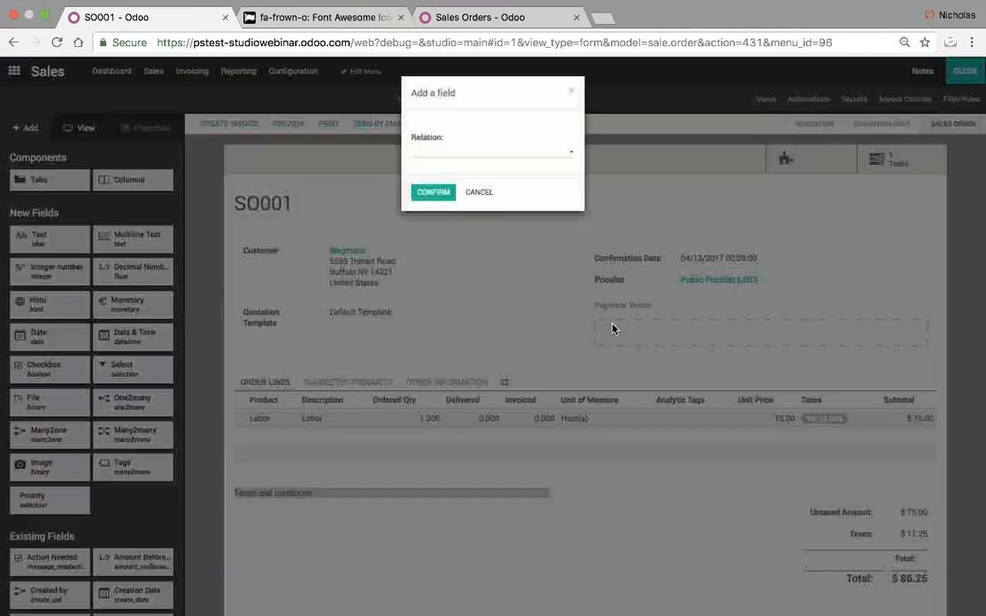
click(482, 158)
text(Employee)
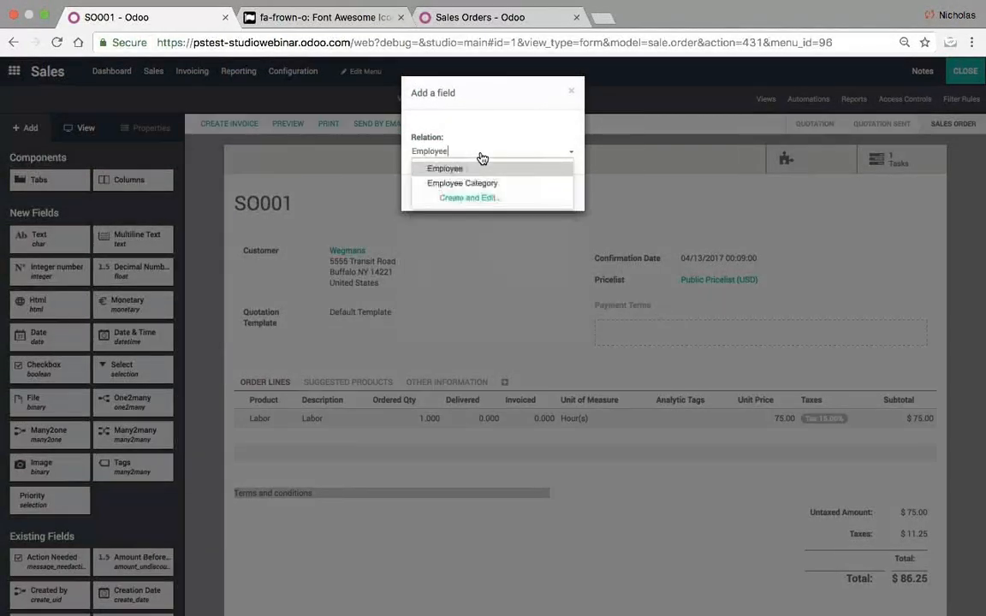
click(444, 168)
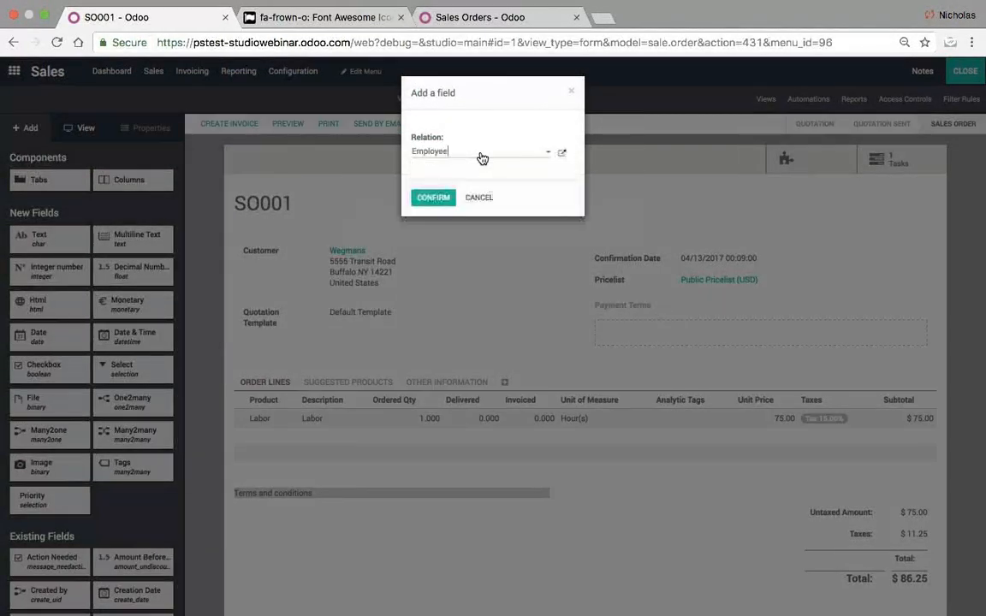
click(433, 197)
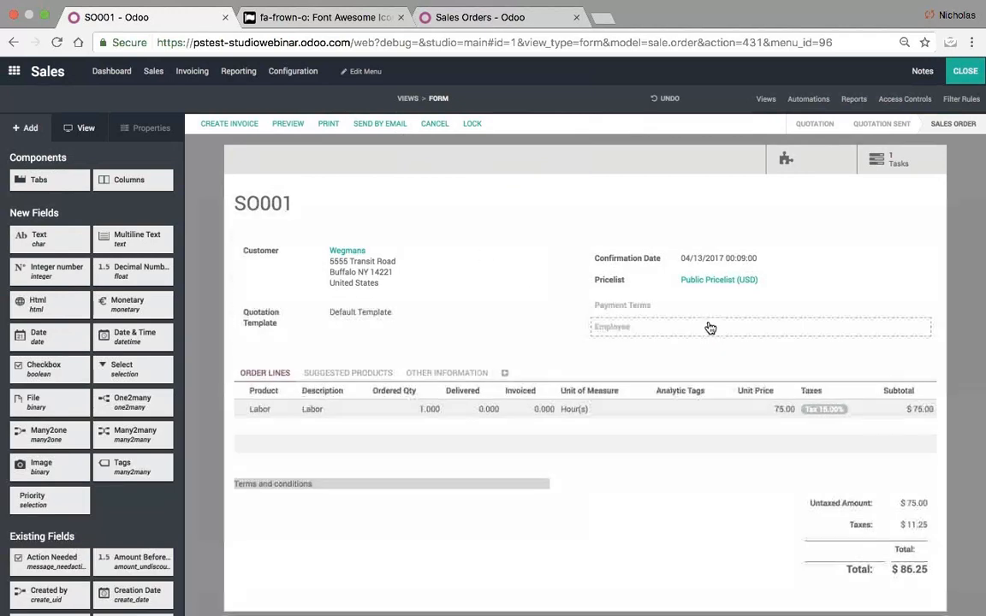
click(966, 72)
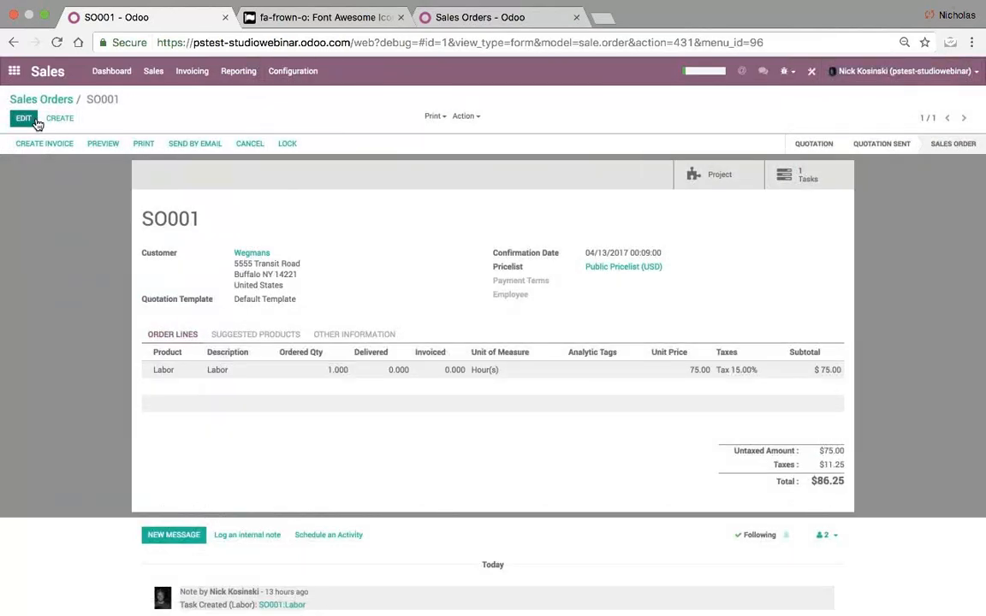
- Edit SO001, assign an existing employee in the Employee field, and save
click(36, 125)
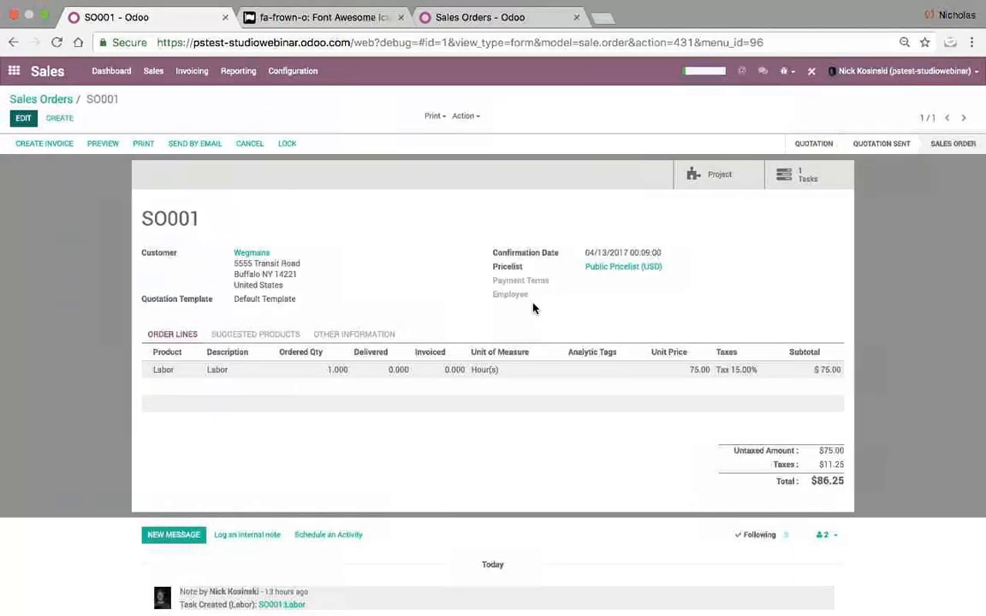
click(603, 301)
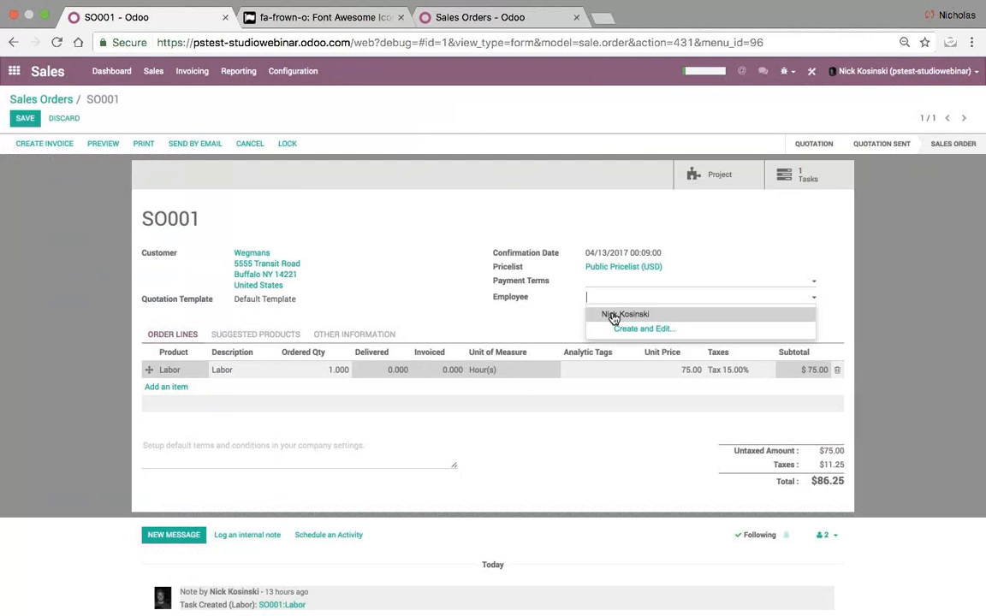
click(550, 313)
click(681, 301)
click(688, 316)
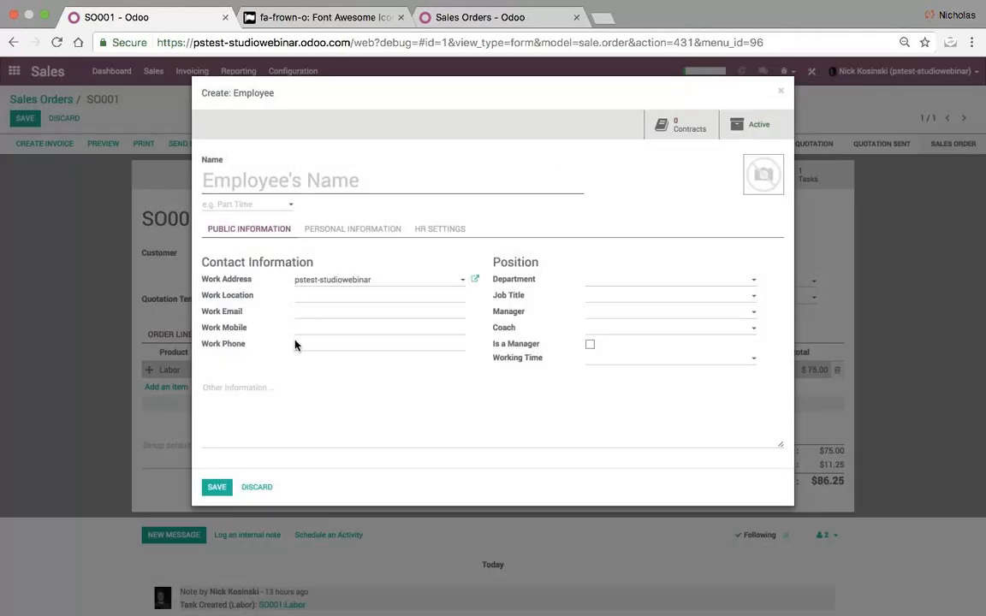
click(258, 488)
click(24, 119)
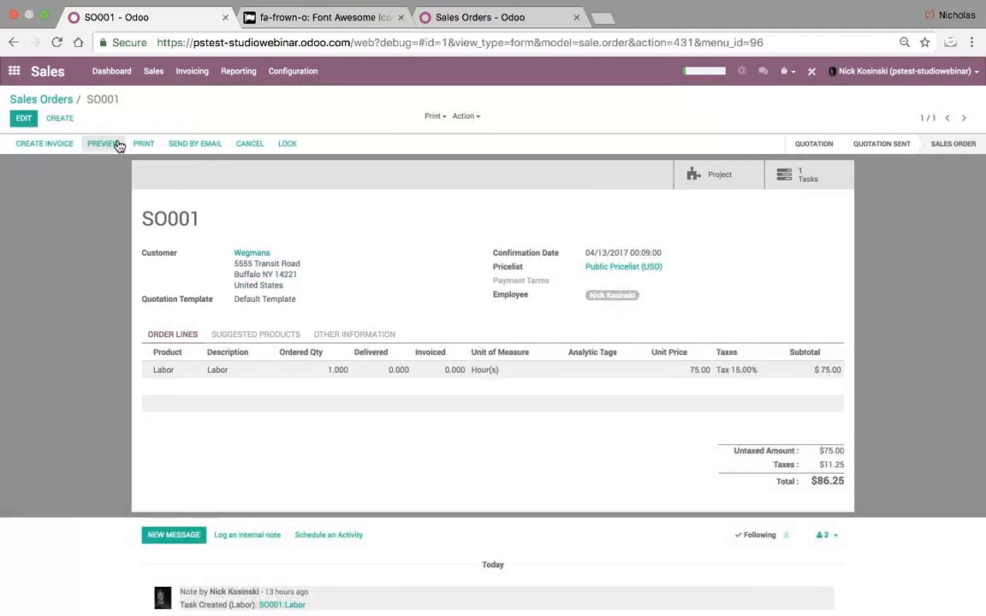
- Apply a custom filter Employee contains the assigned employee's name, then switch to kanban view
click(45, 99)
click(507, 120)
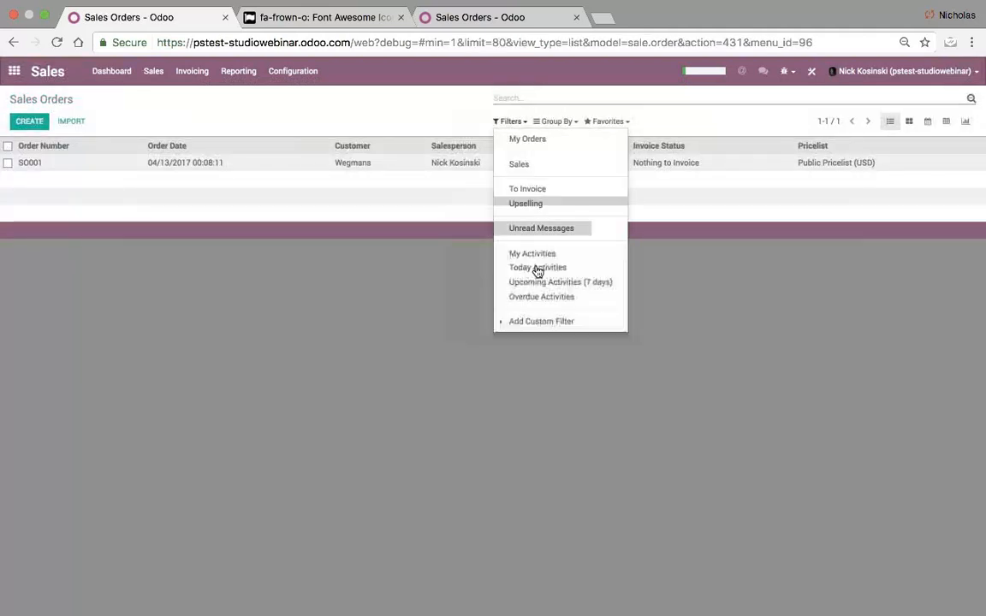
click(537, 322)
click(540, 323)
click(540, 323)
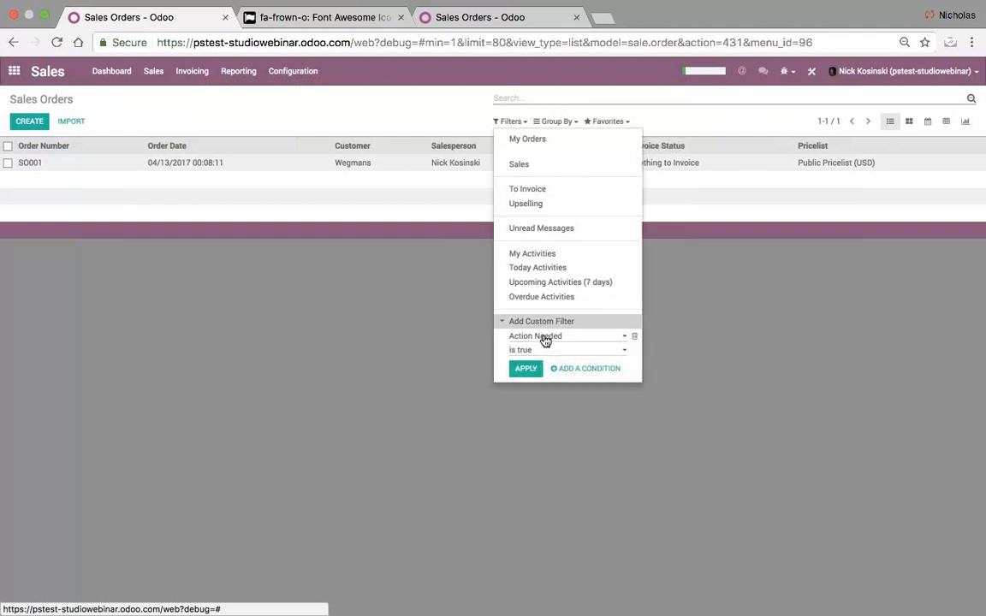
click(544, 336)
key(Return)
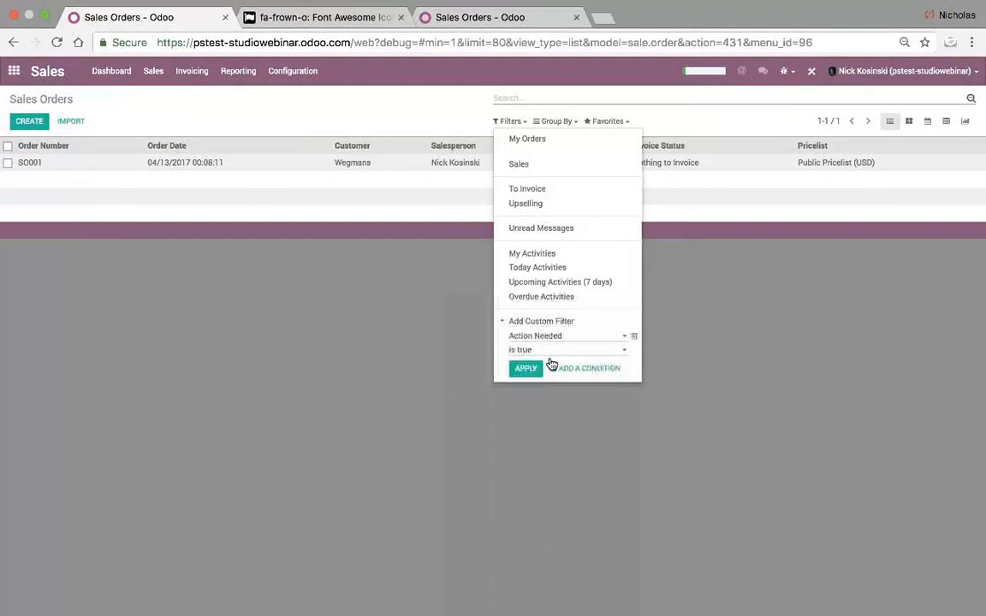
click(545, 362)
text(Nick)
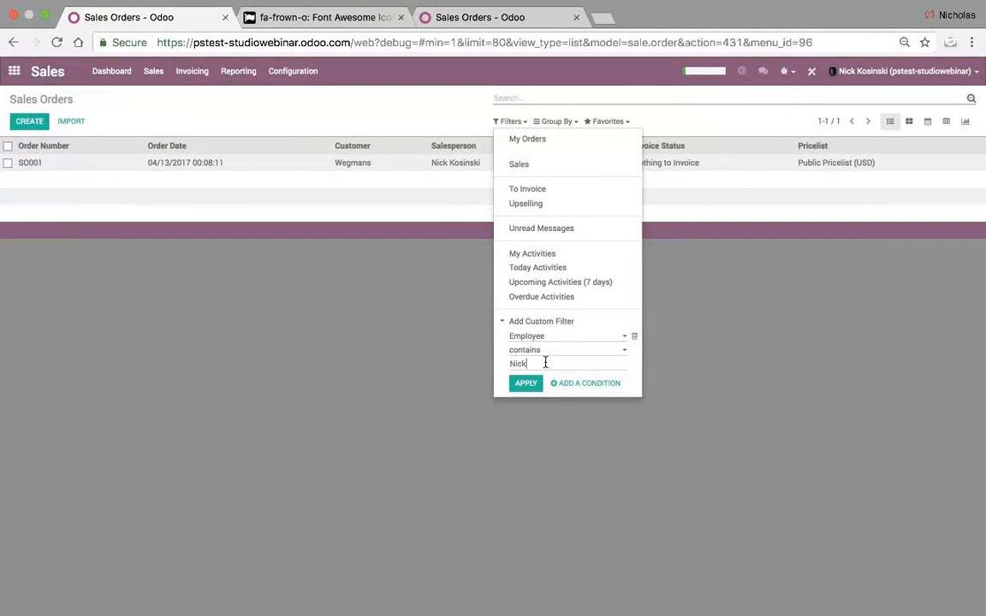
click(528, 384)
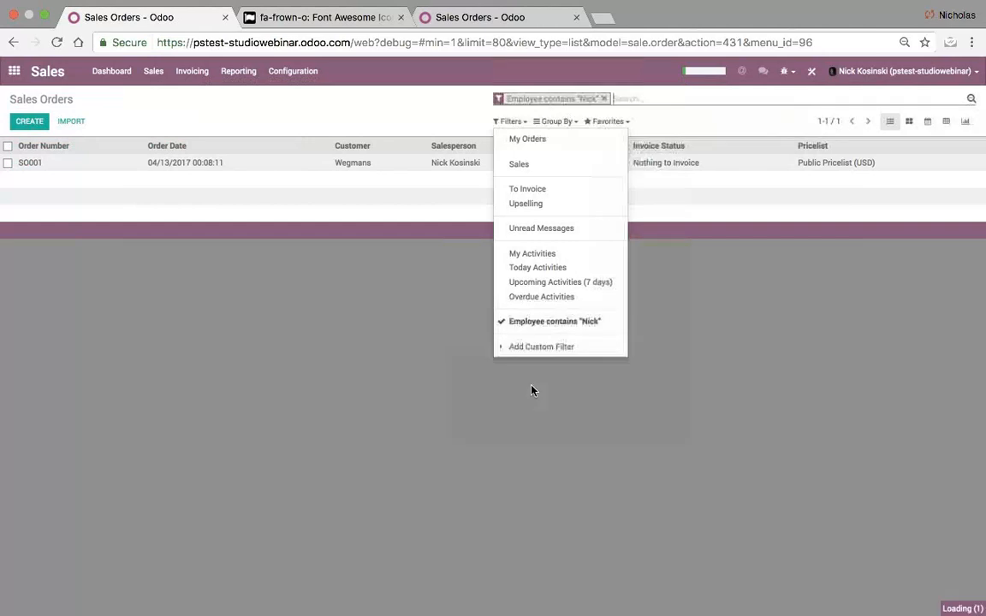
click(398, 370)
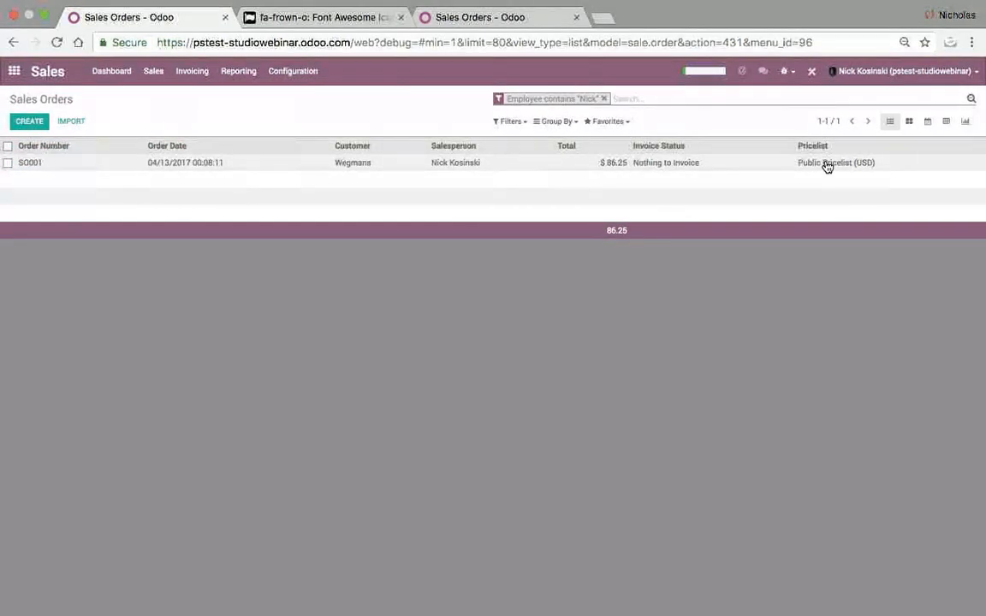
click(909, 123)
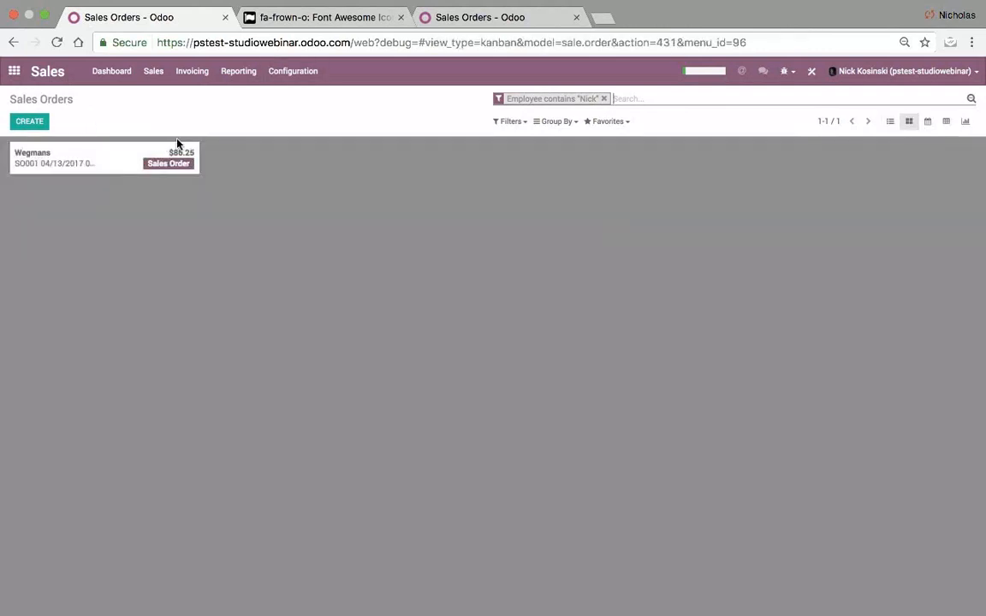
- Open Studio on the kanban cards, drag a field from the list onto a card, then exit Studio
click(810, 72)
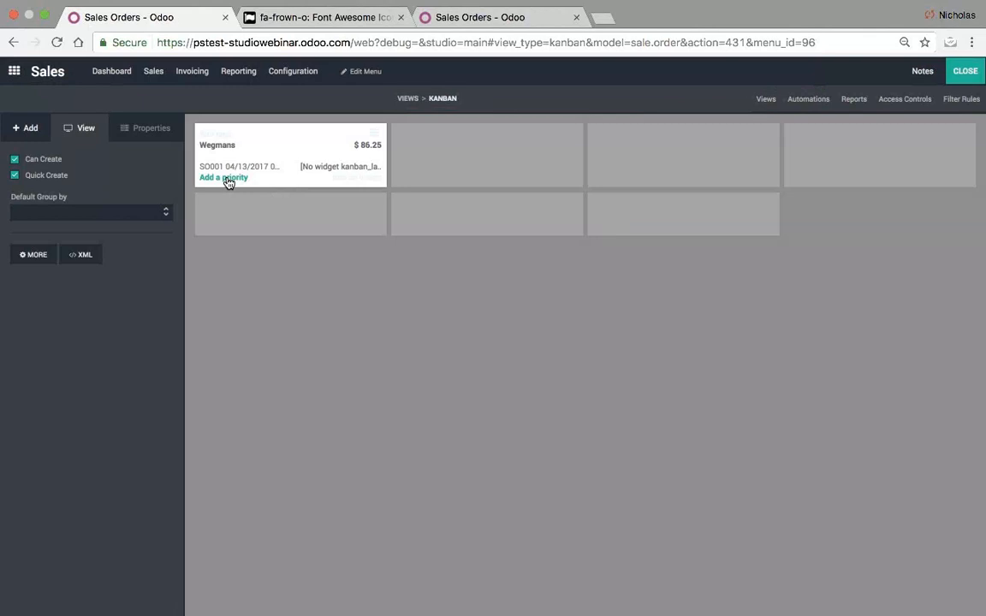
click(34, 127)
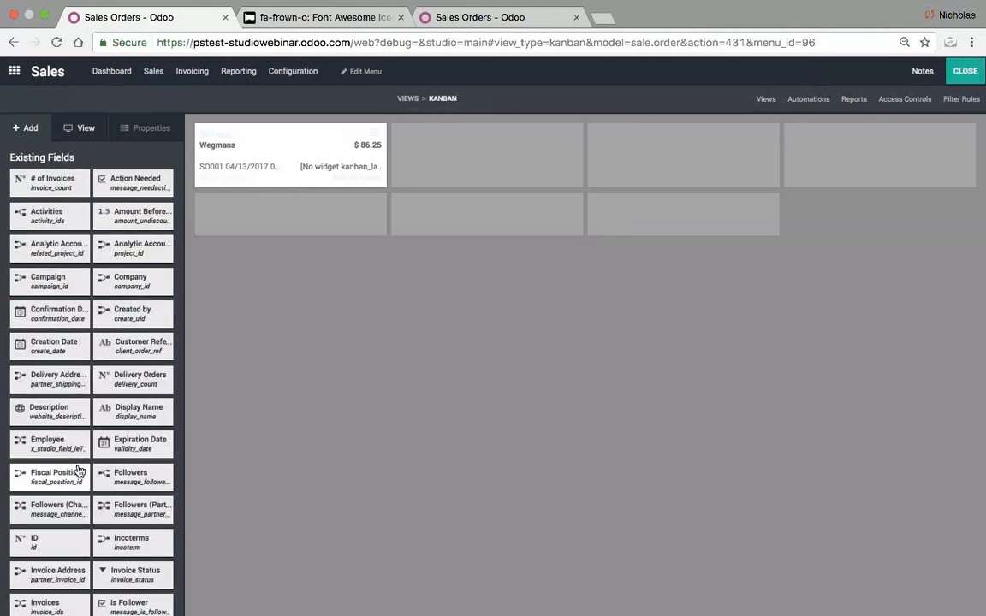
scroll(77, 472, down, 3)
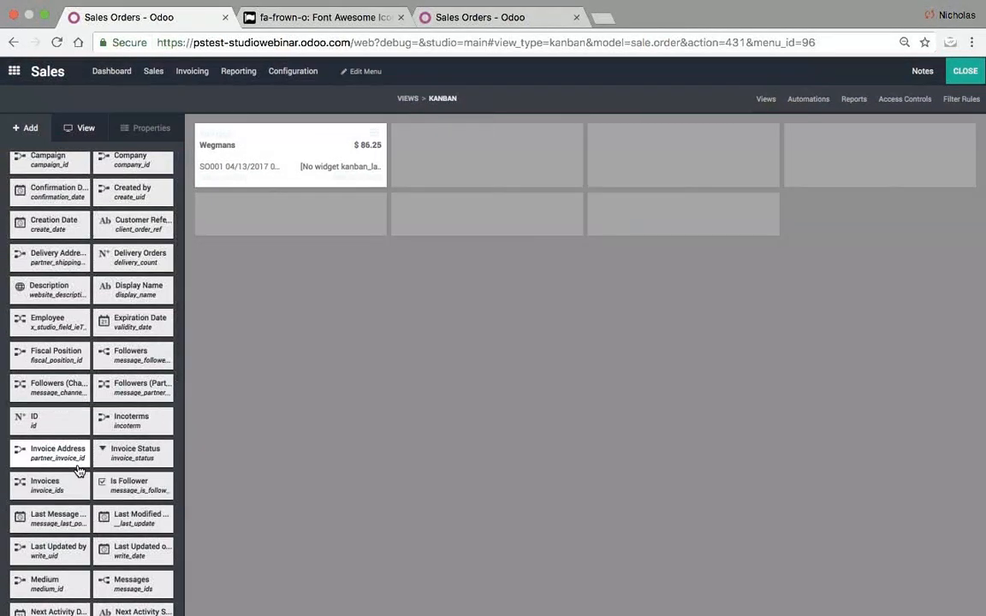
scroll(77, 472, down, 4)
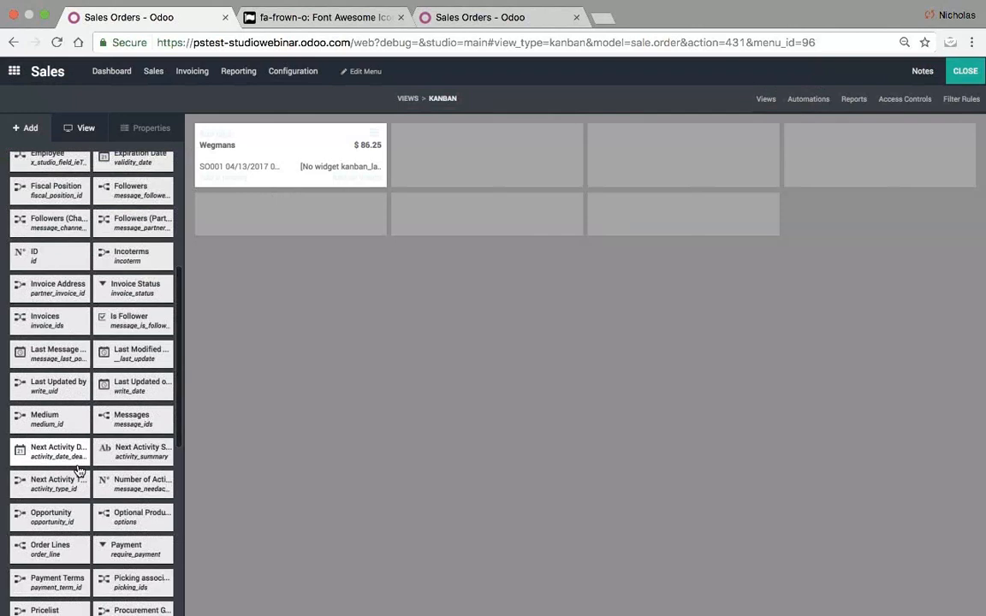
scroll(77, 469, down, 3)
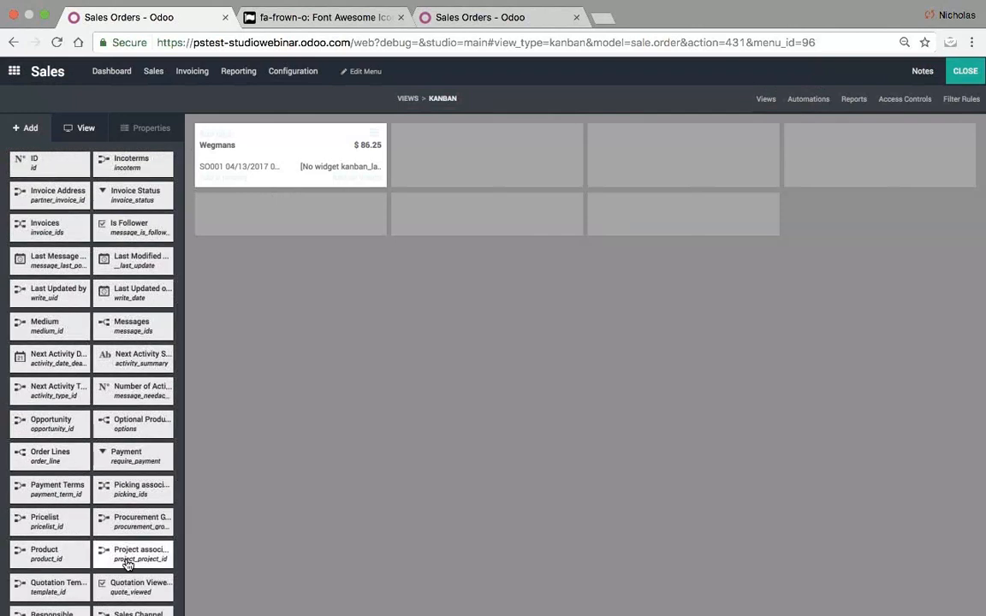
scroll(132, 590, down, 2)
scroll(135, 593, down, 1)
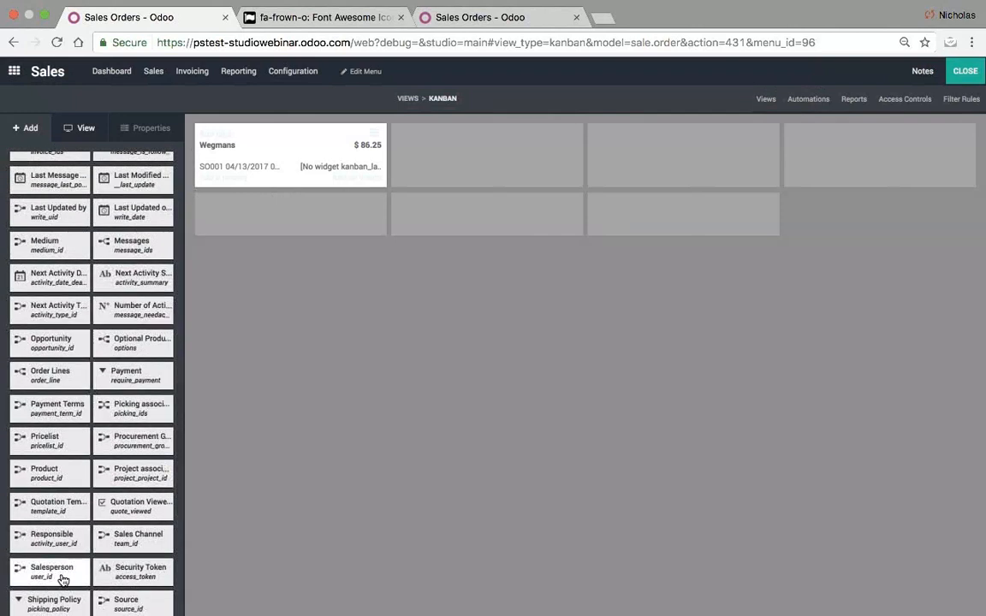
drag(53, 572, 238, 155)
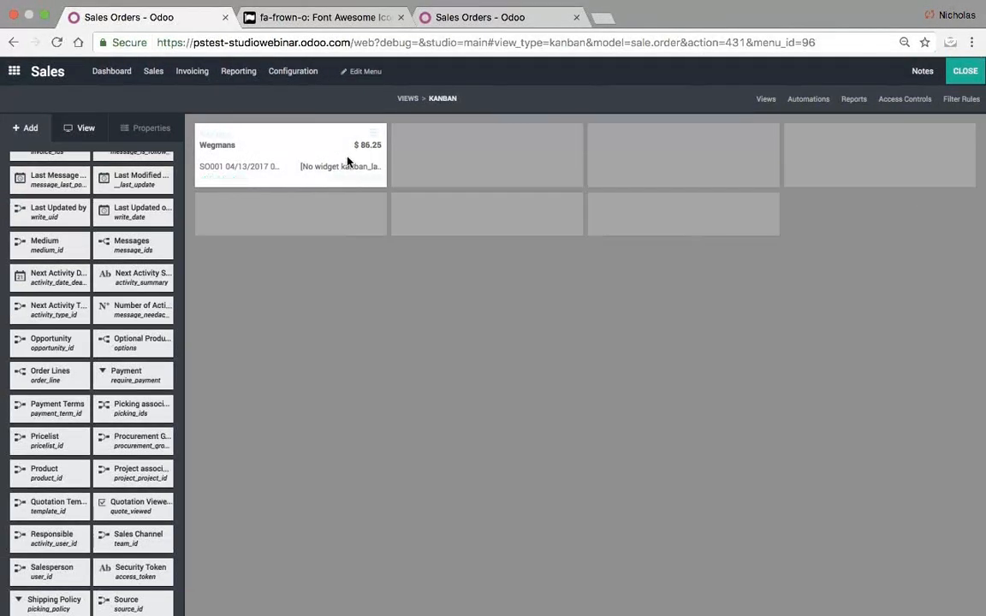
click(965, 73)
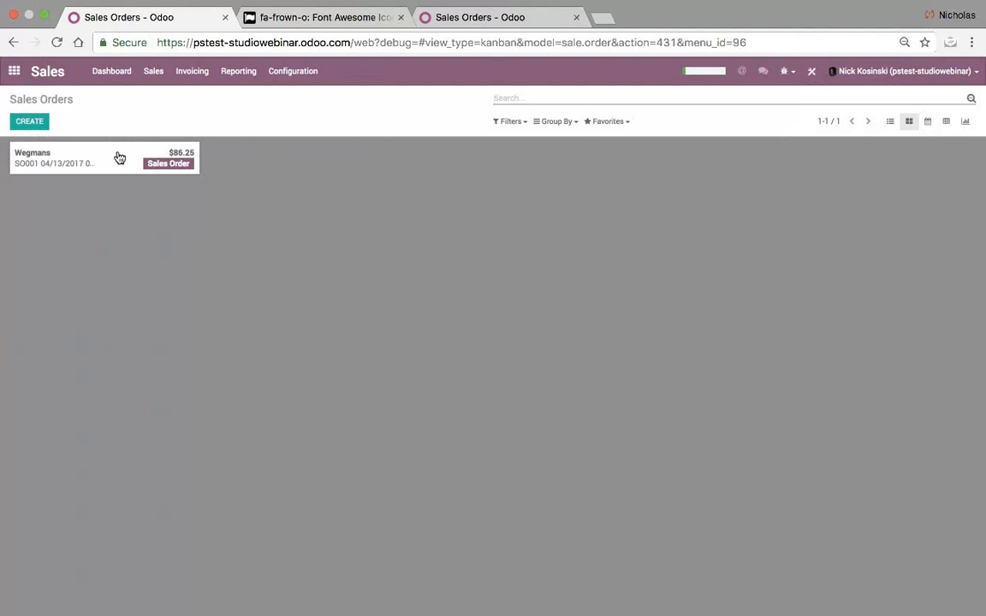
- View the Sales Orders as calendar, then pivot, browsing the Confirmation Date grouping options
click(928, 127)
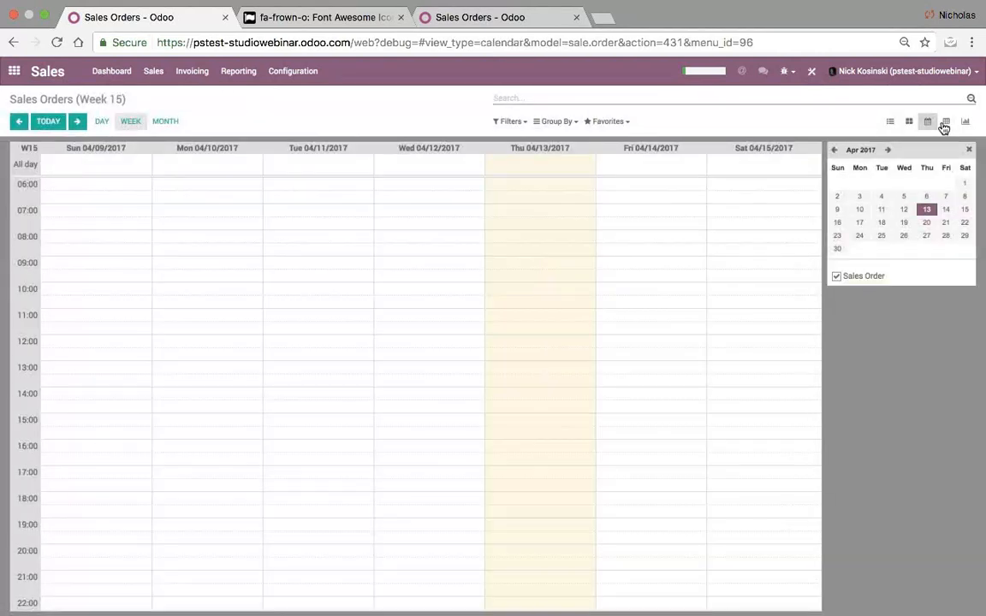
click(946, 126)
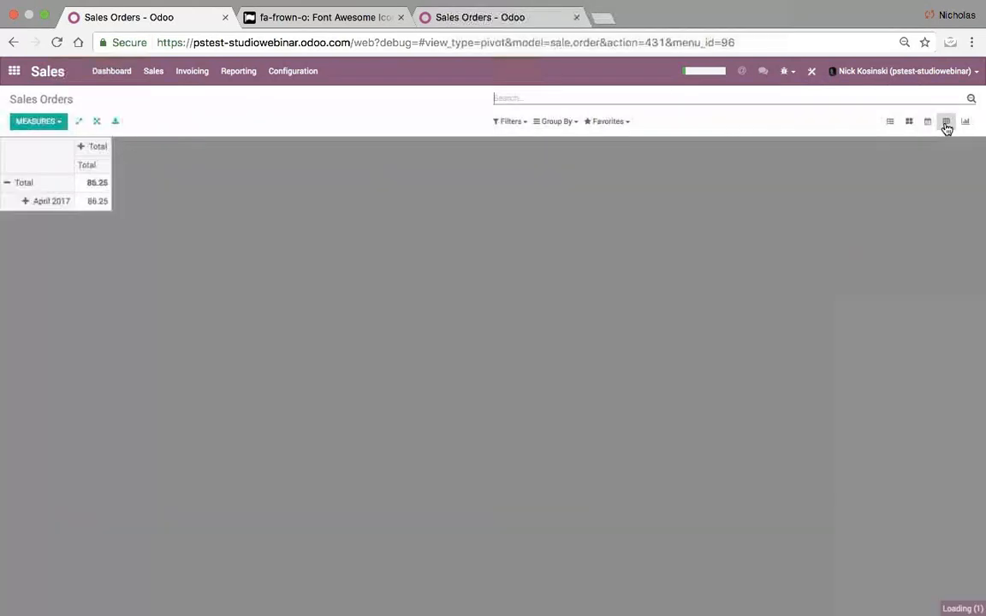
click(86, 148)
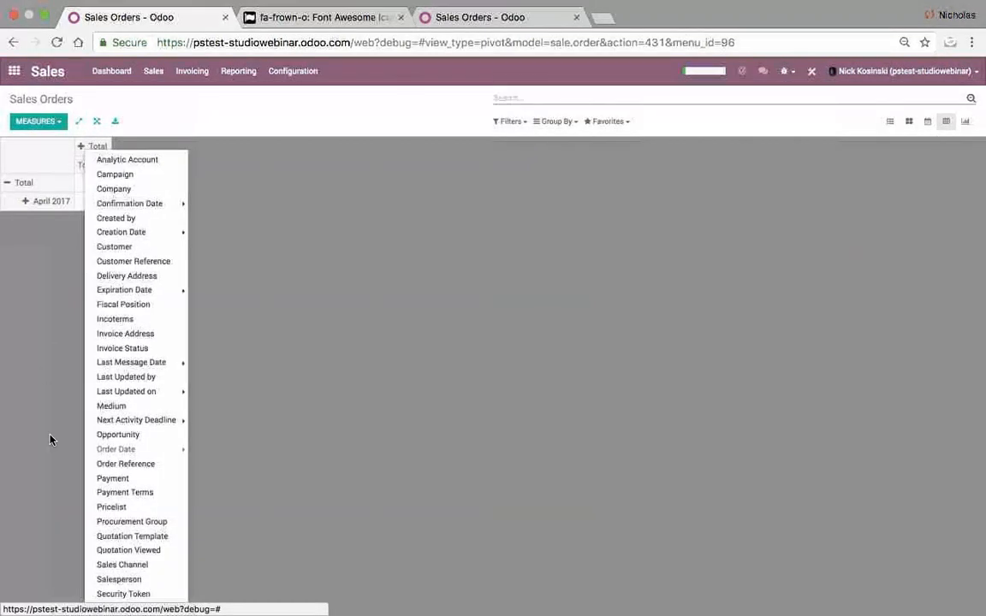
click(120, 204)
- Go back to the apps home screen and open the Project app
right_click(22, 332)
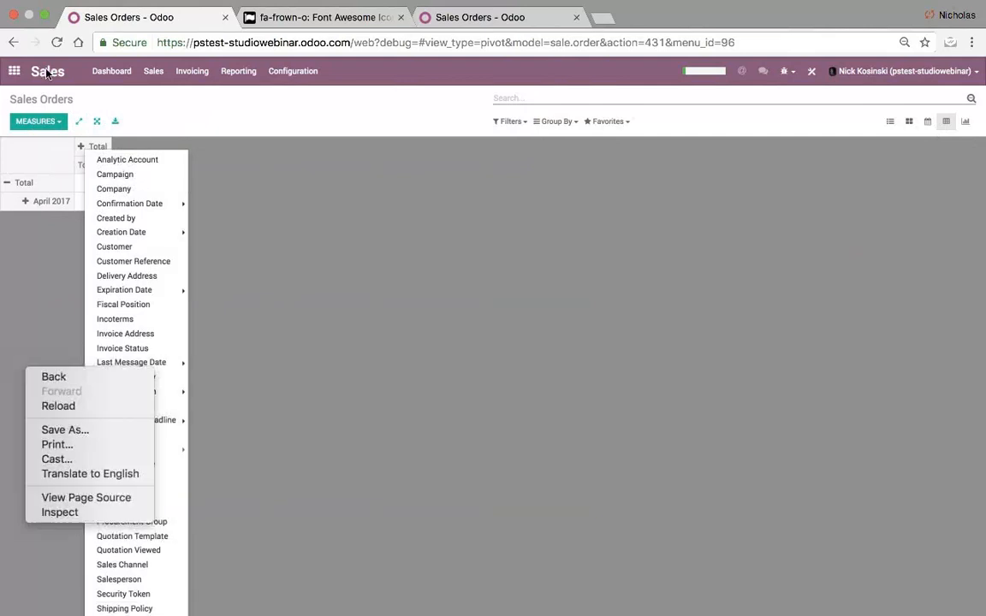
click(25, 90)
click(14, 71)
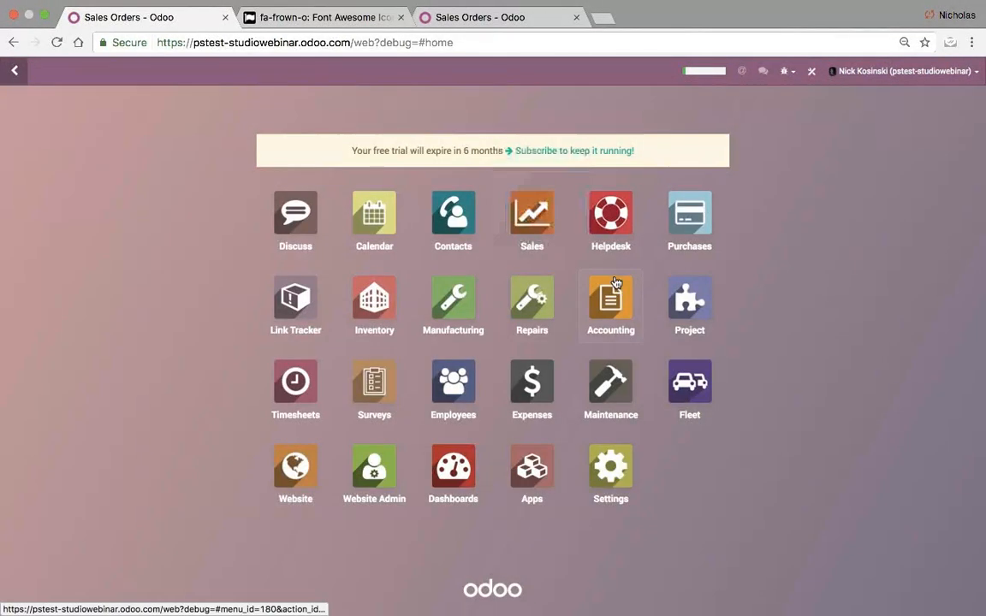
click(674, 304)
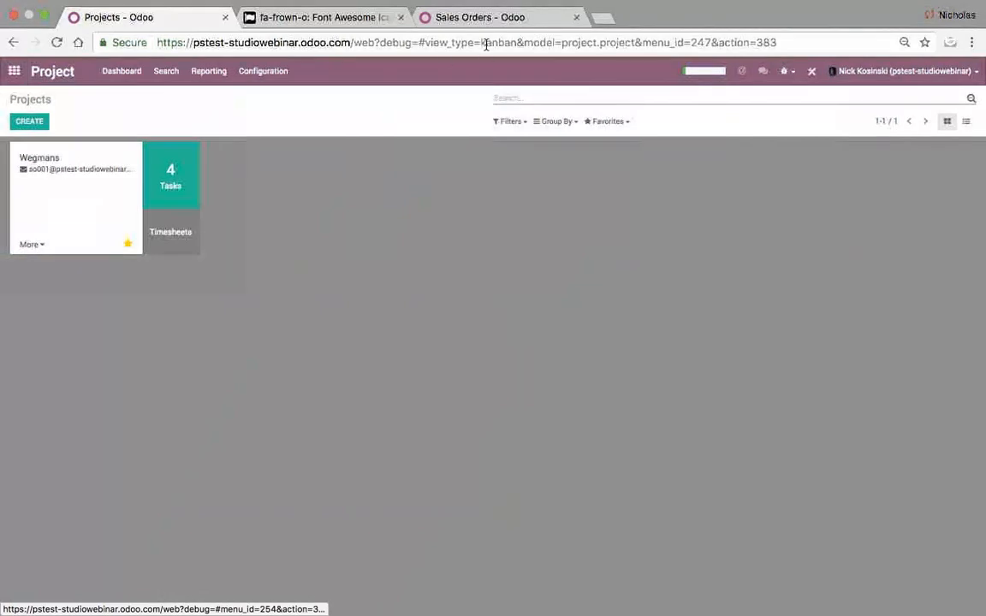
- Open Wegmans' 4 tasks, view the SO001:Labor task's timesheets, and return to the task board
drag(635, 43, 526, 43)
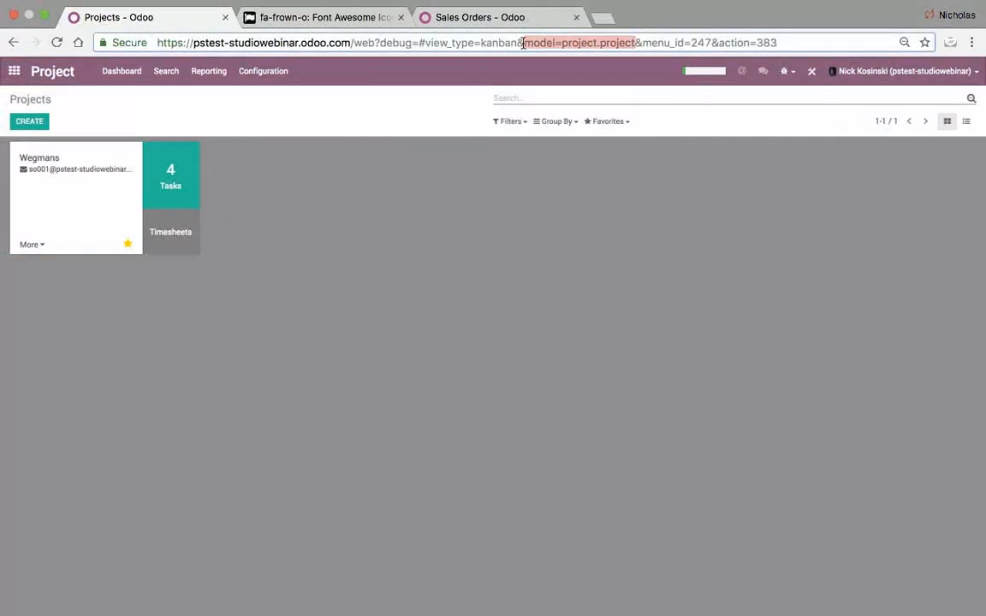
click(182, 189)
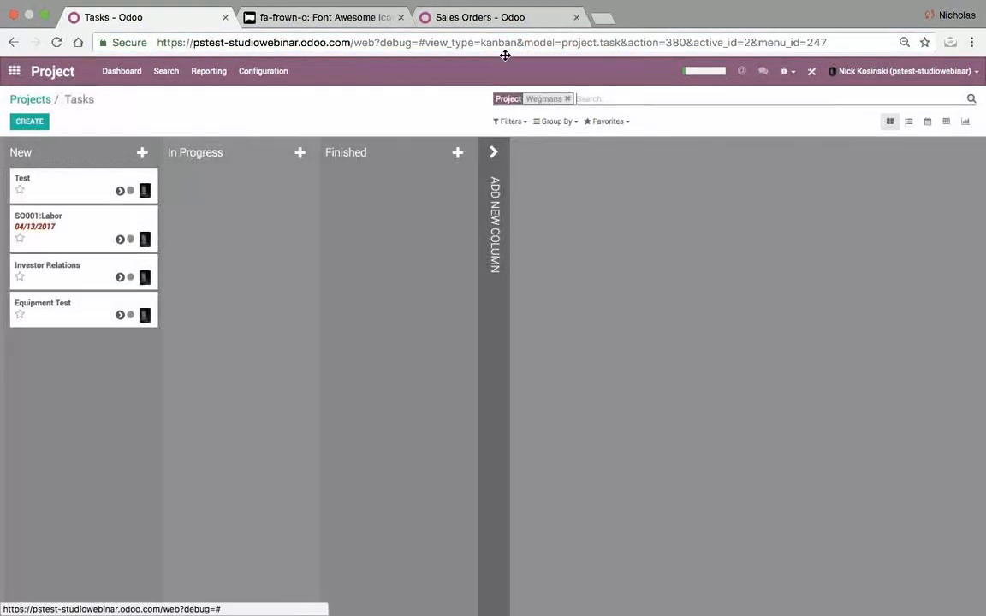
drag(619, 43, 562, 44)
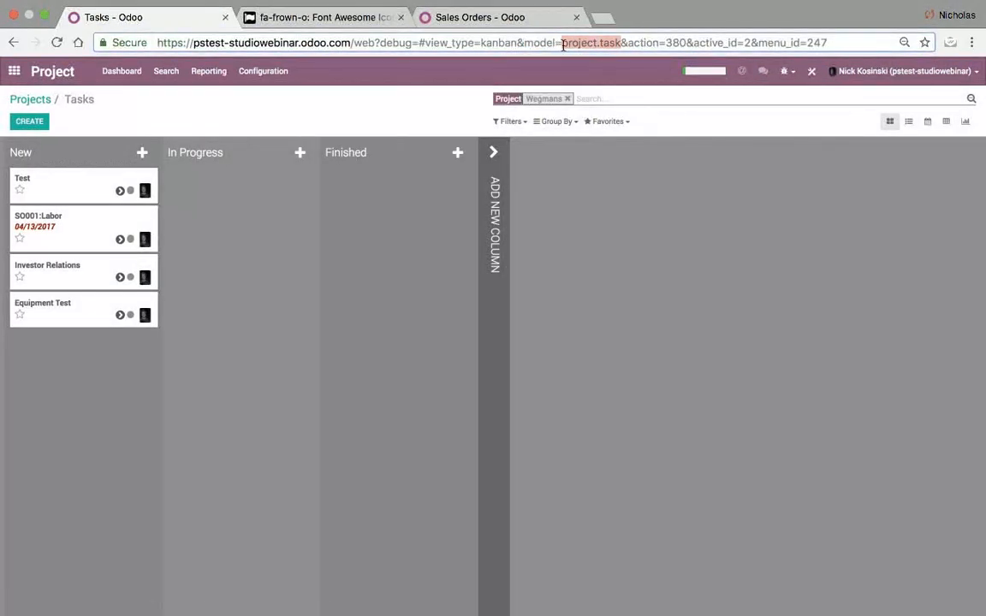
click(83, 236)
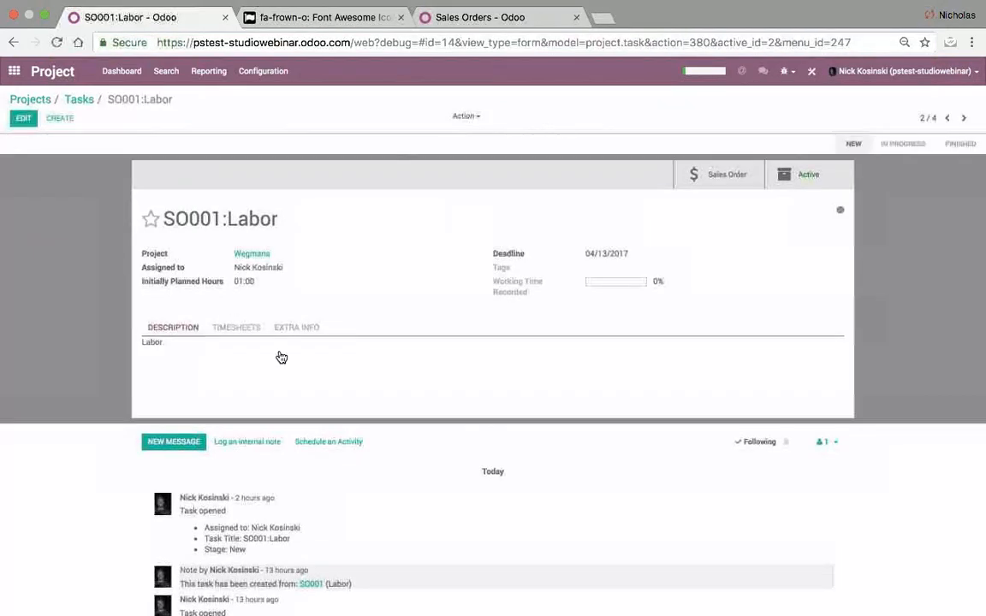
click(240, 328)
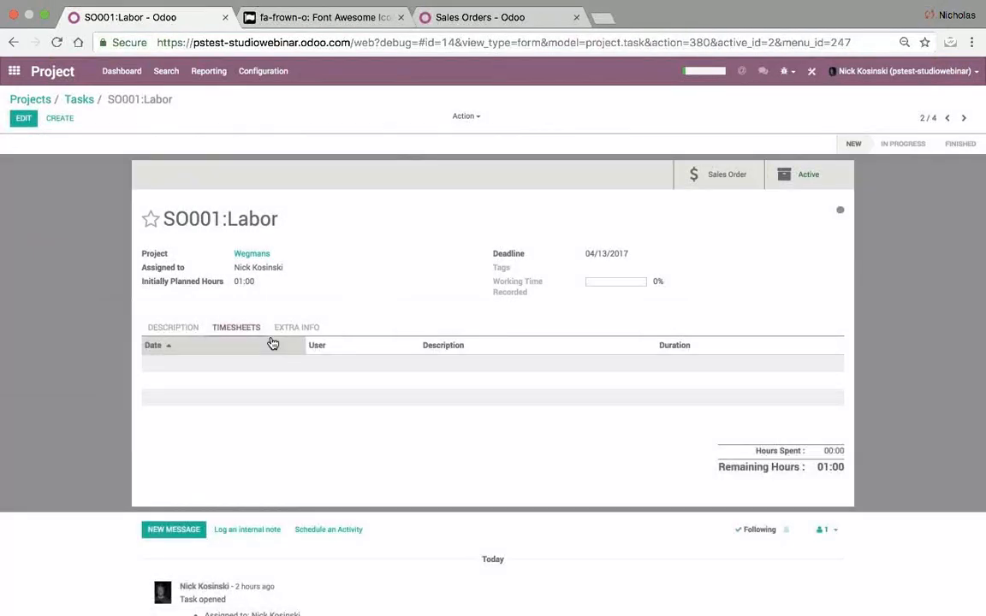
mouse_move(272, 343)
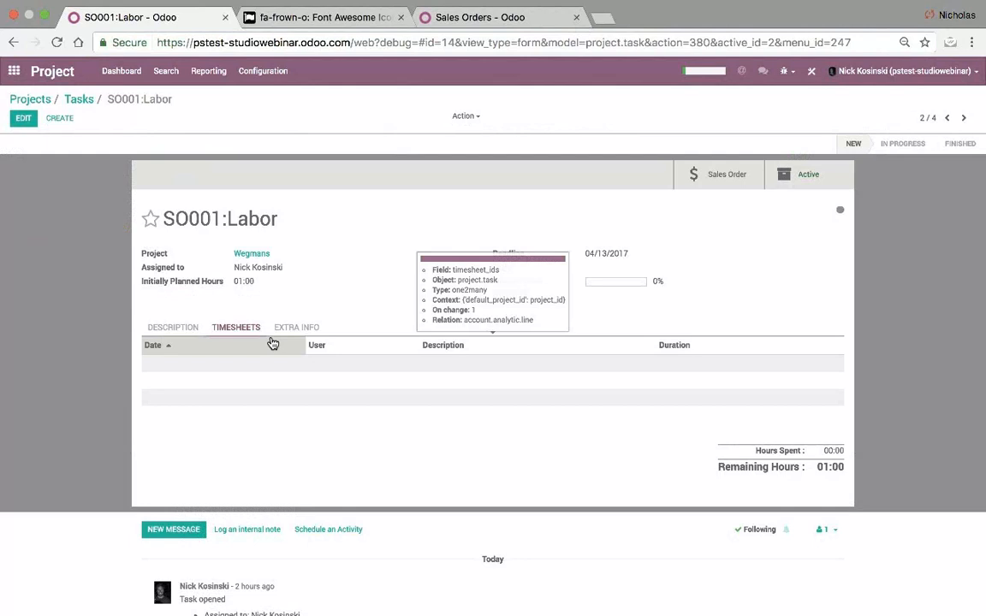
click(74, 99)
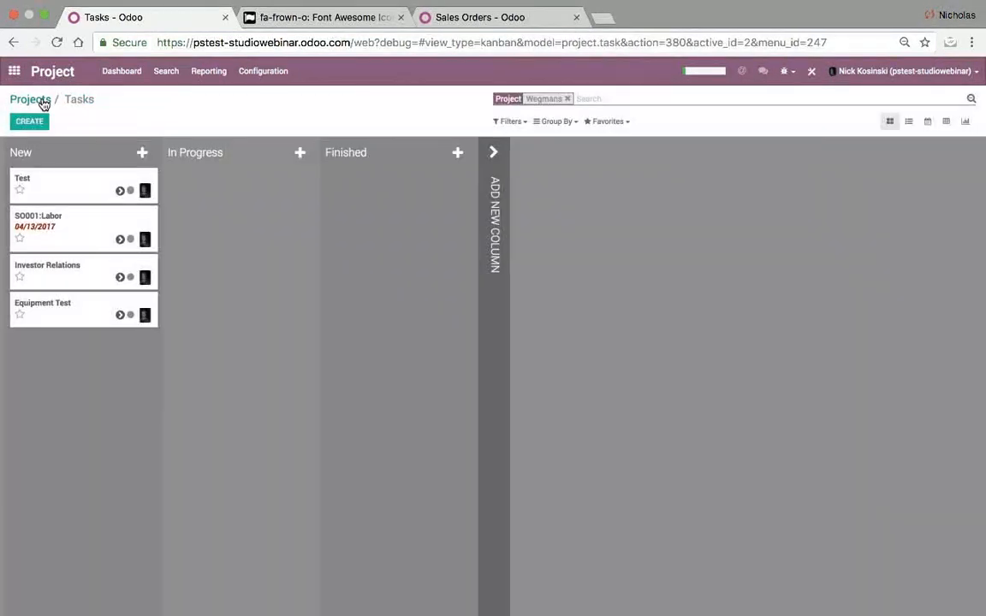
- Review the Wegmans project's settings form, then go back through Projects to the apps home screen
click(43, 101)
click(33, 245)
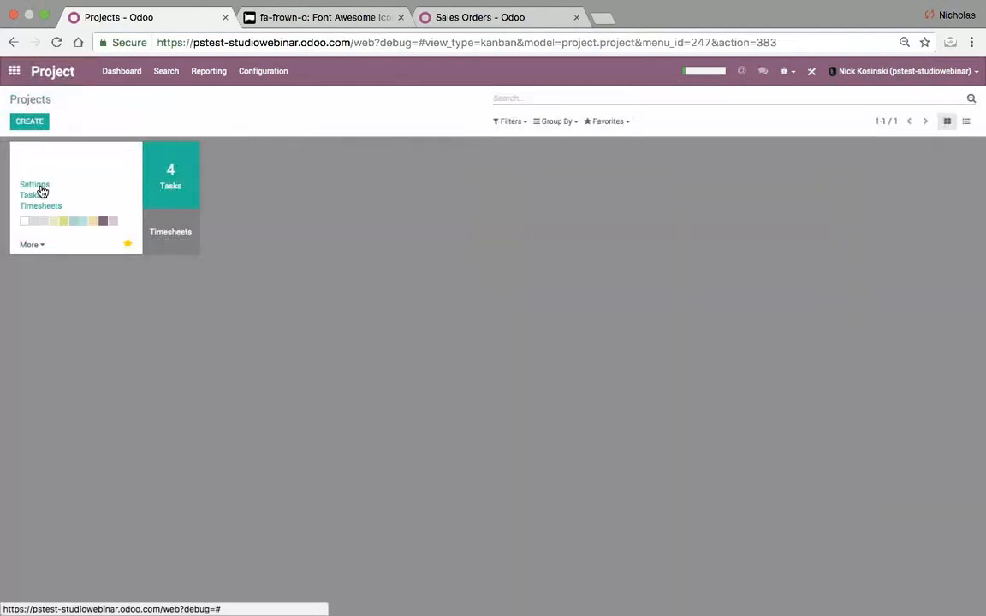
click(38, 185)
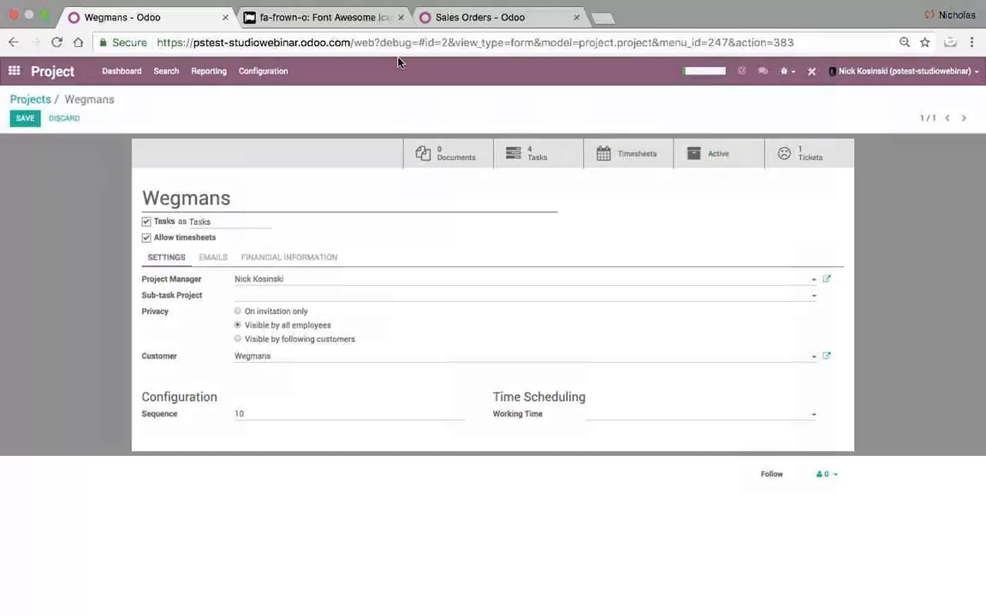
click(30, 99)
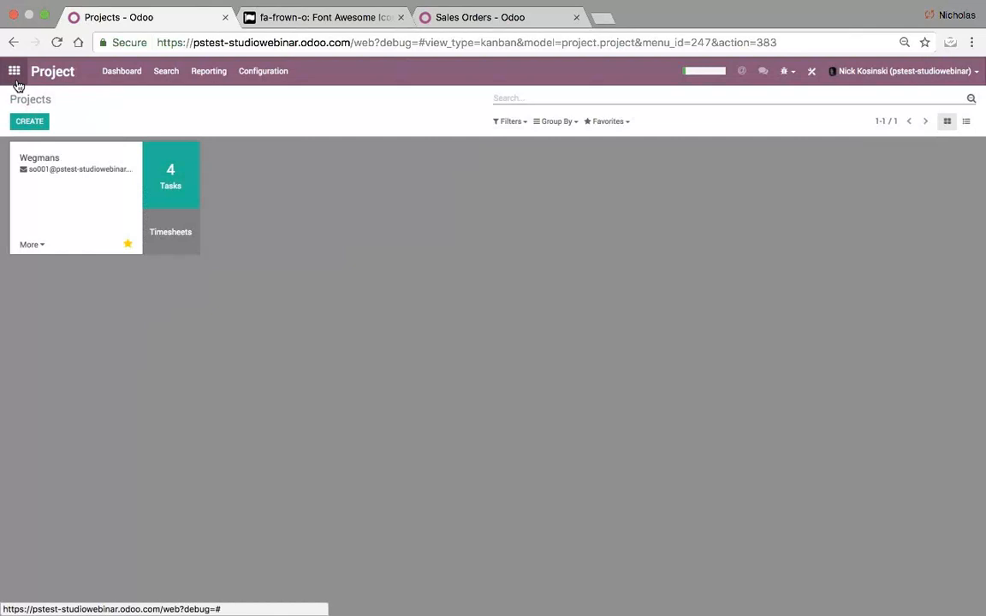
click(15, 72)
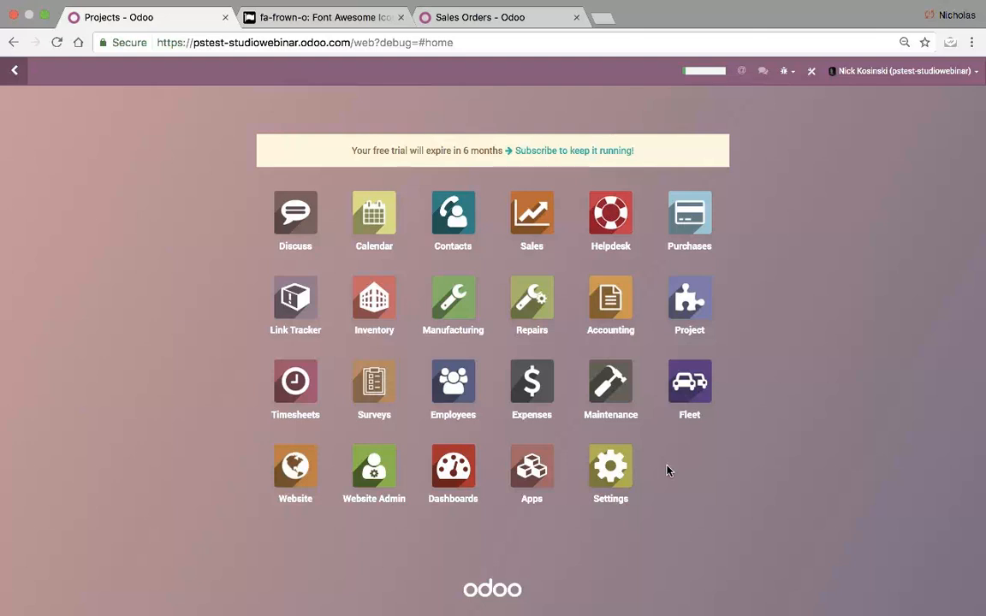
- In Studio, start a new app named 'Daily Report'
click(813, 75)
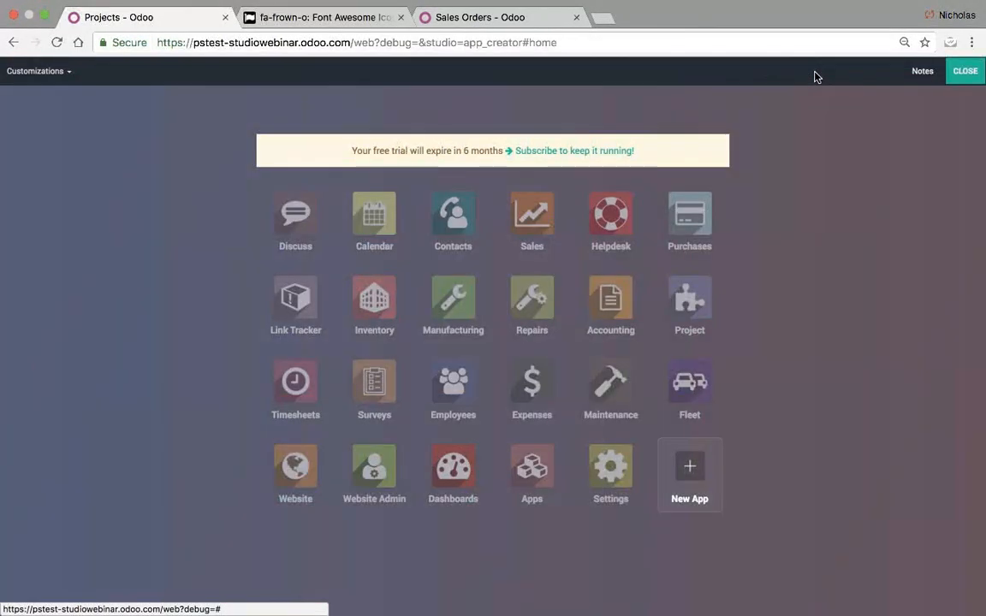
click(689, 476)
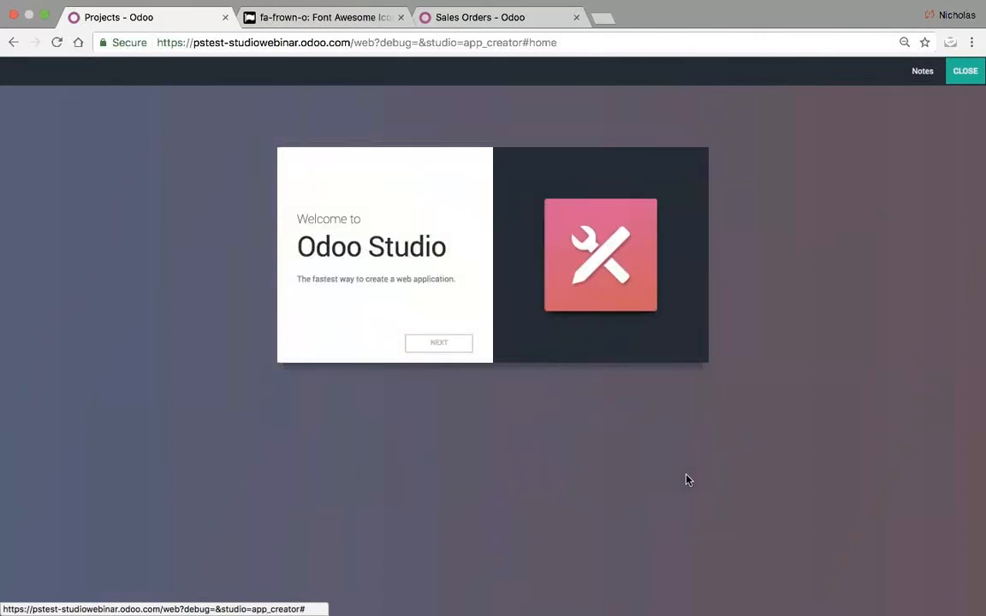
click(438, 342)
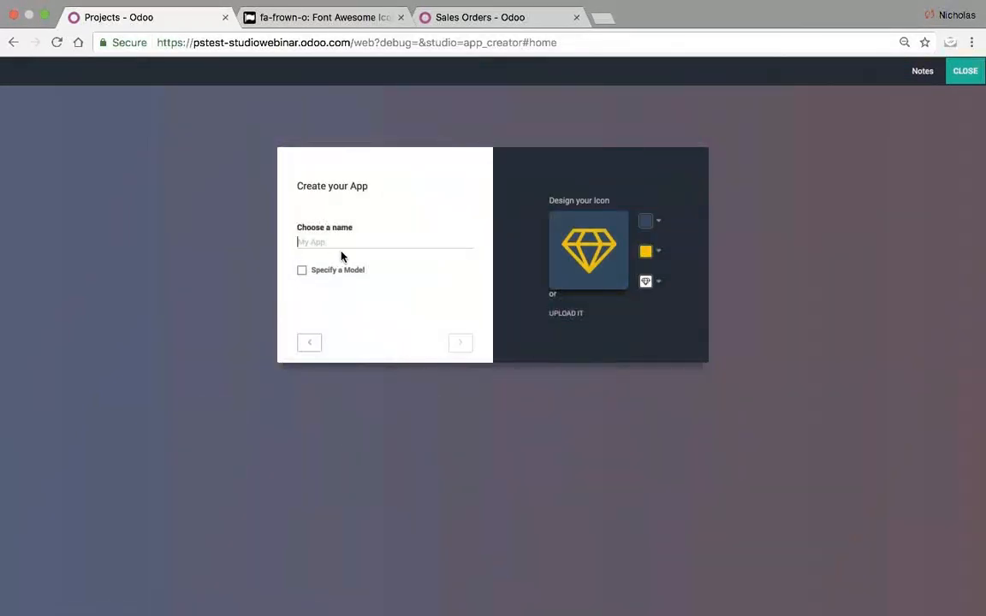
text(Daily R)
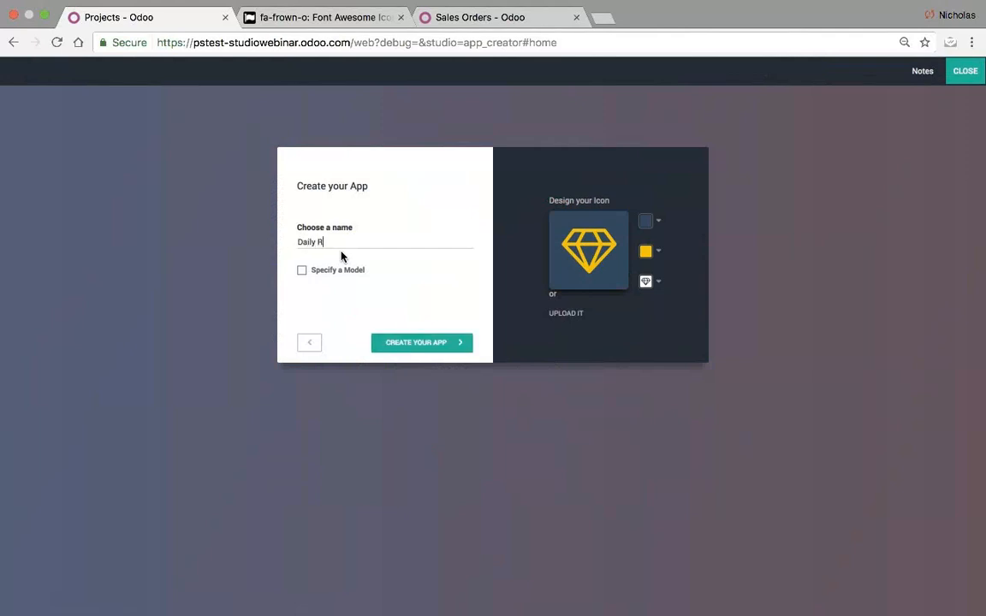
text(eport)
- Give the app icon a red background, blue symbol colour and calendar symbol
click(645, 222)
click(674, 165)
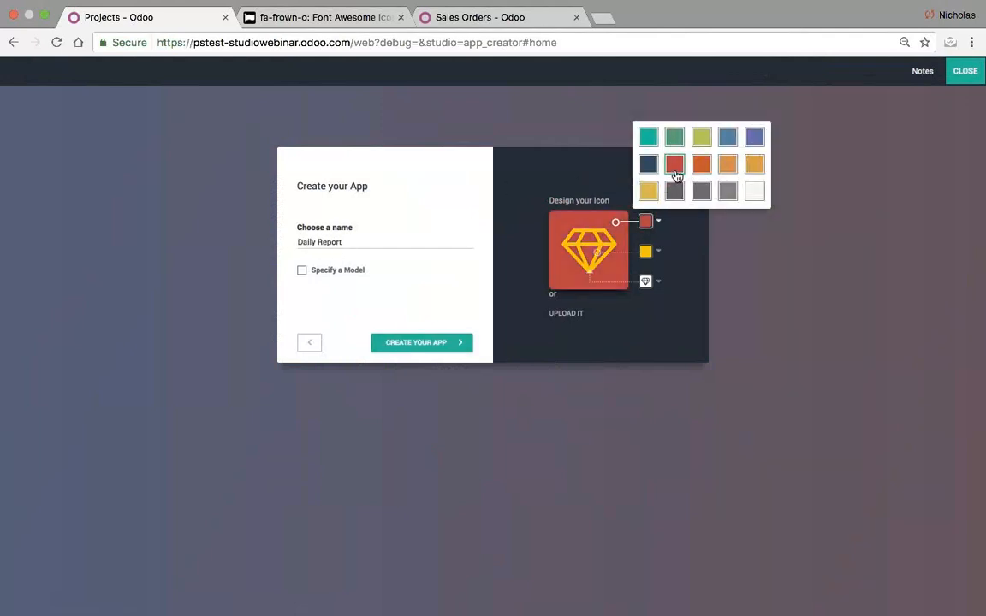
click(645, 251)
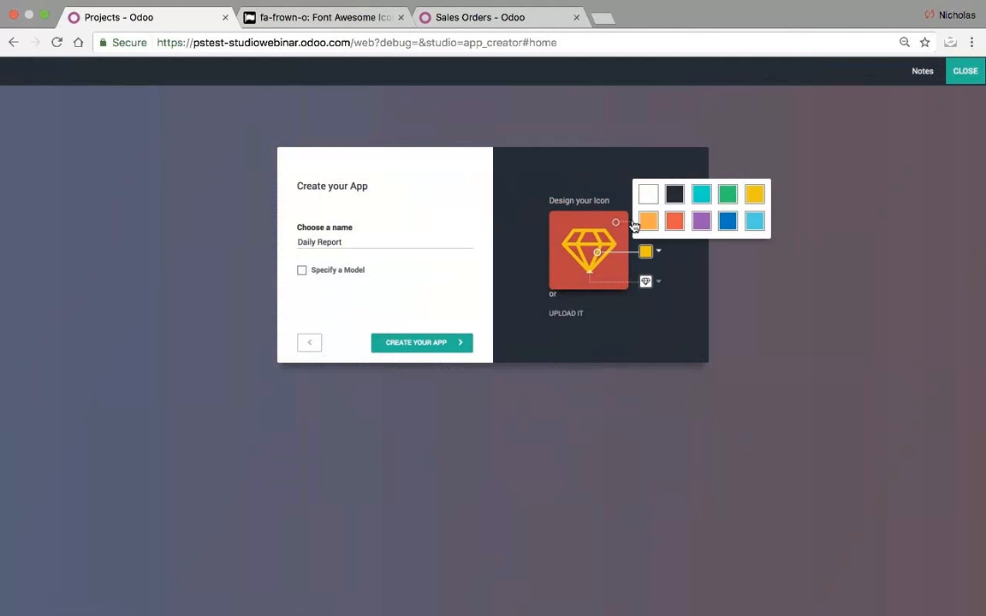
click(730, 221)
click(645, 281)
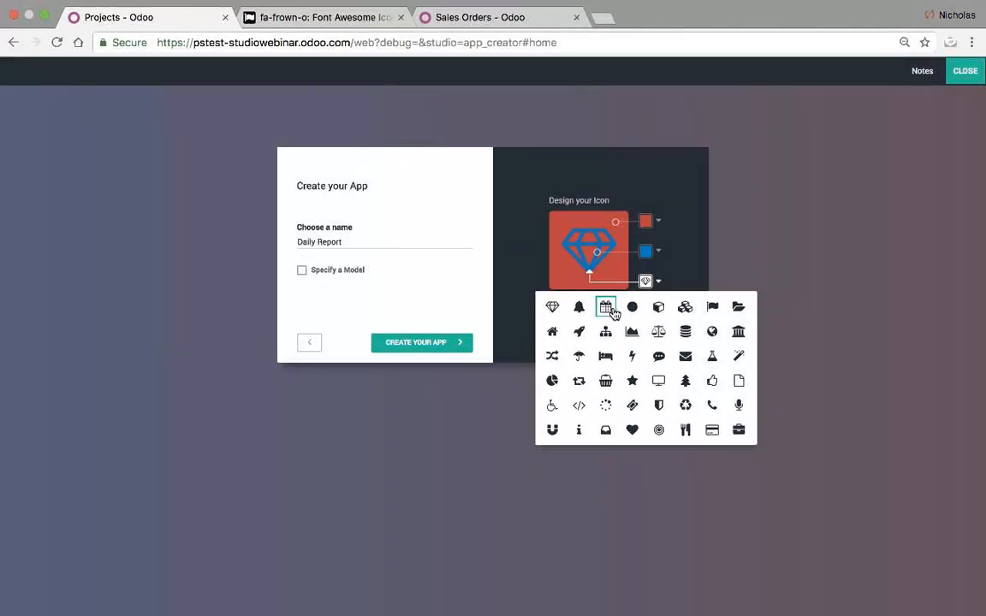
click(643, 282)
click(645, 281)
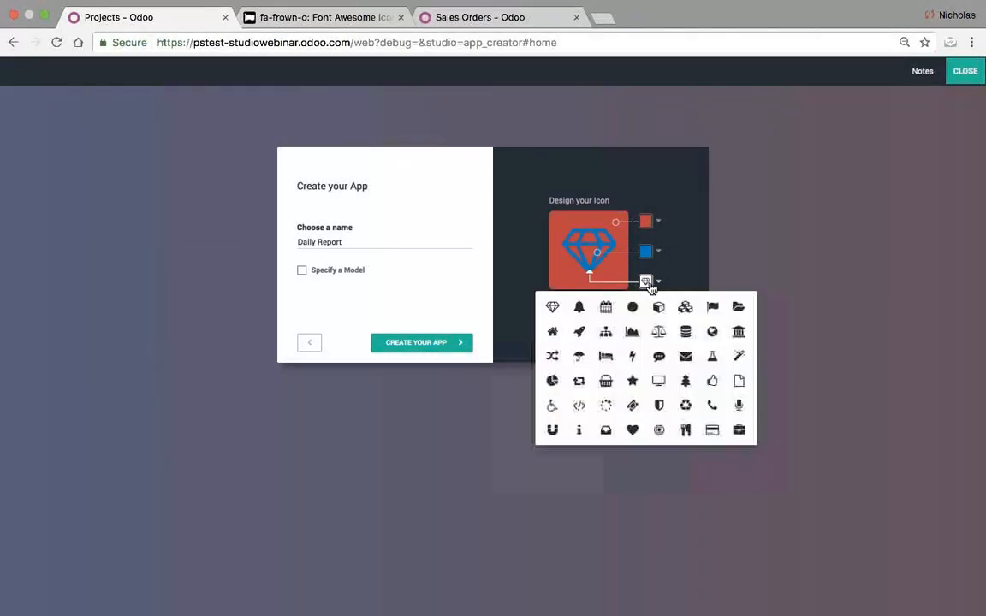
click(607, 308)
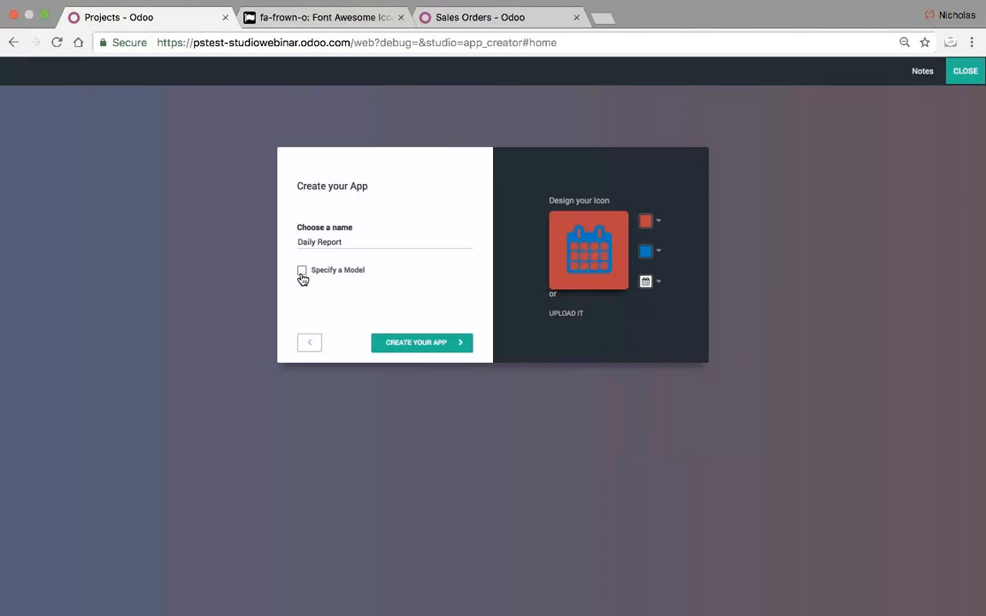
- Create the Daily Report app and add a two-column layout to its form
click(406, 346)
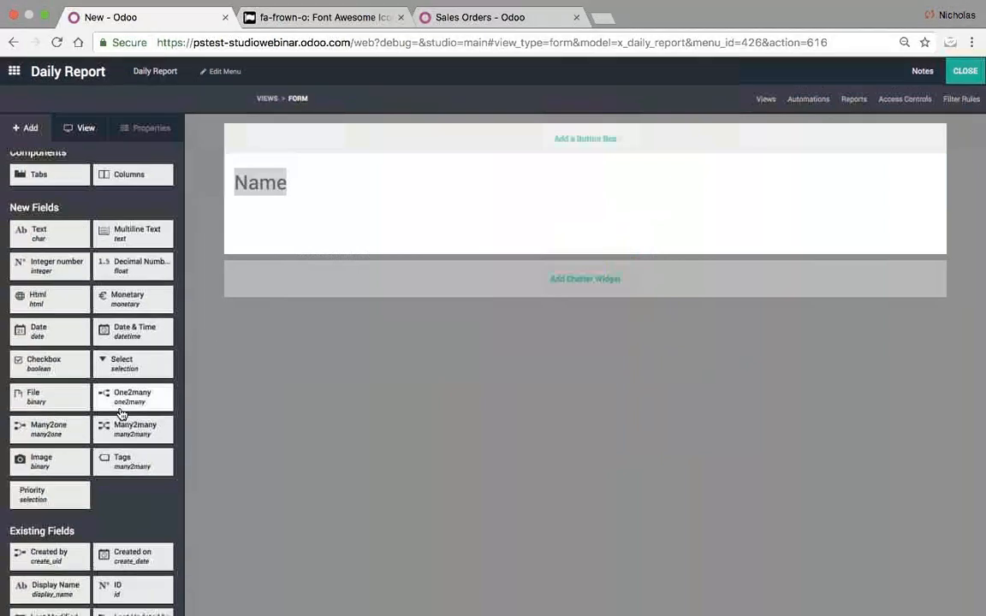
scroll(128, 531, down, 2)
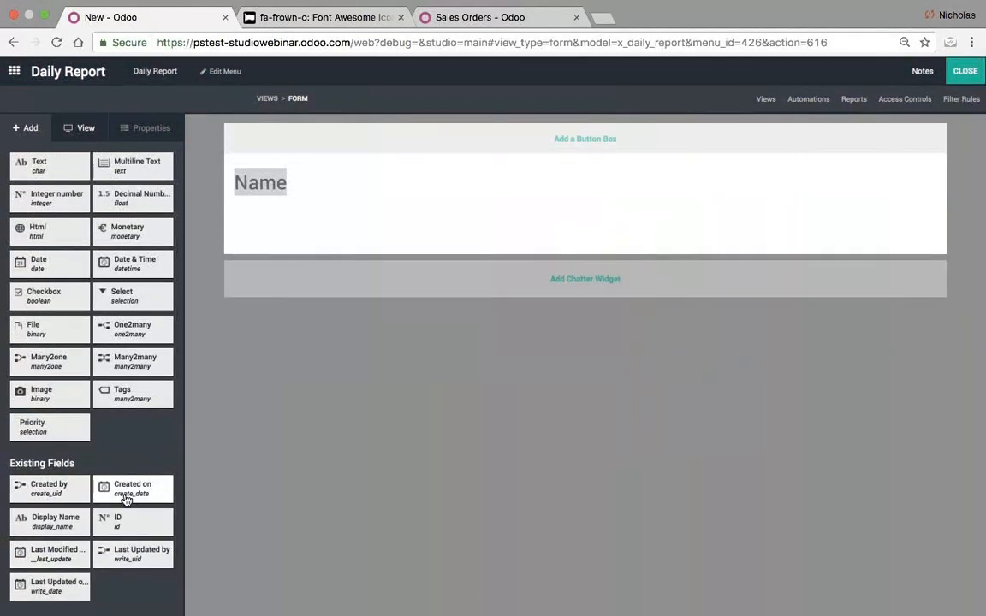
scroll(125, 499, up, 2)
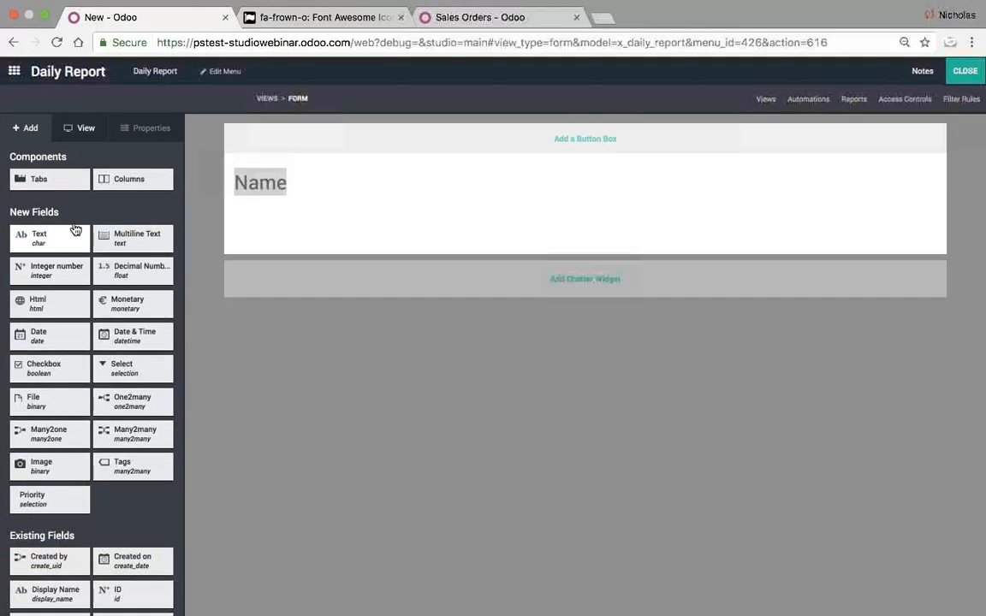
drag(116, 183, 332, 209)
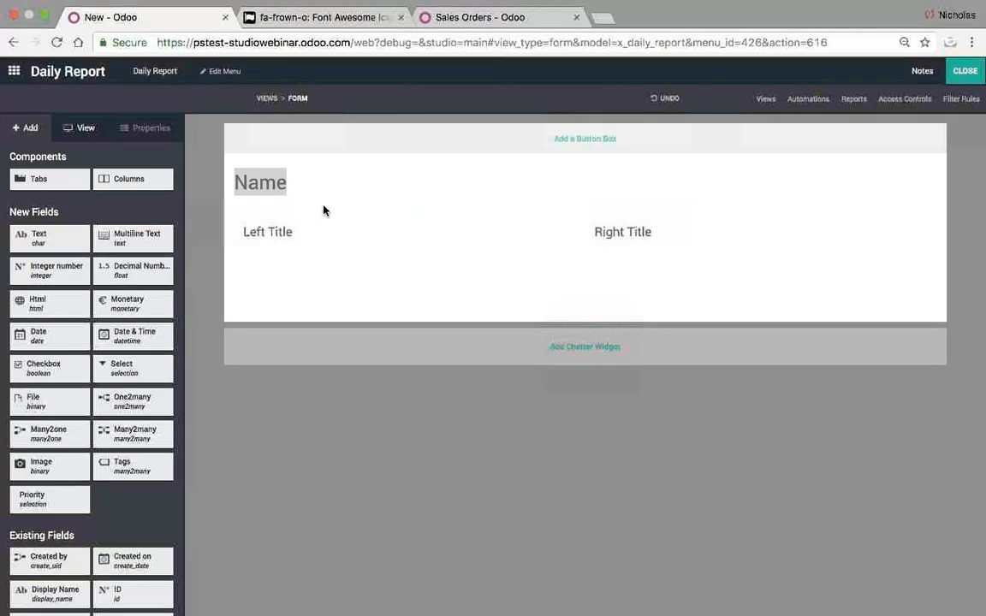
- Retitle the columns 'Project Information' and 'Daily Activity Notes'
click(257, 231)
triple_click(101, 176)
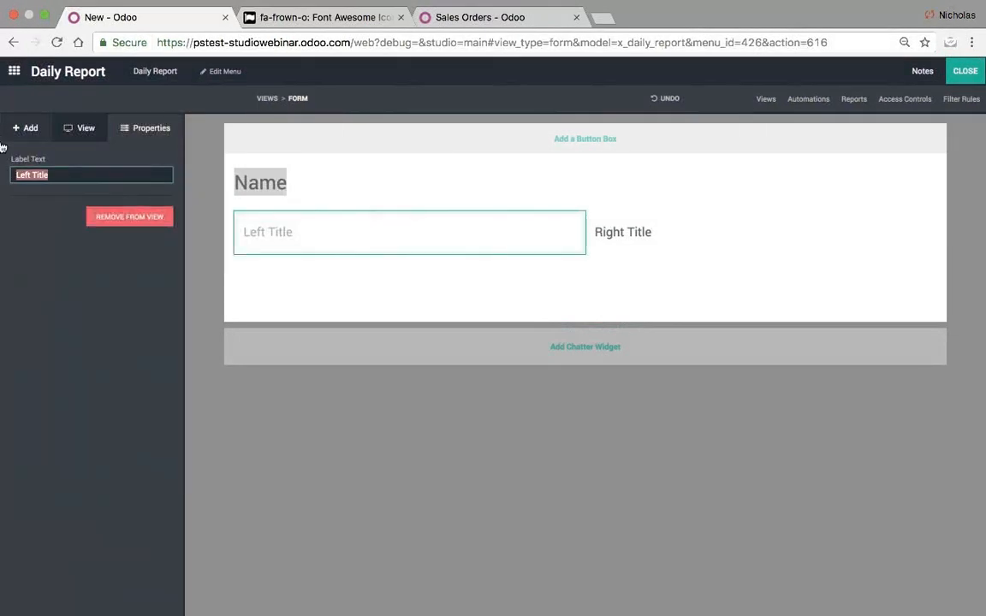
text(Project Information)
click(623, 245)
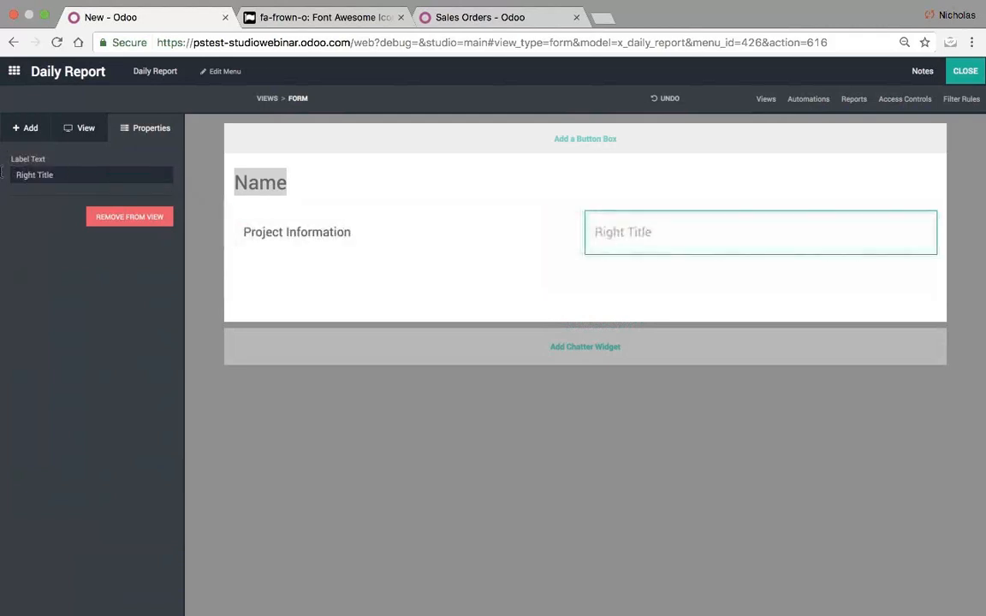
triple_click(2, 172)
text(Daily Activity Notes)
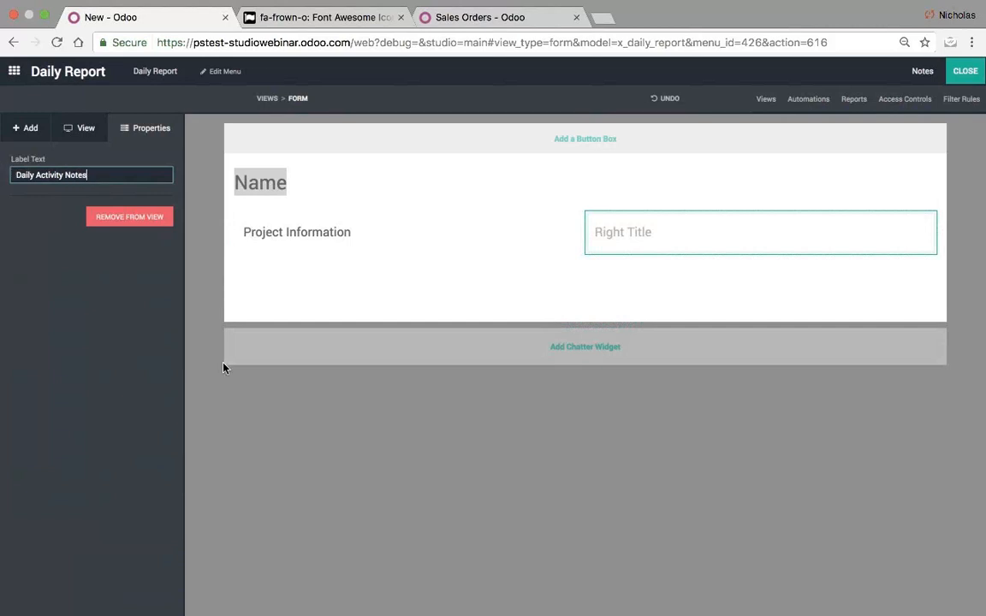
key(Return)
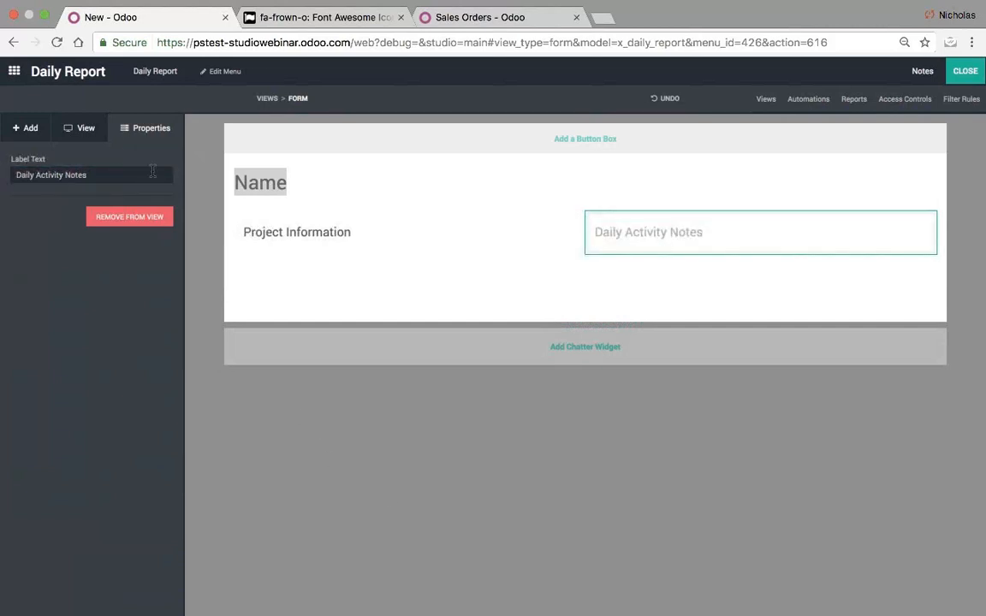
click(31, 129)
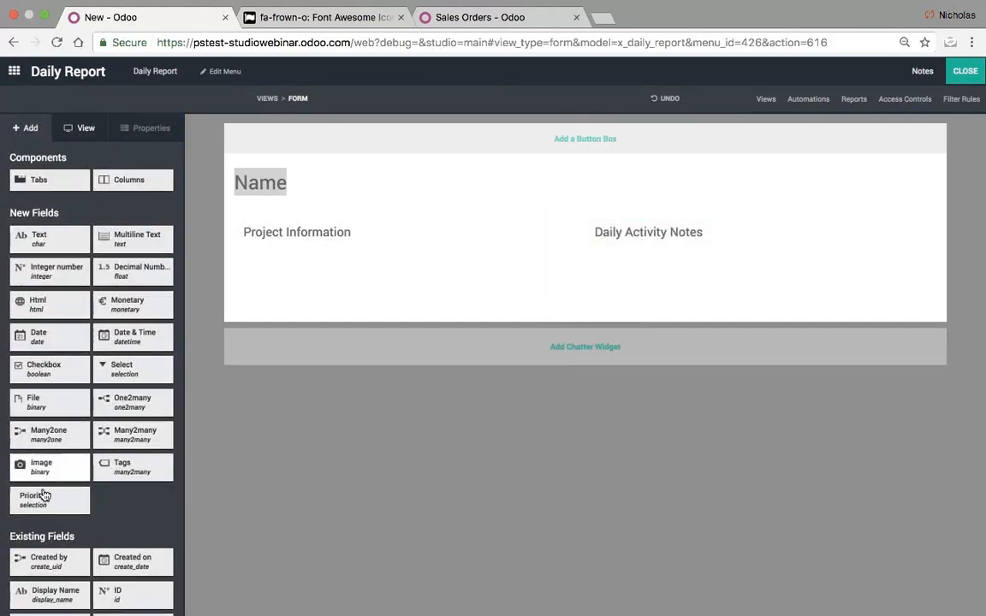
- Add a Many2one field related to Project under Project Information
drag(49, 431, 294, 252)
click(462, 157)
text(r)
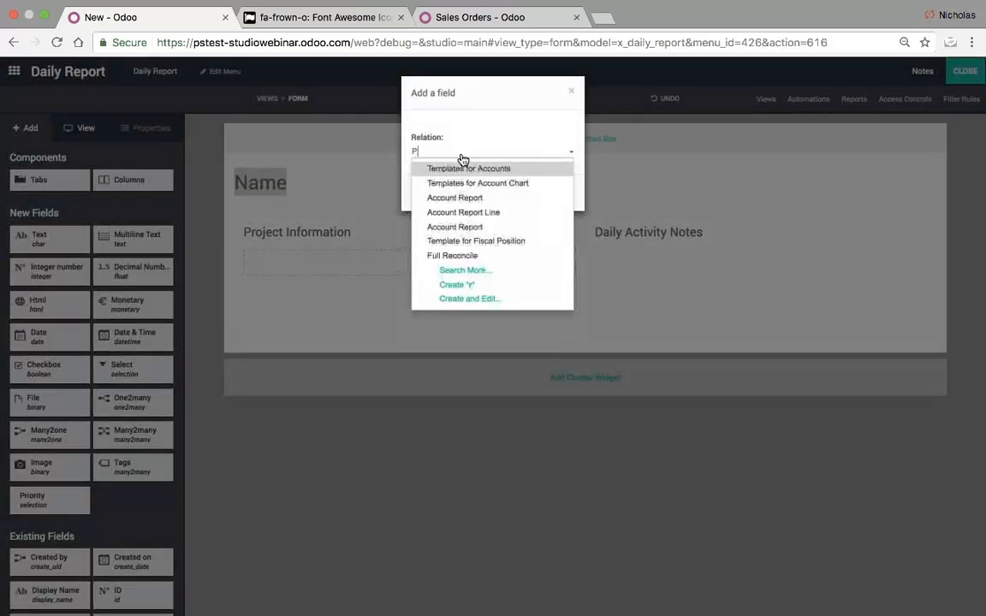
text(roject)
key(Return)
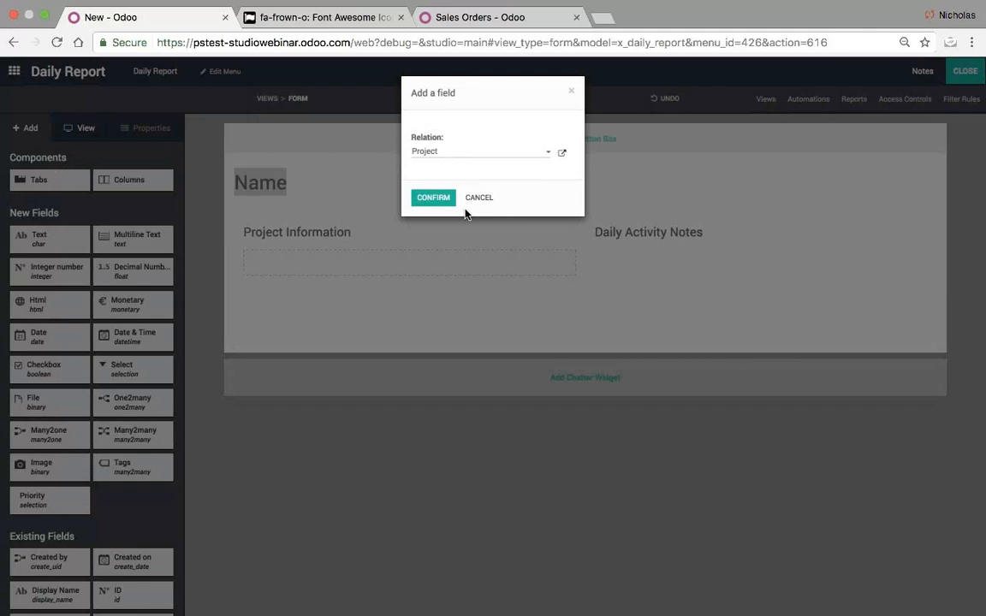
click(427, 200)
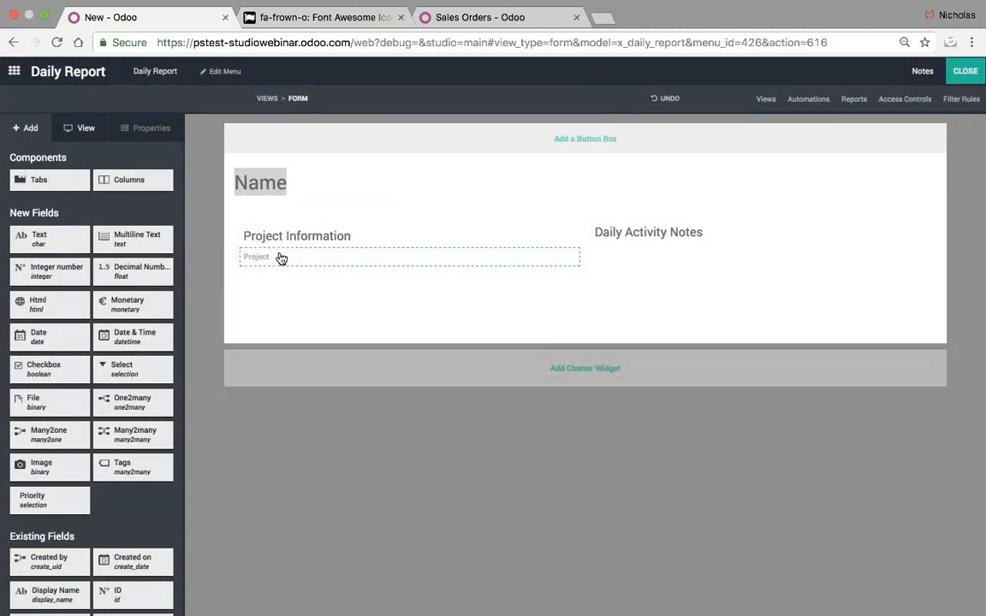
- Add a second Many2one field related to Users below Project
drag(68, 441, 304, 272)
click(475, 158)
text(Employ)
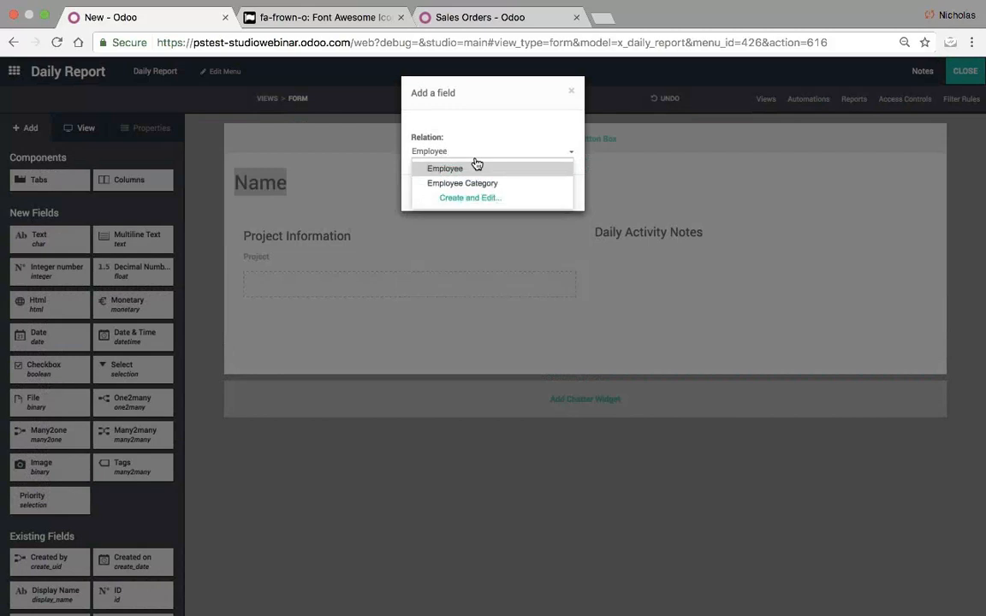
text(ee)
key(ctrl+a)
key(BackSpace)
text(User)
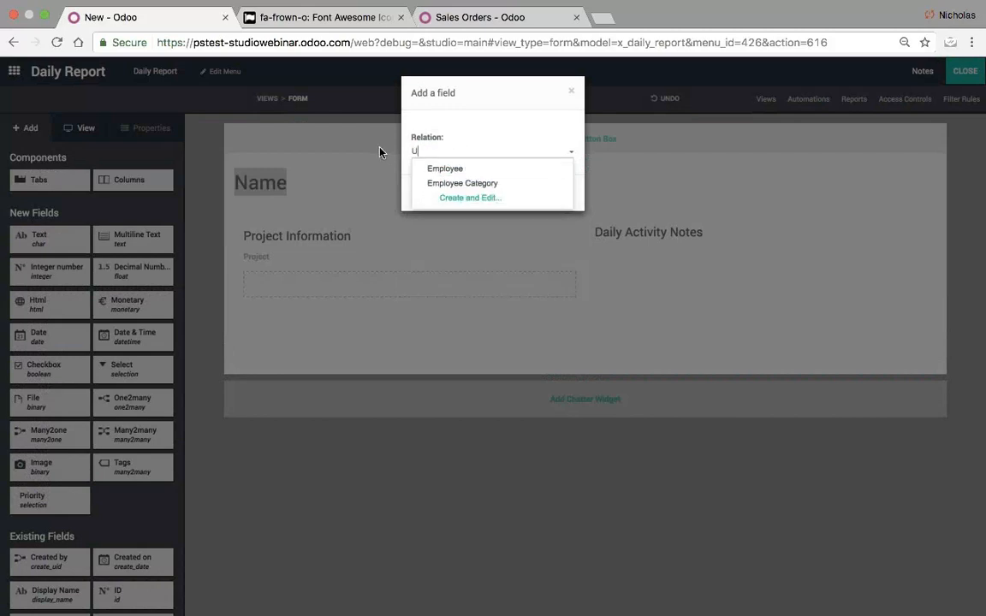
key(Down)
key(Down)
key(Return)
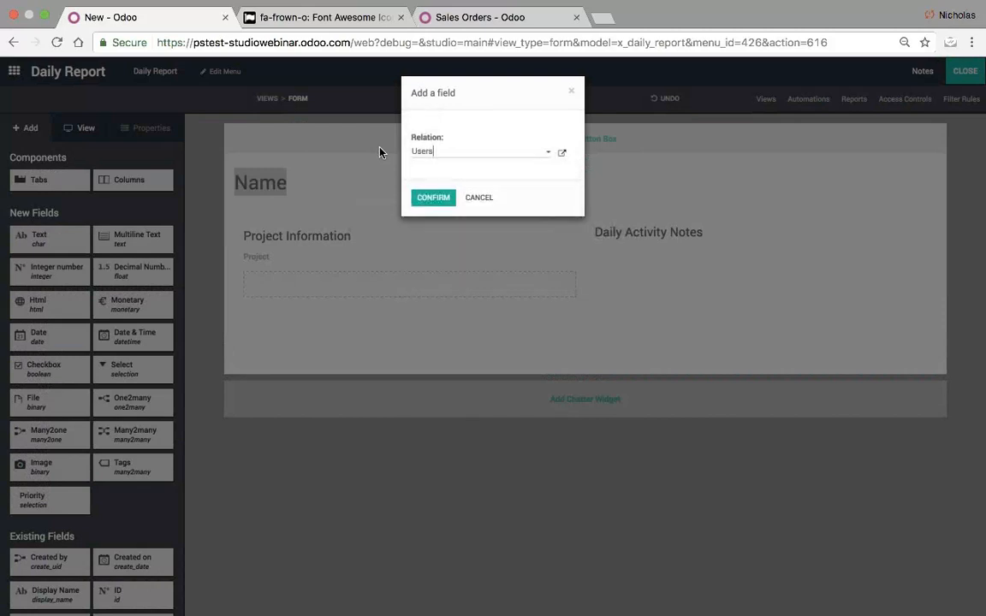
click(433, 197)
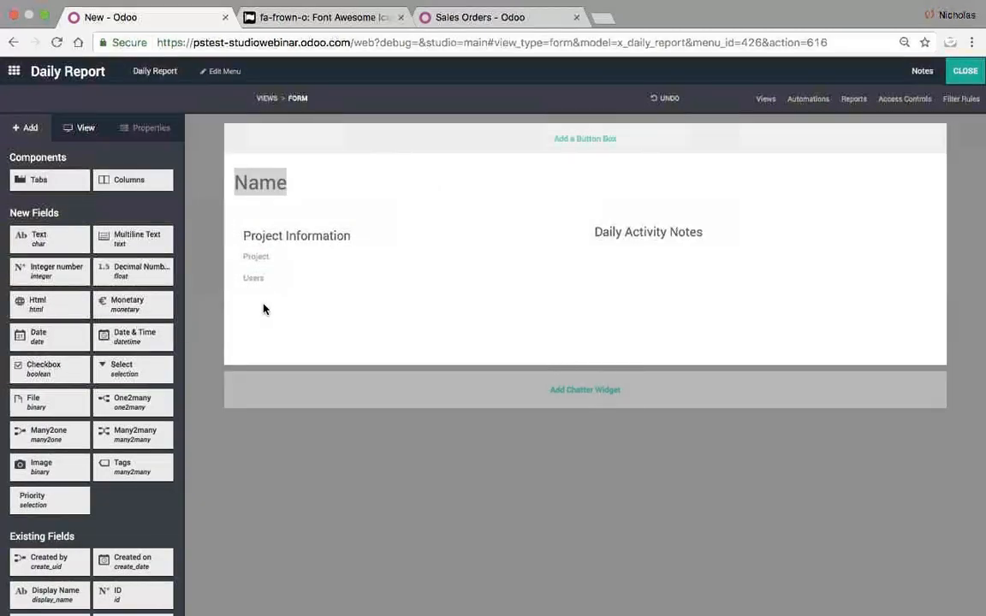
- Add a date field and relabel Users as 'Foreman' and the date as 'Date Submitted'
drag(53, 337, 317, 305)
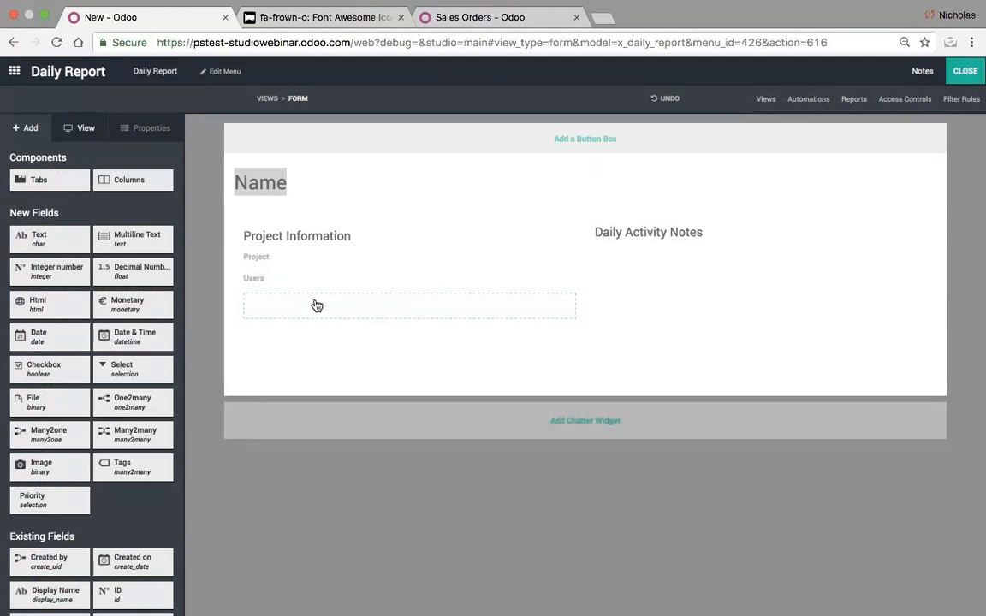
click(257, 284)
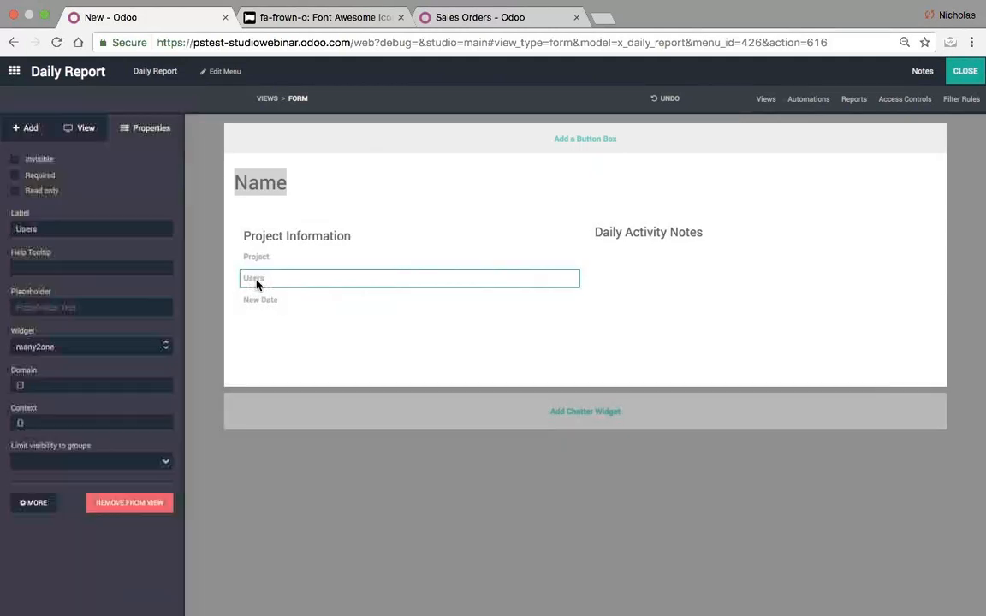
drag(45, 234, 1, 221)
text(Foreman)
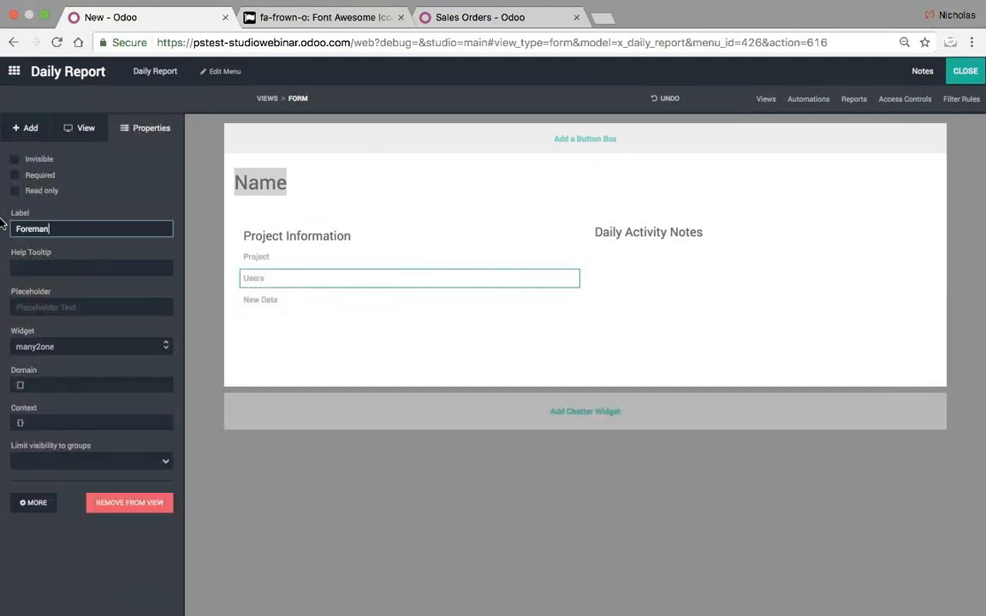
click(253, 303)
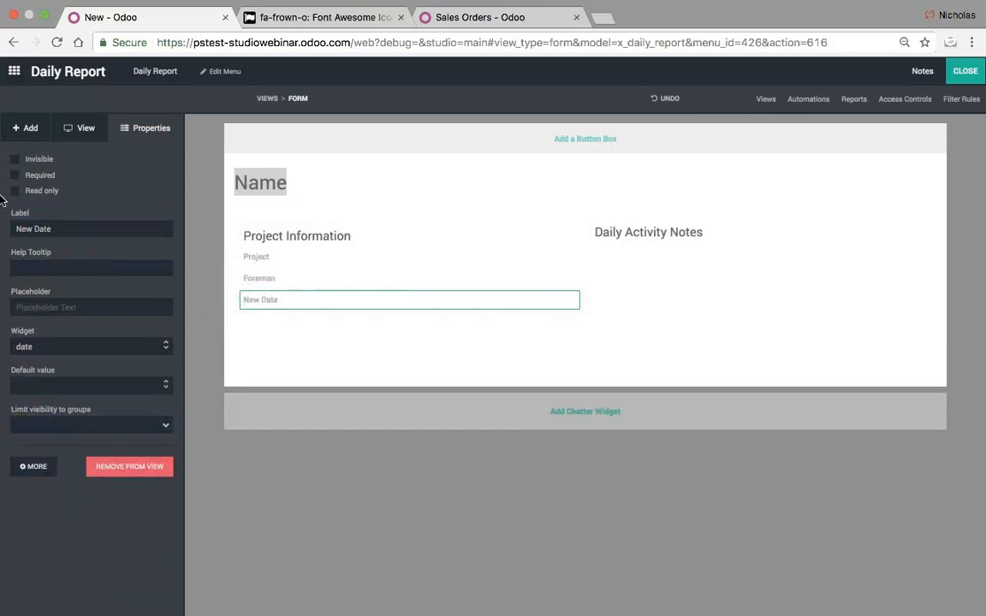
drag(83, 229, 2, 203)
text(Da)
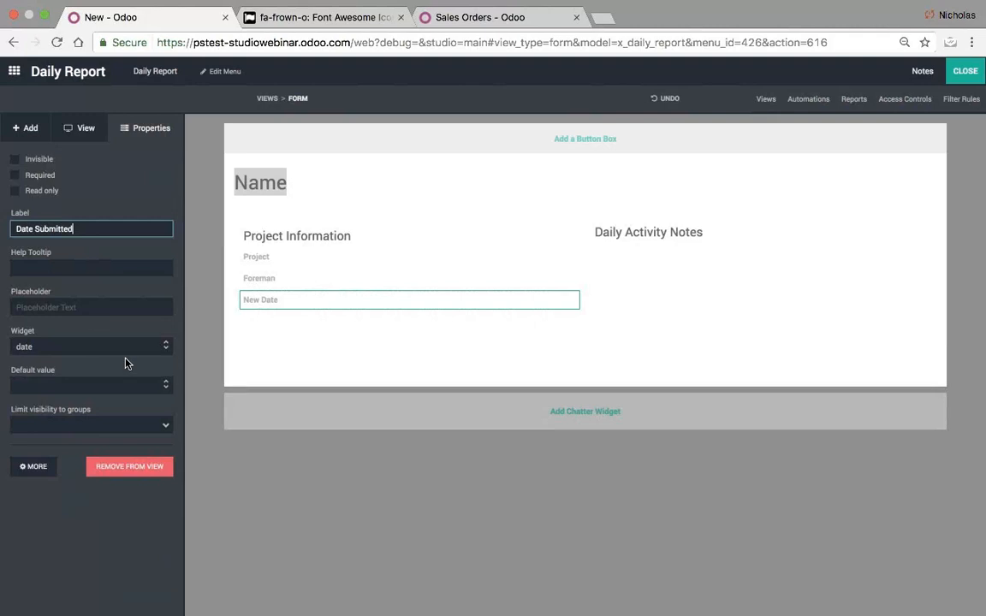
click(298, 464)
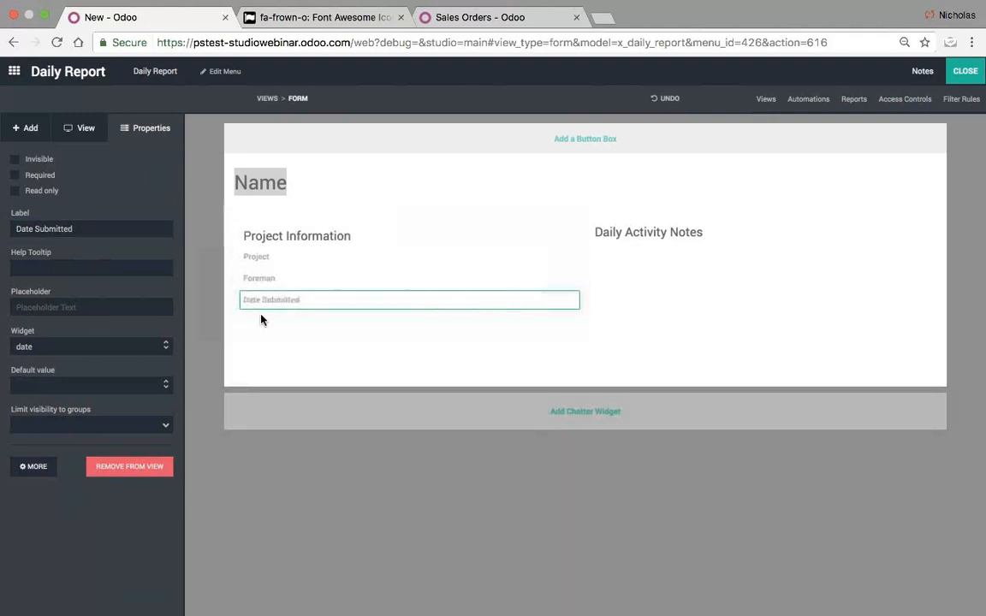
- Add a multiline text field labelled 'Daily Activity Notes' in the right column
click(31, 130)
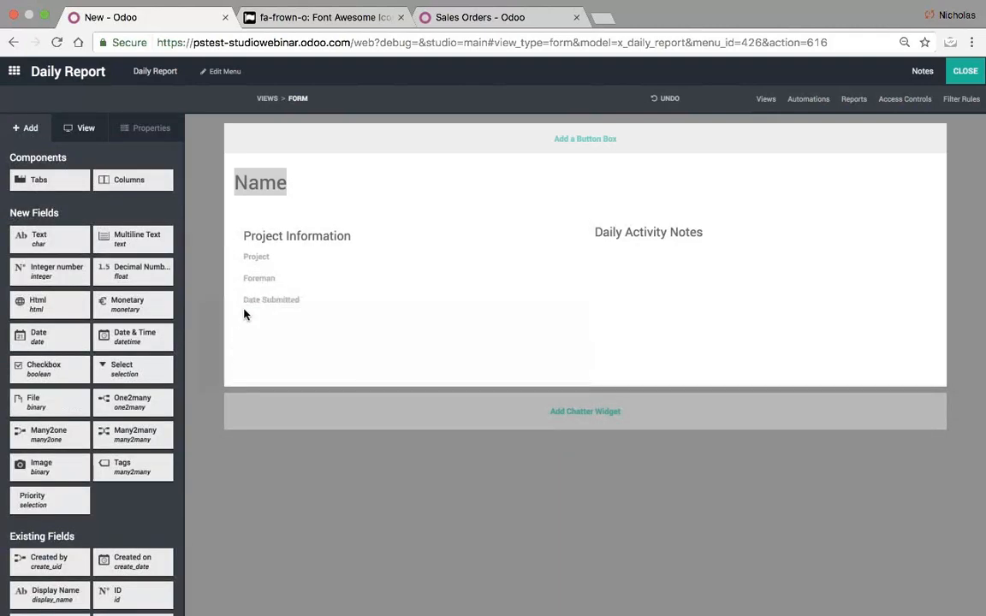
drag(135, 236, 637, 259)
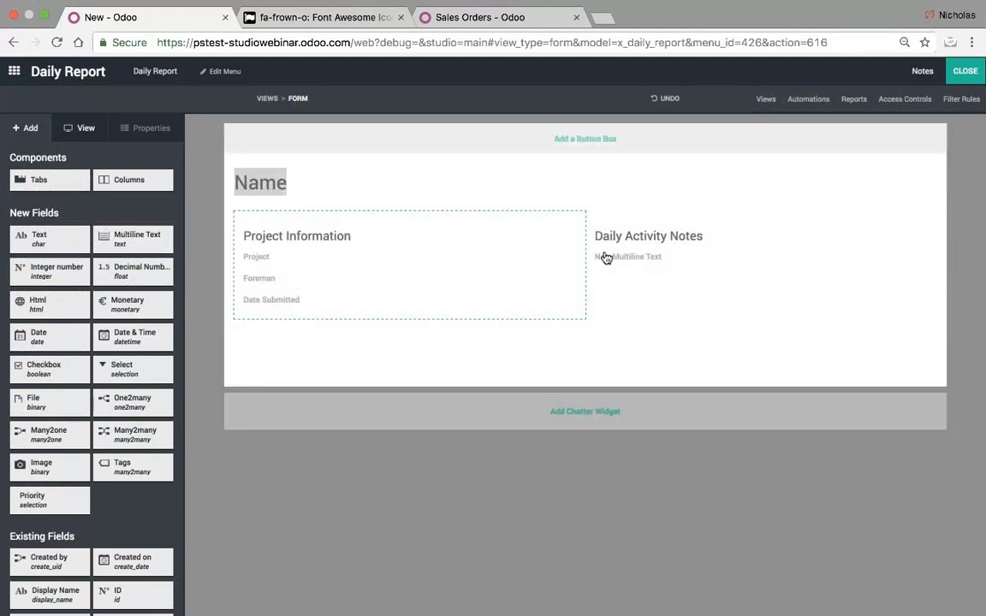
click(611, 259)
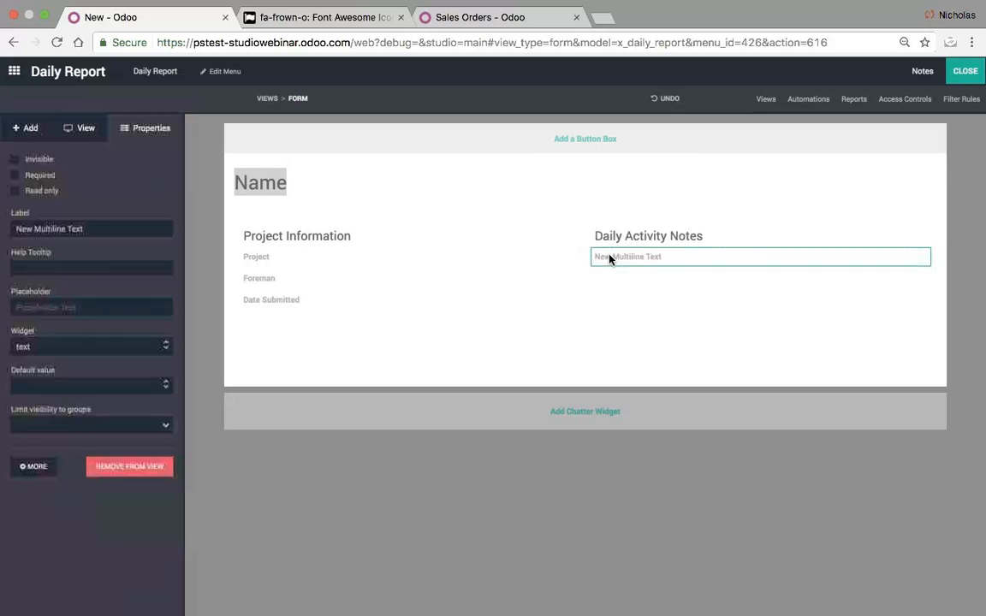
drag(104, 229, 2, 220)
text(Daily)
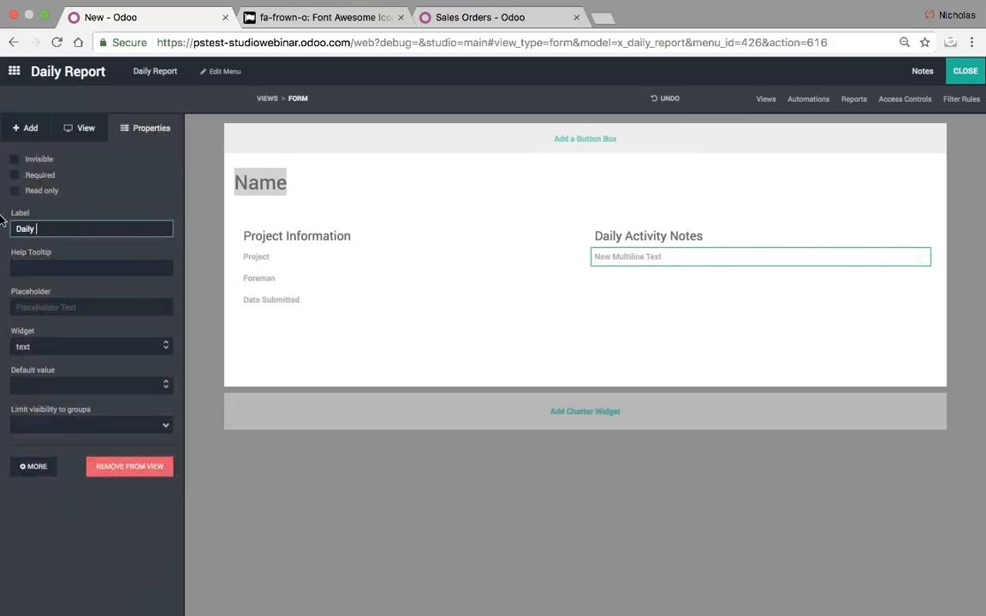
text( Activity Notes)
key(Return)
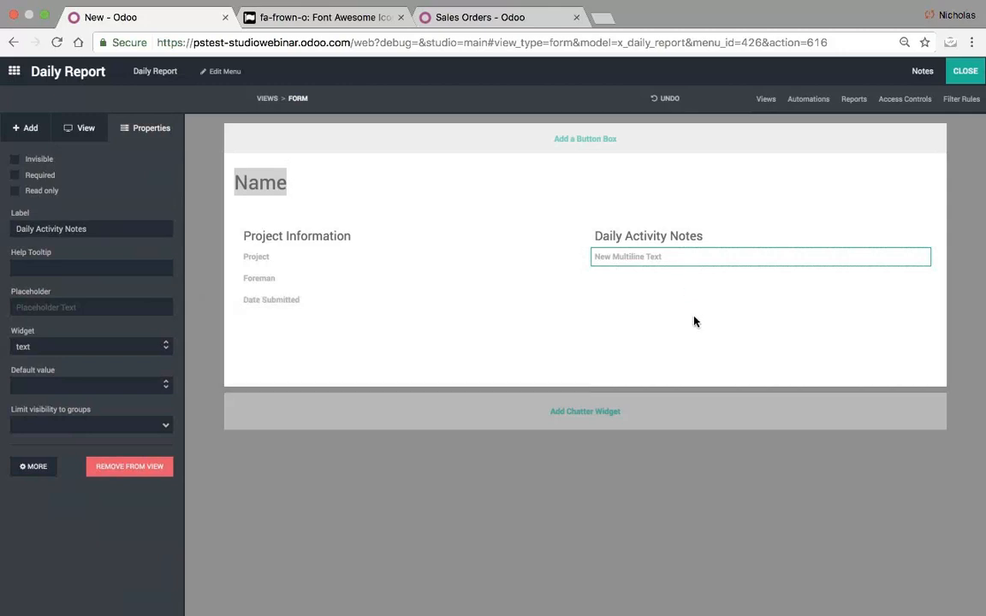
click(26, 127)
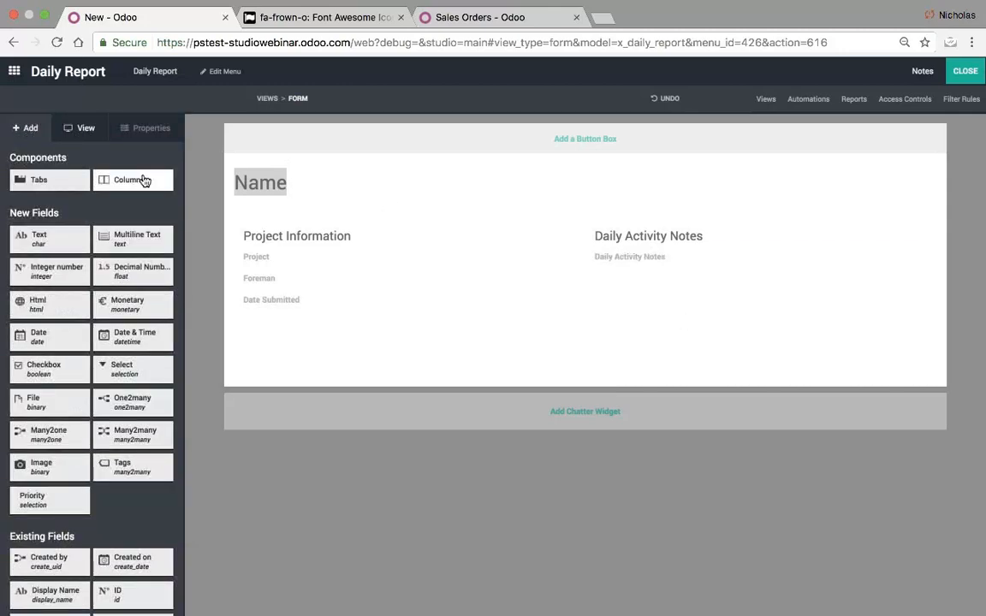
- Add a two-column row below Date Submitted titled 'Images' and 'Crew On-Site'
drag(143, 181, 607, 328)
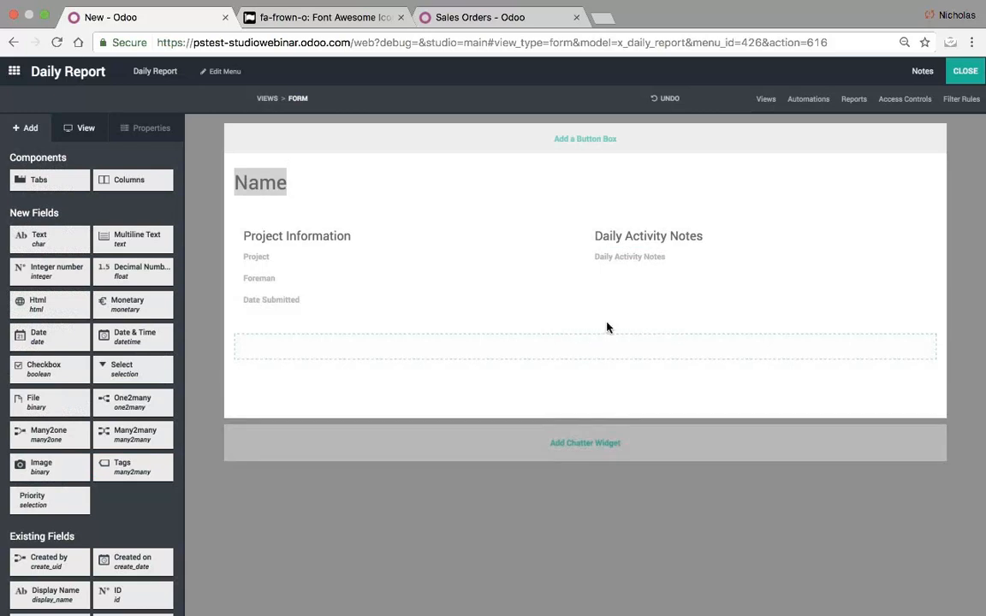
click(625, 377)
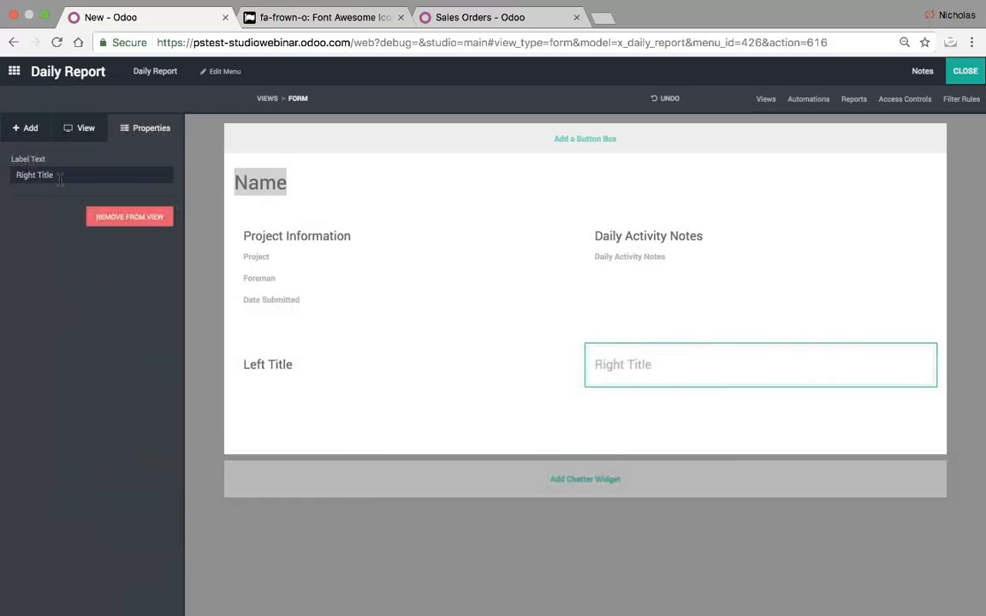
triple_click(60, 176)
text(Crew On)
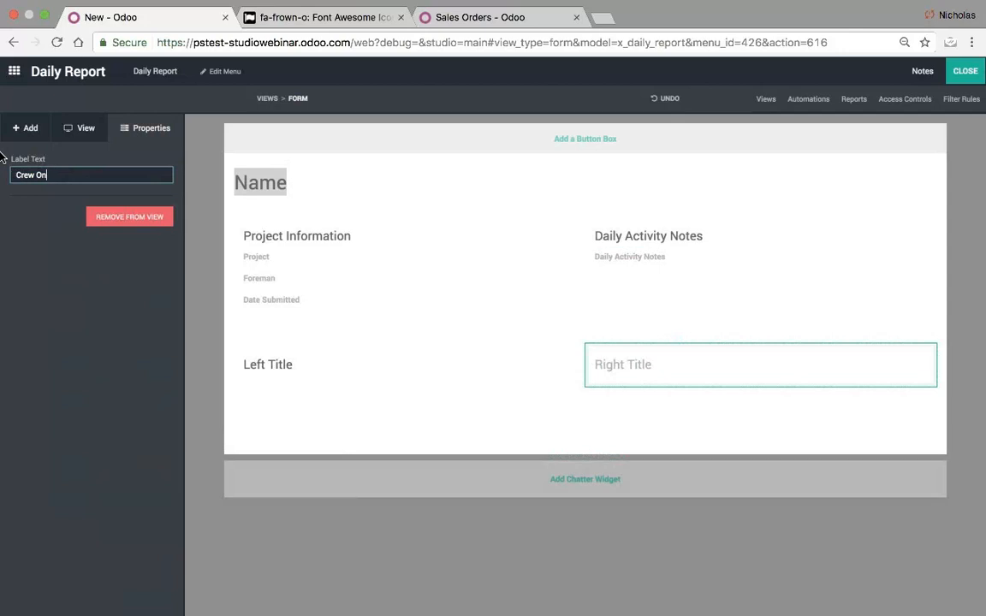
text(-Site)
click(235, 347)
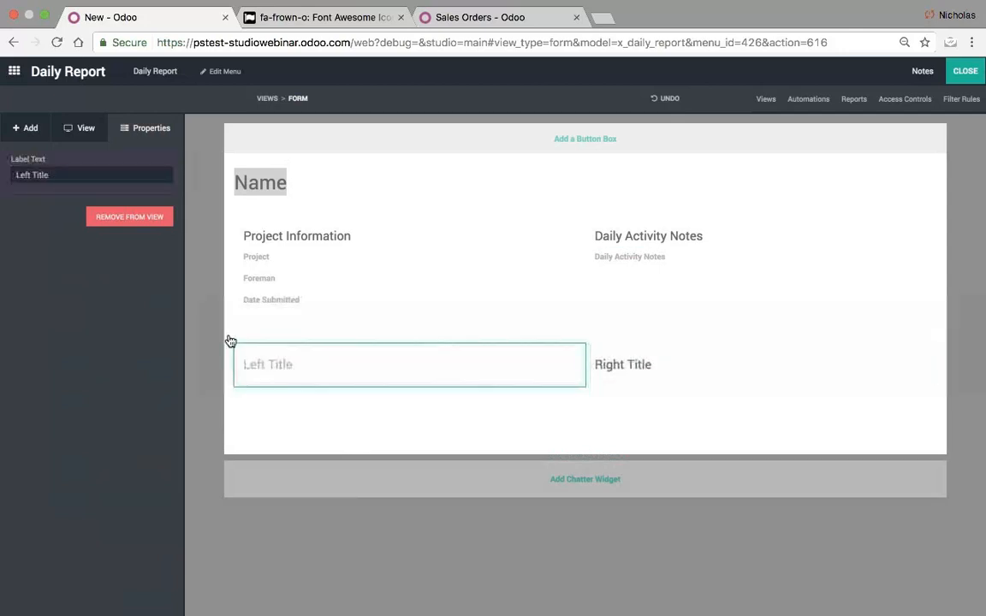
triple_click(75, 175)
text(Images)
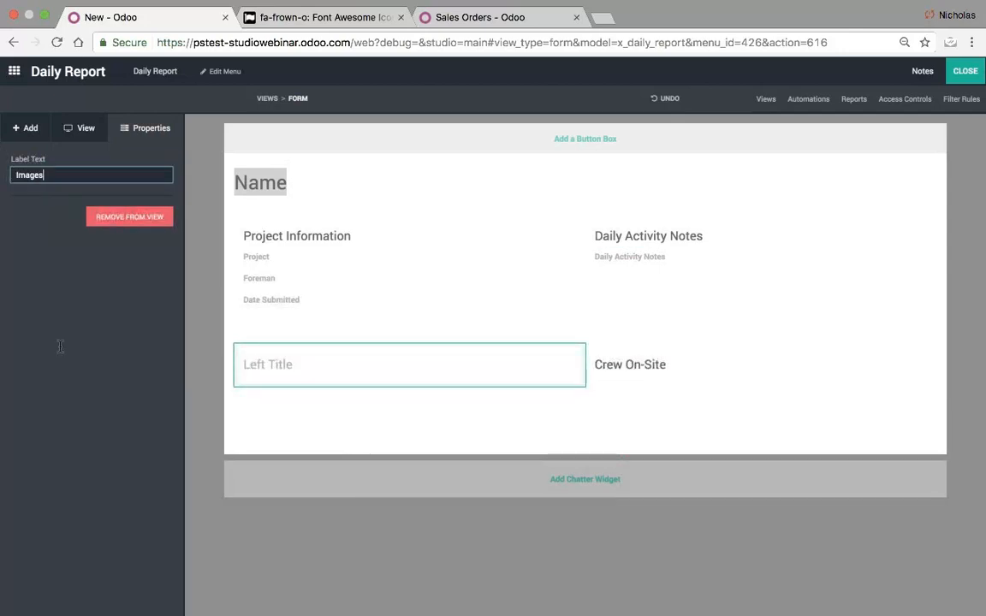
click(224, 420)
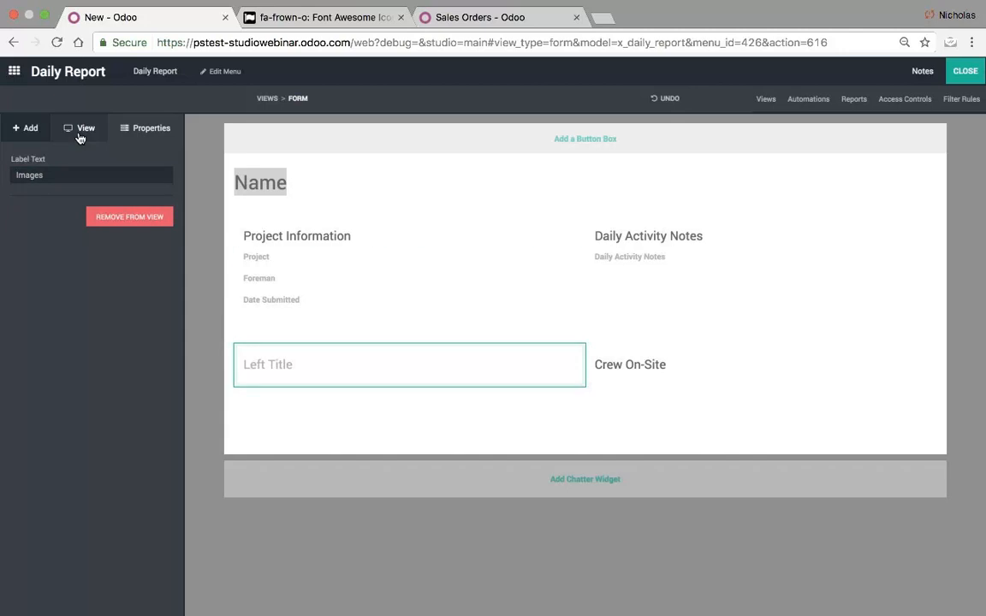
- Add an image field labelled 'Before' under Images
click(31, 131)
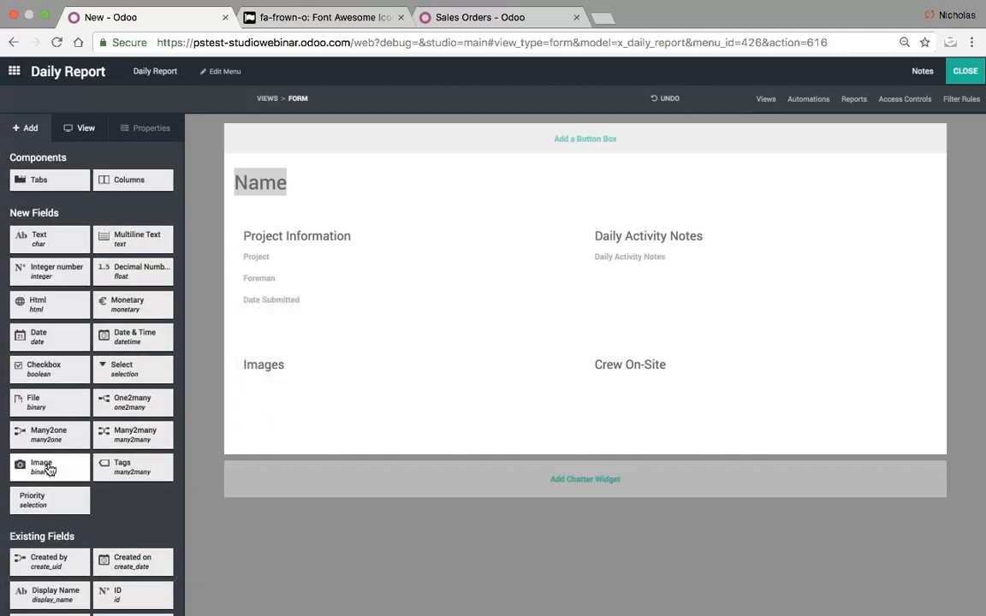
drag(43, 466, 292, 392)
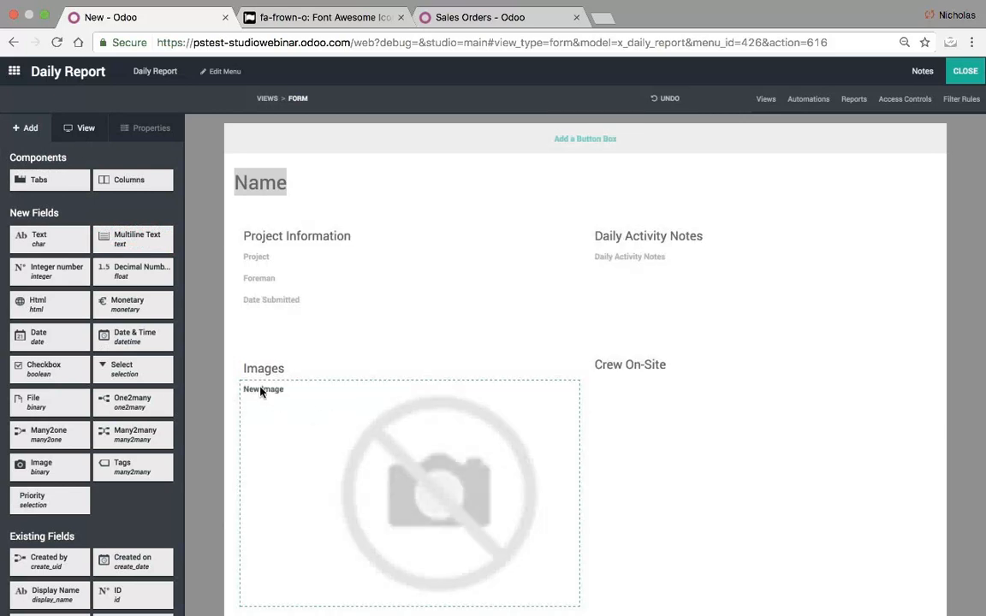
click(261, 395)
triple_click(71, 230)
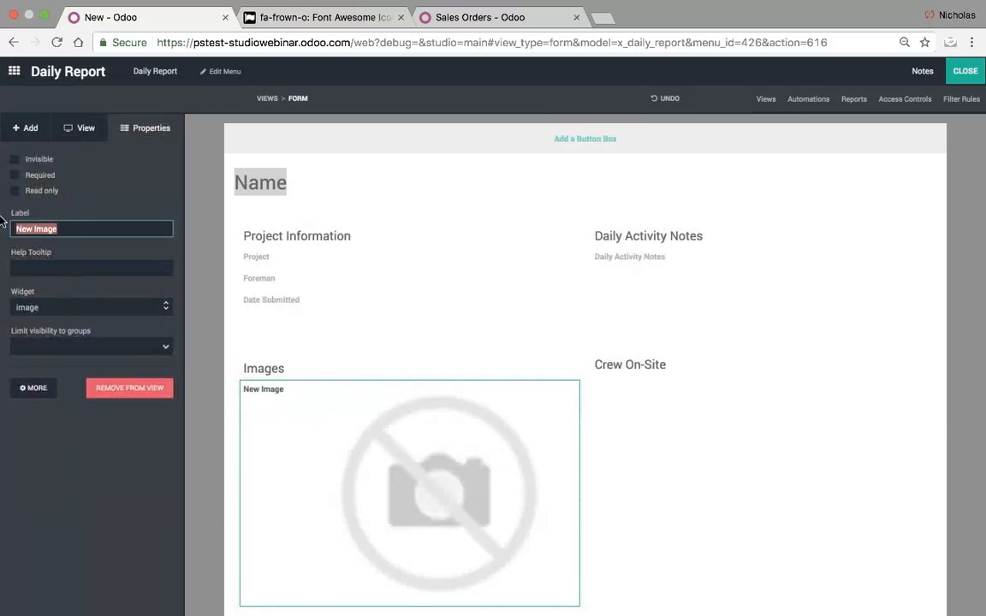
text(Before)
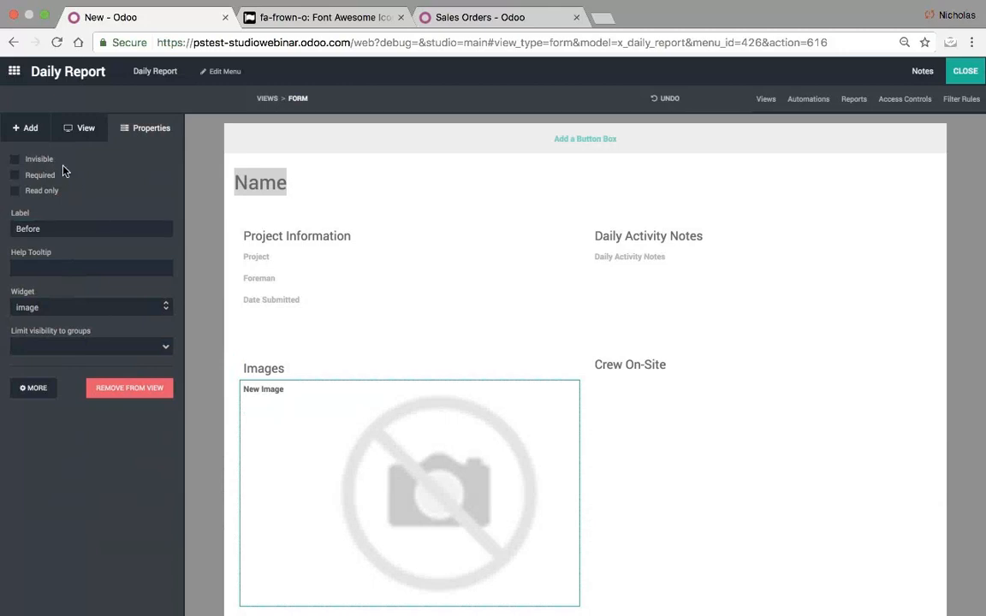
- Add a second image field labelled 'After' below Before
click(26, 130)
scroll(222, 500, down, 3)
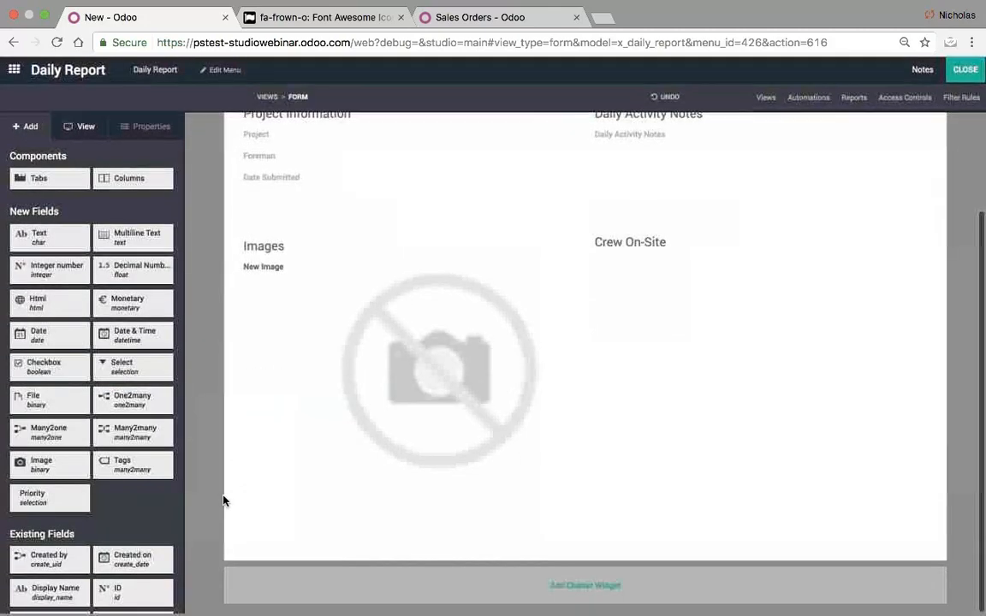
drag(48, 470, 370, 524)
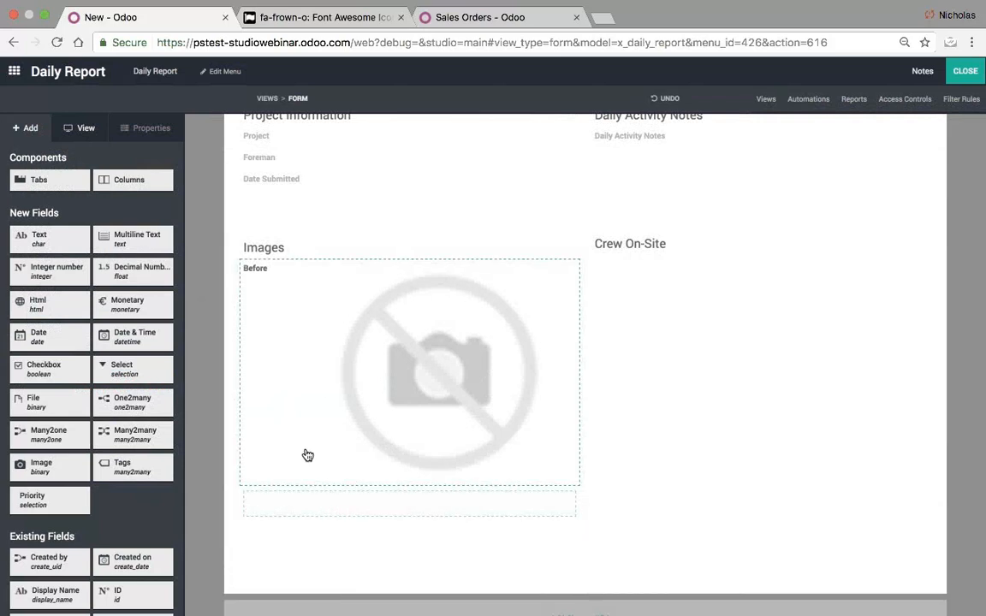
click(267, 513)
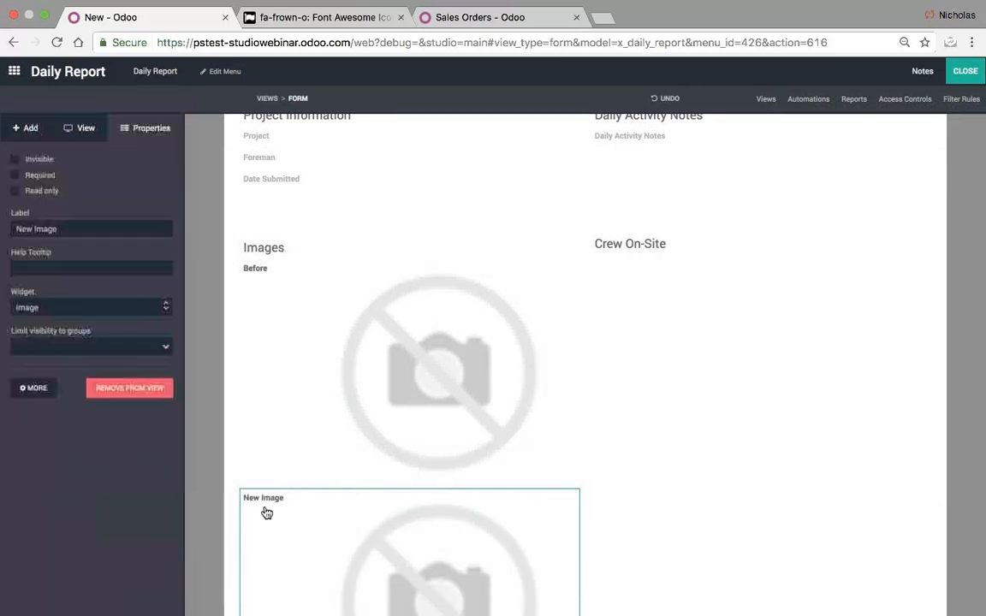
drag(68, 232, 3, 221)
text(After)
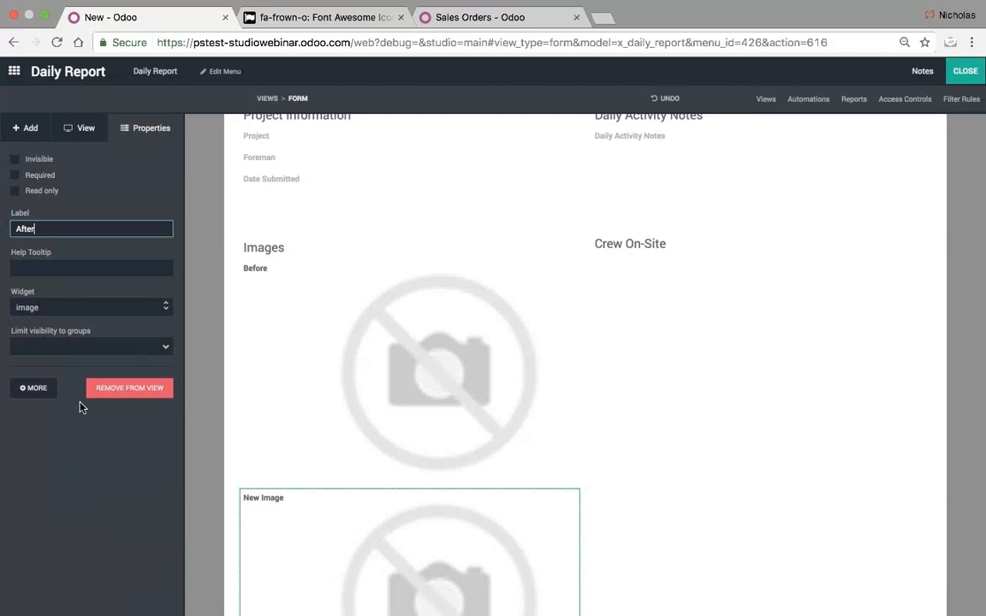
click(84, 467)
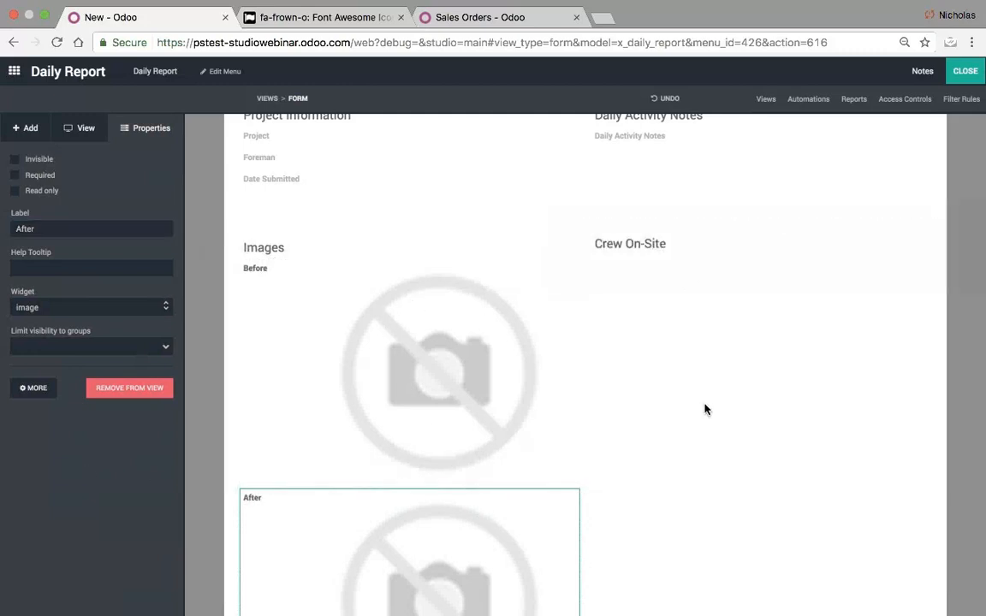
click(29, 129)
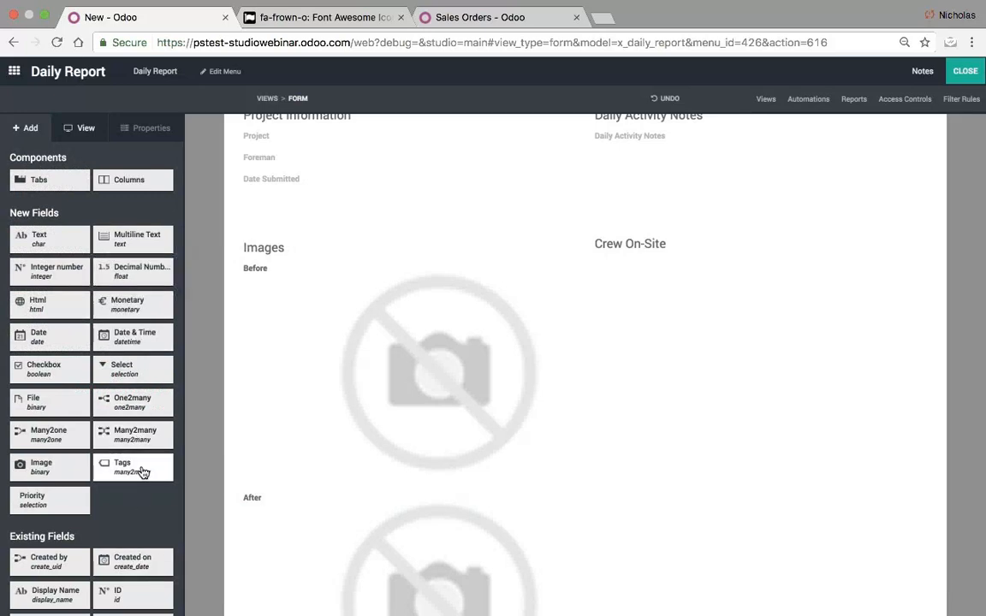
- Add a tags field related to Users under Crew On-Site
drag(131, 466, 670, 262)
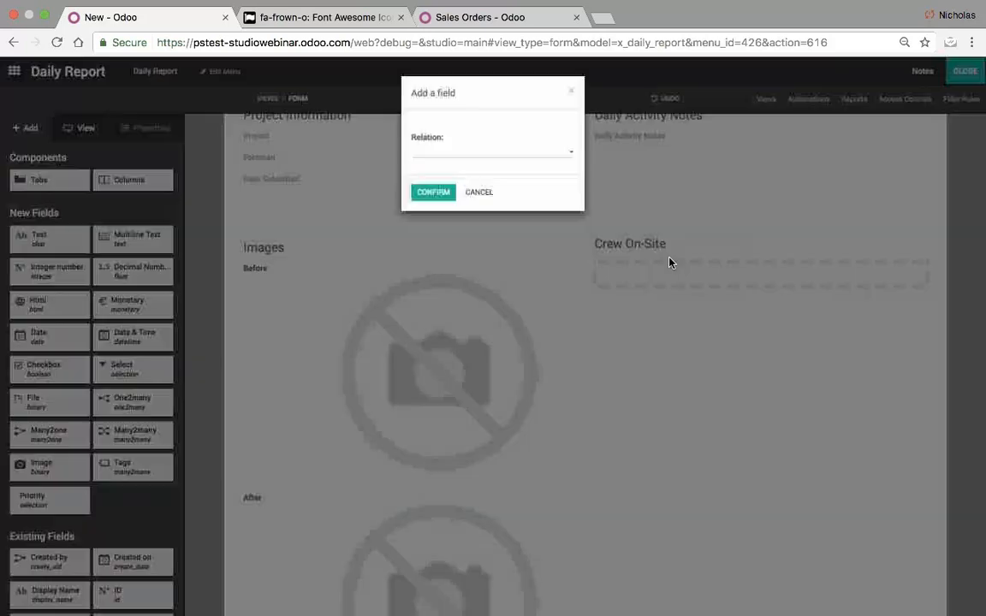
click(466, 152)
text(User)
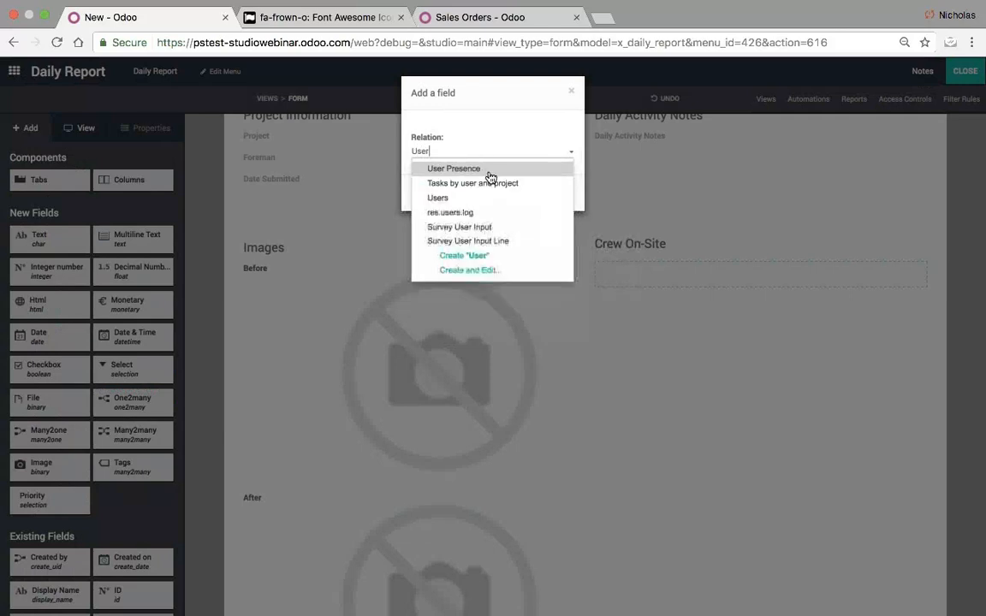
click(481, 196)
click(433, 197)
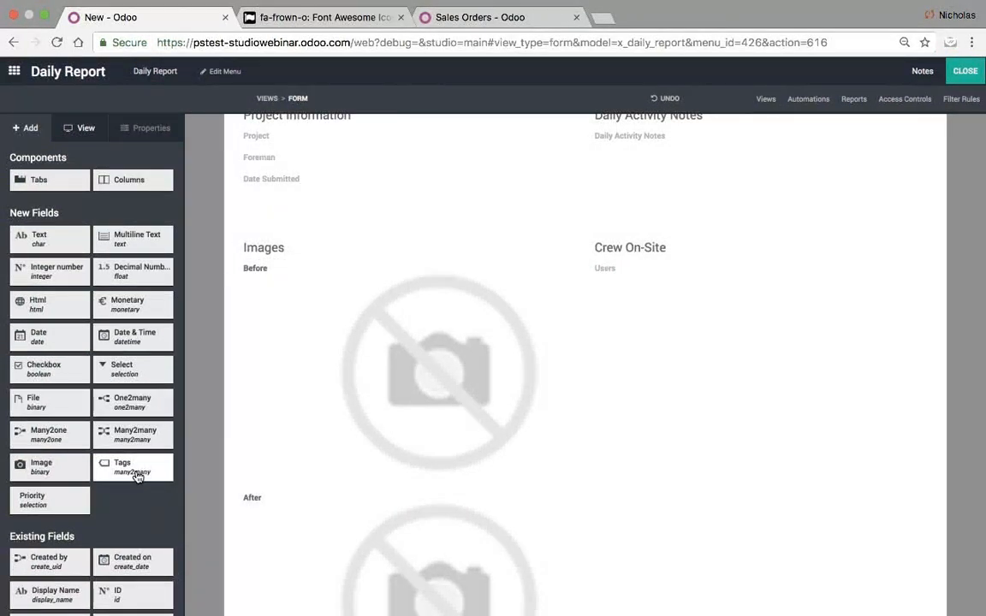
- Add a second tags field related to Equipment under Crew On-Site
drag(134, 466, 672, 291)
click(467, 151)
text(E)
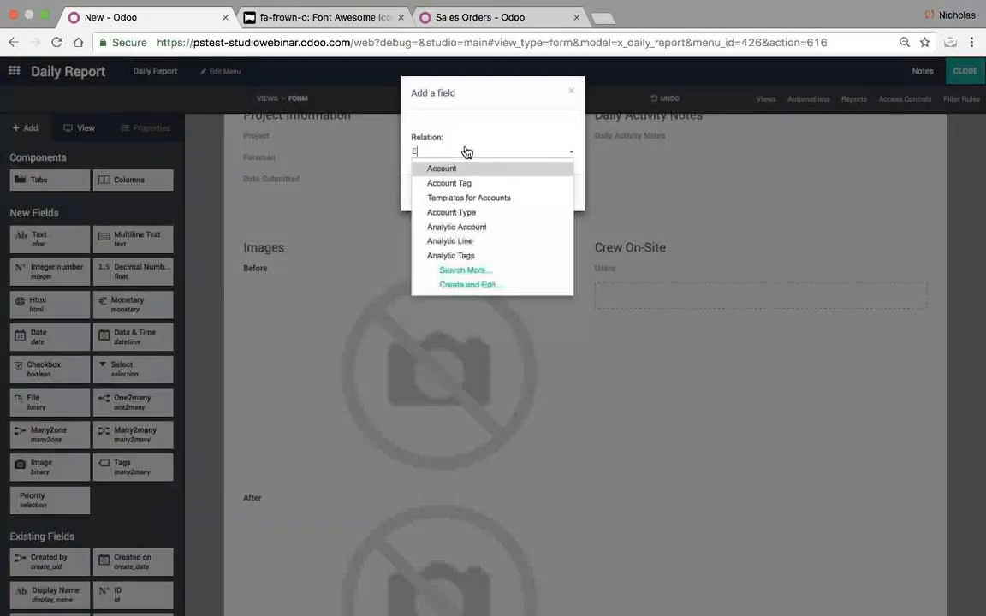
text(quo)
key(BackSpace)
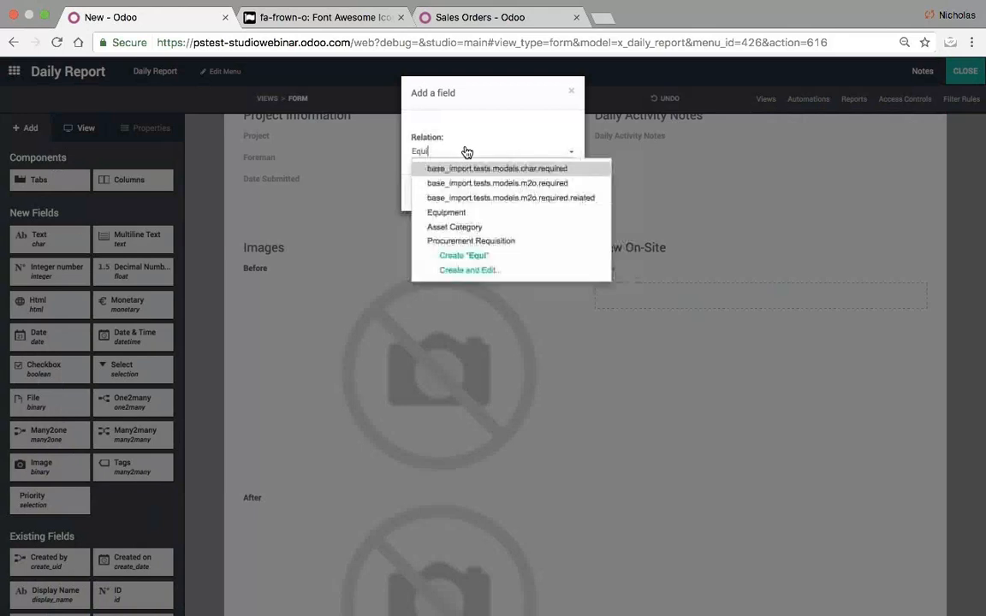
key(Down)
key(Down)
key(Down)
key(Return)
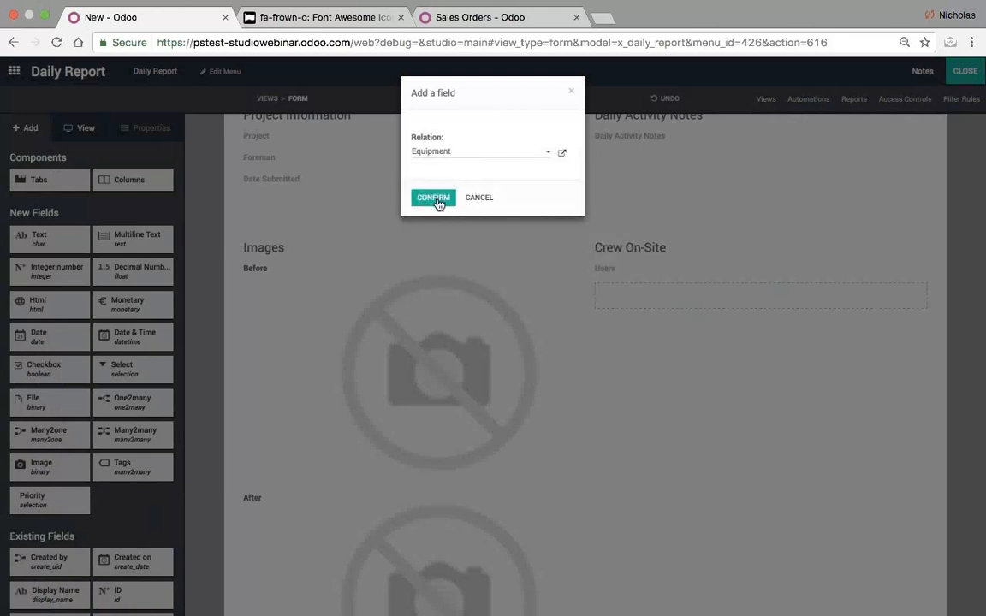
click(394, 179)
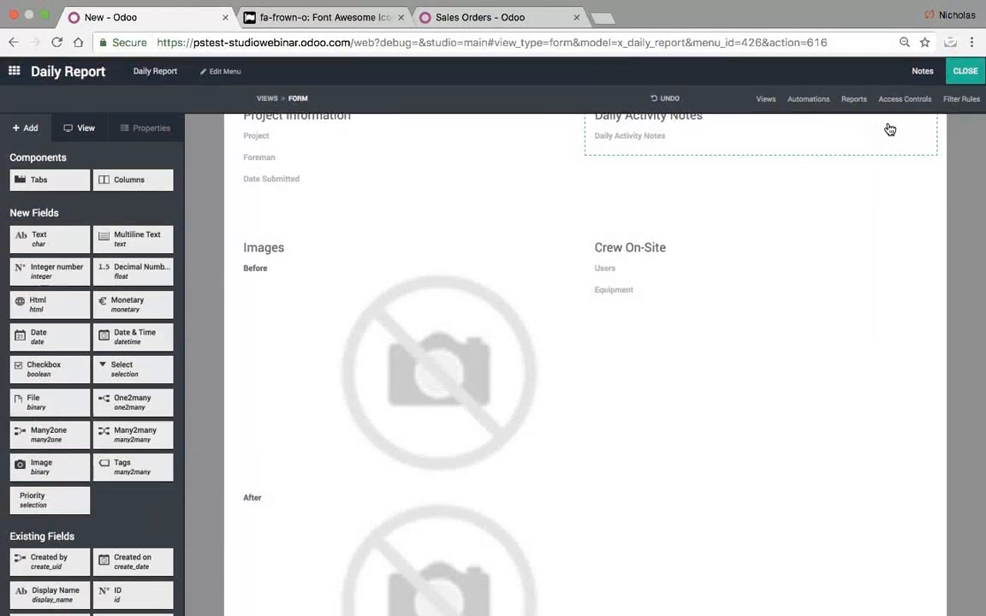
- Preview the live Daily Report form, then return to Studio and select its Name field
click(960, 81)
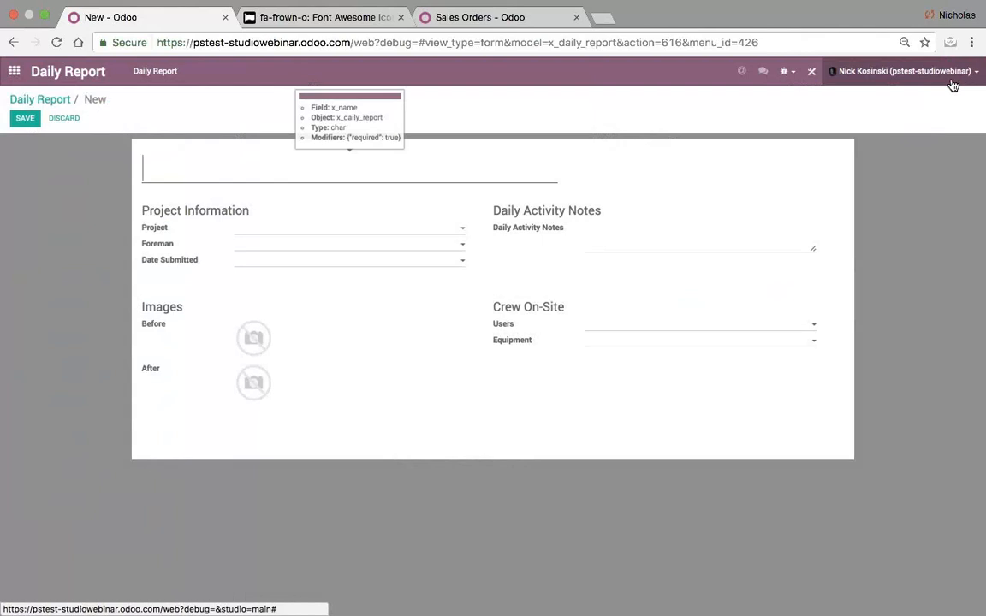
click(816, 76)
click(273, 194)
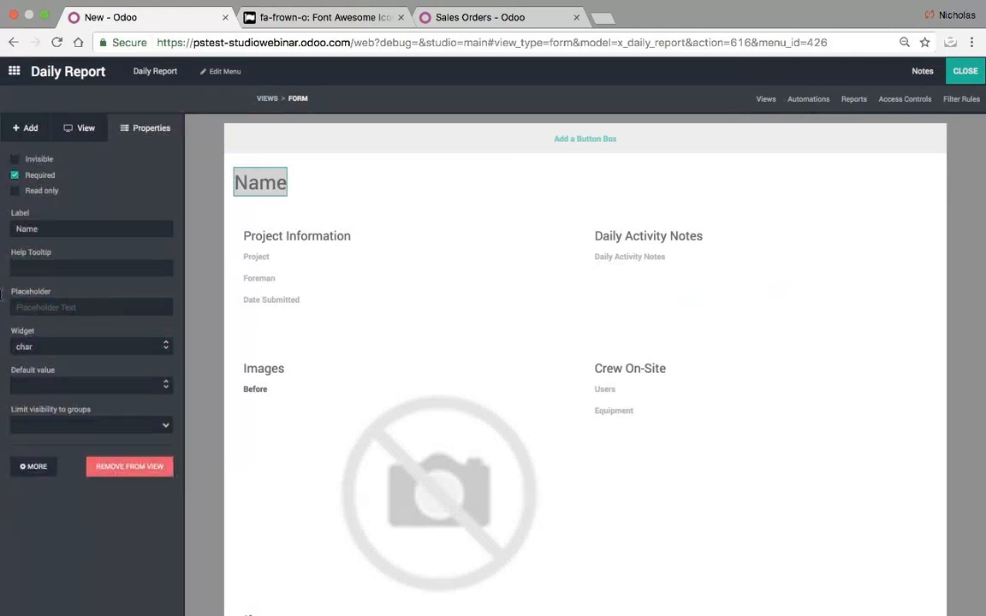
- Give the Name field the placeholder 'Title of DAR' and test saving a report
click(13, 305)
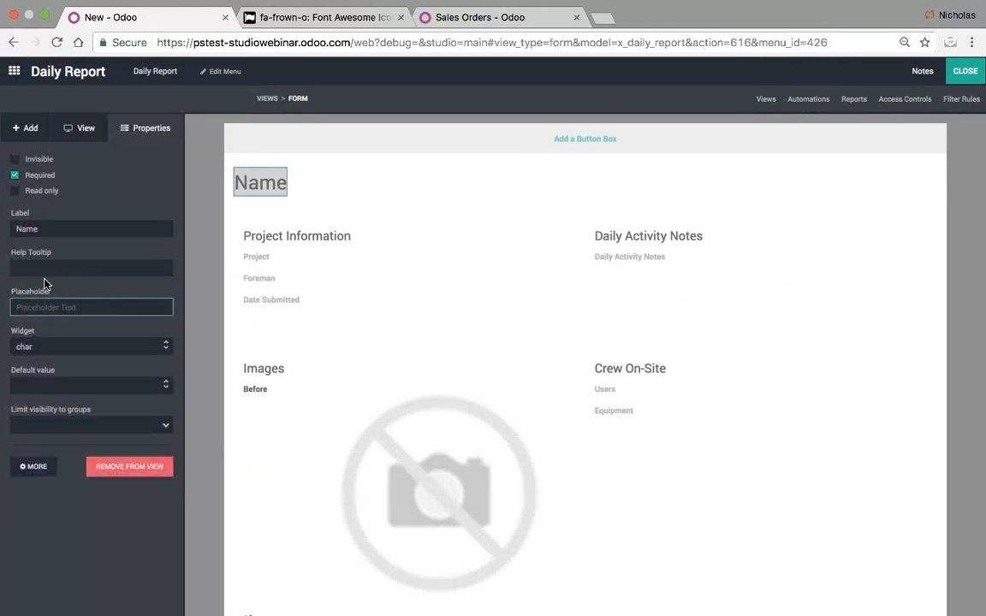
text(Title of DAR)
click(75, 546)
click(964, 84)
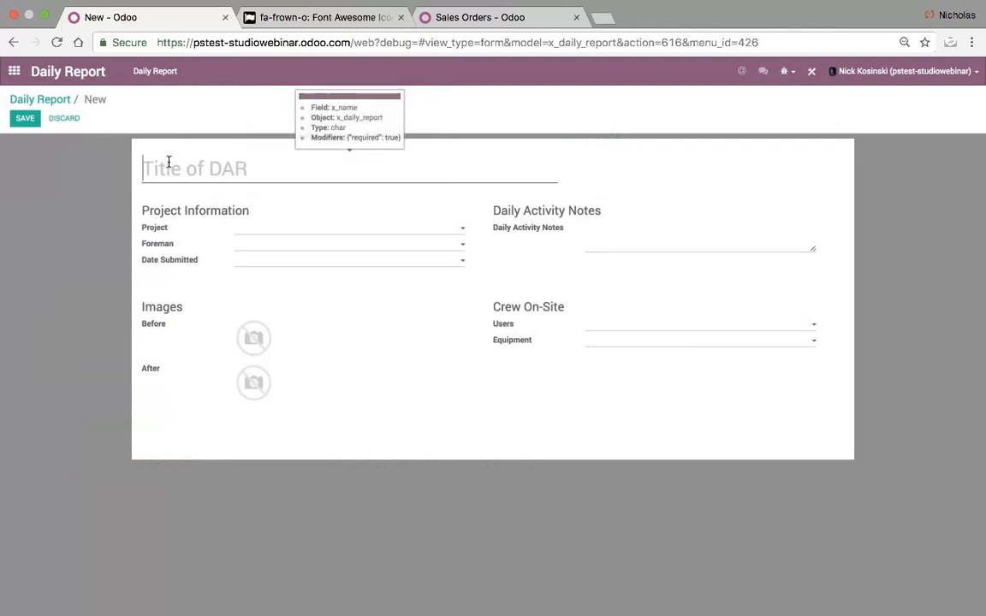
click(26, 120)
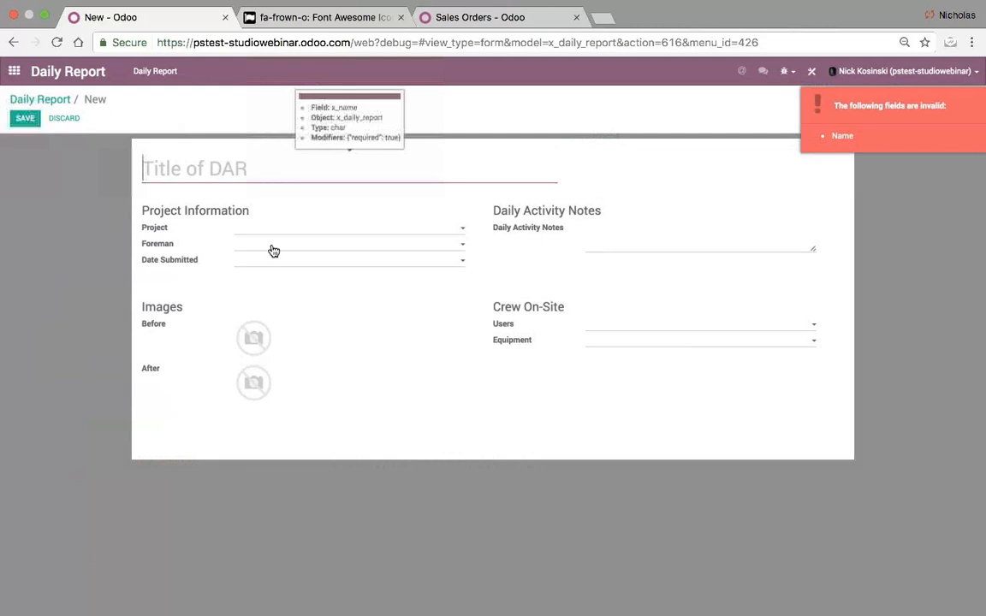
- Remove the Name field from the form view and return to the live form
click(812, 71)
click(263, 183)
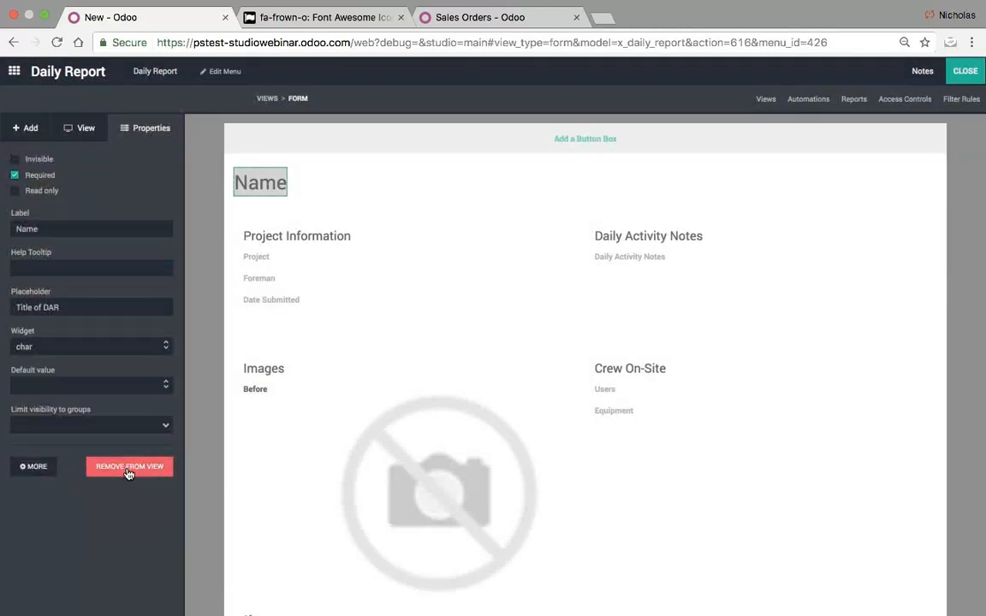
click(129, 466)
click(314, 161)
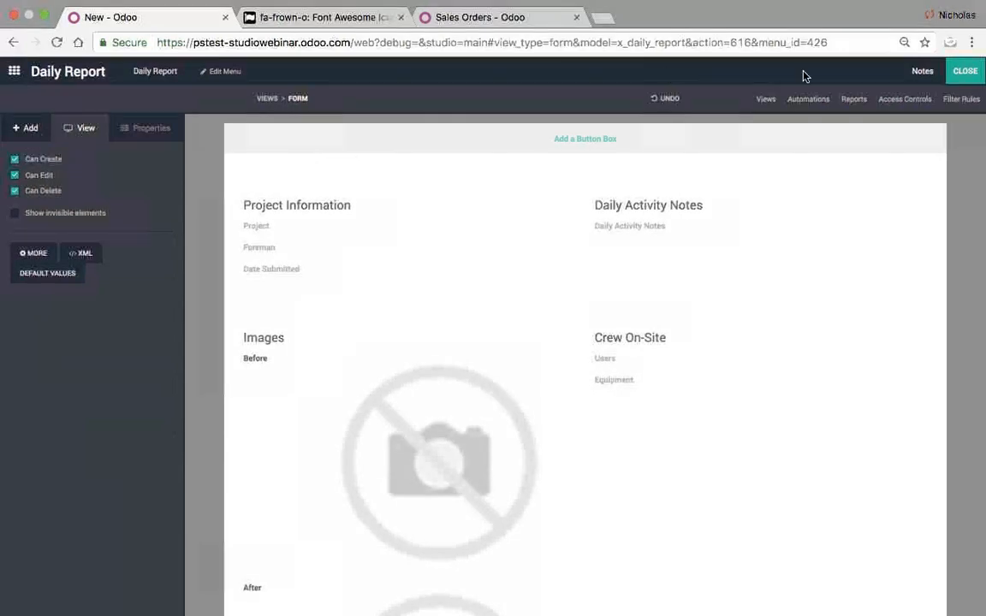
click(965, 72)
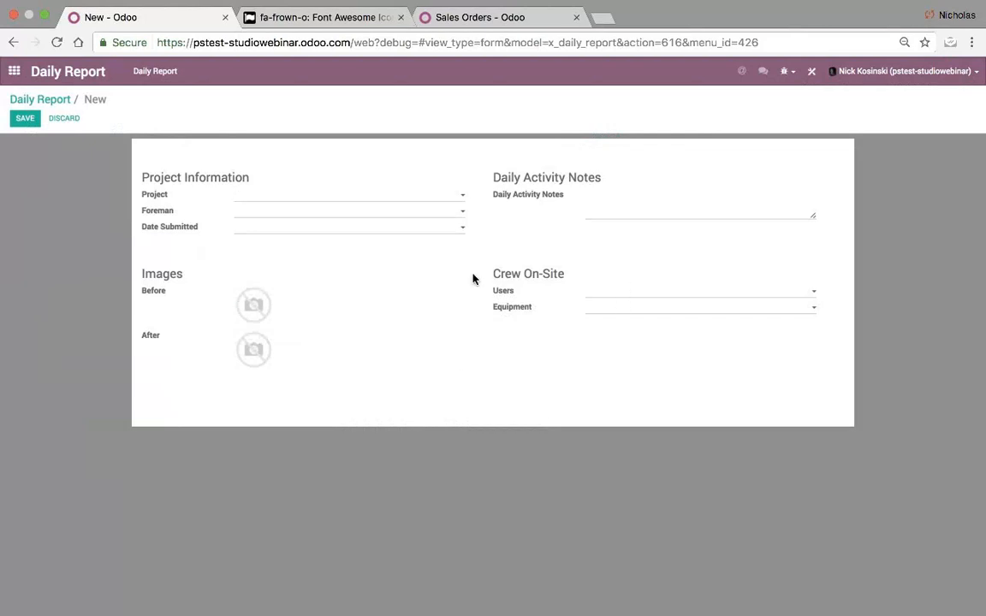
- Save the new daily report, then reopen it from the list for editing
click(23, 120)
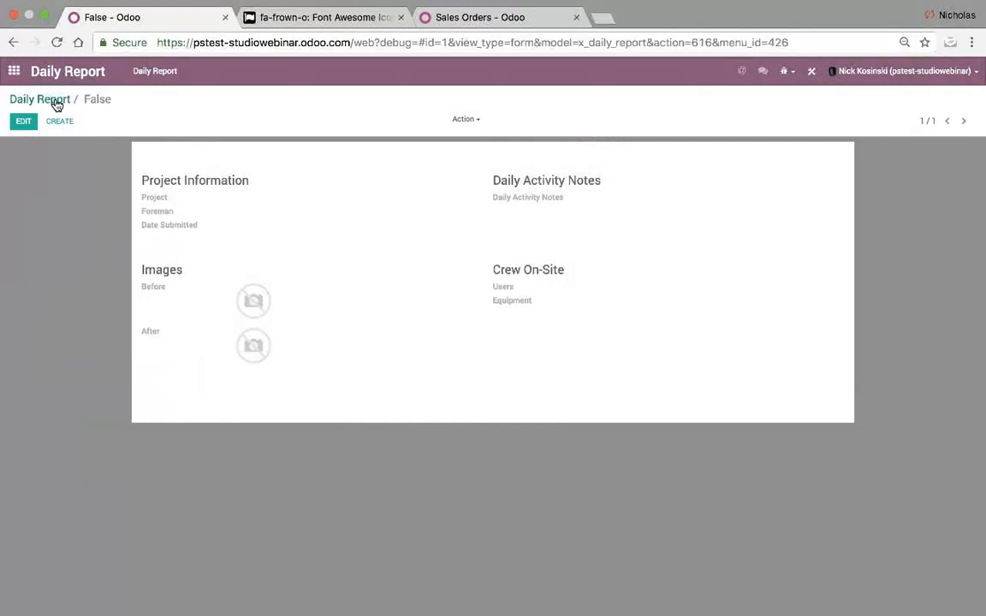
click(57, 103)
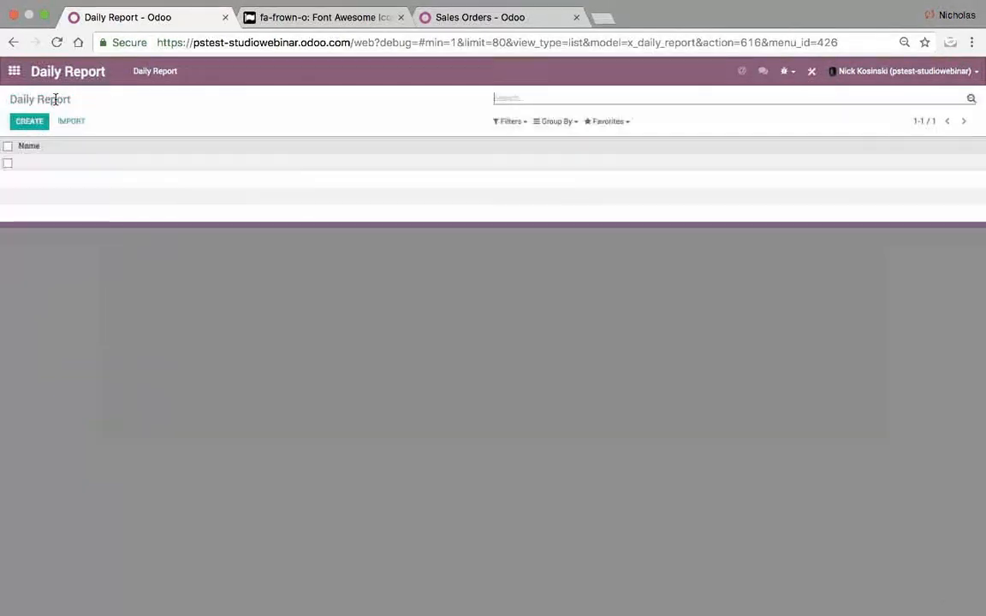
click(63, 162)
click(9, 118)
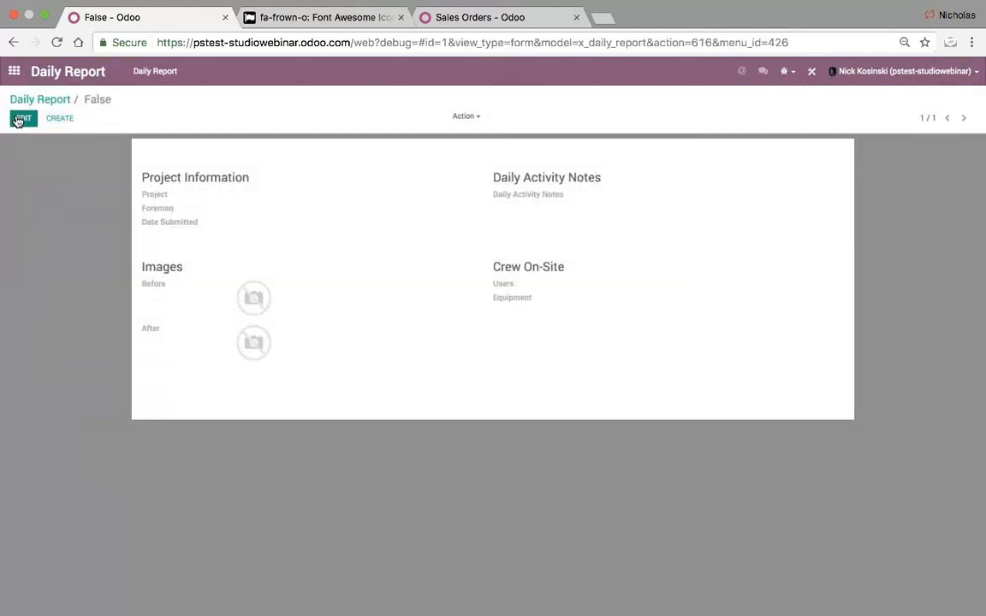
- Set project Wegmans, foreman to the current user, date 04/13/2017, and write activity notes
click(266, 194)
click(274, 213)
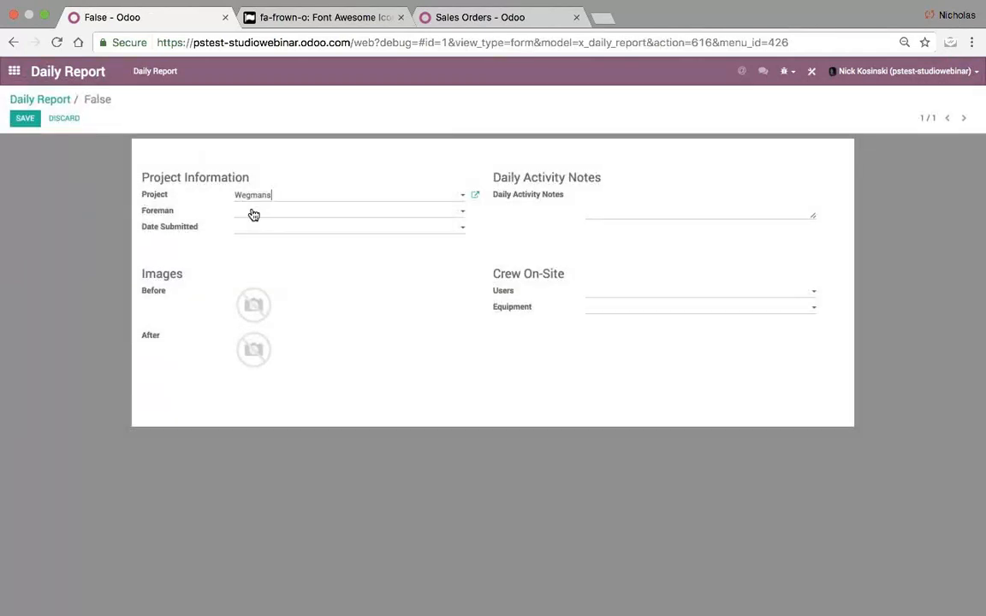
click(254, 215)
click(304, 224)
click(304, 224)
click(339, 324)
click(646, 202)
- Add the current user to the crew, create equipment 'Bobcat 101', and save the report
click(591, 293)
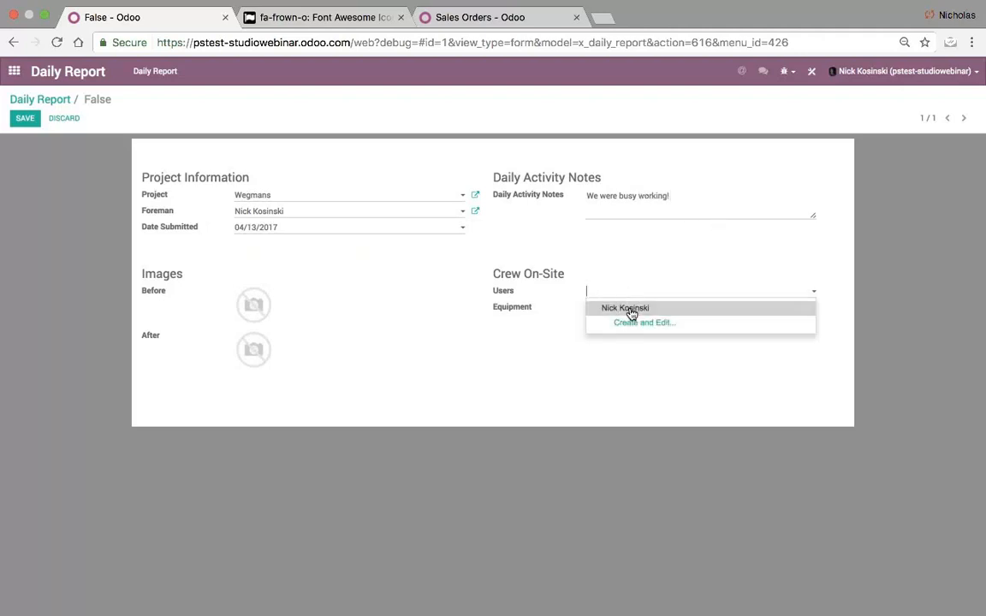
click(630, 309)
click(616, 310)
click(643, 322)
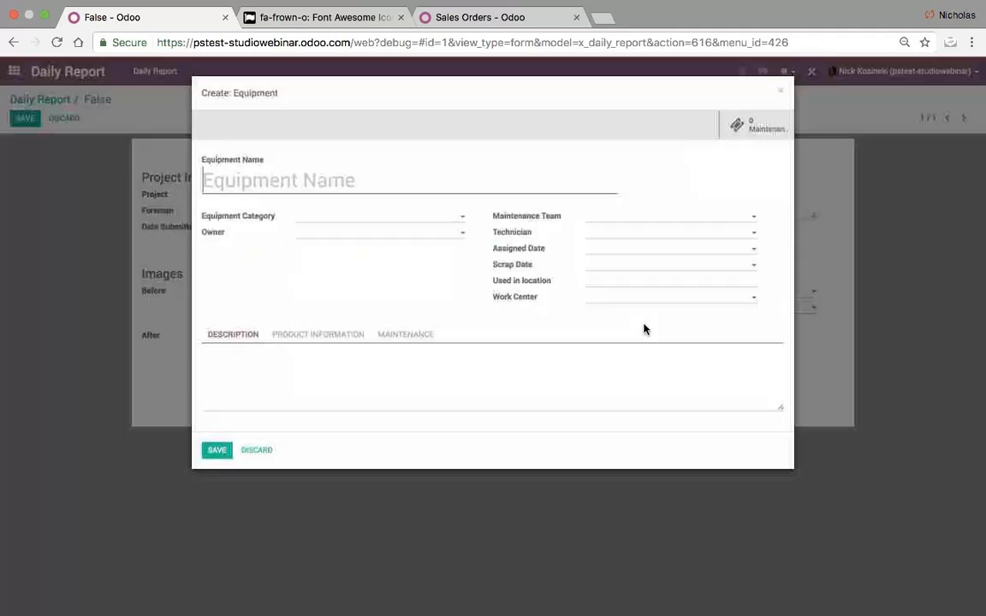
text(Bobcat 101)
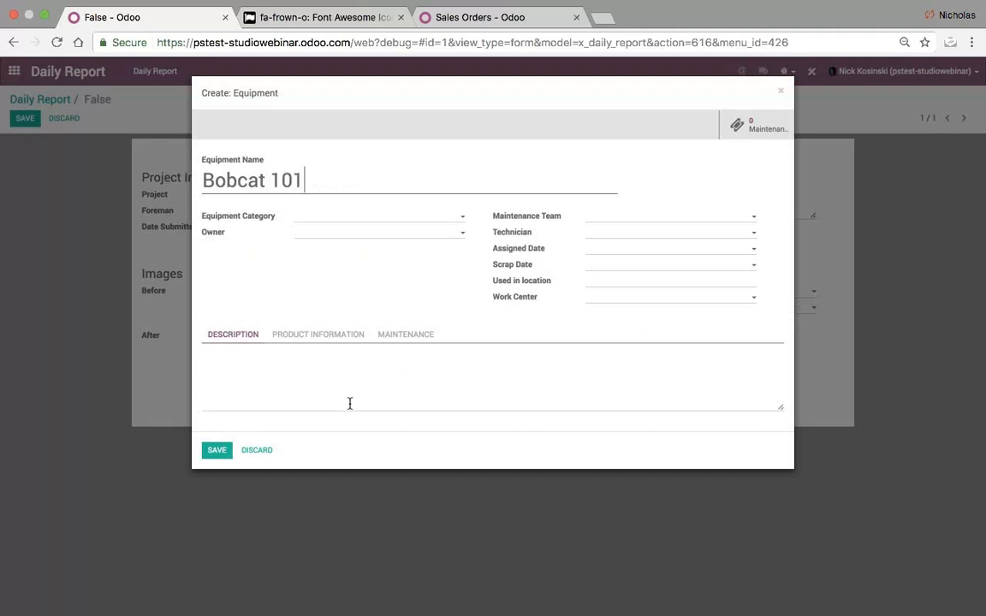
click(216, 449)
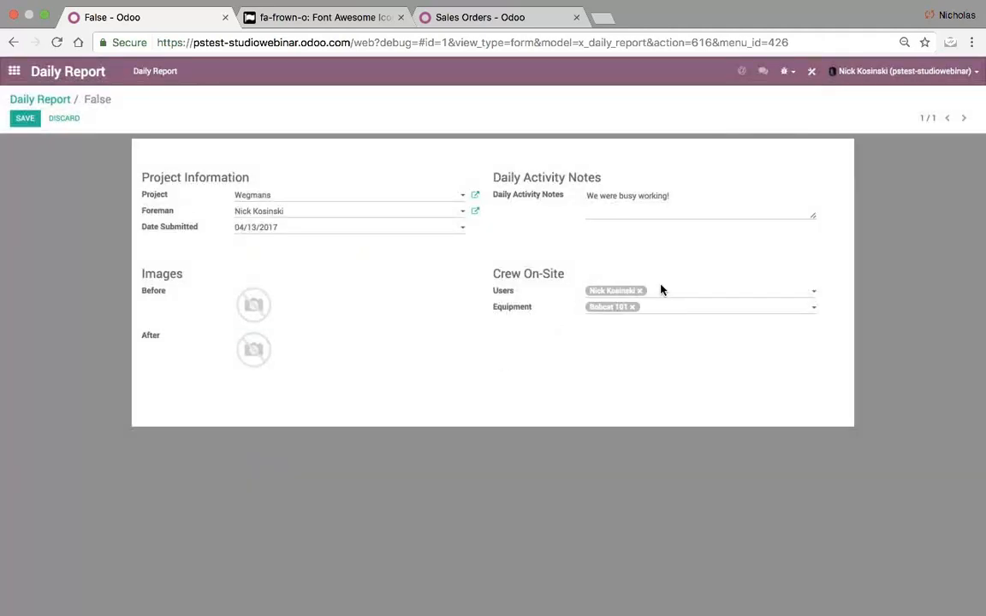
click(660, 291)
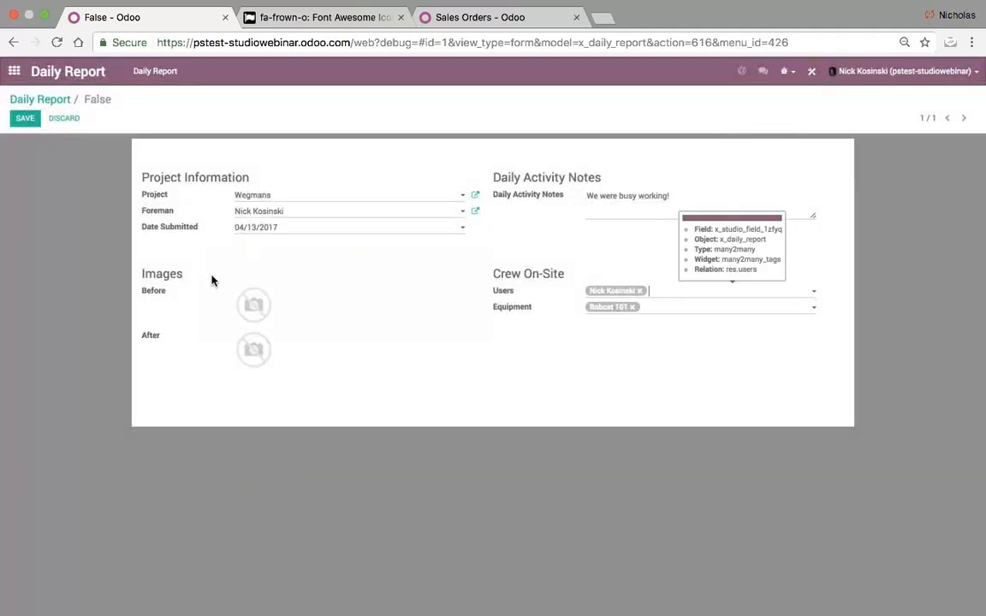
mouse_move(244, 305)
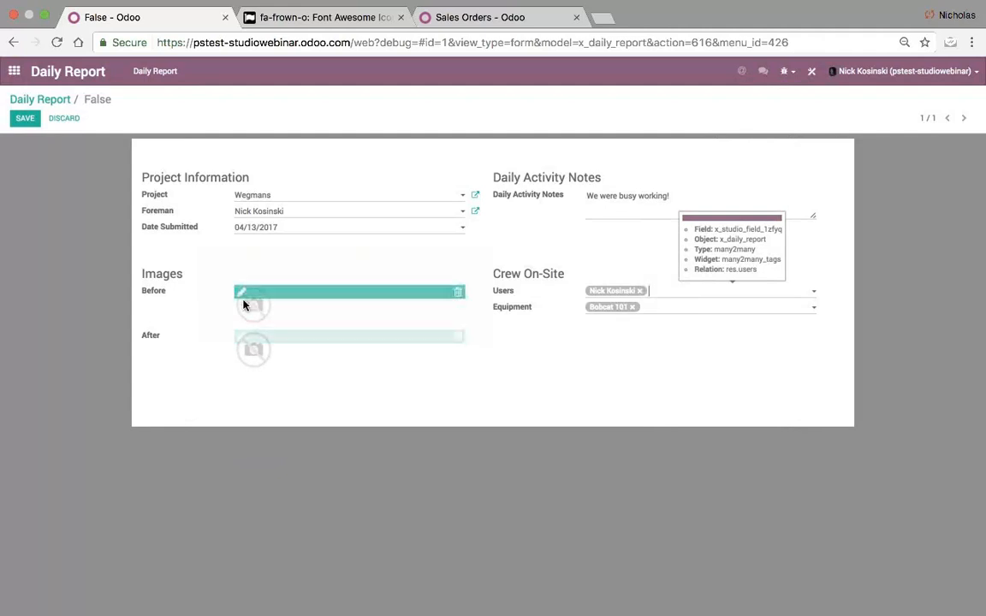
click(24, 118)
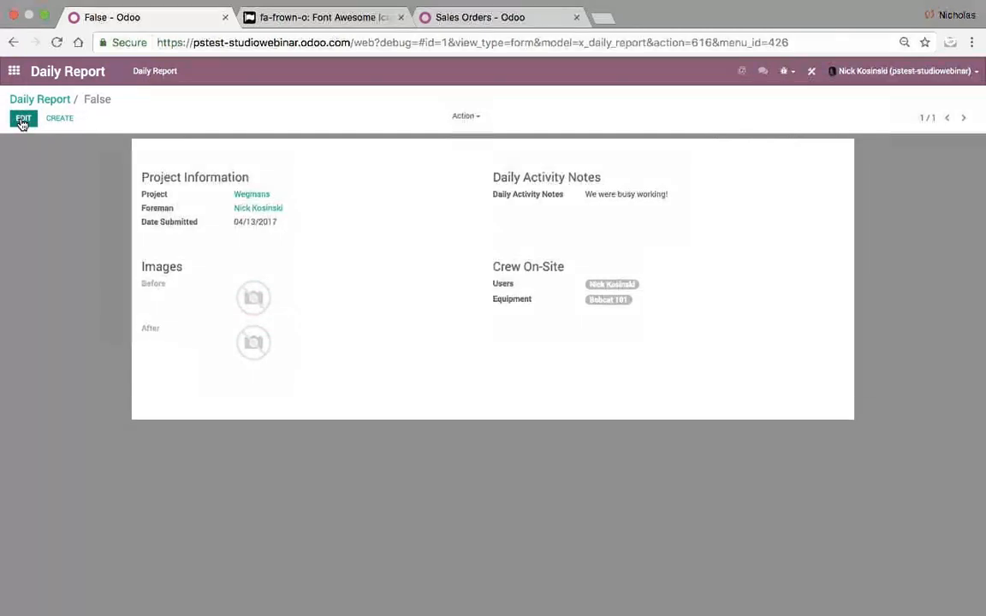
- Add a chatter widget below the Daily Report form in Studio
click(813, 71)
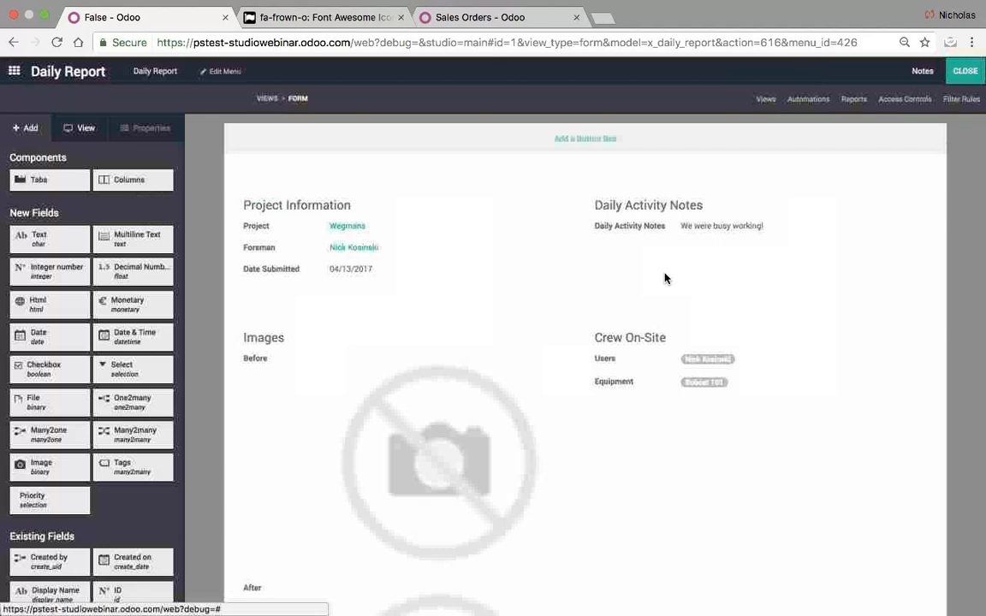
scroll(548, 475, down, 5)
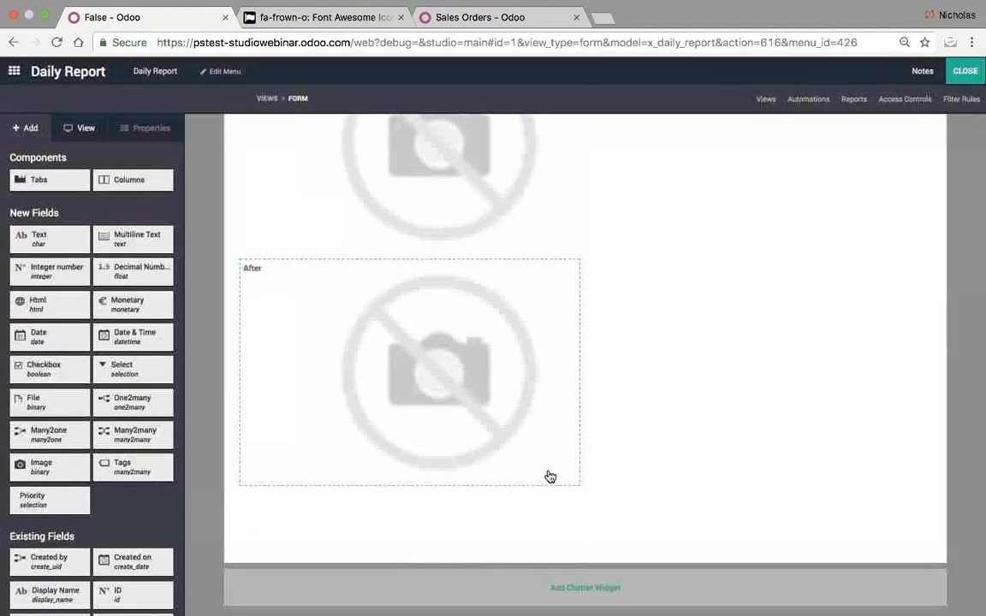
click(576, 588)
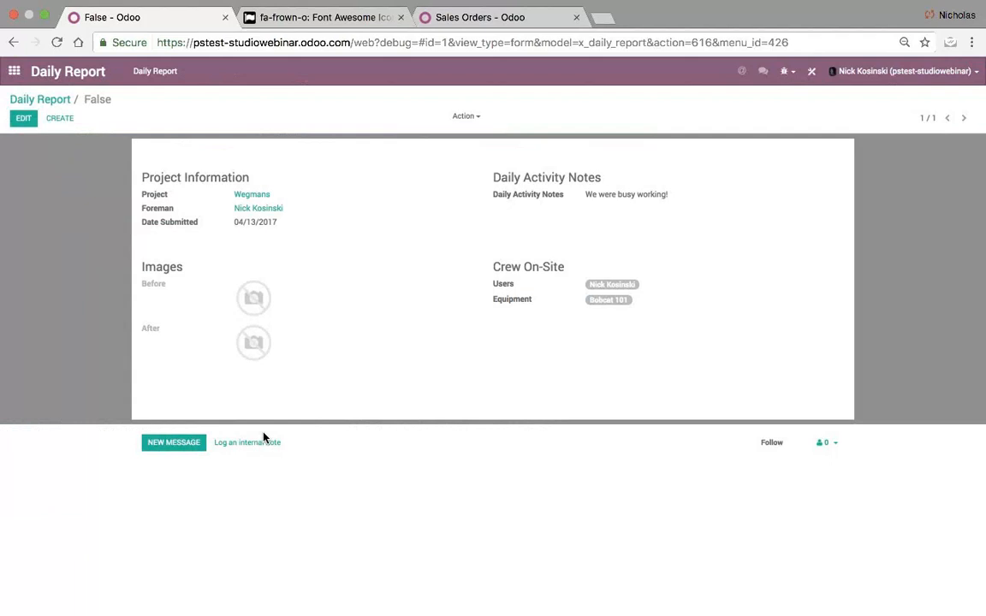
- Log an internal note 'Hey man!' mentioning a colleague on the report
click(242, 443)
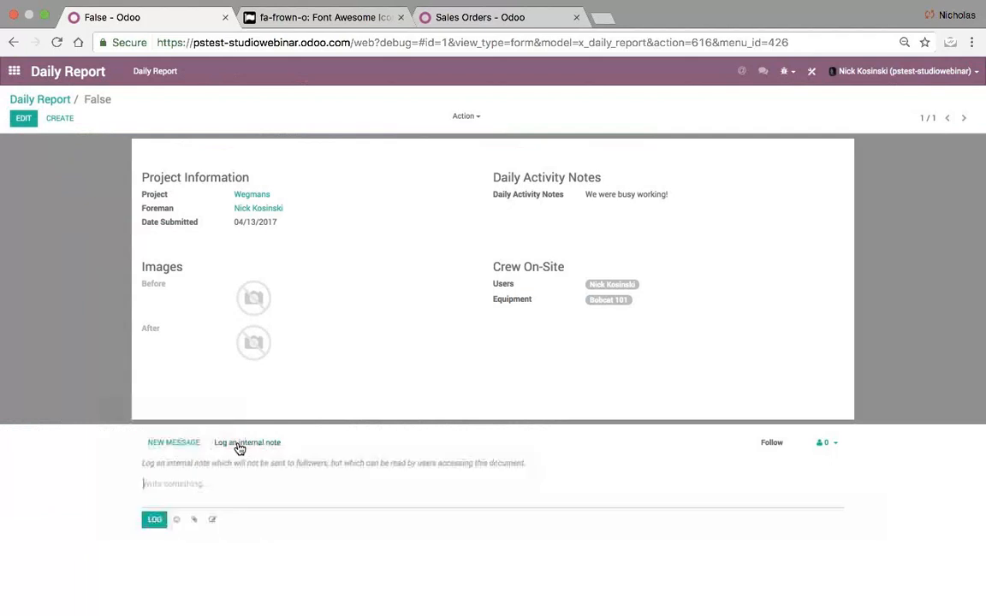
text(@)
key(Return)
text(Hey man!)
click(154, 519)
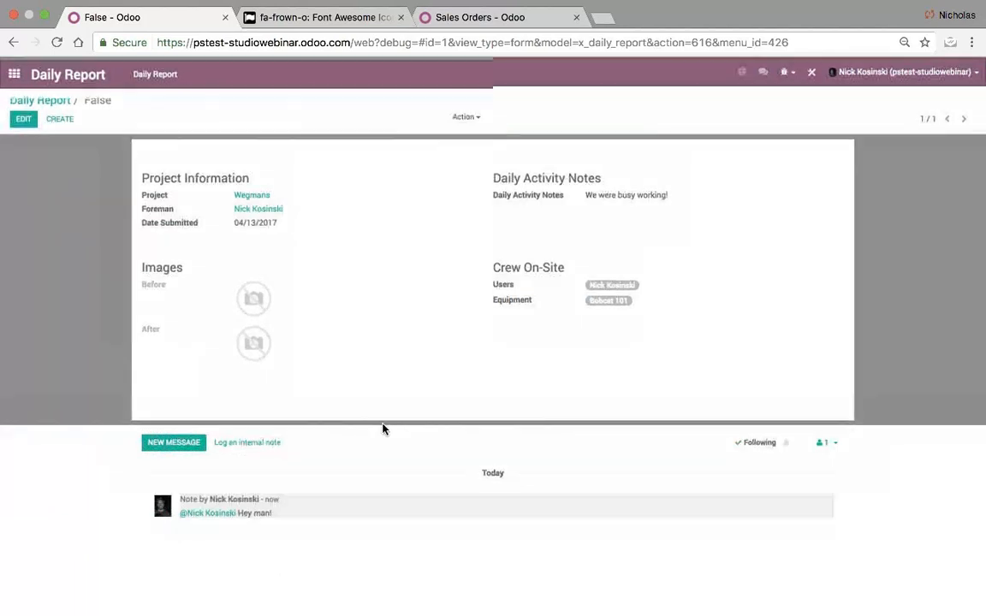
- Go back to the Daily Report list and then the apps home screen
mouse_move(382, 428)
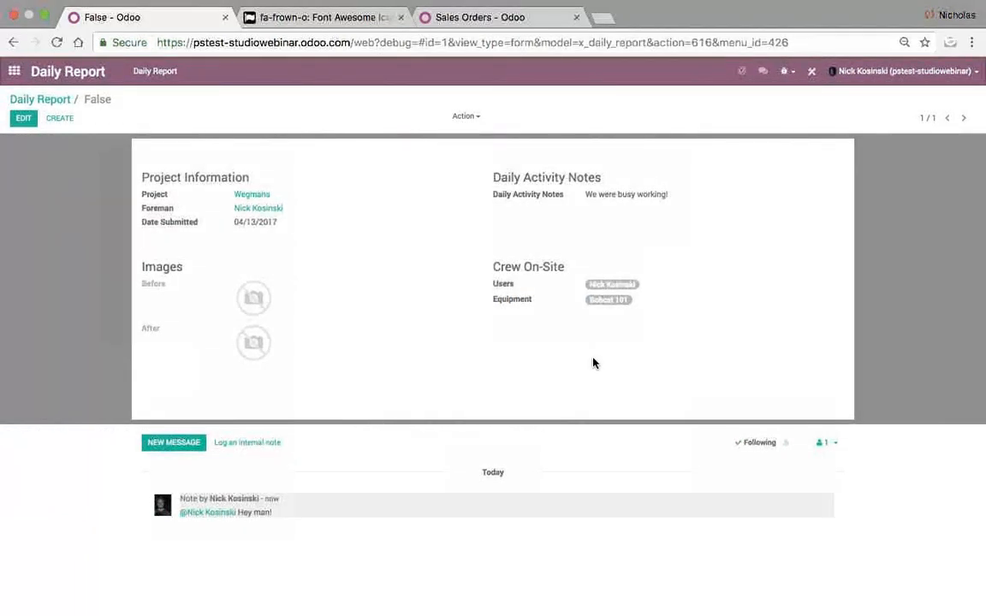
click(51, 100)
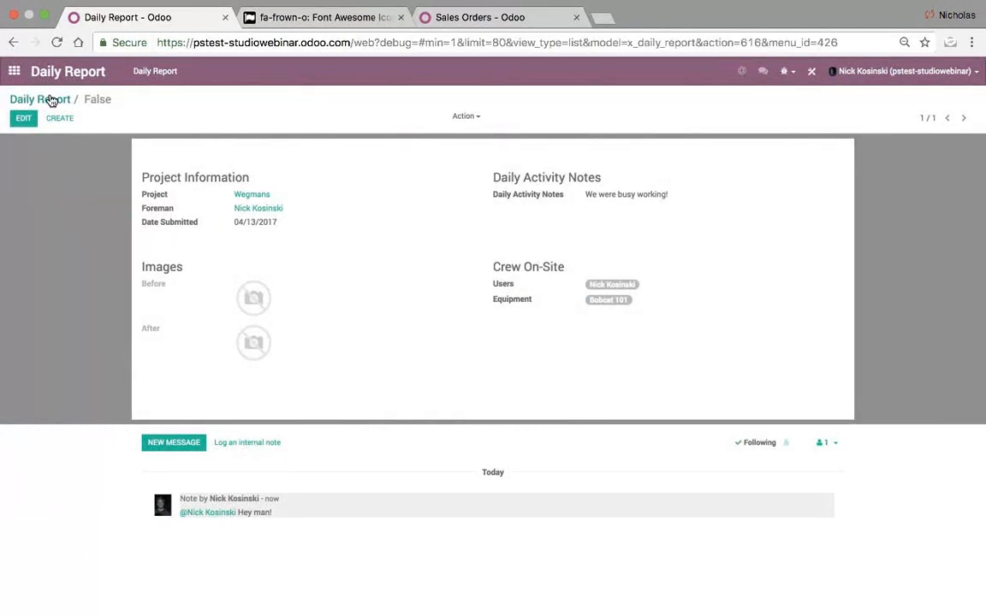
click(16, 72)
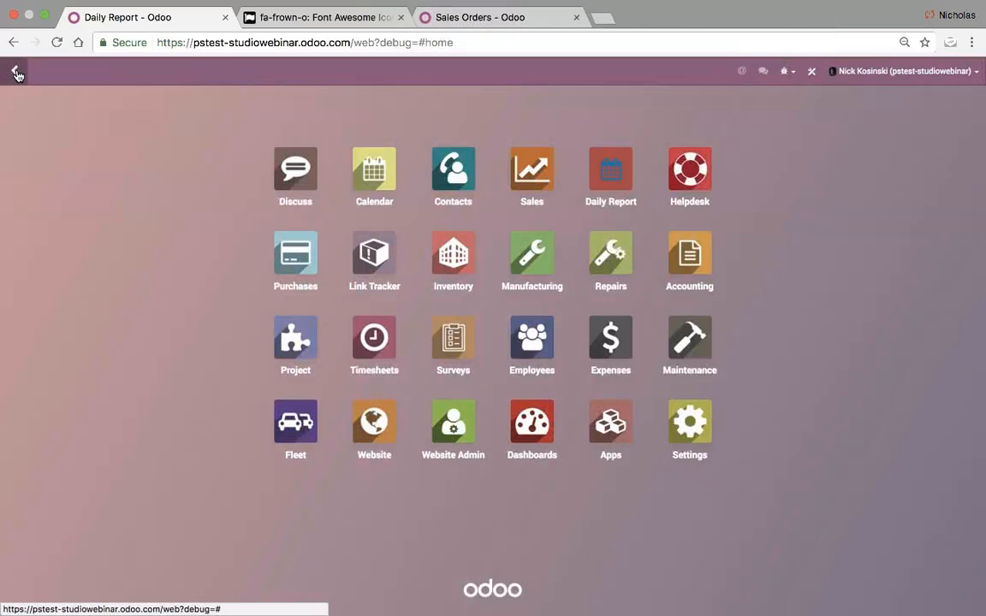
- Open the Wegmans project form from the Project list and enter Studio
click(287, 331)
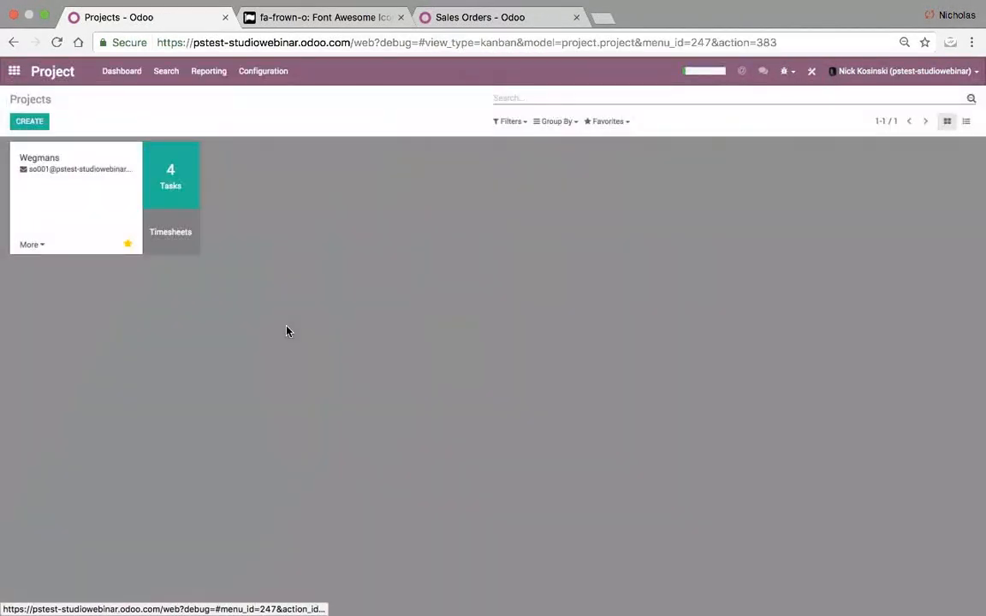
click(28, 245)
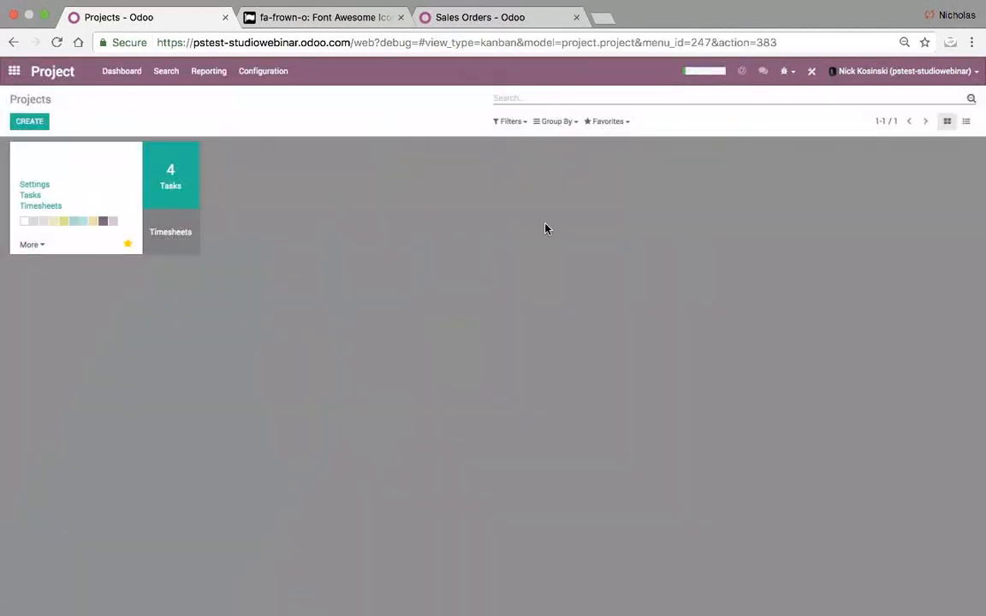
click(965, 120)
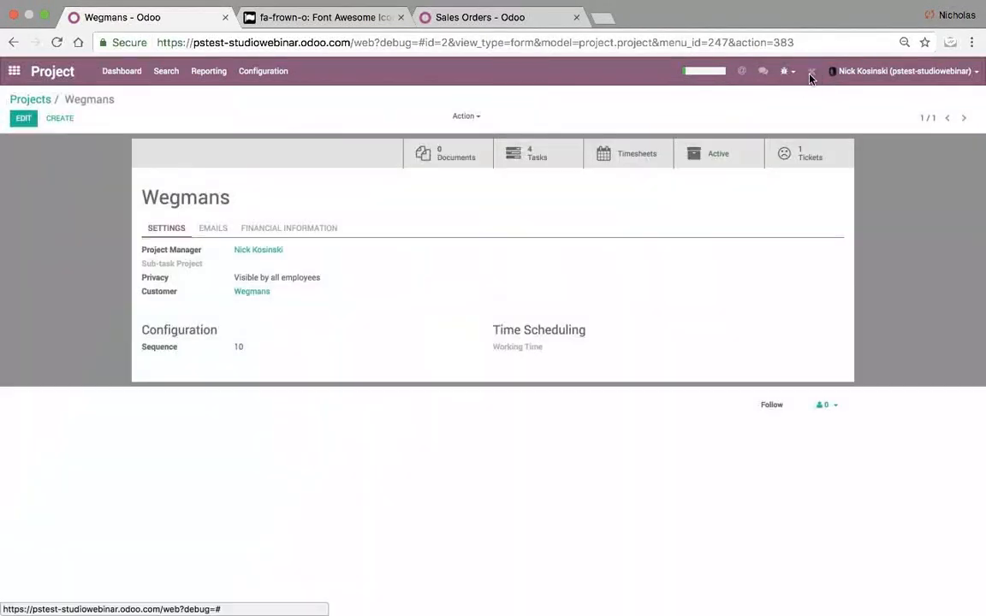
click(811, 72)
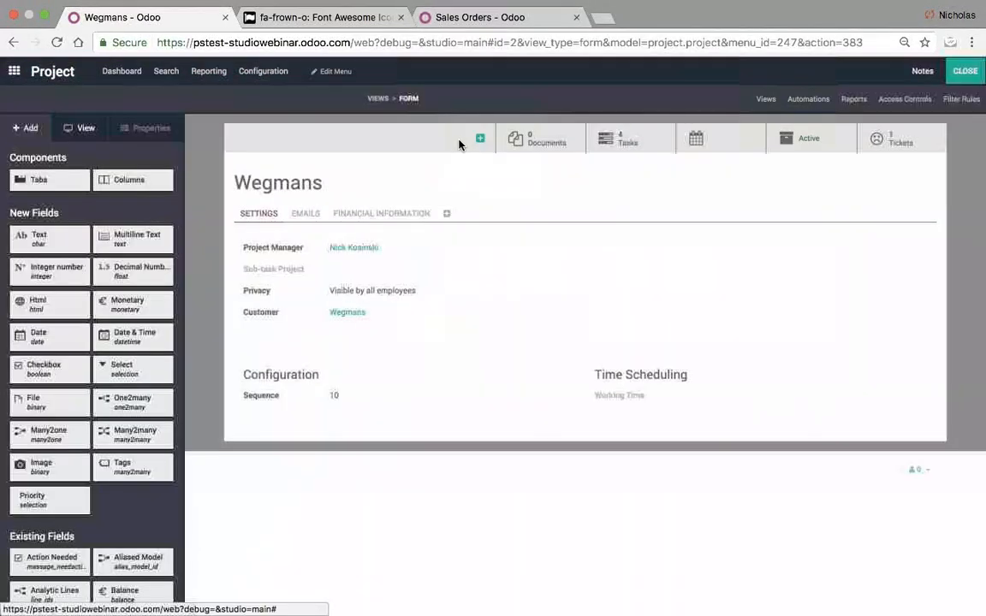
- Add a DAR's smart button linked to the Daily Report's Project field
click(480, 138)
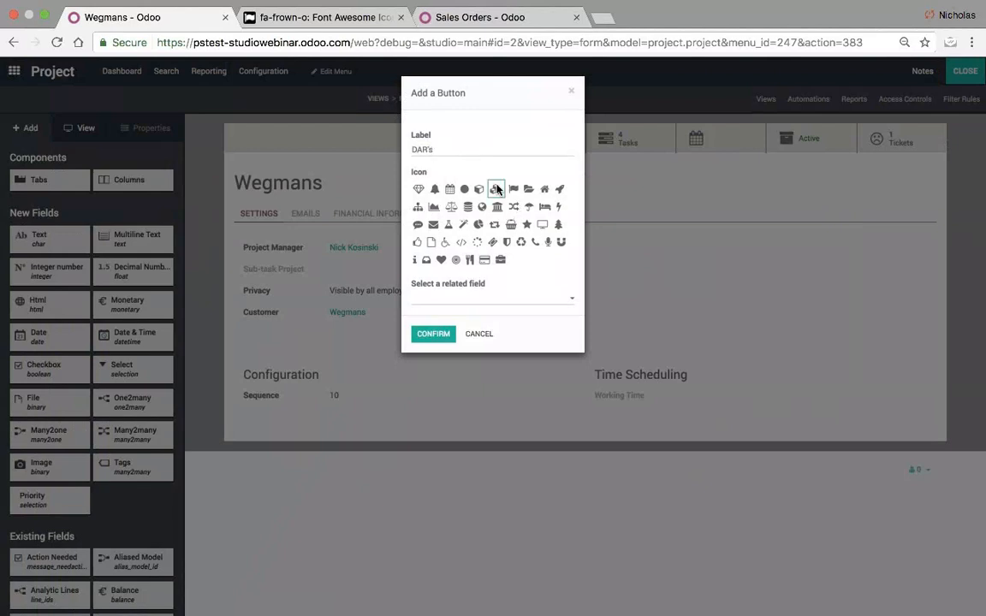
click(437, 298)
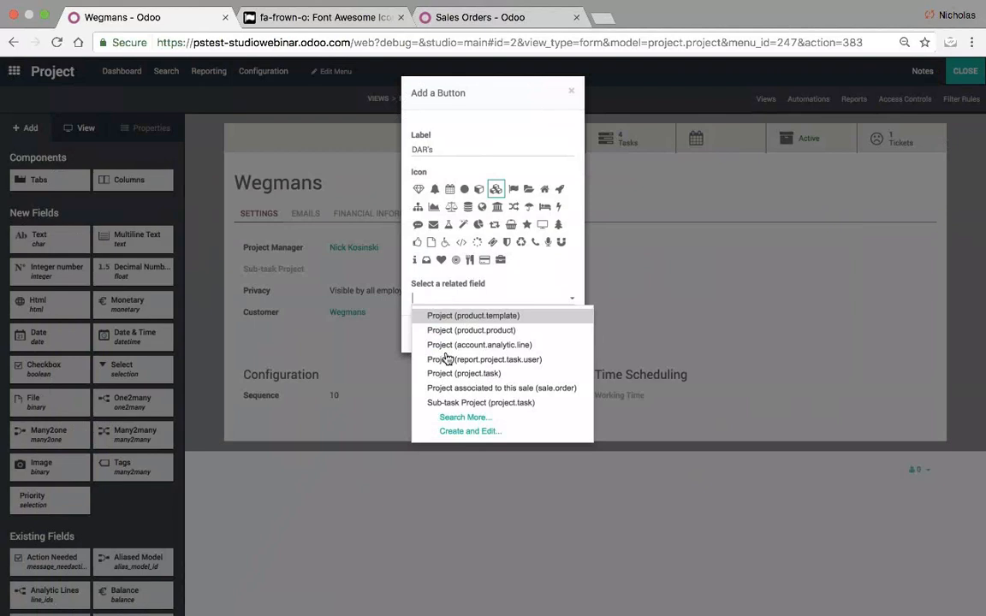
click(451, 417)
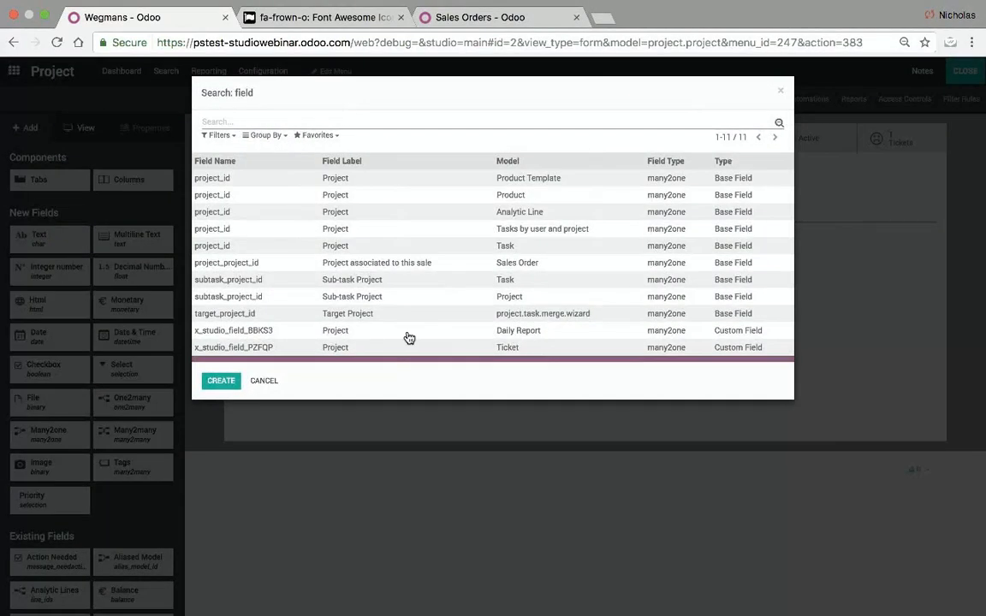
click(514, 336)
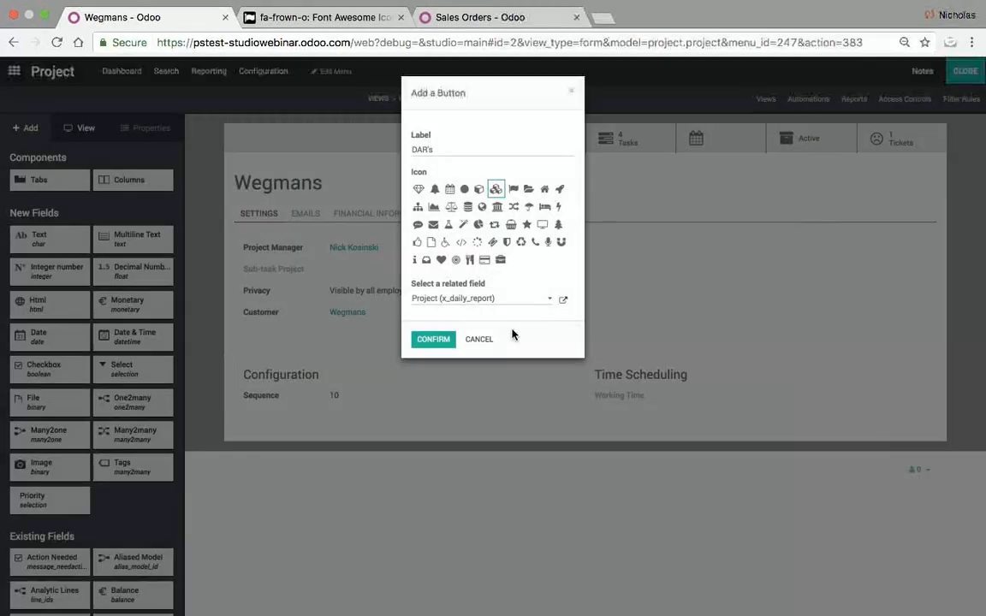
click(432, 340)
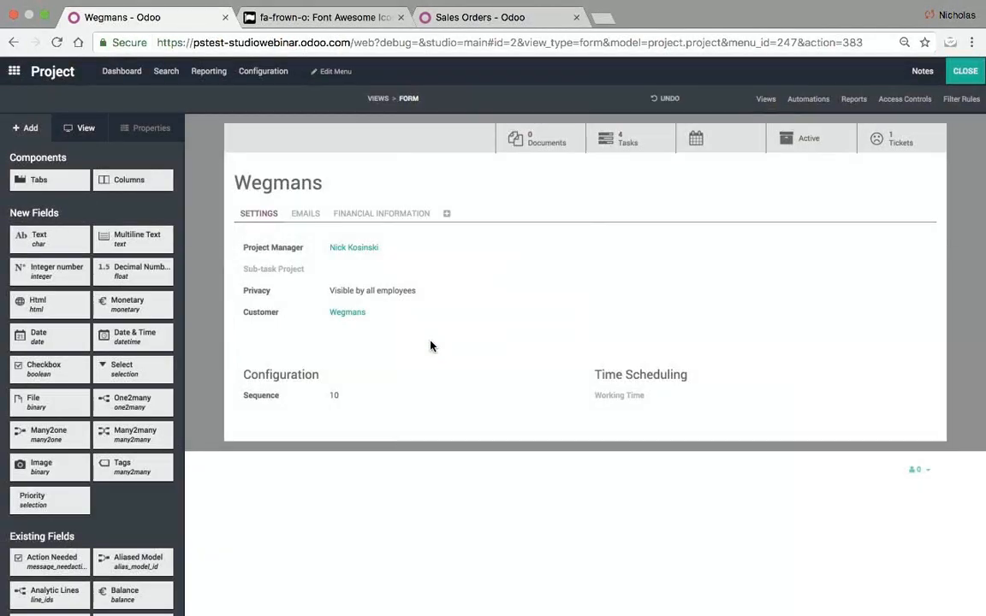
click(960, 75)
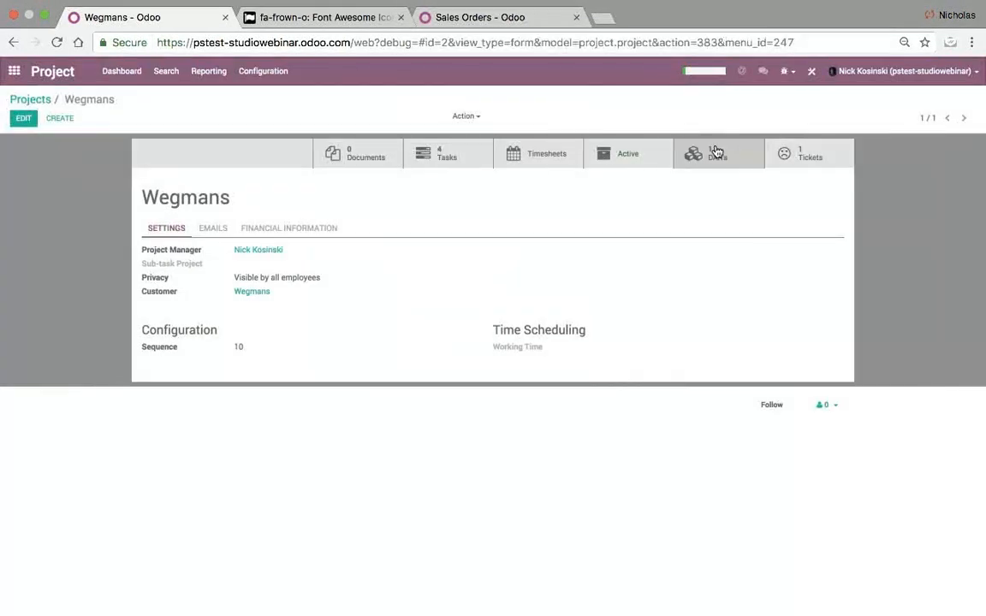
- Add Project, Date Submitted and Foreman columns to the DAR's list in Studio
click(720, 159)
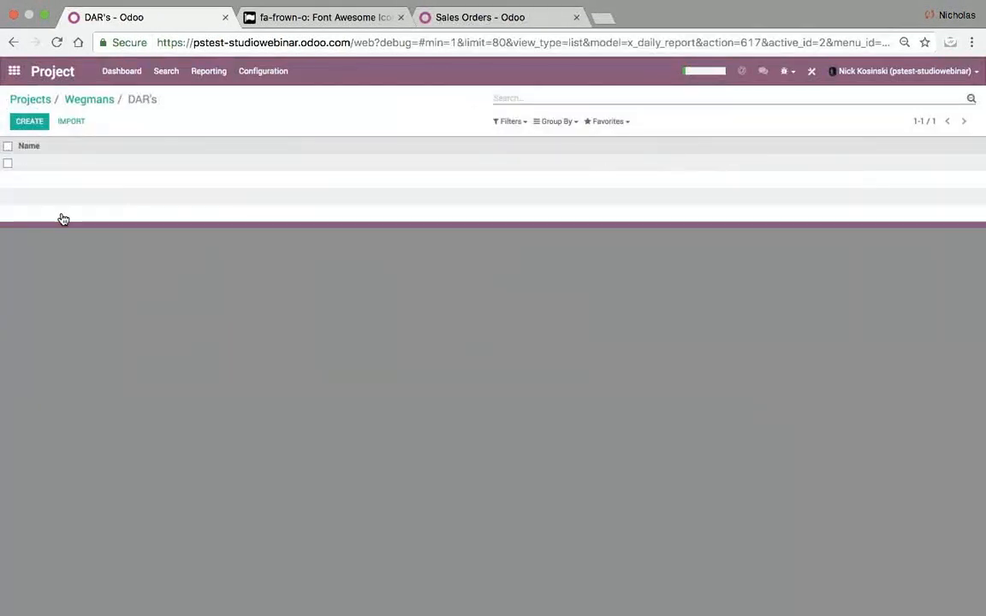
click(817, 74)
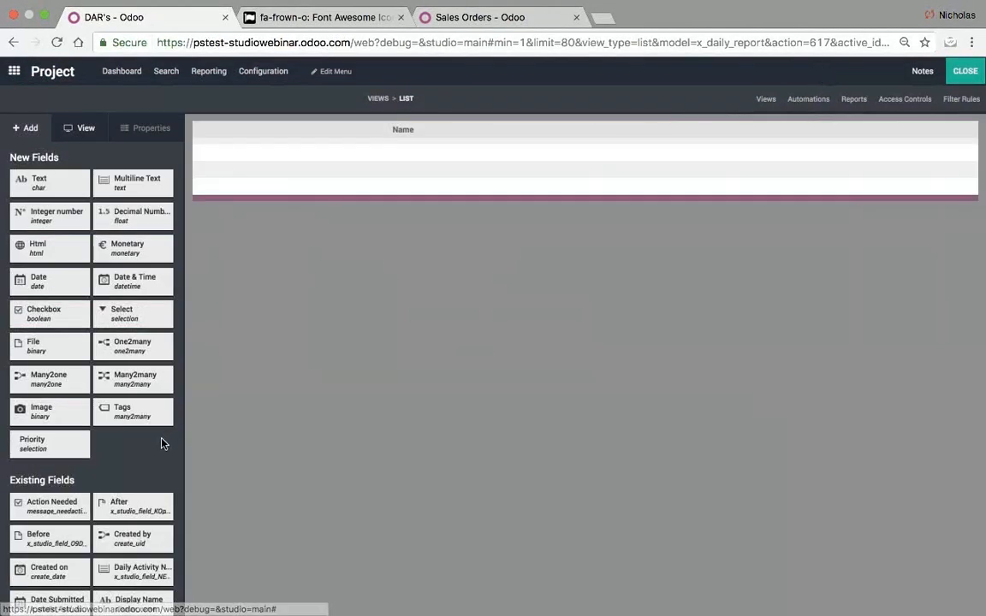
scroll(143, 469, down, 3)
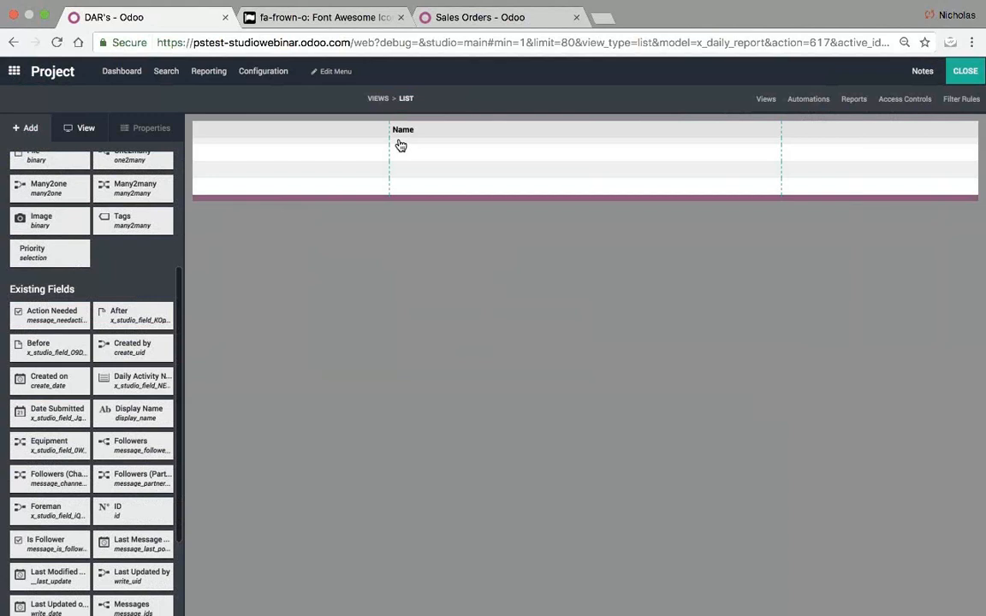
scroll(134, 479, down, 2)
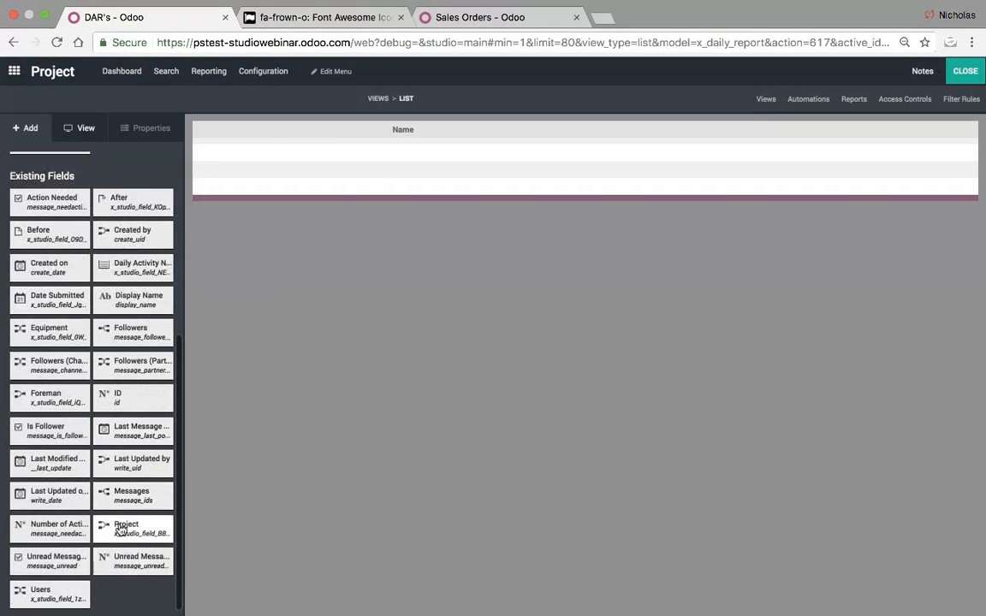
drag(121, 530, 235, 157)
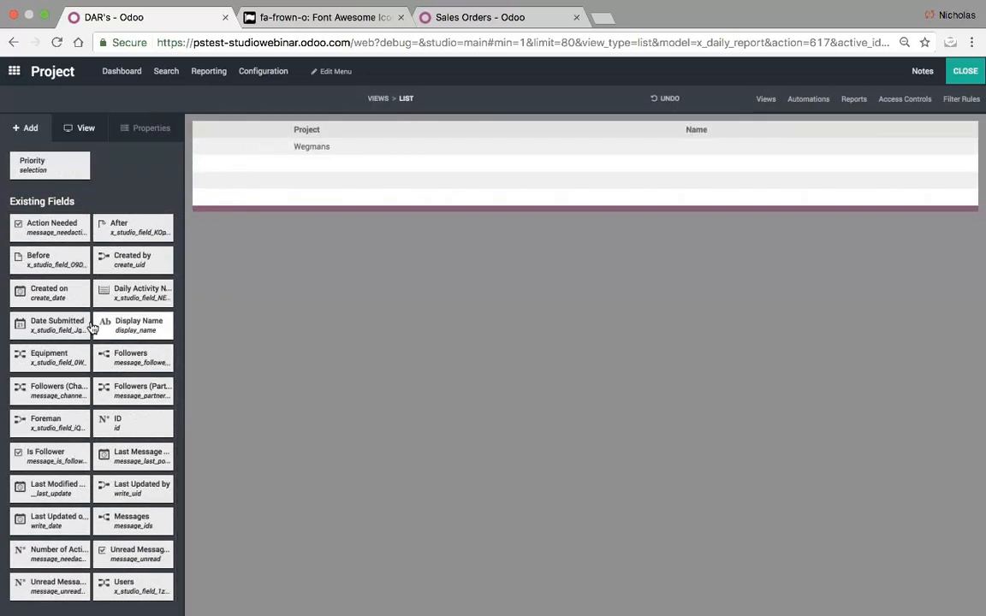
drag(79, 318, 225, 155)
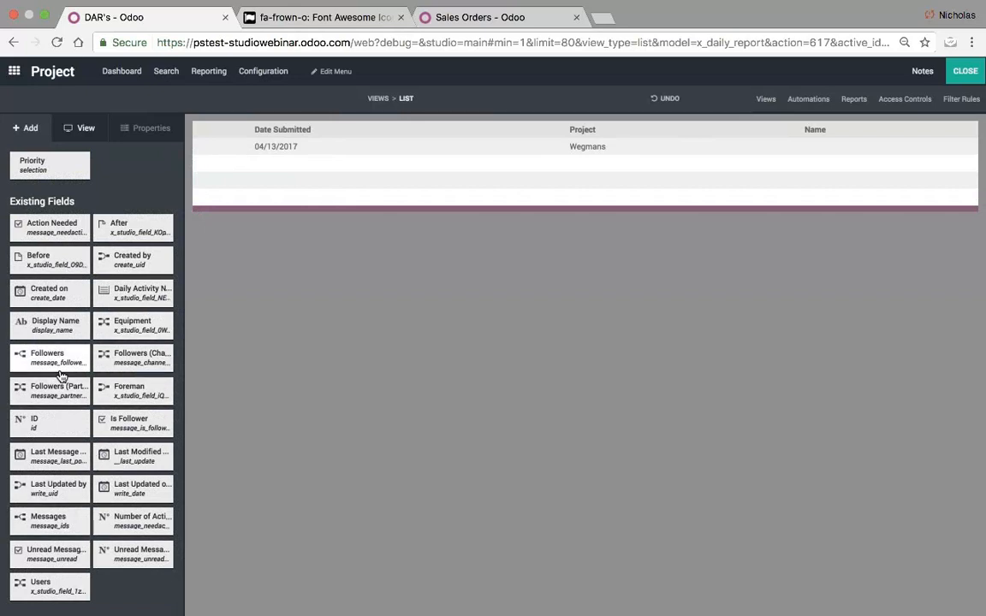
drag(117, 393, 541, 171)
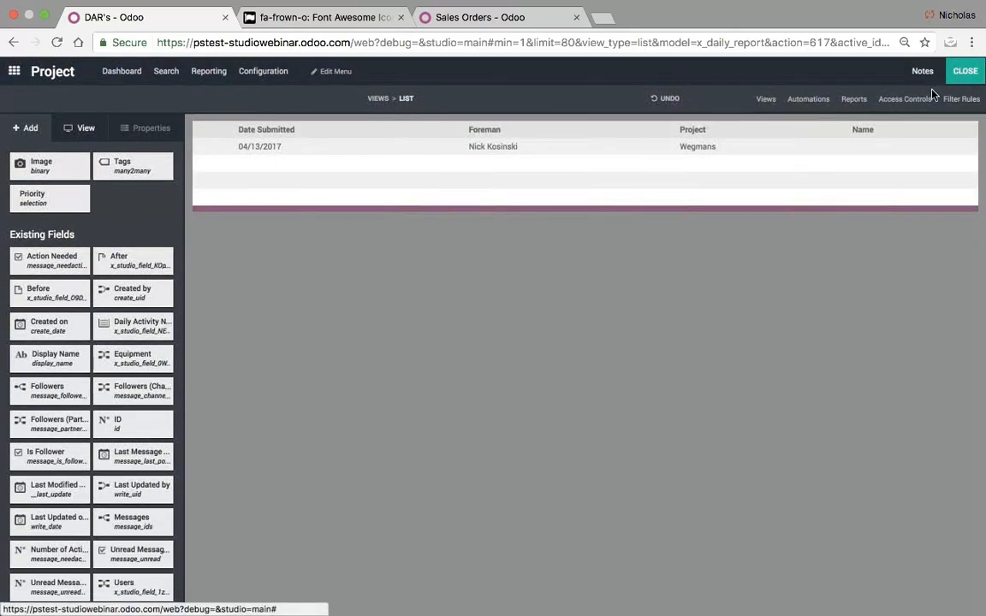
- Remove the Name column, leave Studio, and open the Wegmans daily report
click(871, 139)
click(137, 428)
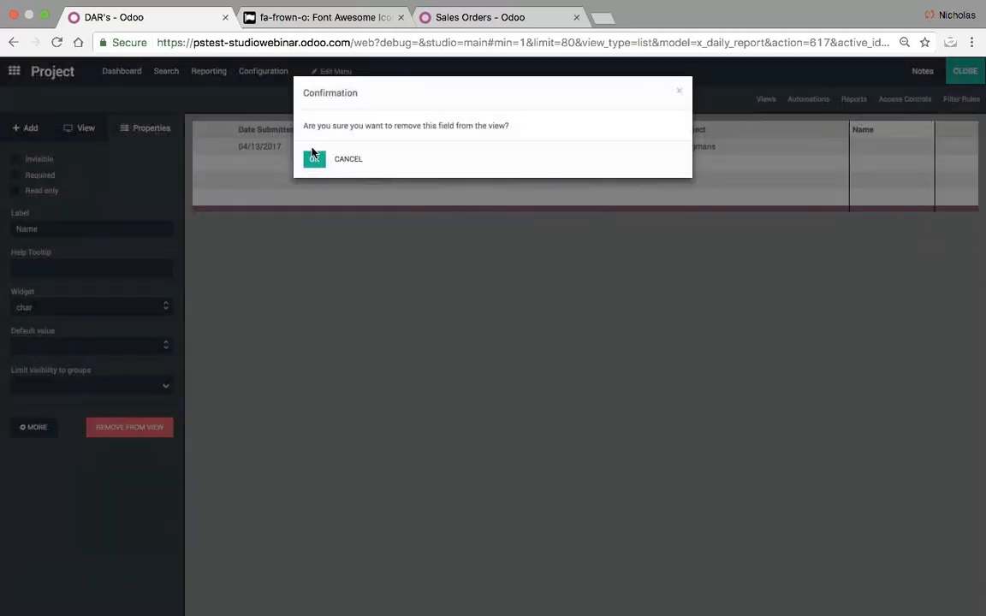
click(315, 163)
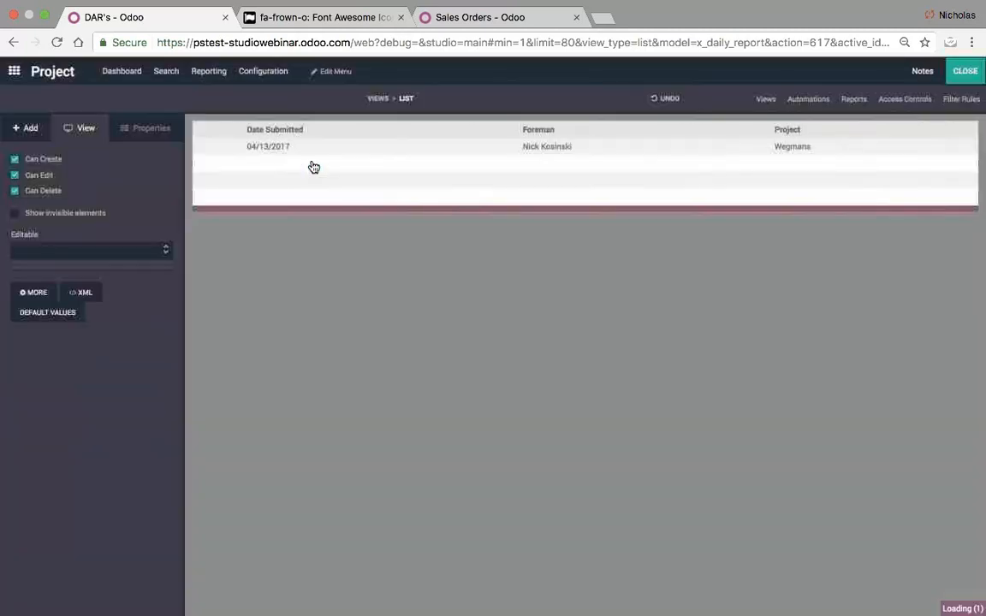
click(964, 71)
click(418, 163)
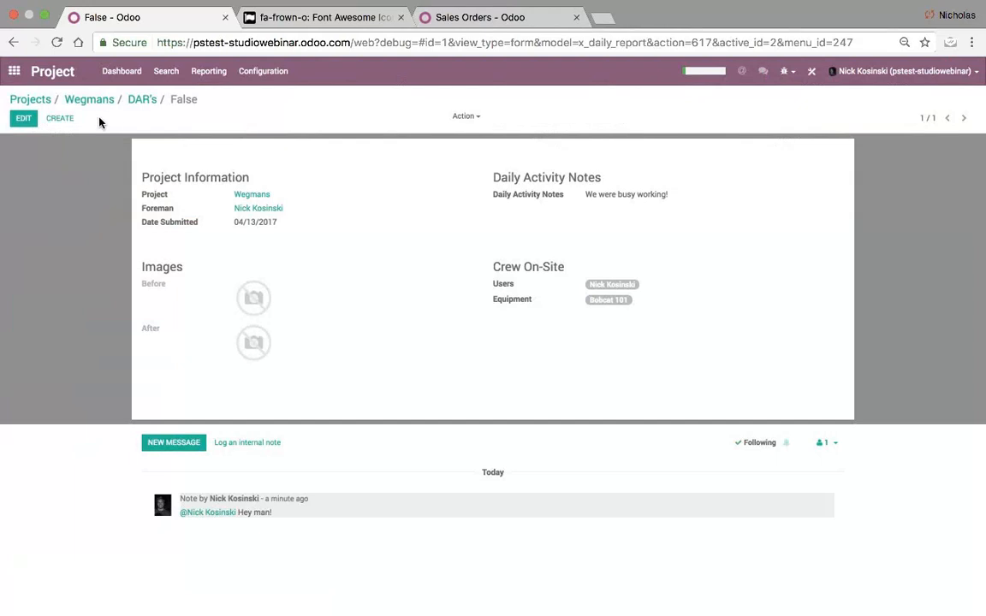
- Add a decimal field labelled Total Sq. Ft. under Daily Activity Notes
click(811, 71)
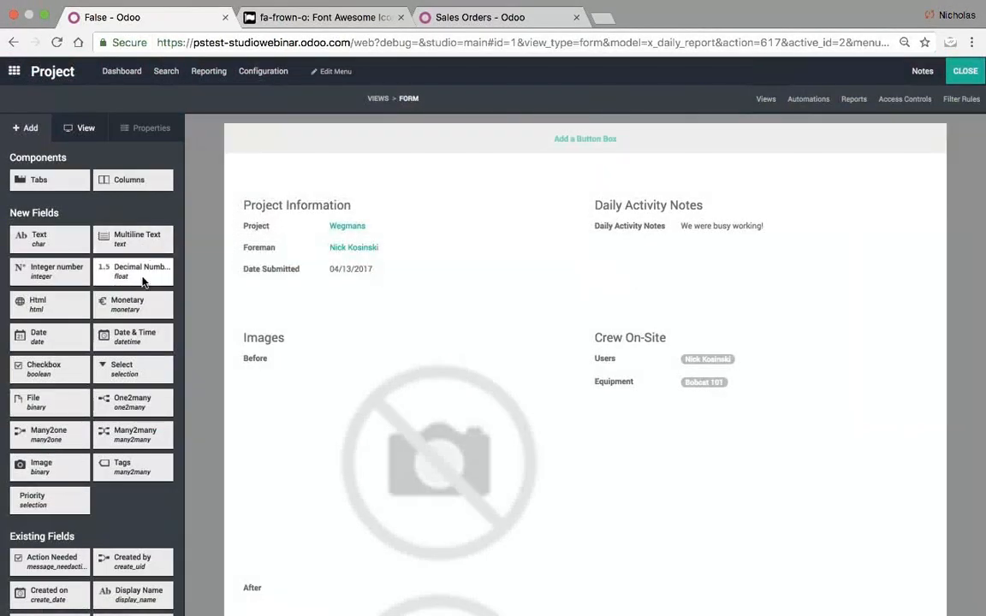
drag(143, 282, 633, 251)
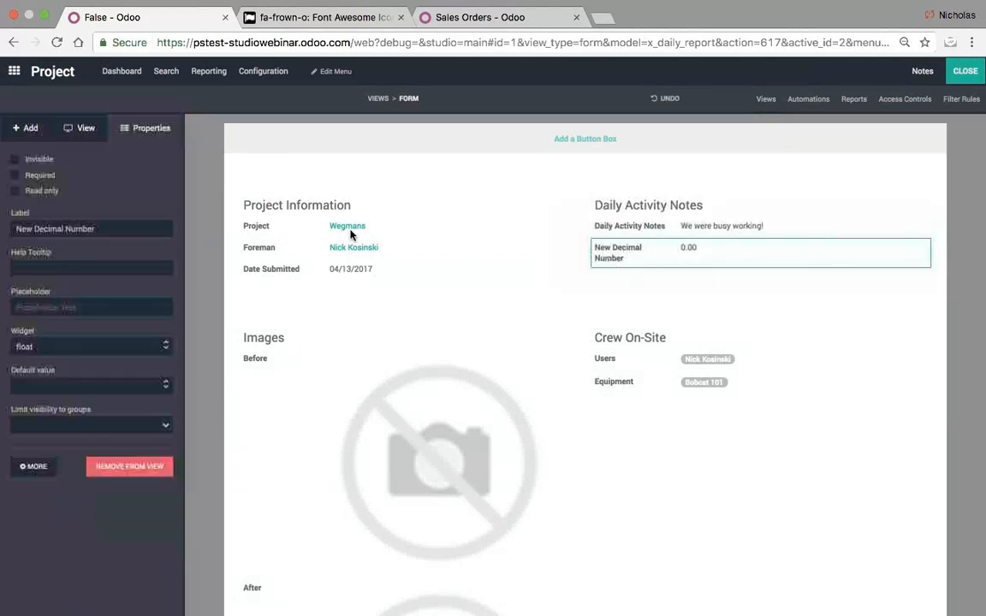
triple_click(85, 229)
text(Total Sq. Ft.)
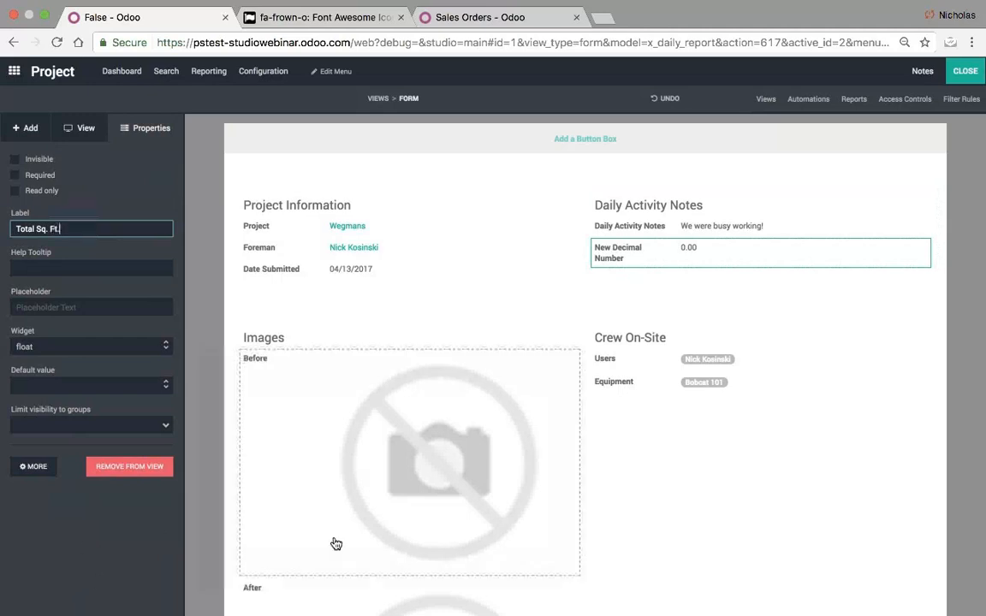
click(969, 72)
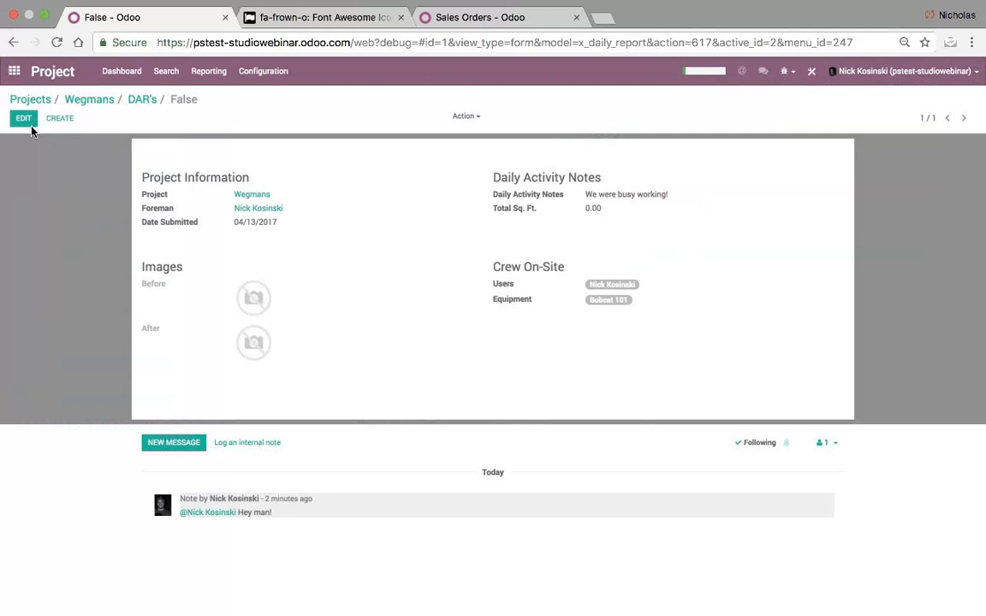
- Enter 1,000.00 as the report's Total Sq. Ft. and return to the DAR's list
click(23, 119)
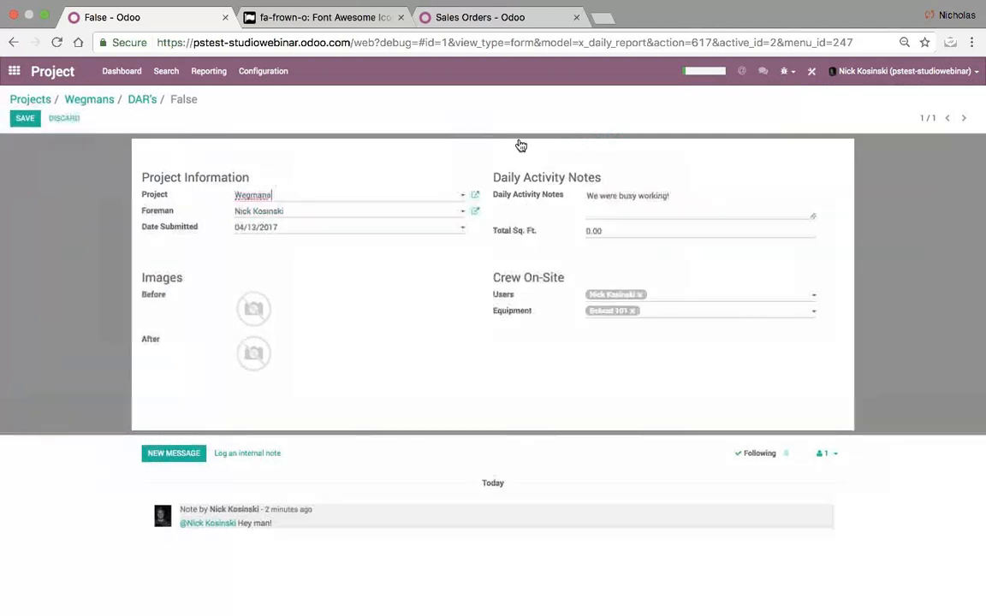
click(626, 232)
text(1)
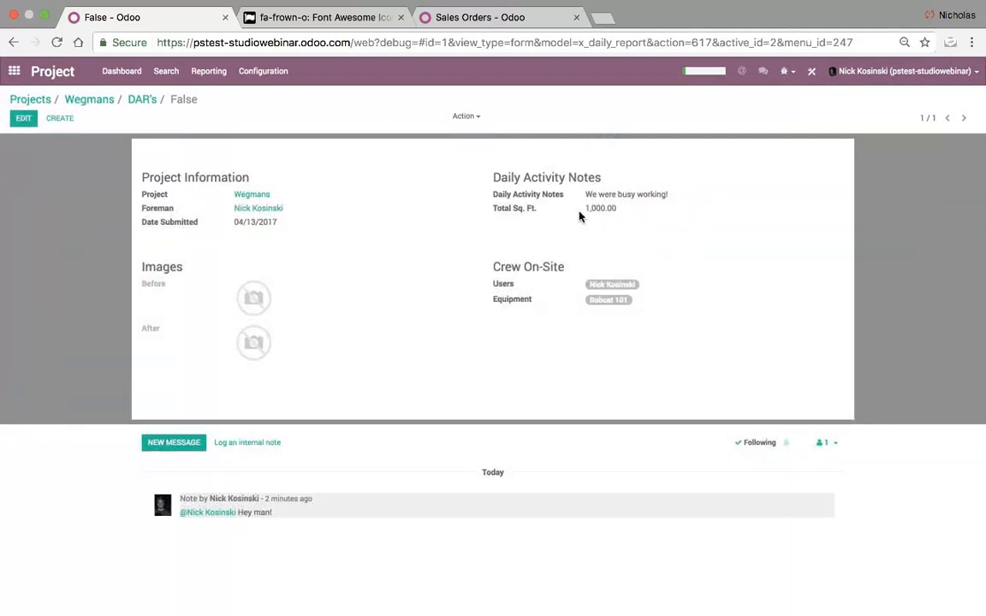
click(142, 101)
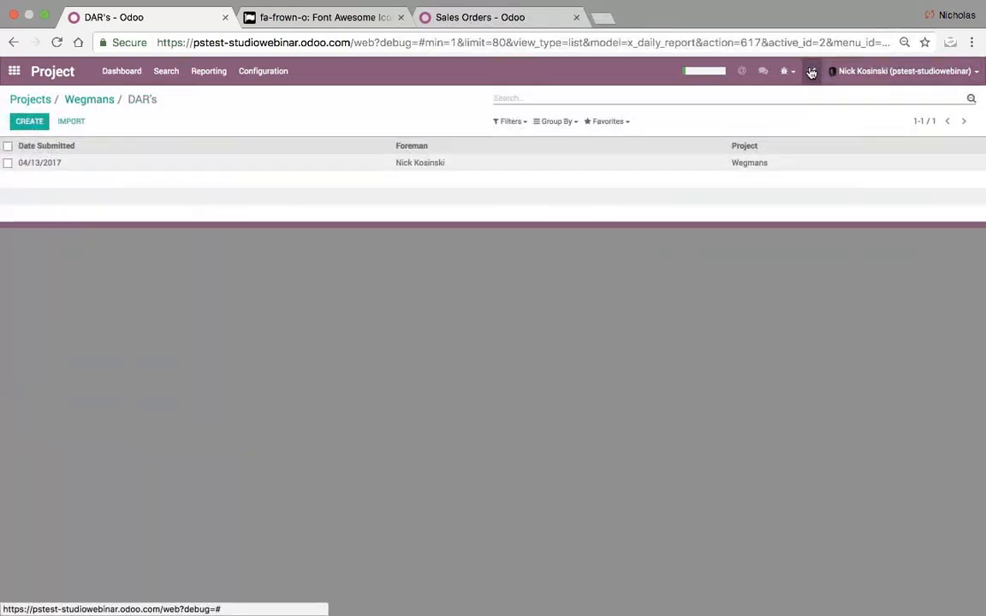
- Add a Total Sq. Ft. column to the DAR's list and reopen Wegmans' daily reports
click(741, 71)
scroll(69, 546, down, 5)
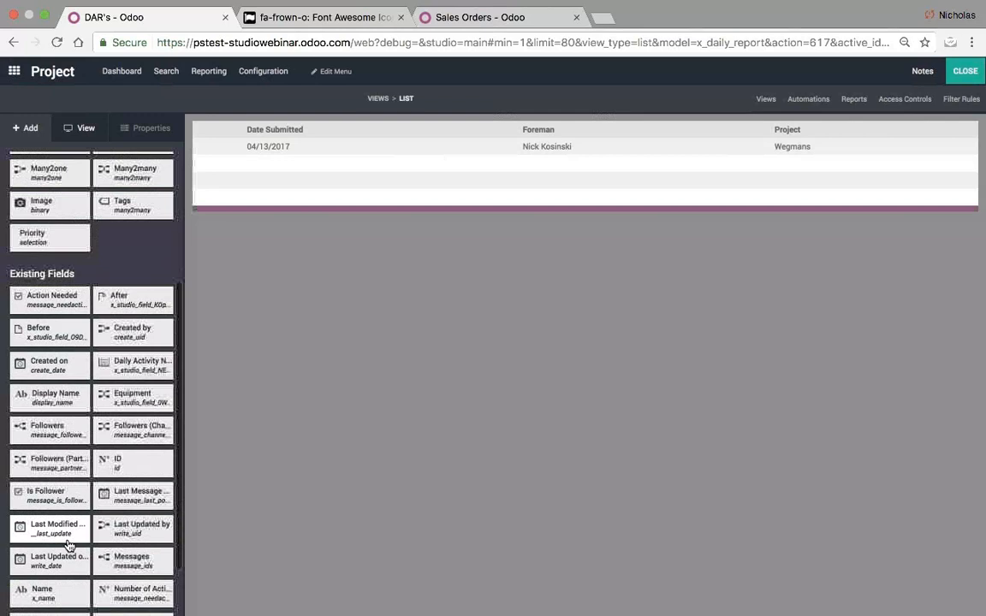
drag(64, 557, 936, 154)
click(965, 72)
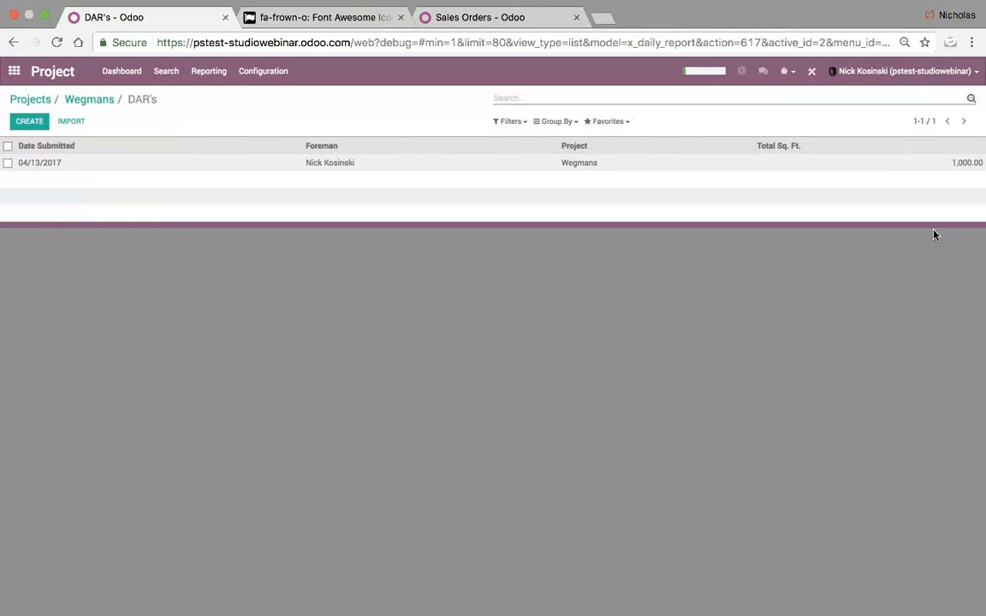
click(100, 99)
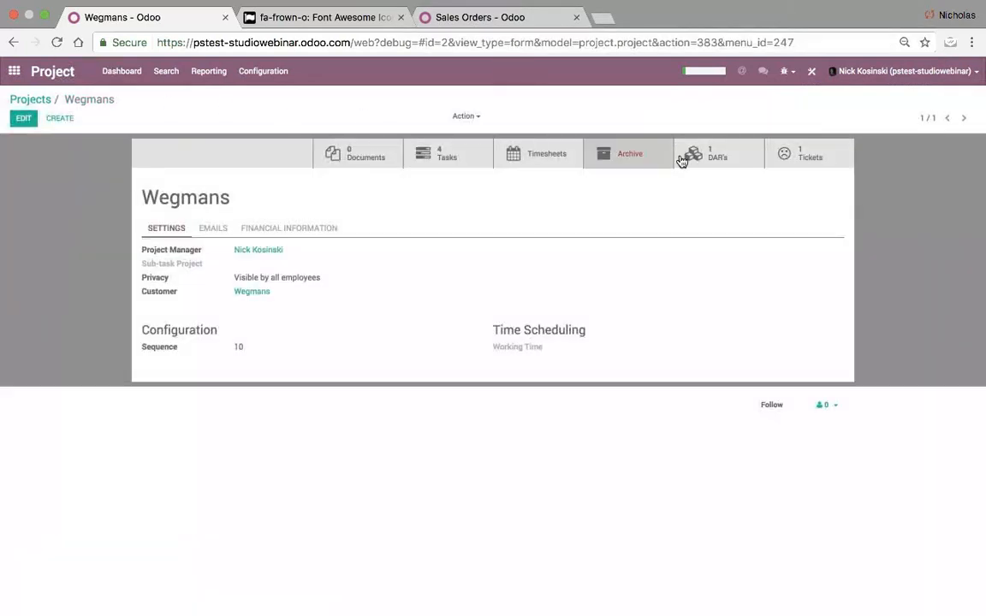
click(728, 158)
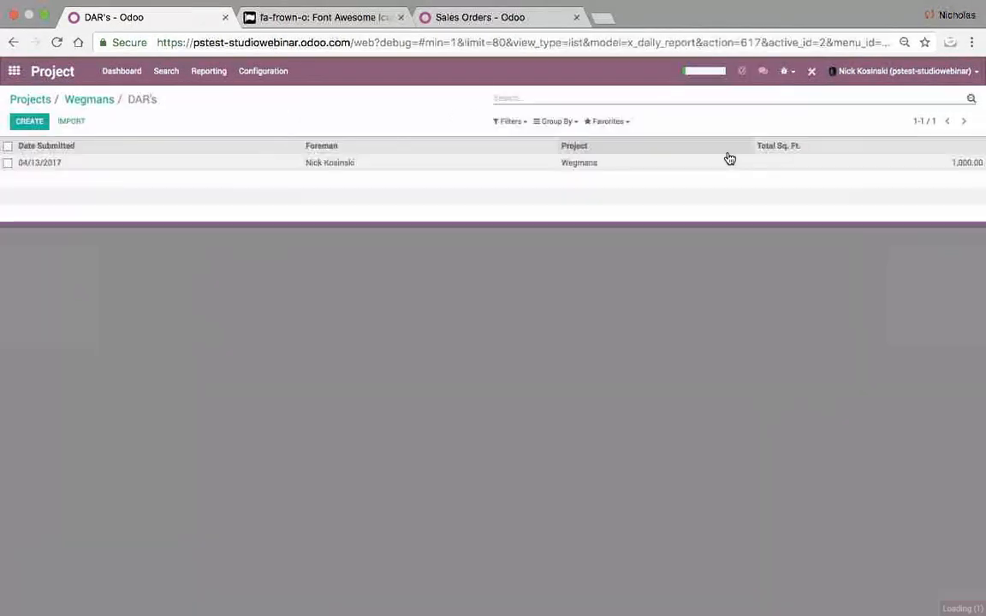
click(493, 19)
click(966, 72)
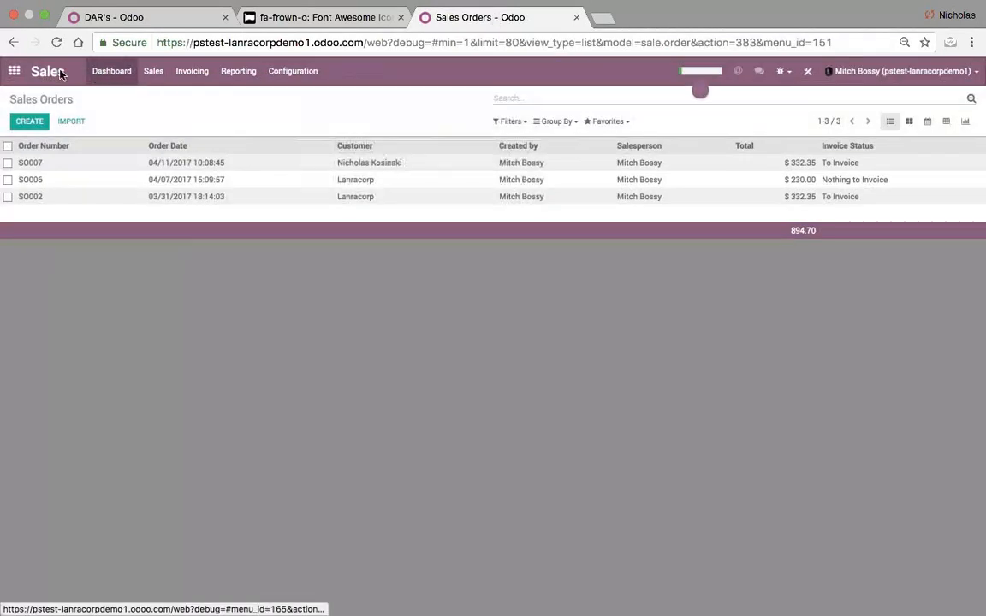
click(14, 71)
click(605, 313)
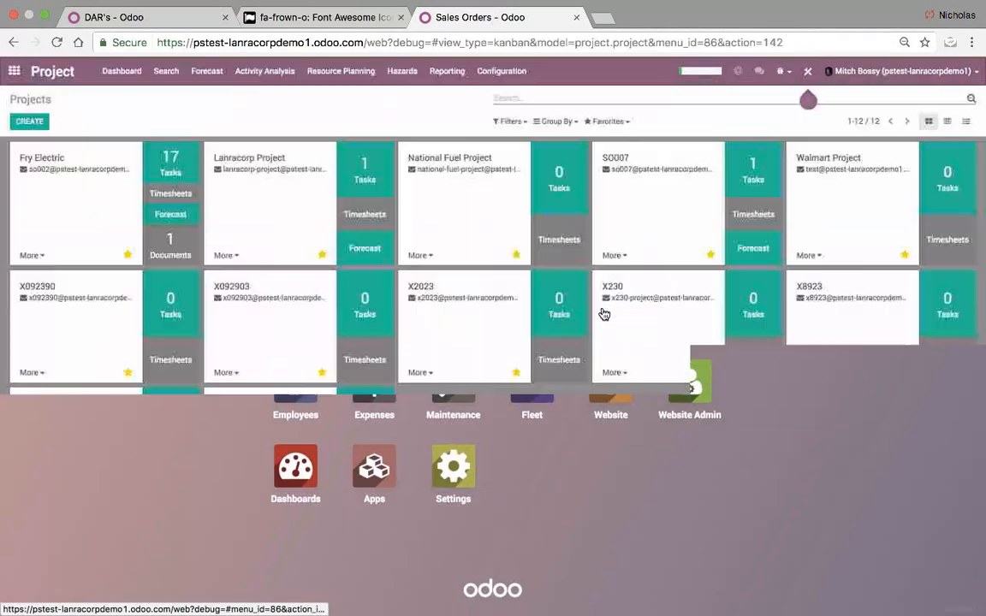
click(403, 72)
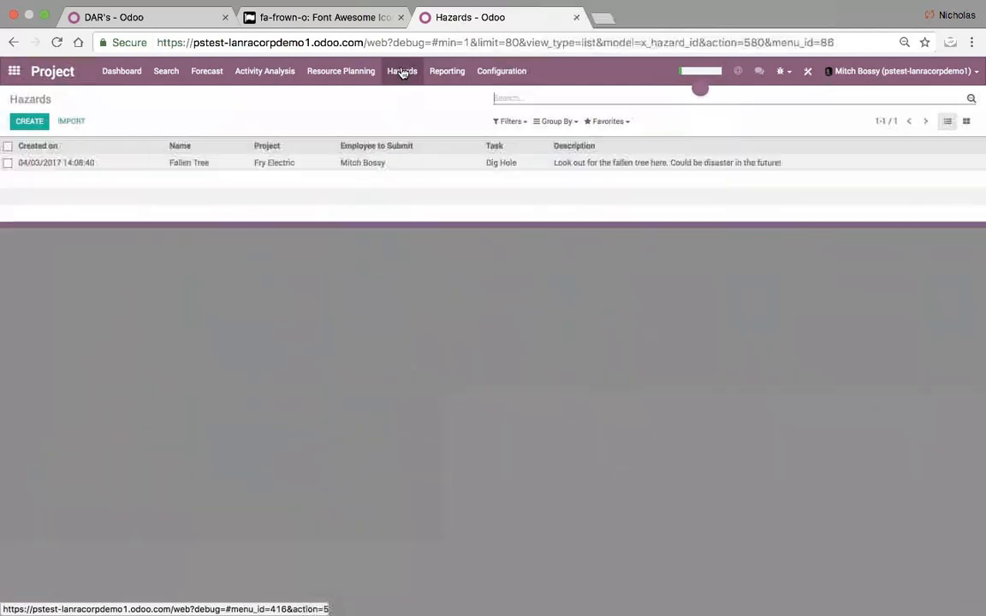
click(287, 170)
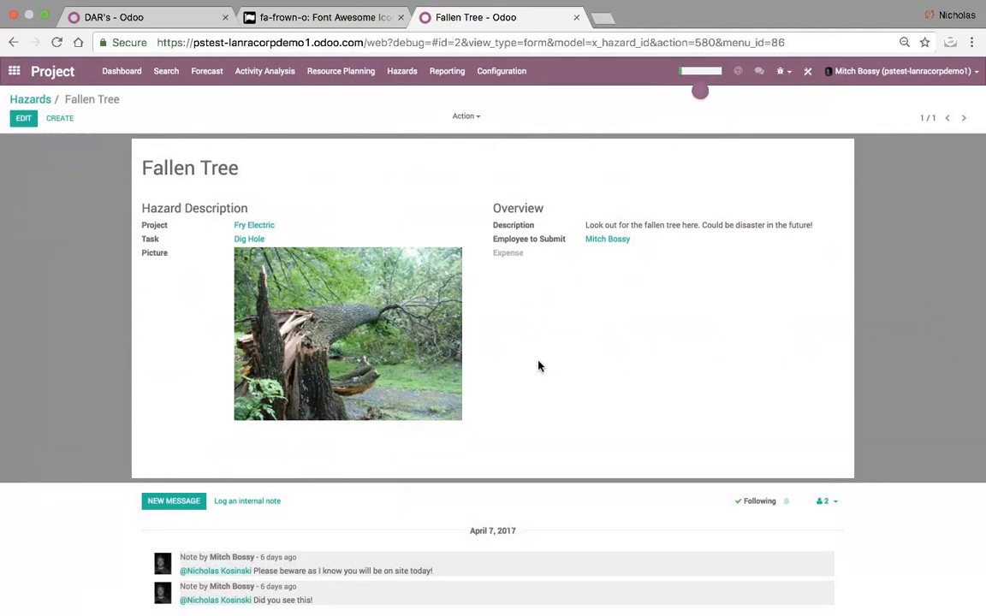
scroll(373, 614, down, 3)
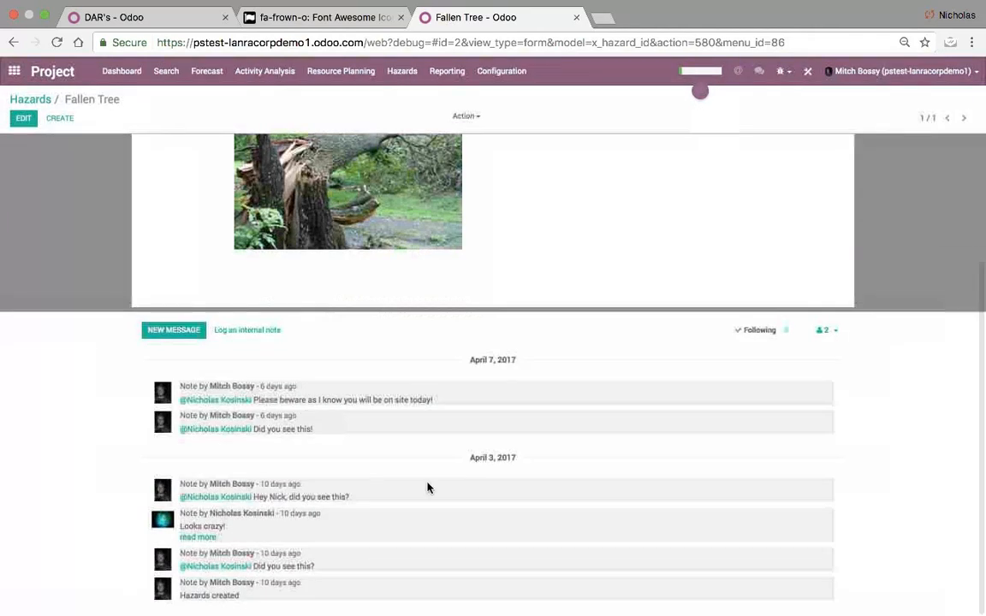
scroll(103, 163, up, 3)
click(30, 101)
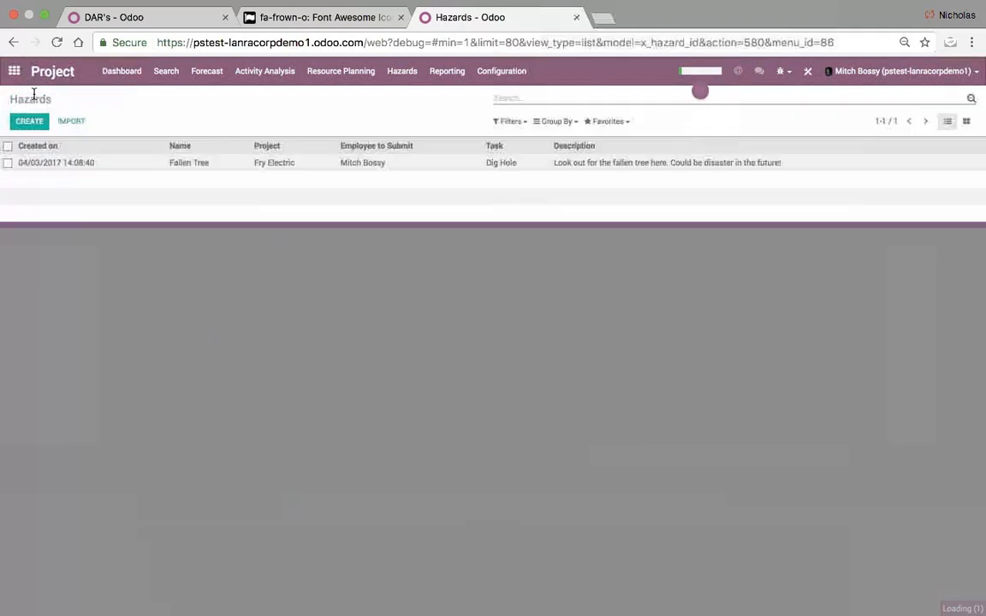
click(246, 76)
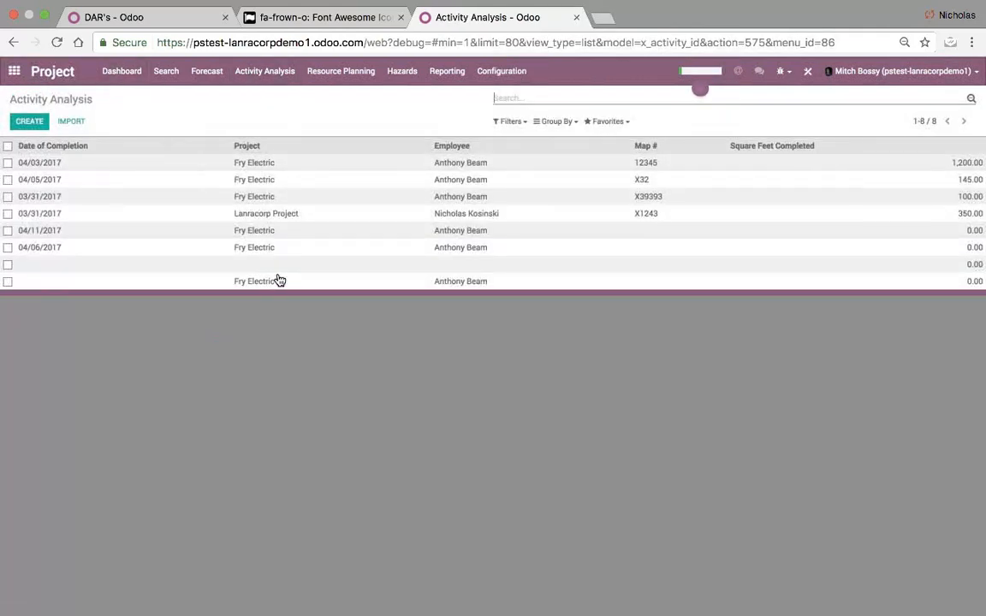
click(556, 122)
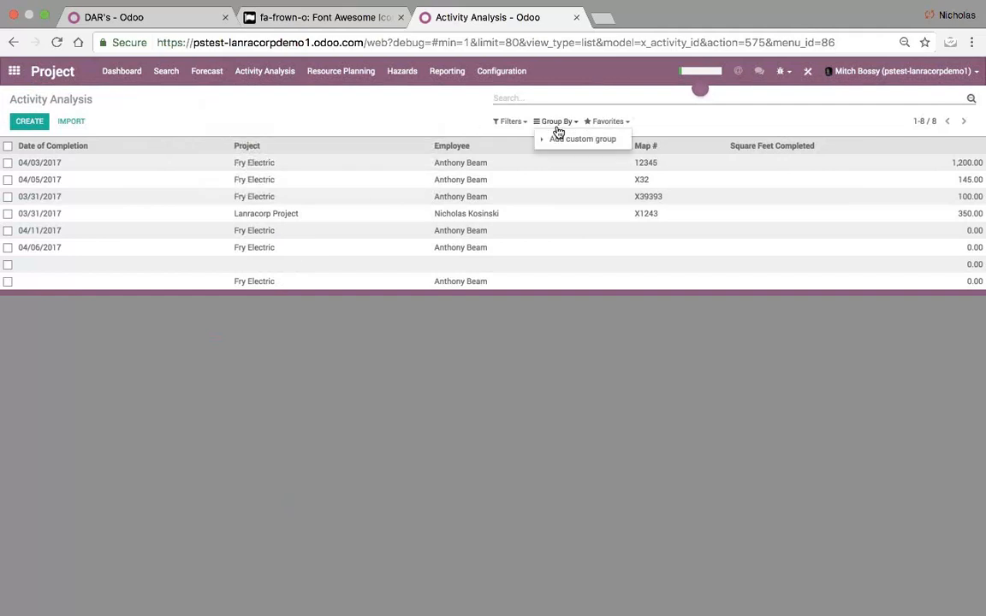
click(569, 138)
click(571, 153)
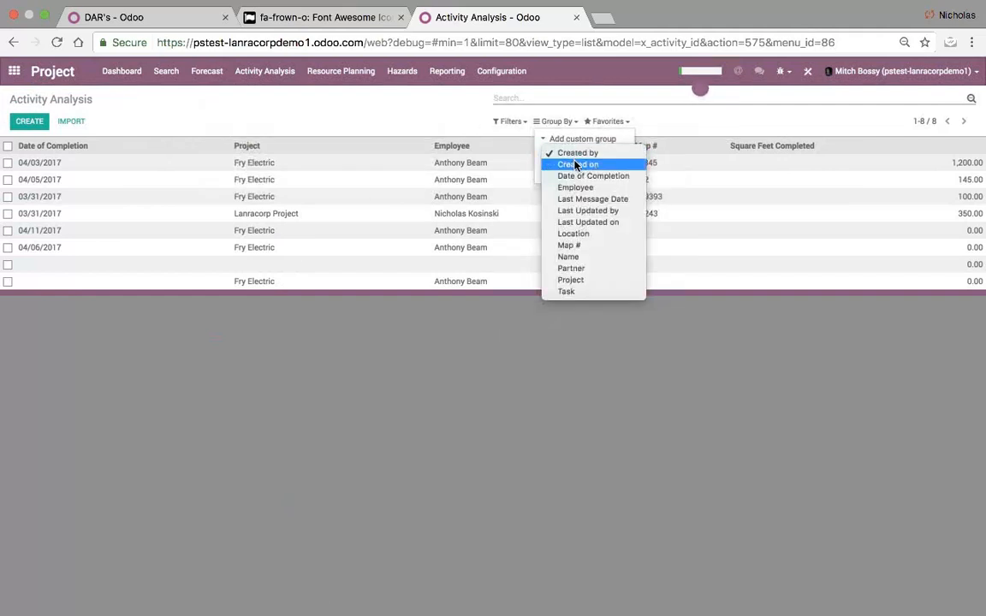
click(578, 280)
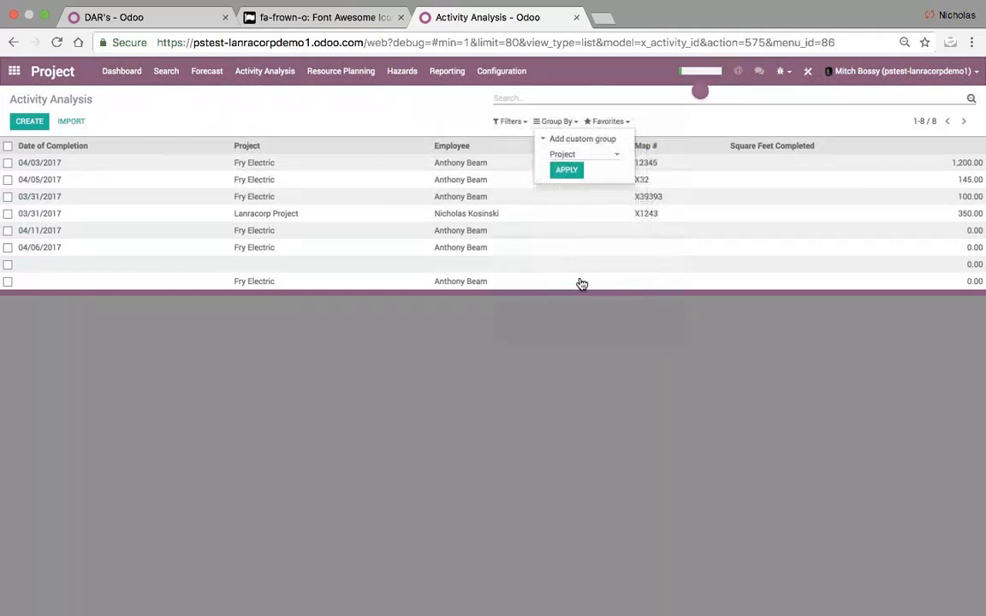
click(566, 170)
click(295, 226)
click(97, 166)
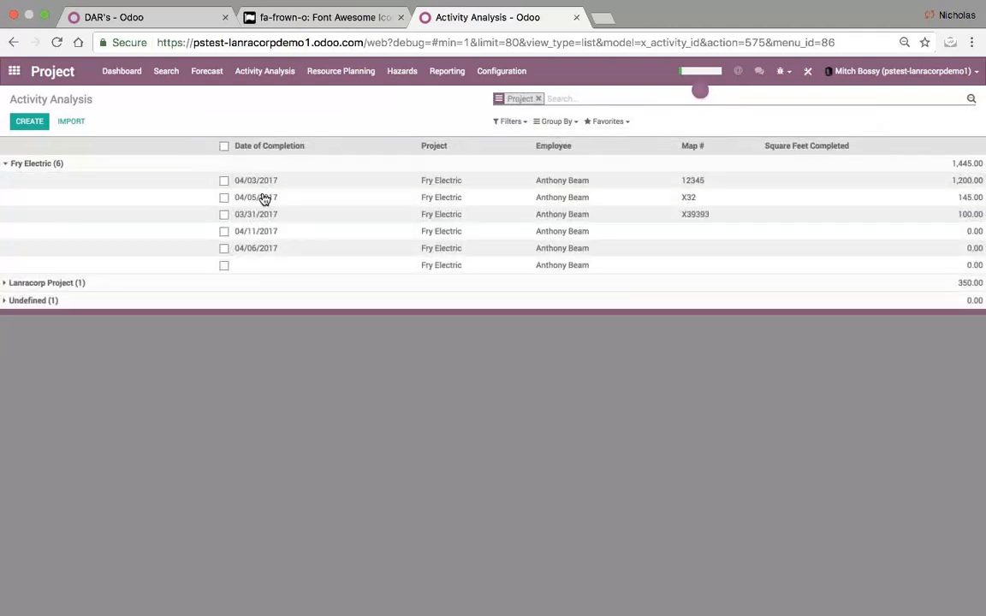
click(115, 75)
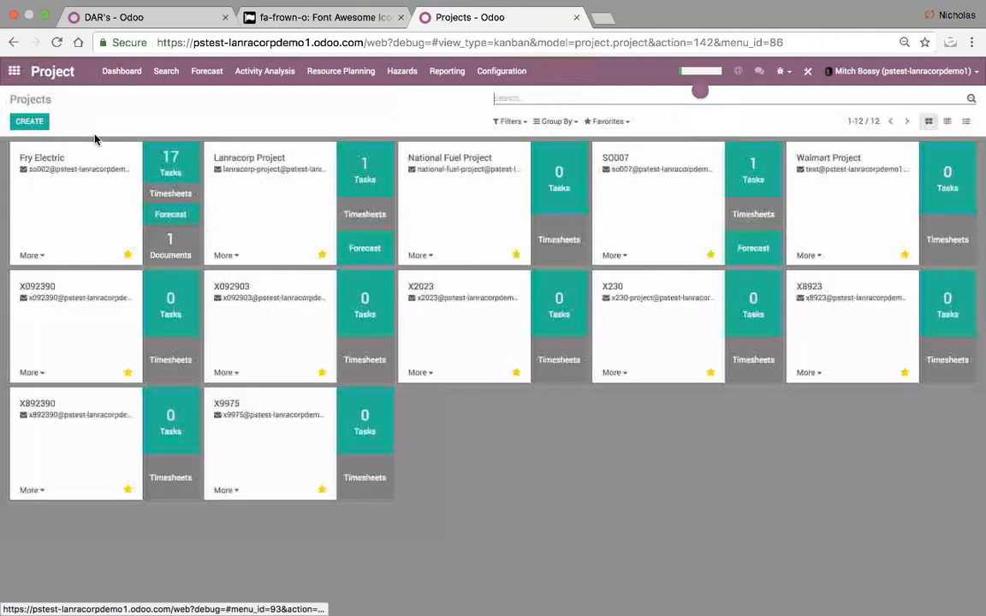
click(967, 122)
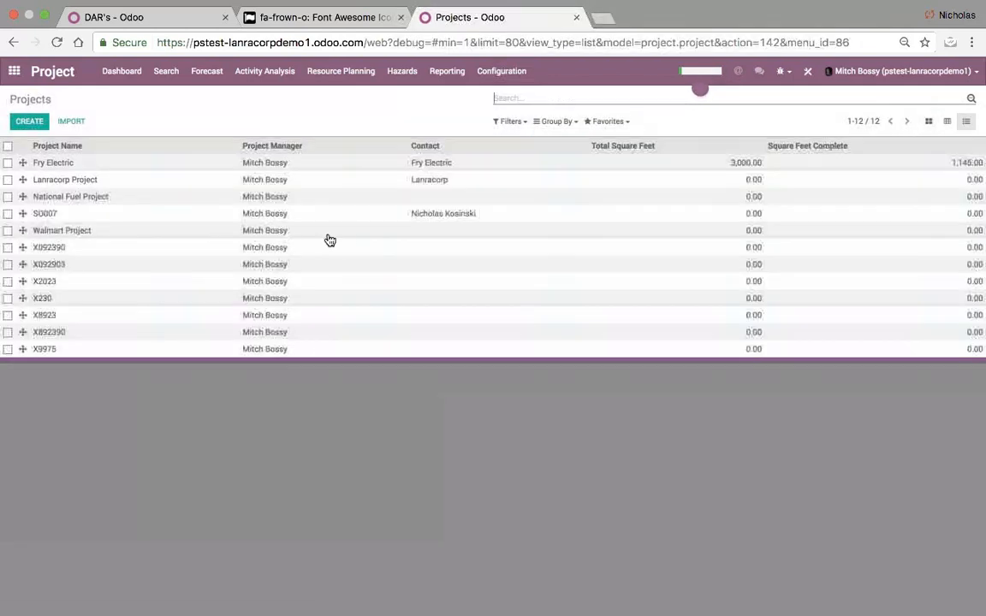
click(219, 173)
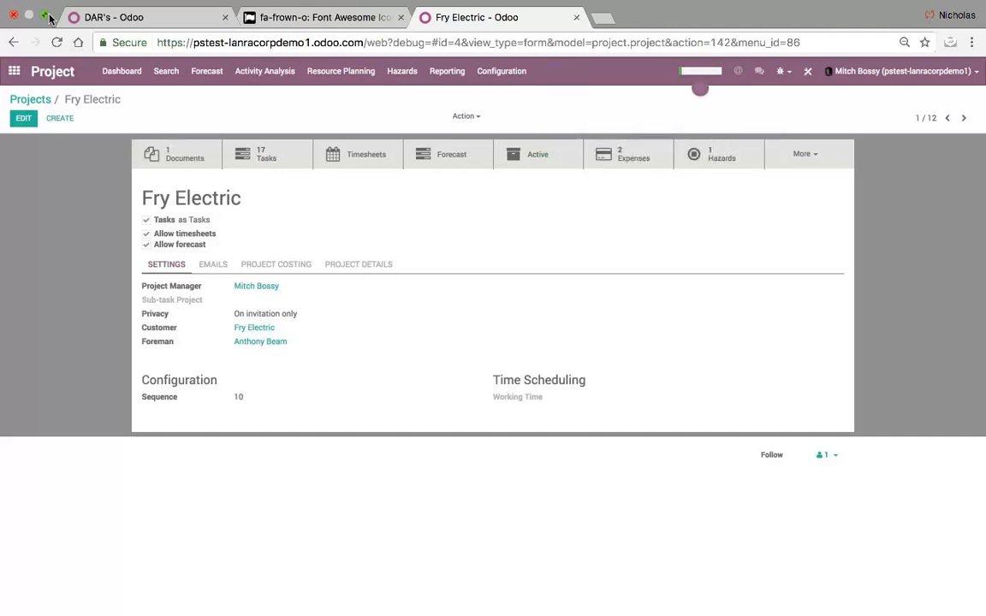
click(129, 17)
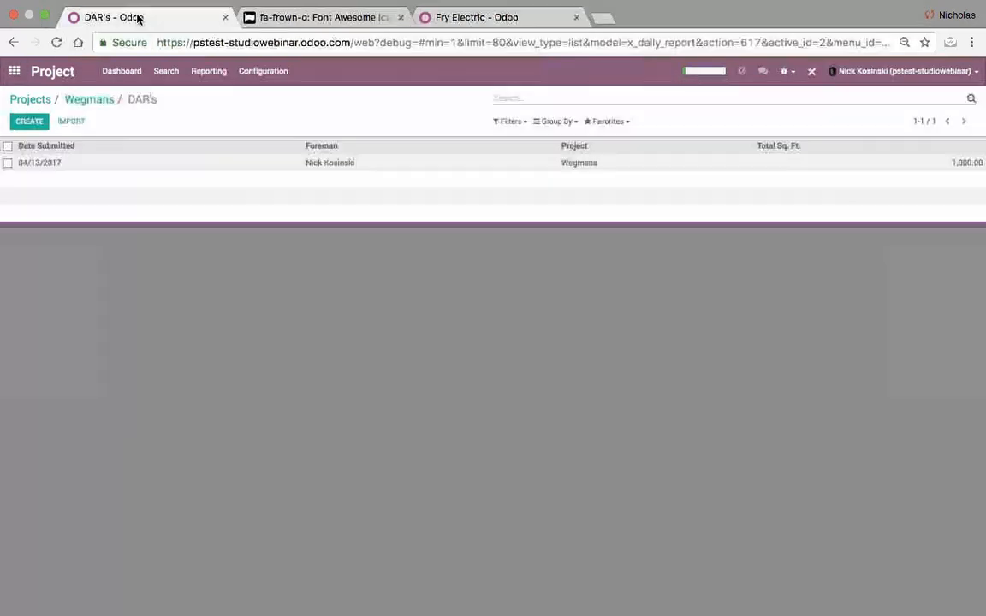
- Leave full screen, bring the browser back, and open Studio on the DAR's list
click(43, 16)
click(778, 596)
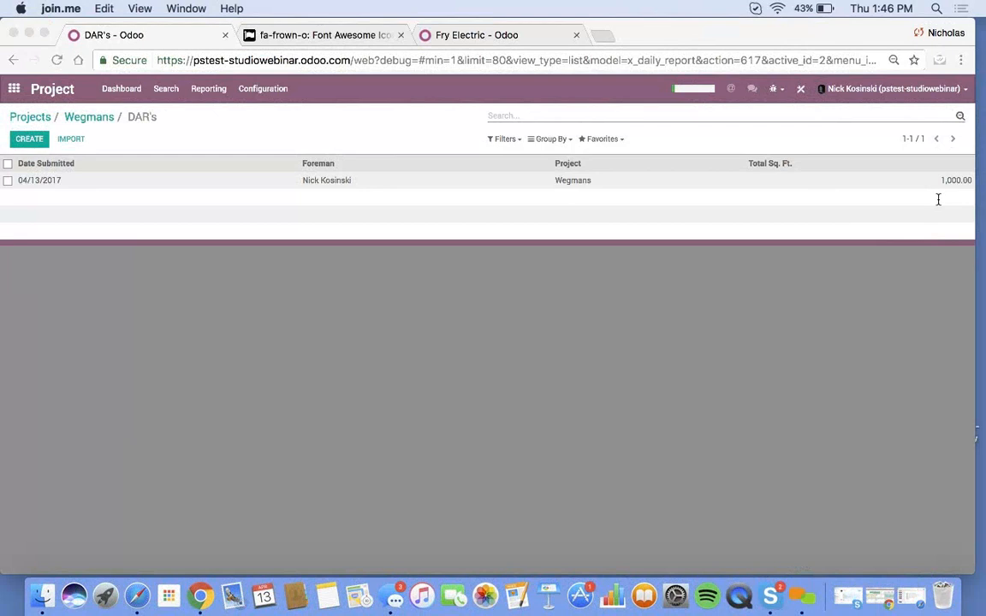
click(732, 326)
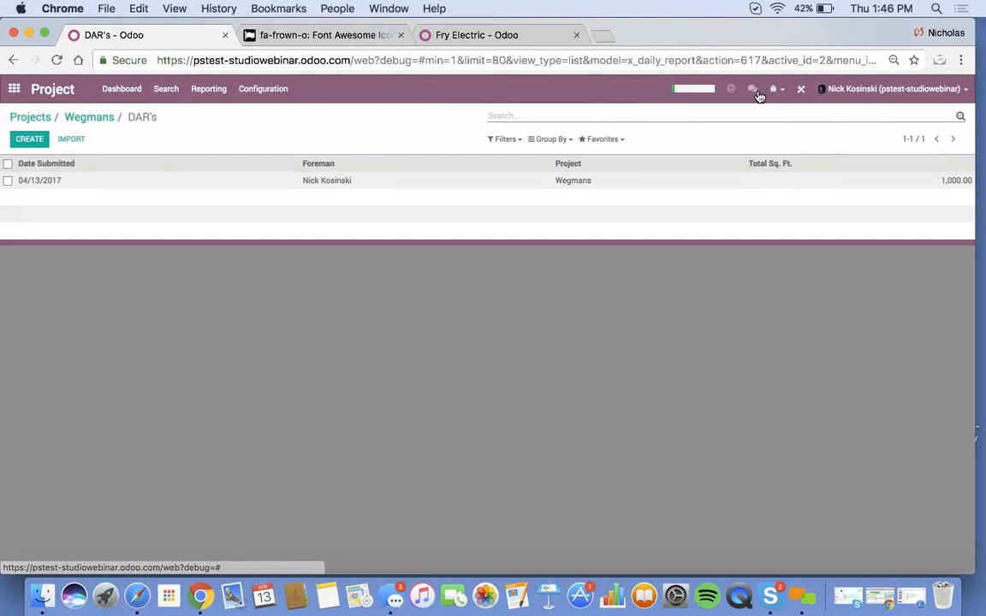
click(798, 85)
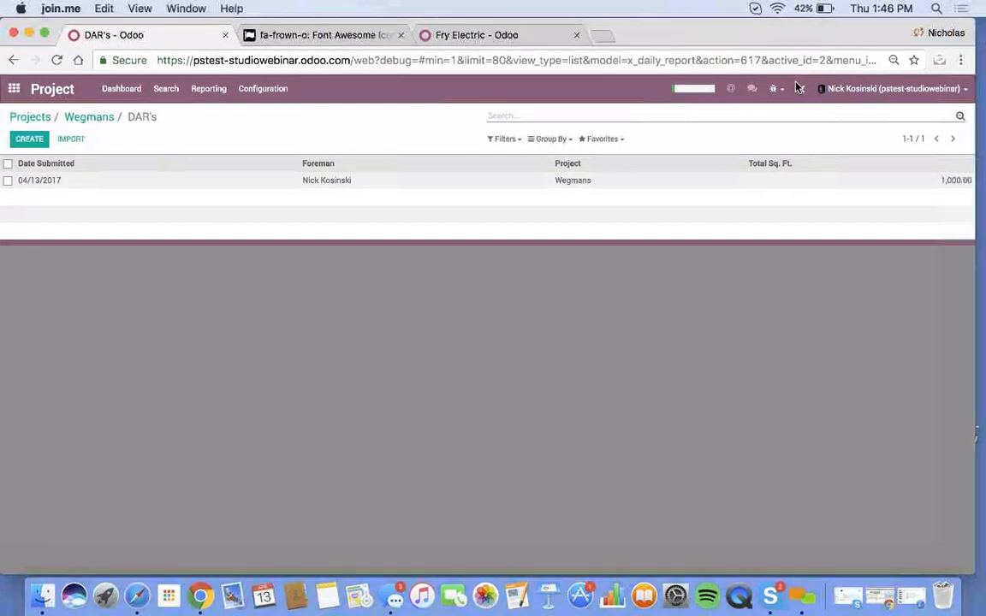
click(798, 90)
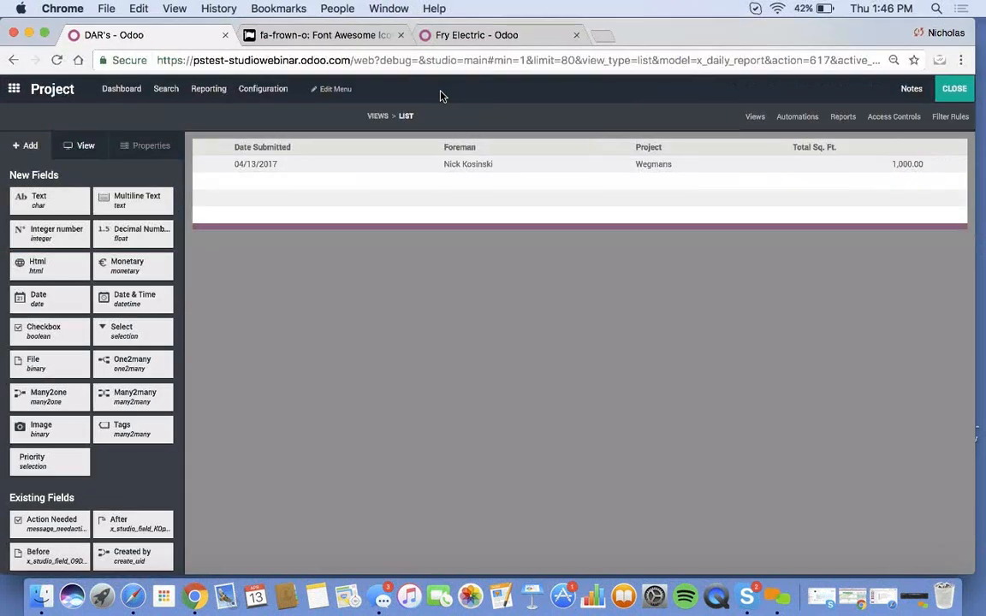
- Create a DAR menu for the Daily Report model and move it to the last position
click(341, 90)
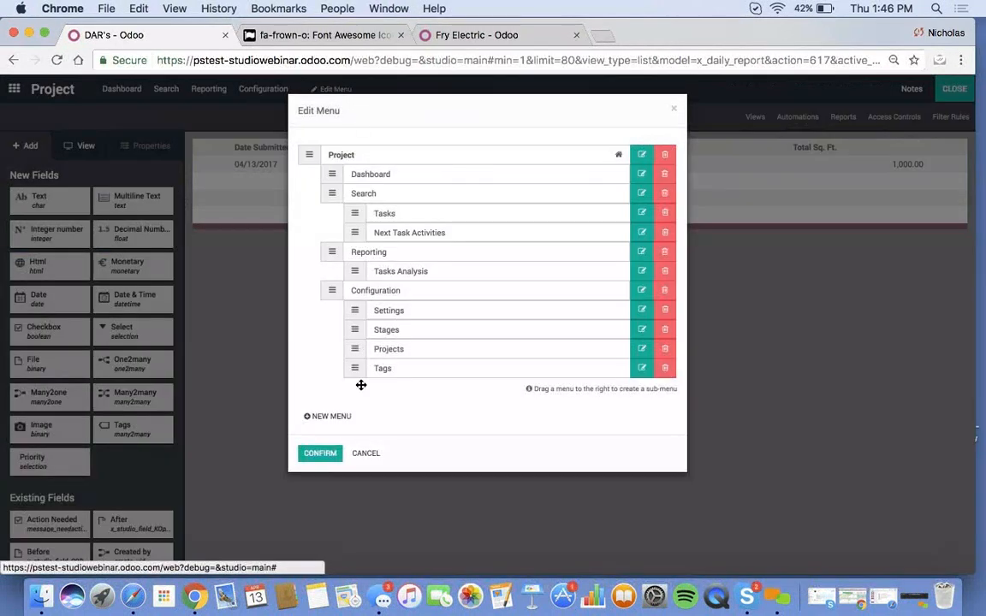
click(312, 416)
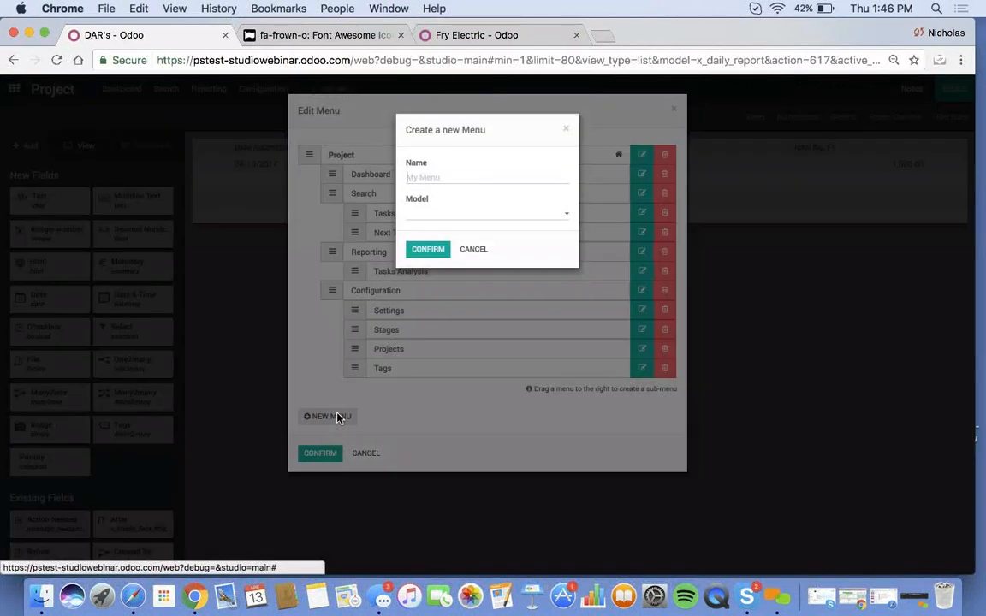
click(440, 217)
text(Dai)
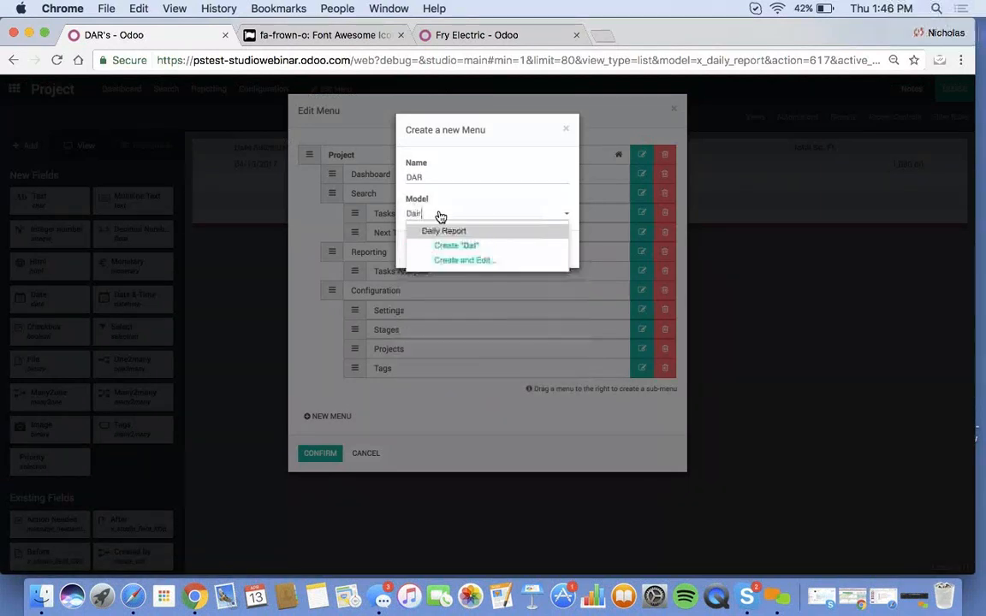
key(Return)
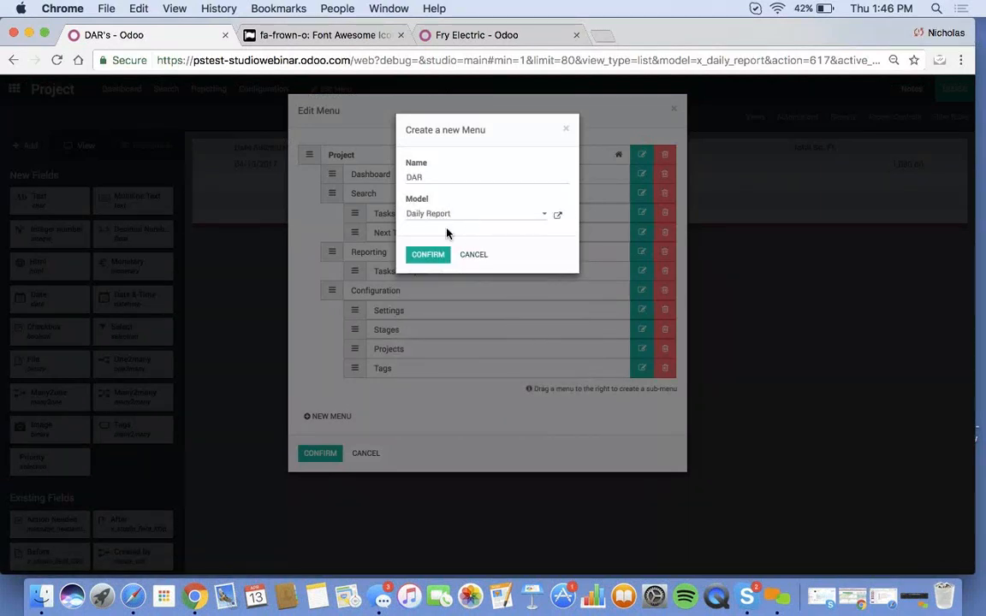
click(434, 254)
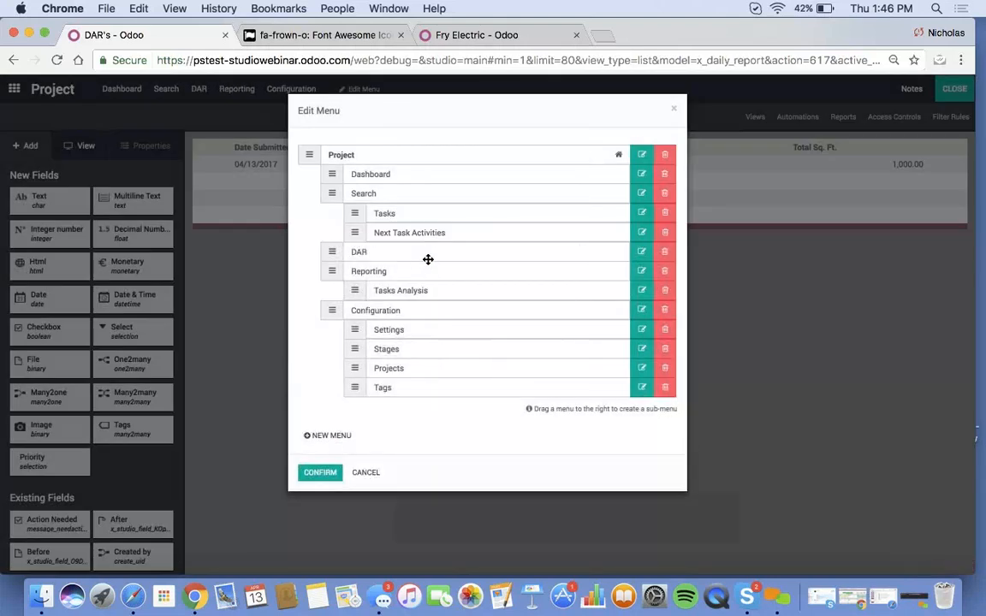
drag(377, 253, 371, 403)
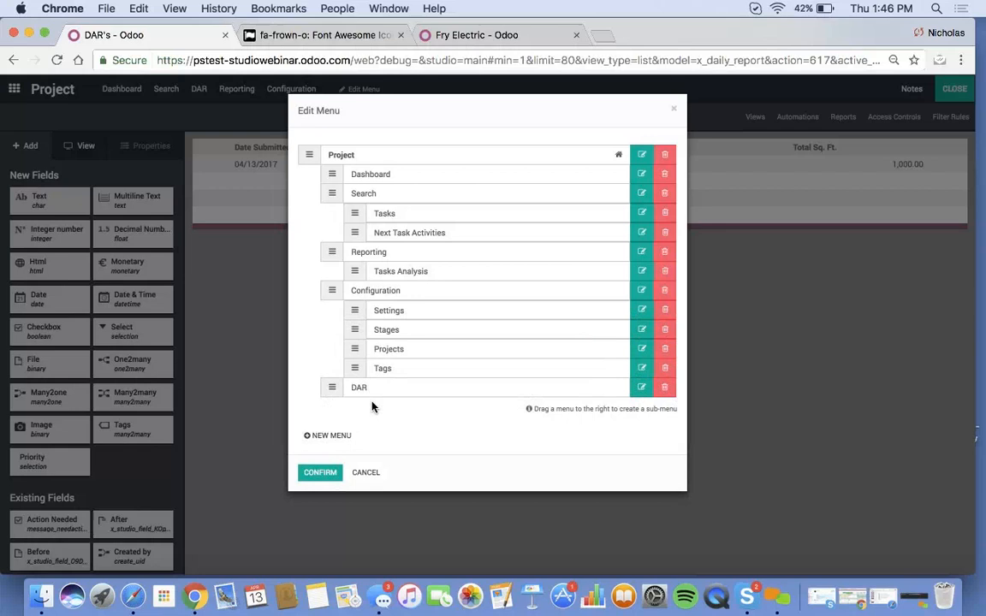
click(317, 474)
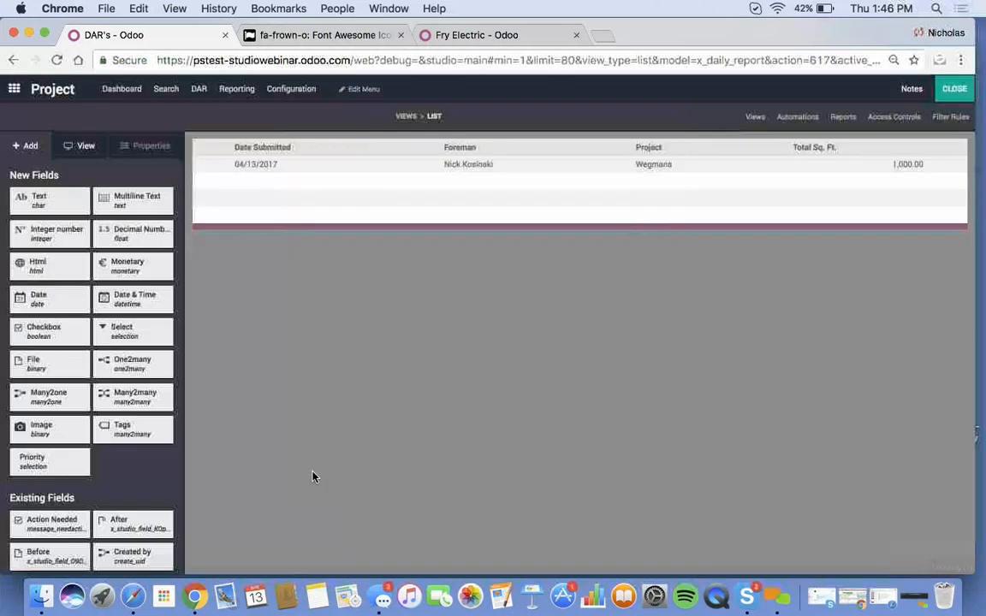
- Check the DAR menu's Wegmans daily report, then switch to the Fry Electric project
click(957, 89)
click(319, 99)
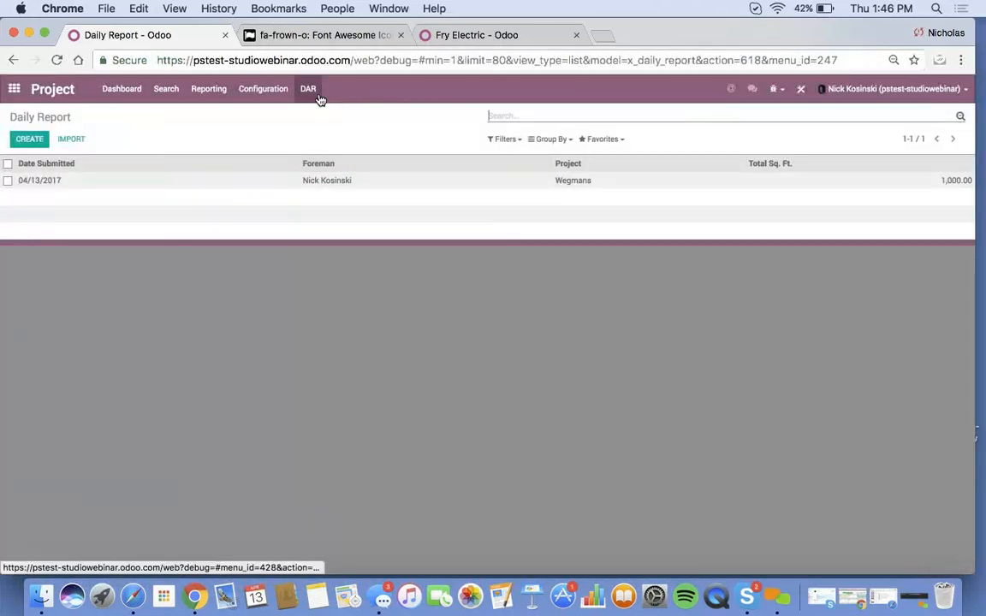
click(369, 182)
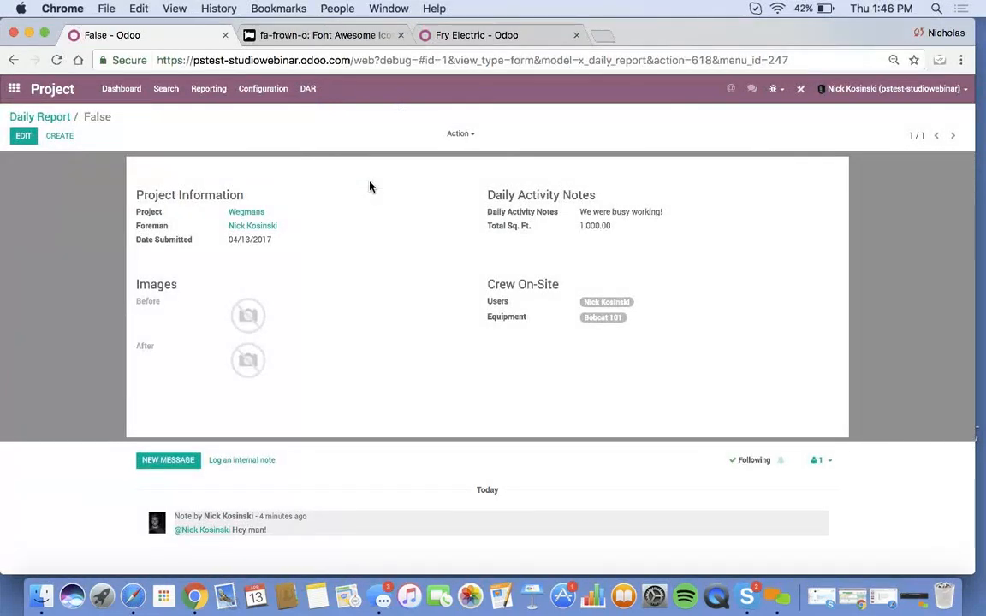
click(52, 118)
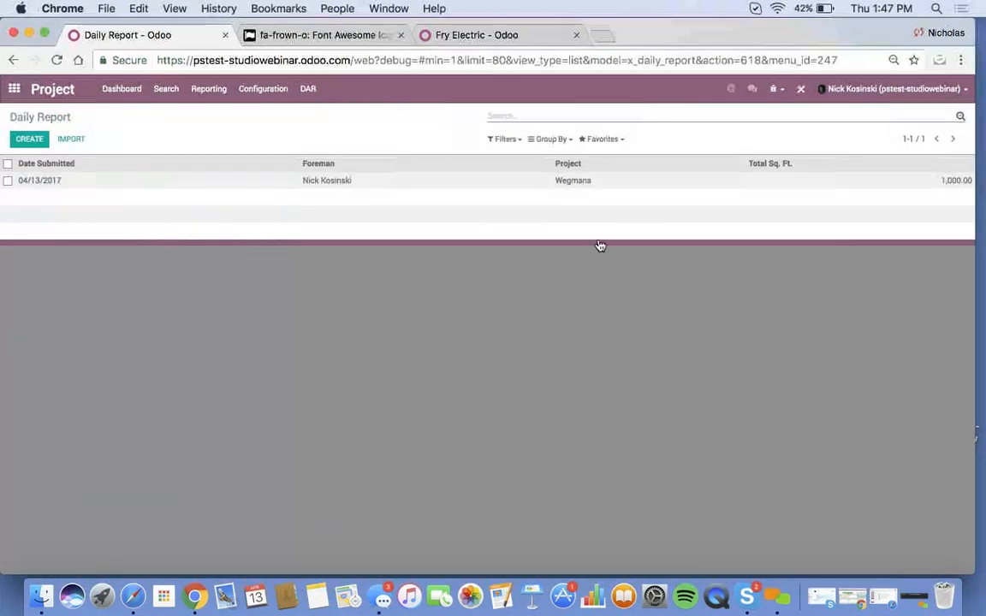
click(506, 41)
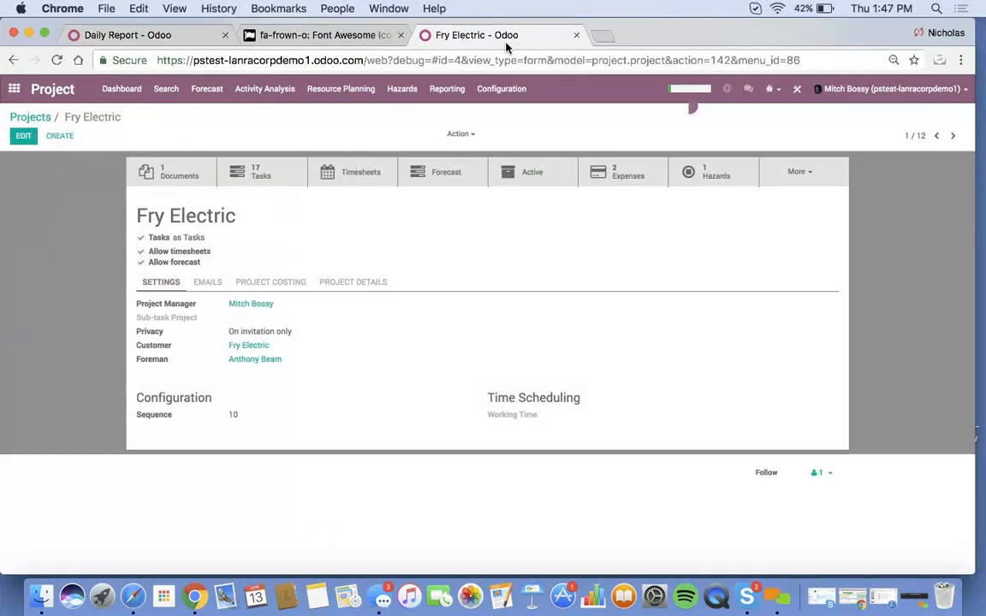
- Open Activity Analysis and switch it to a pivot table
click(267, 91)
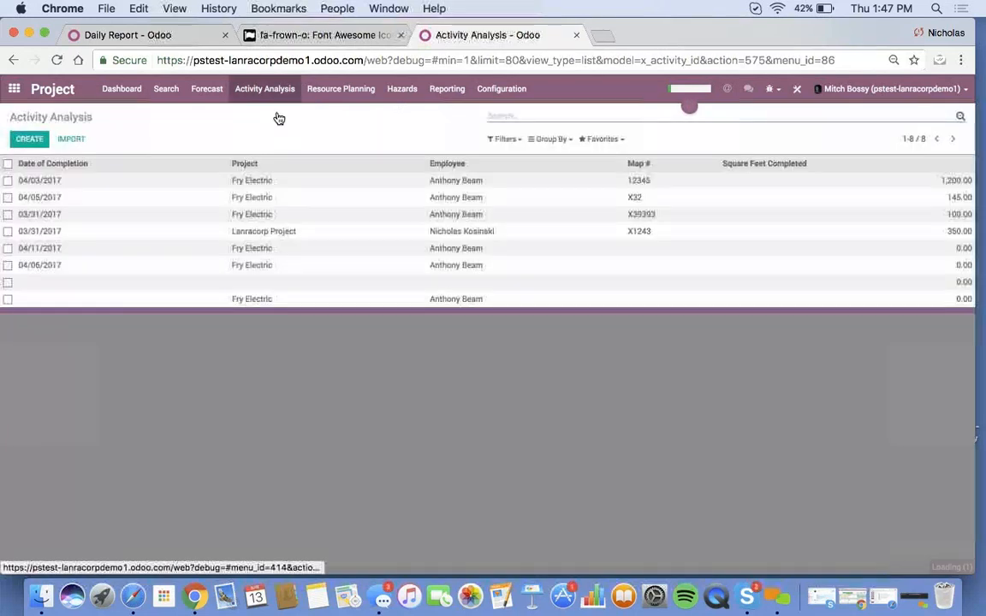
click(797, 89)
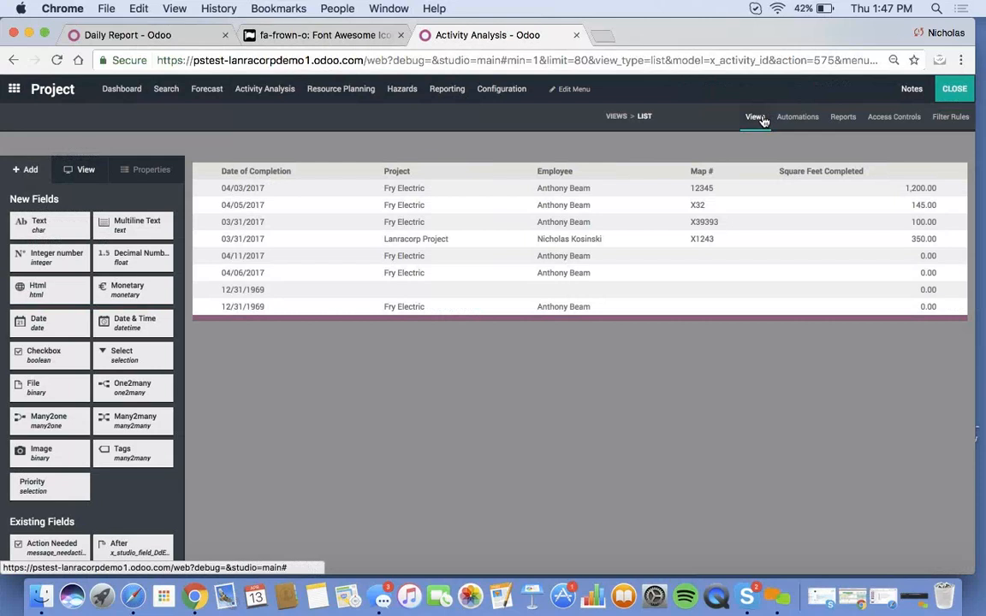
click(755, 117)
click(708, 399)
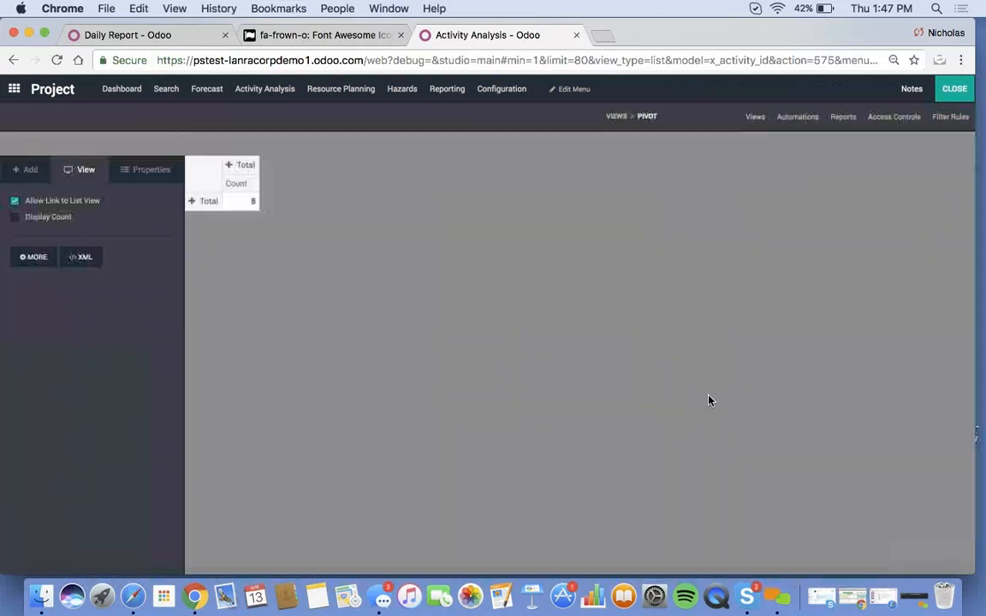
click(954, 88)
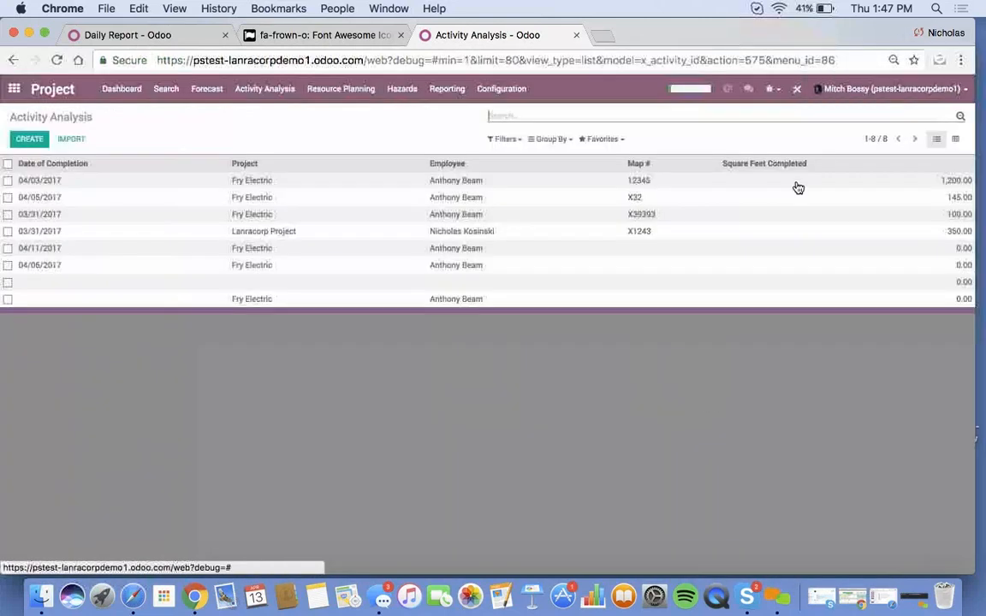
click(956, 141)
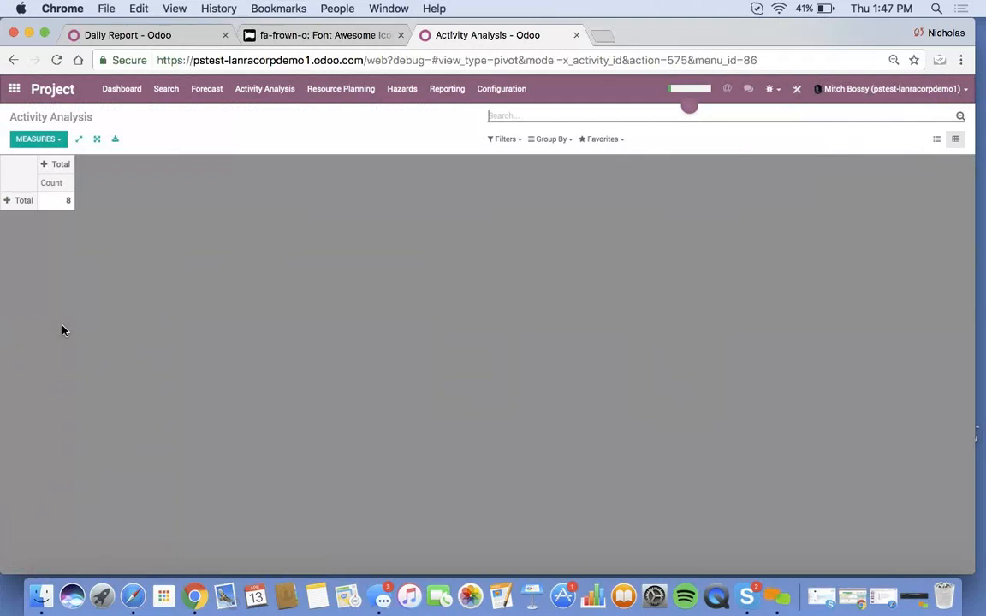
- Group the pivot rows by Project and try column groupings by creation month and week
click(6, 198)
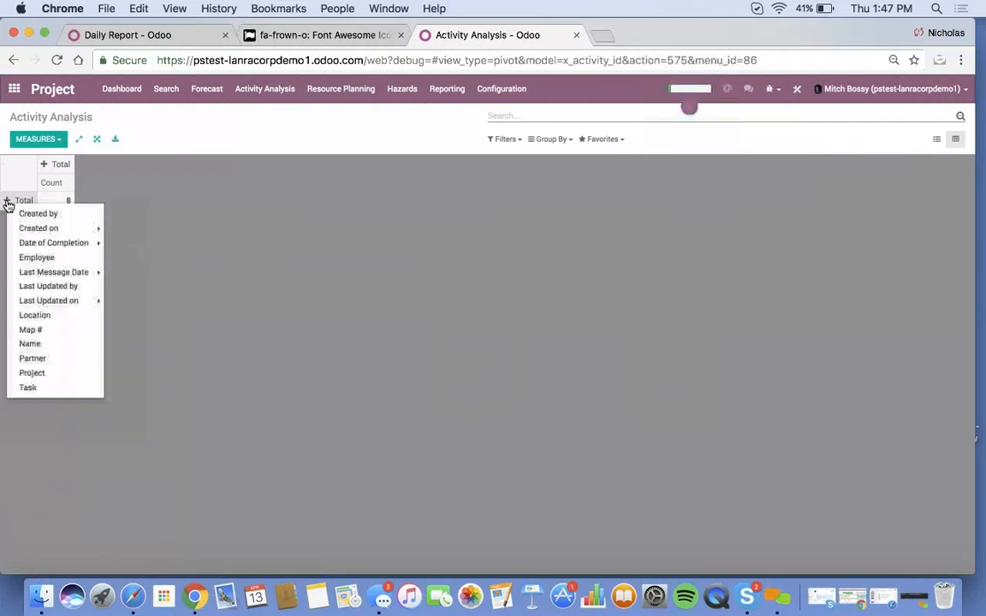
click(41, 374)
click(110, 165)
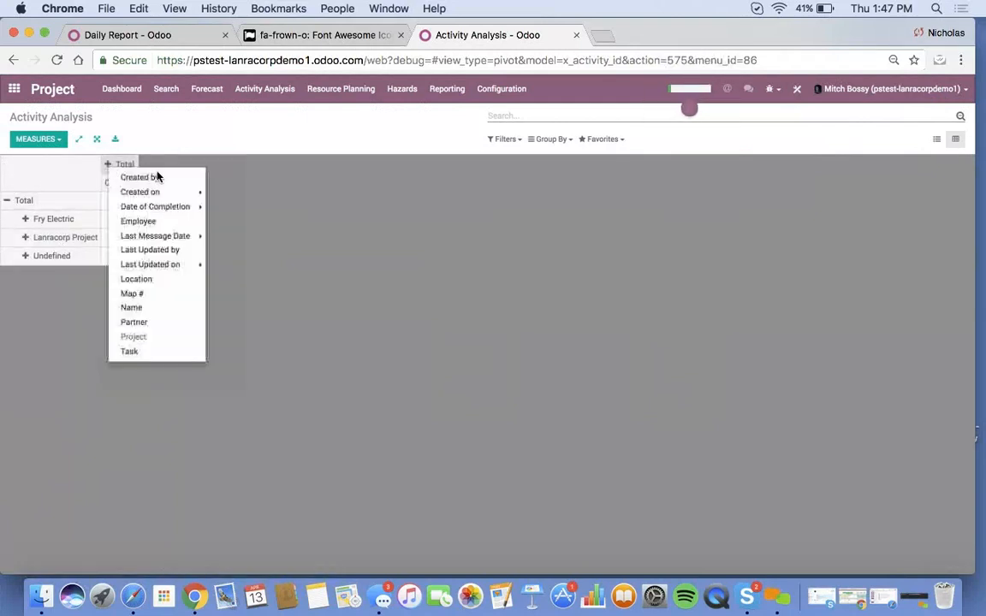
mouse_move(157, 196)
click(272, 226)
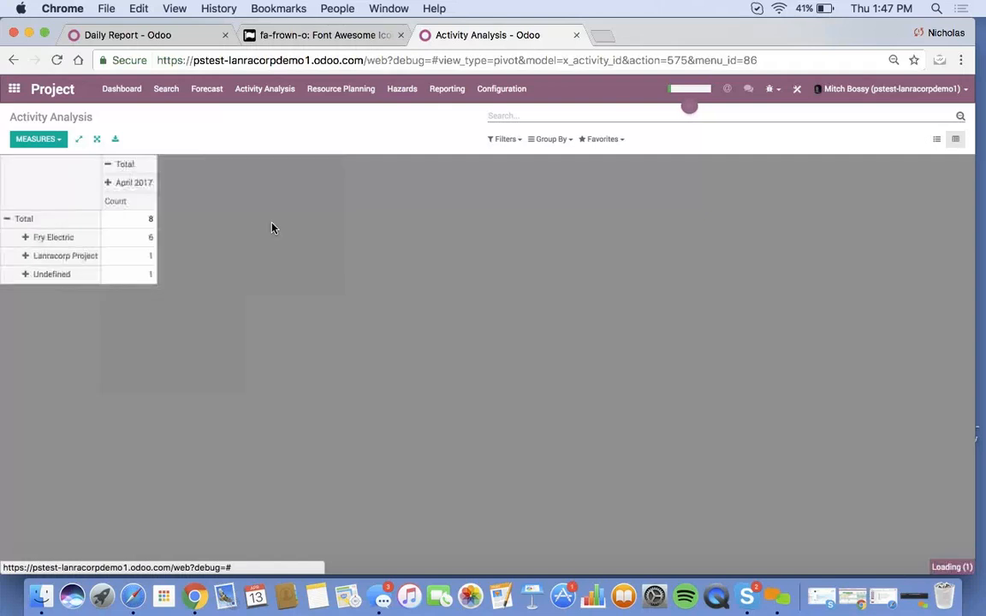
click(118, 164)
click(119, 164)
mouse_move(183, 214)
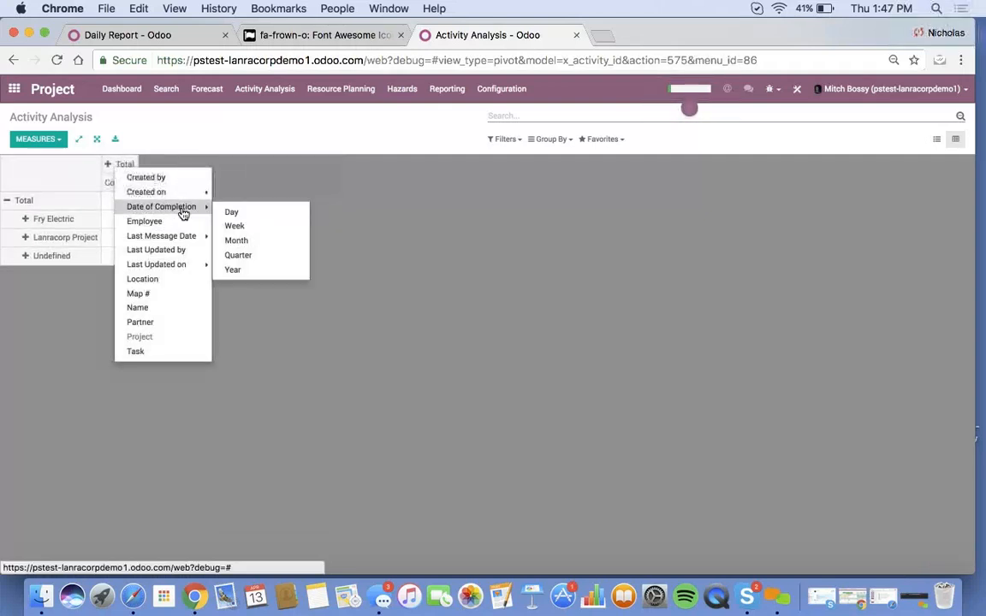
click(236, 226)
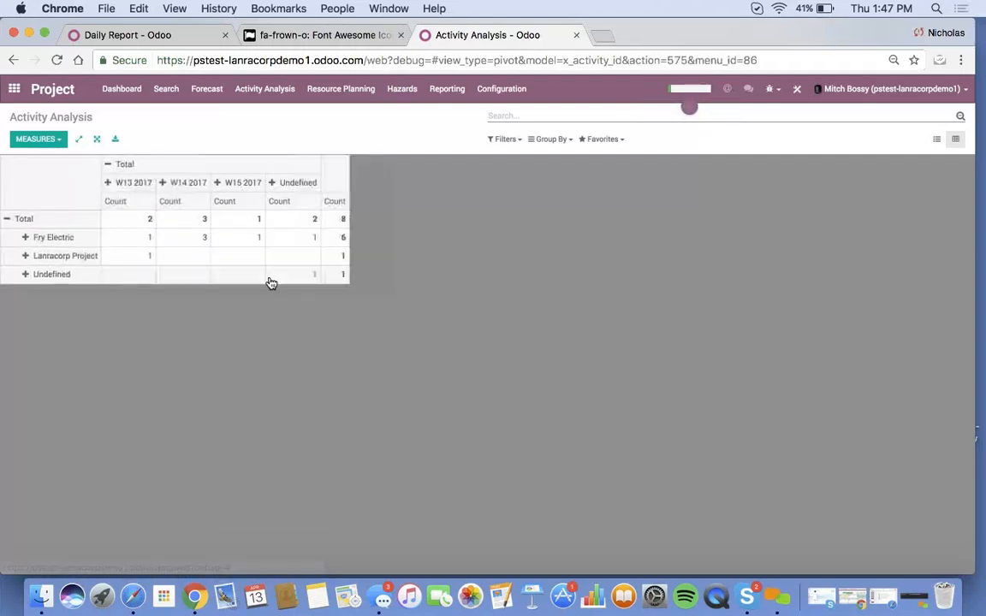
- Add the Square Feet Completed measure and group columns by creation month
click(53, 141)
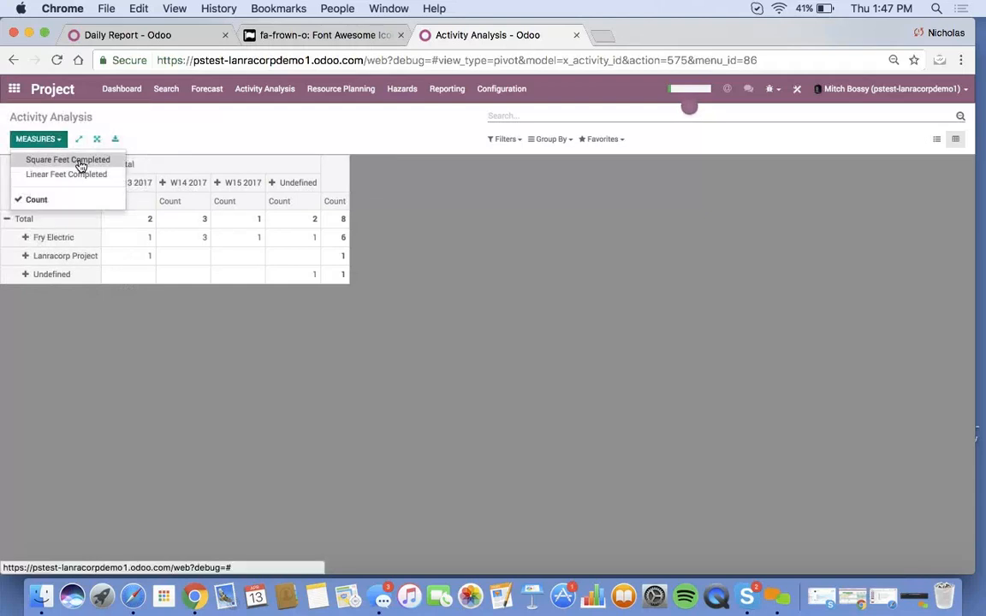
click(81, 162)
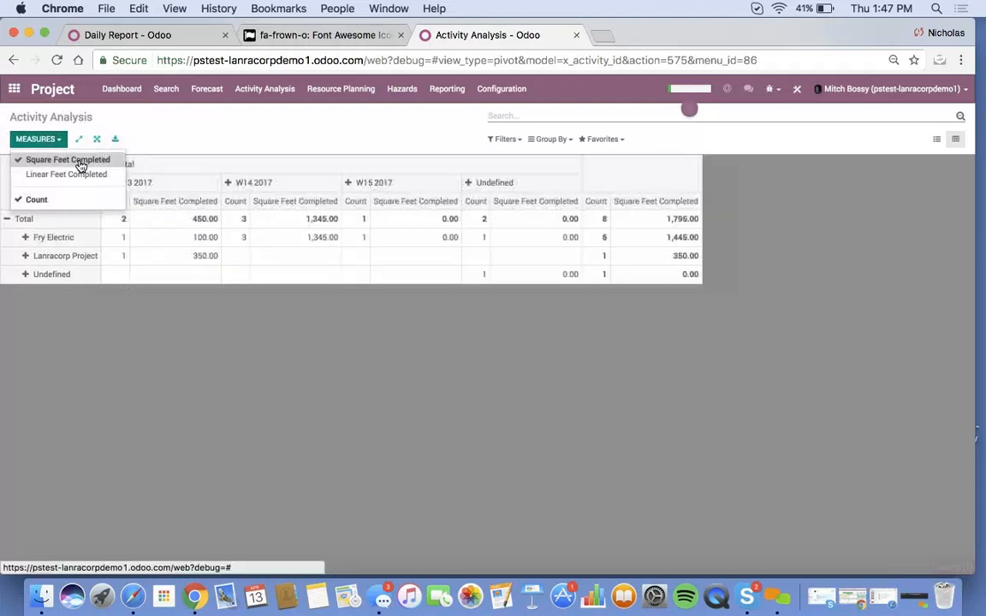
click(149, 326)
click(110, 166)
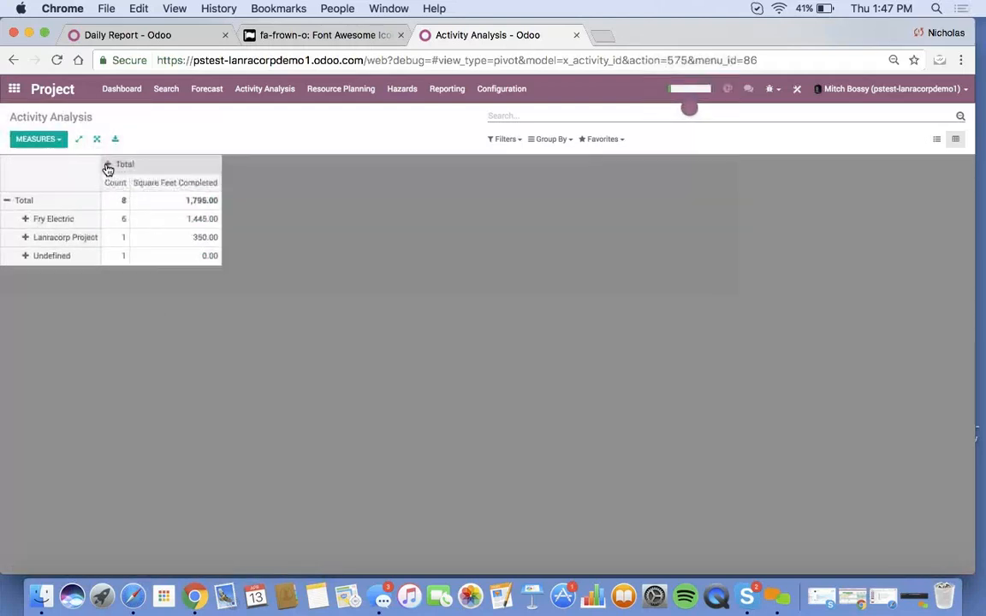
click(110, 164)
mouse_move(140, 194)
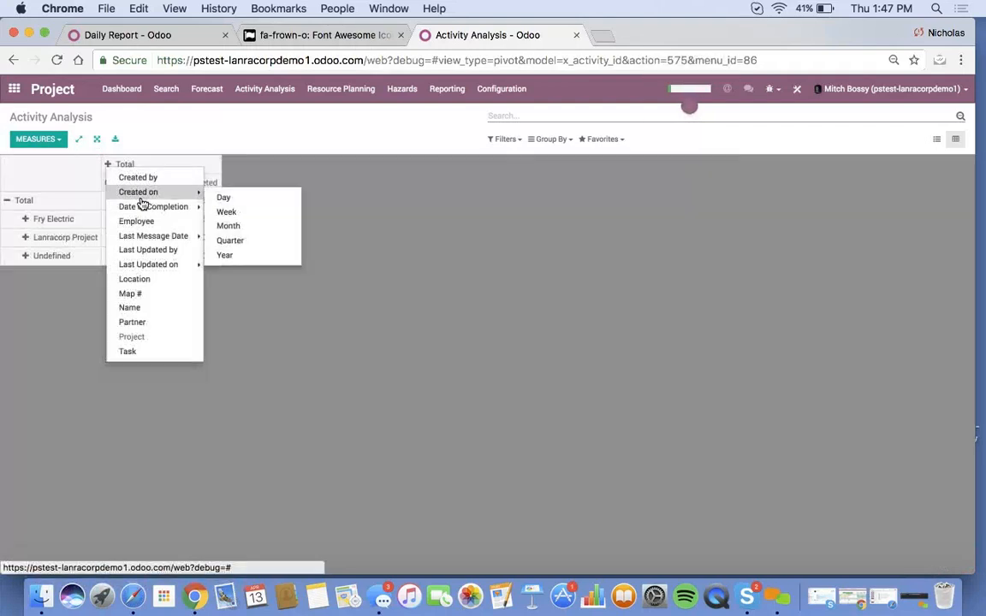
click(241, 226)
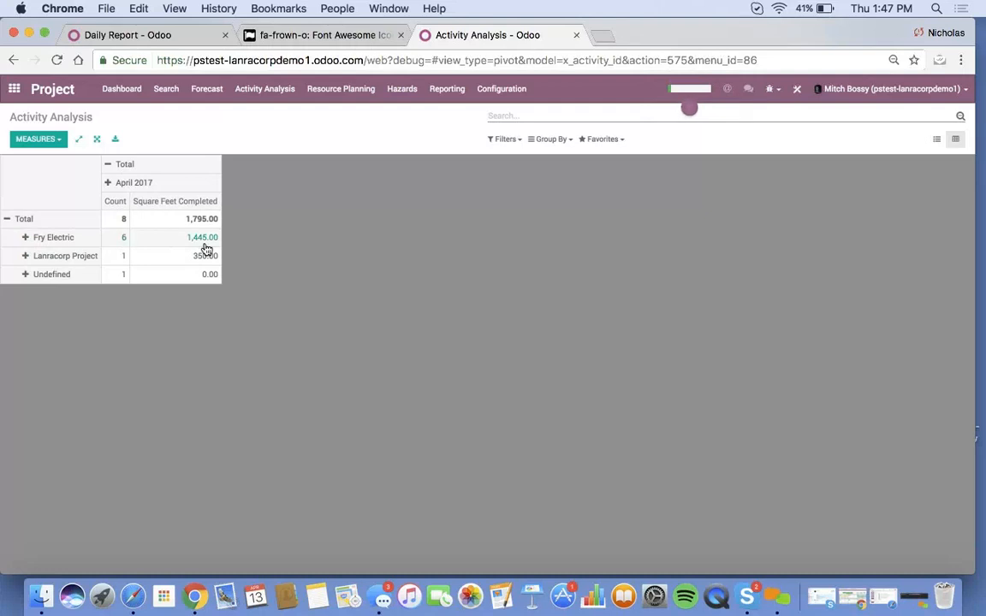
- List the records behind Fry Electric's 1,445.00 square feet
click(25, 239)
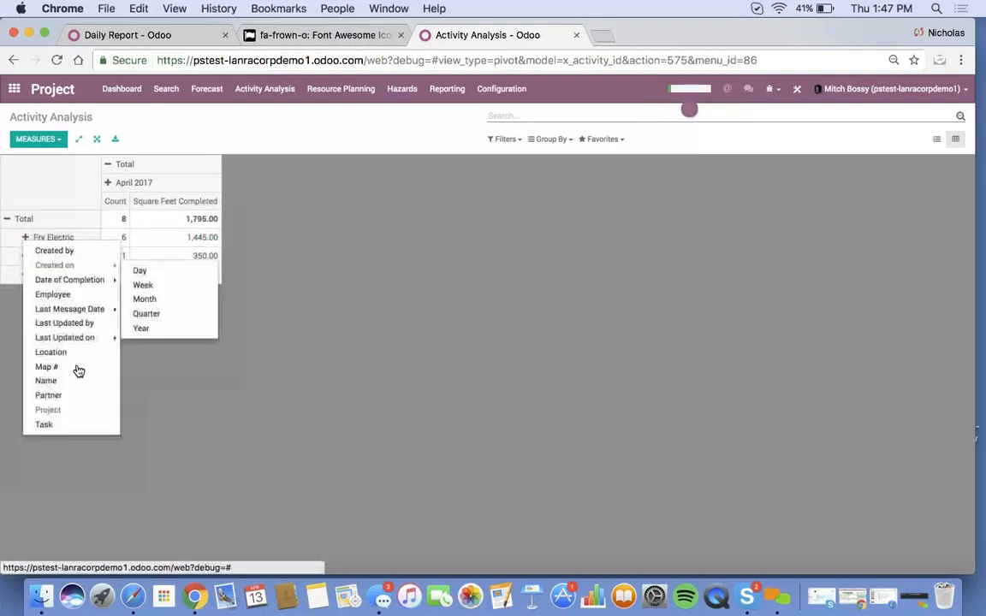
mouse_move(75, 304)
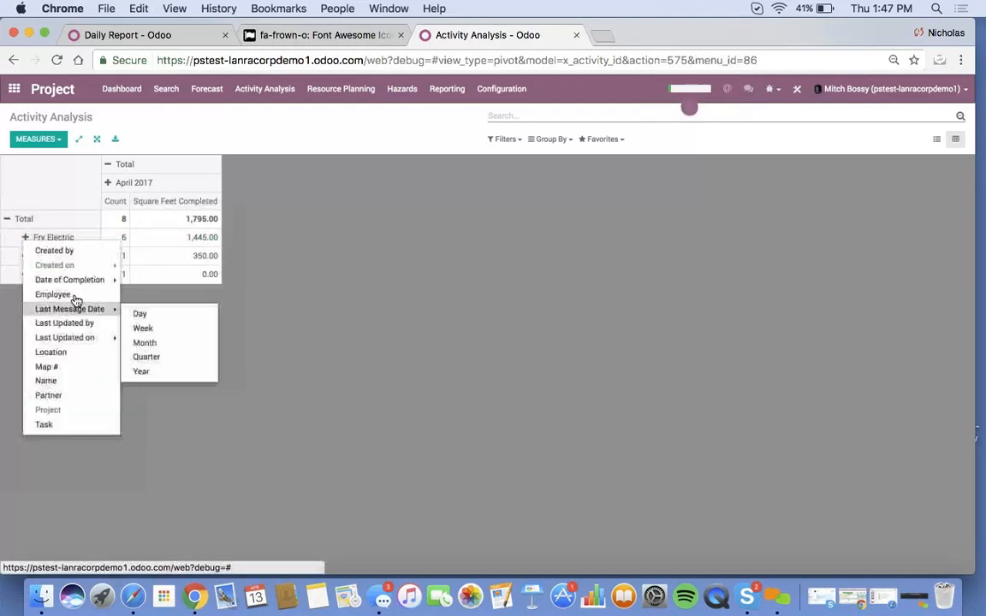
click(74, 382)
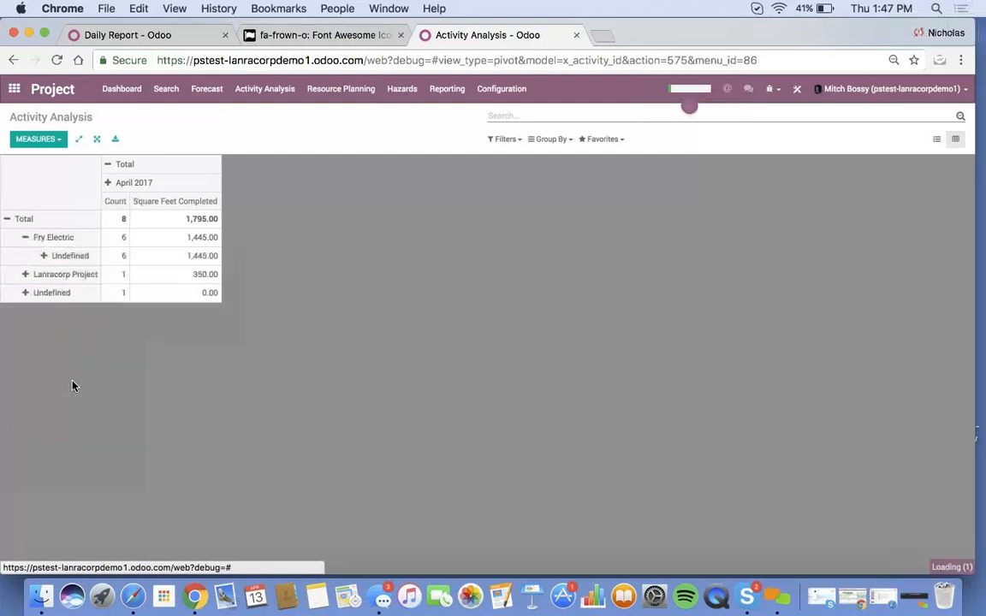
click(31, 239)
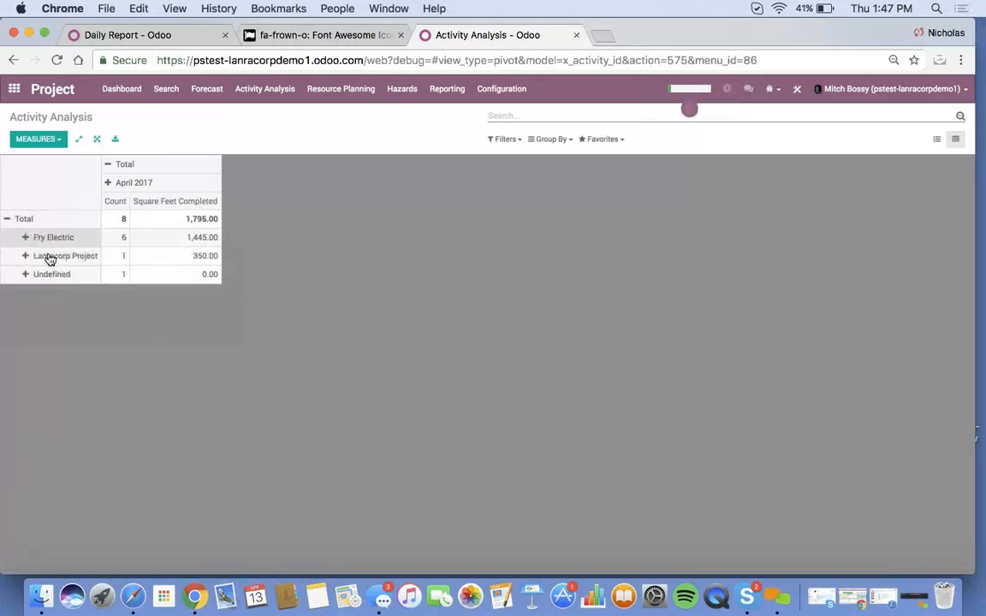
click(202, 241)
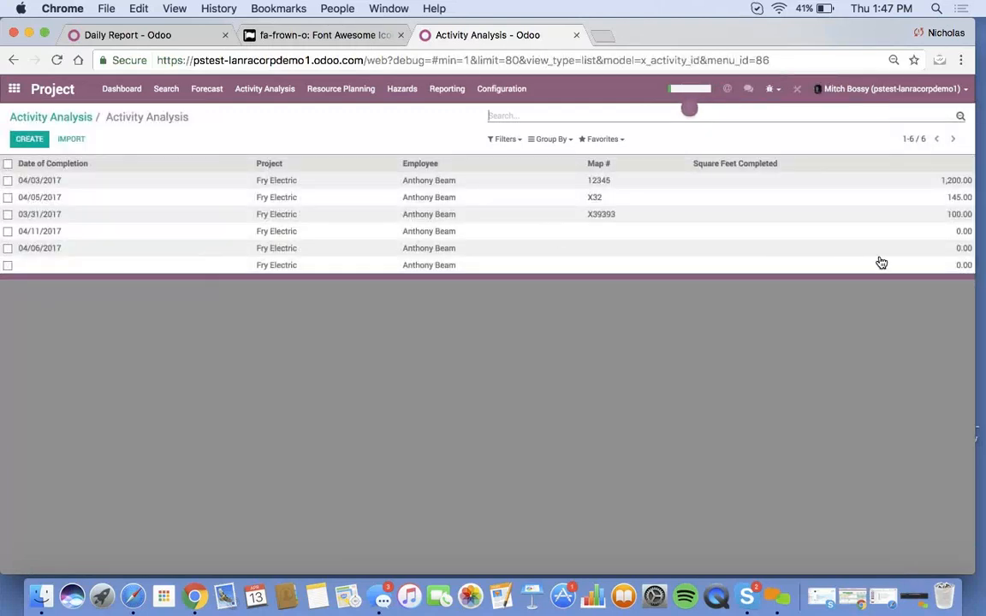
- Group the Fry Electric records list by Project using a custom grouping
click(552, 139)
click(575, 156)
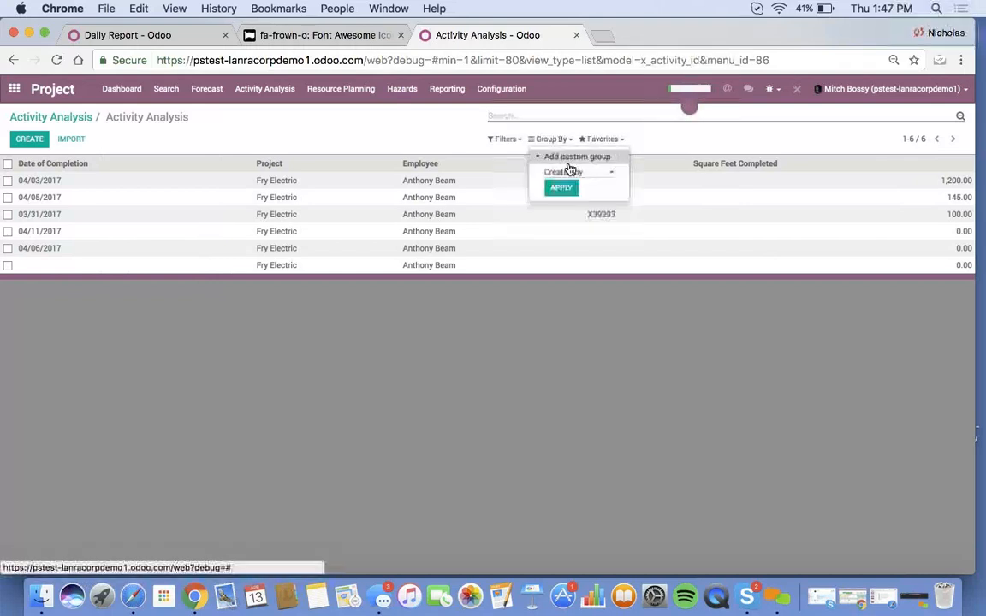
click(568, 168)
click(569, 297)
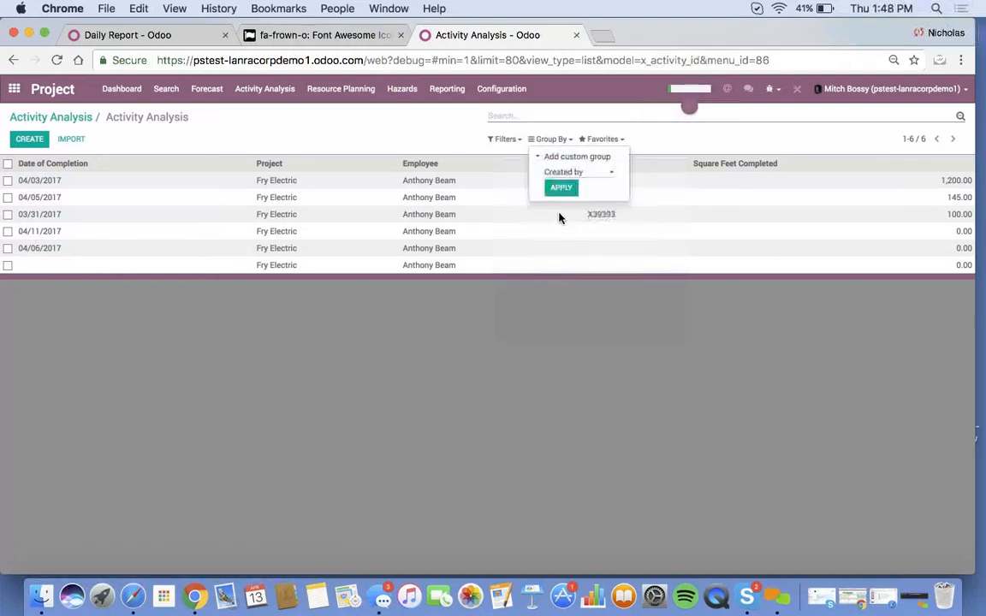
click(562, 188)
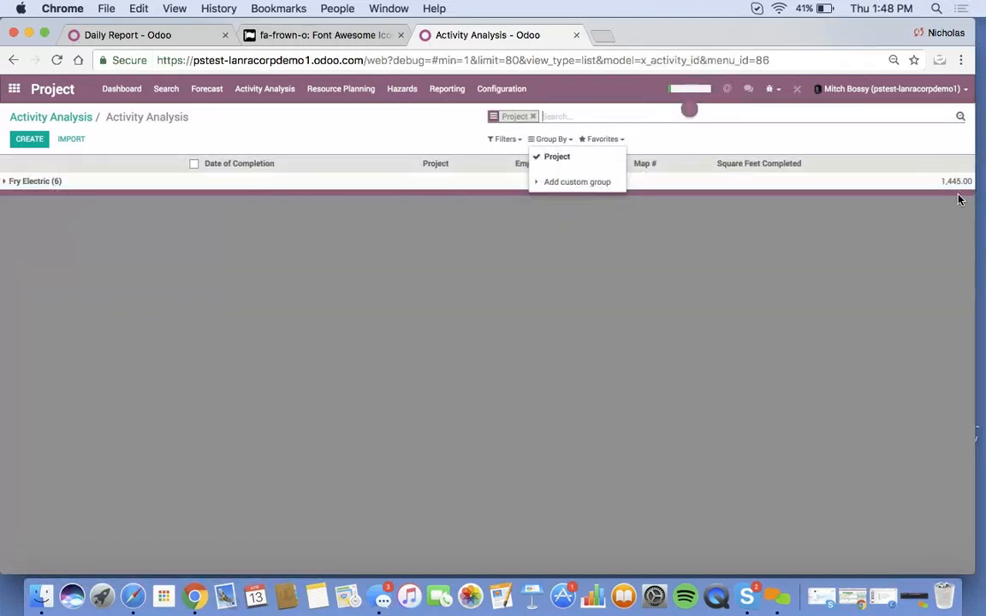
click(943, 225)
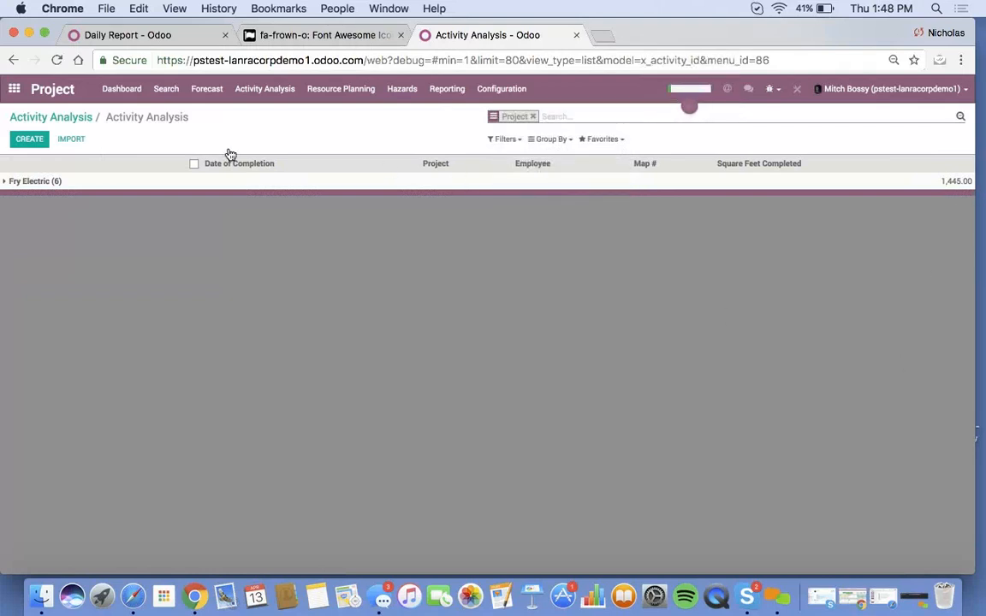
- Create and save a Test expense with the [EXP] Expenses product
click(149, 41)
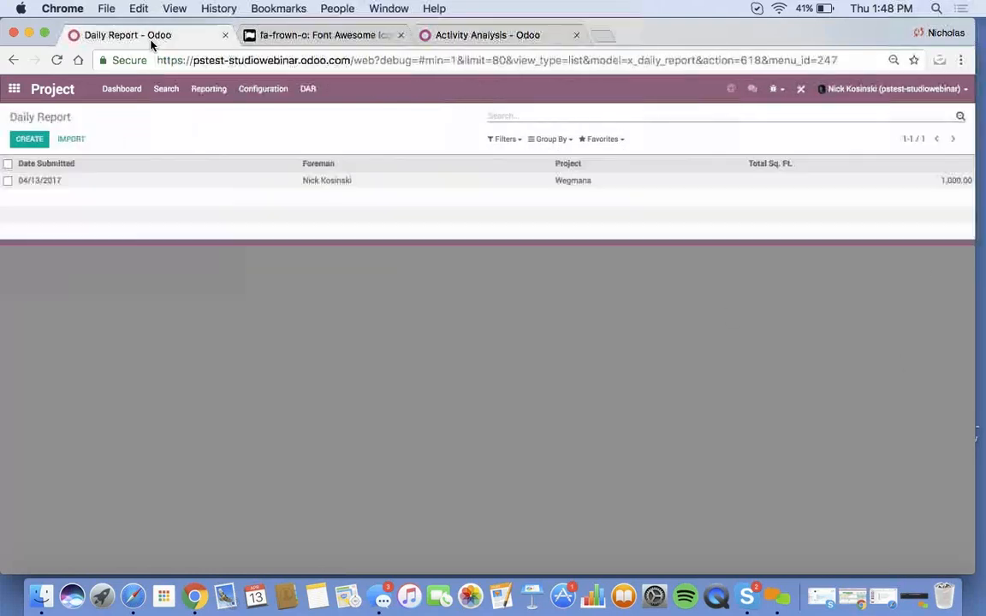
click(12, 93)
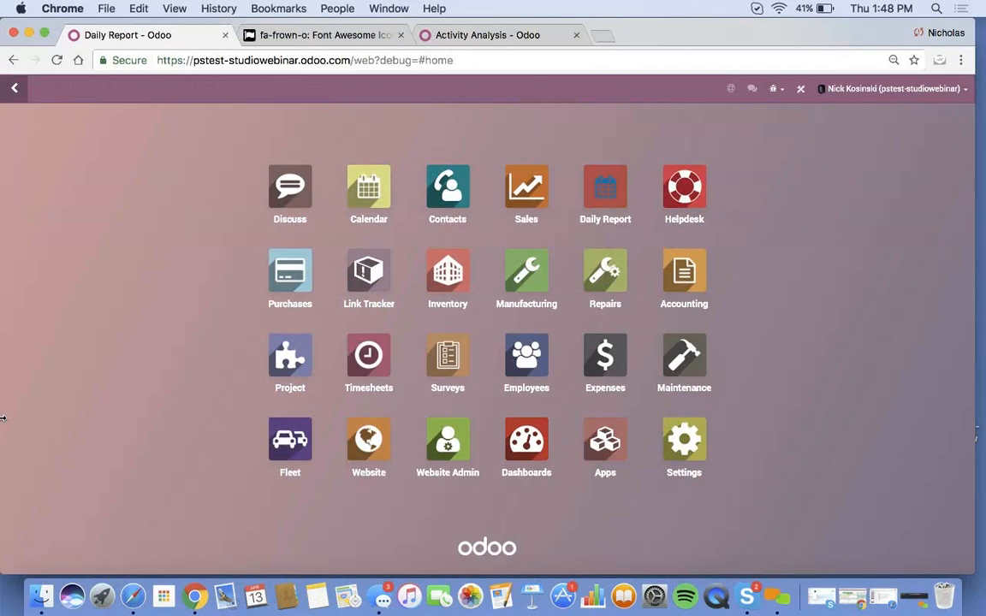
click(605, 363)
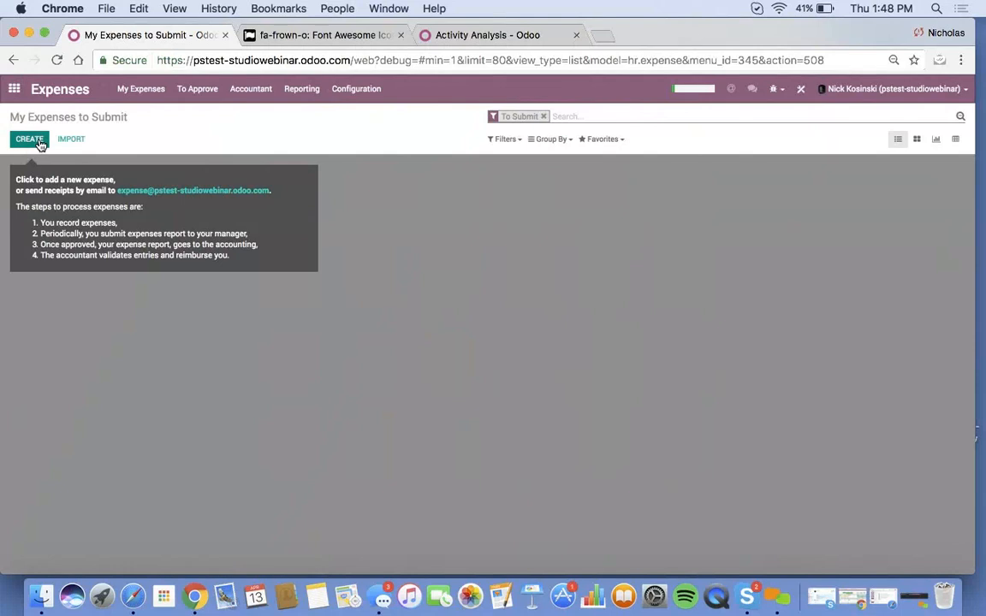
click(29, 140)
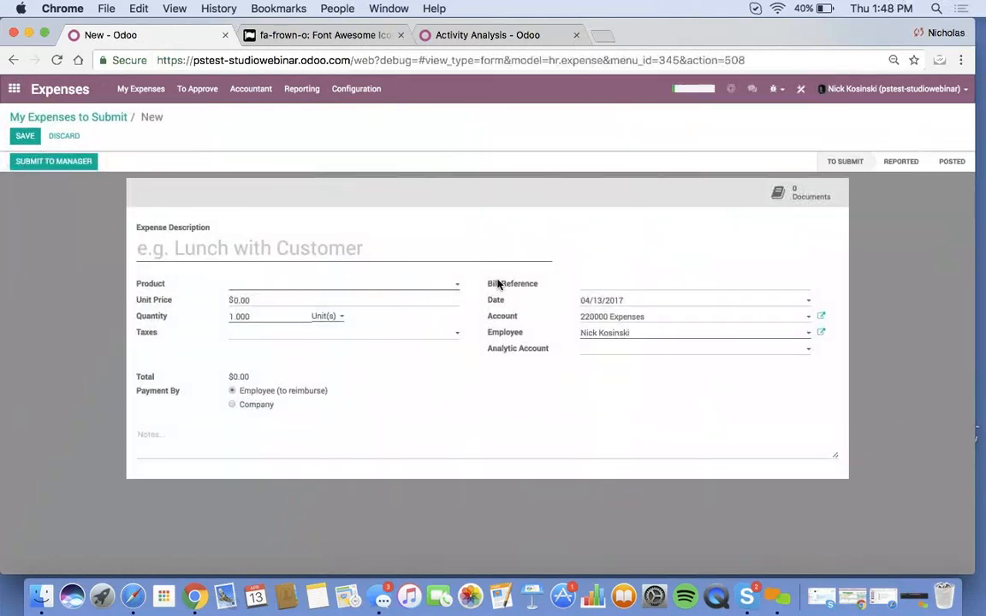
text(Test)
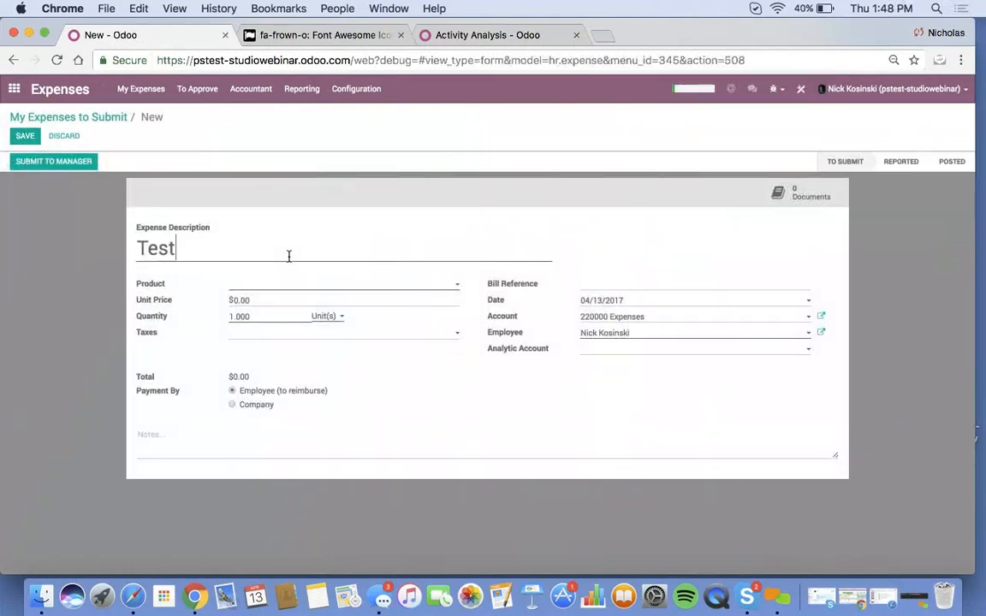
click(277, 289)
click(282, 302)
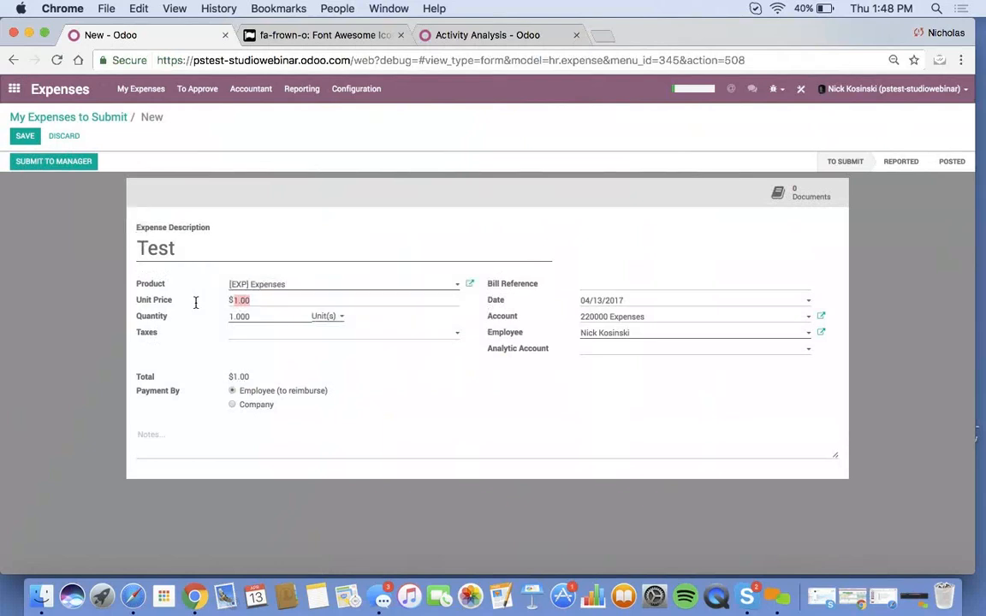
click(20, 136)
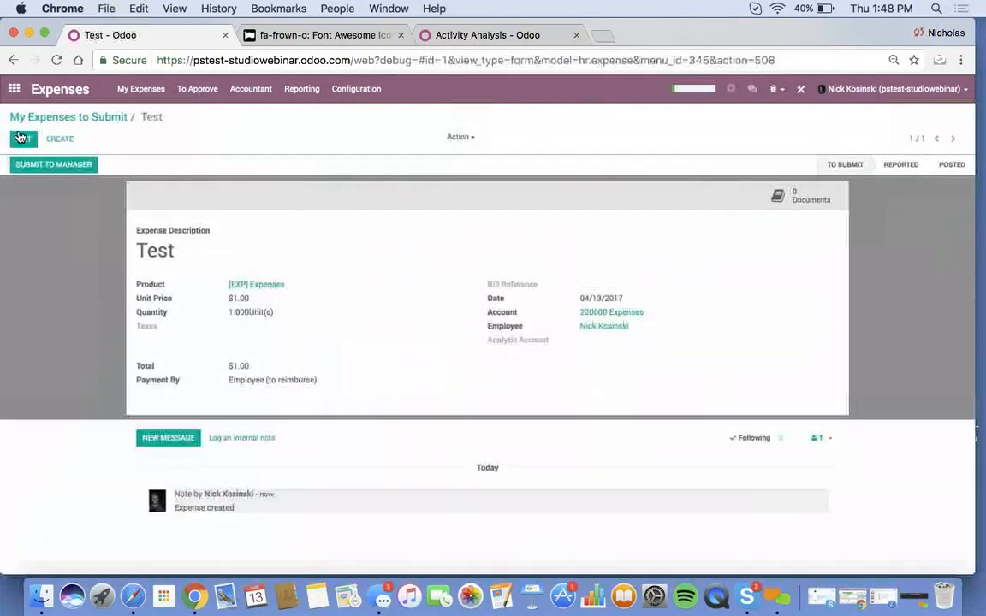
- Charge the Test expense to the Wegmans analytic account, save, and submit to manager
click(22, 137)
click(623, 358)
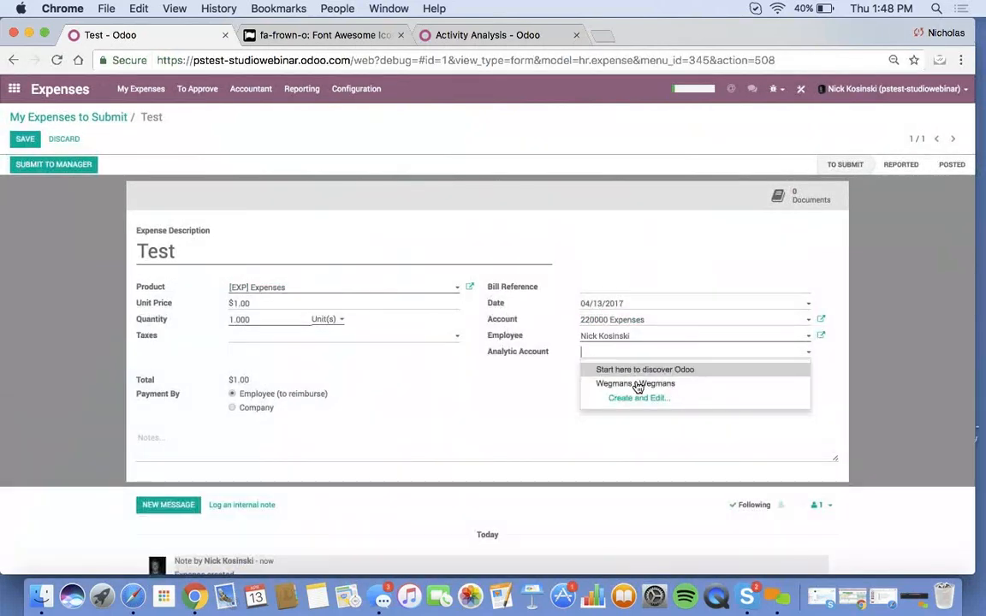
click(640, 385)
click(25, 139)
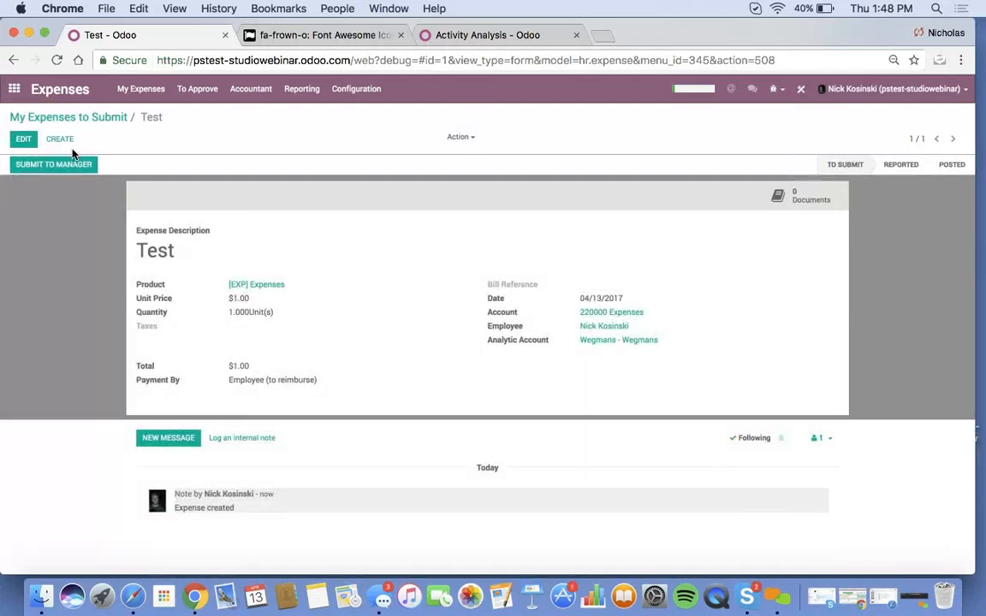
click(77, 165)
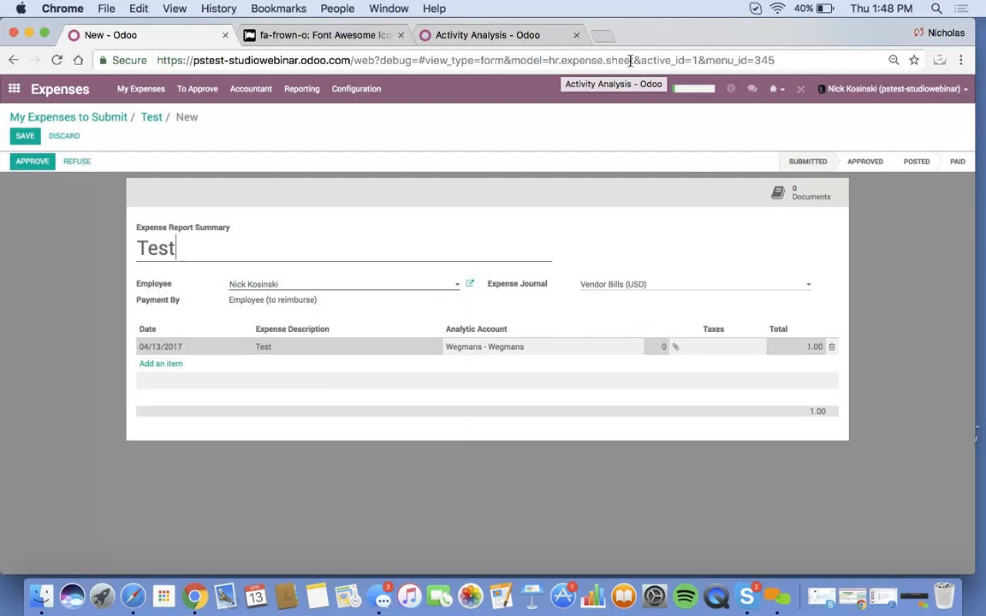
- Open the Test expense from the All Expenses list
click(305, 89)
click(318, 114)
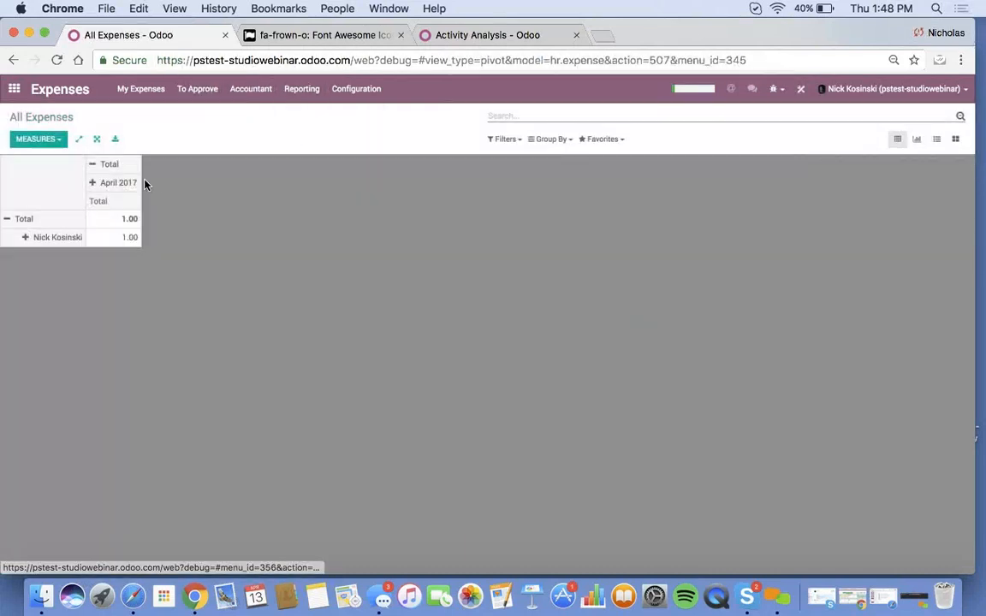
click(938, 140)
click(222, 181)
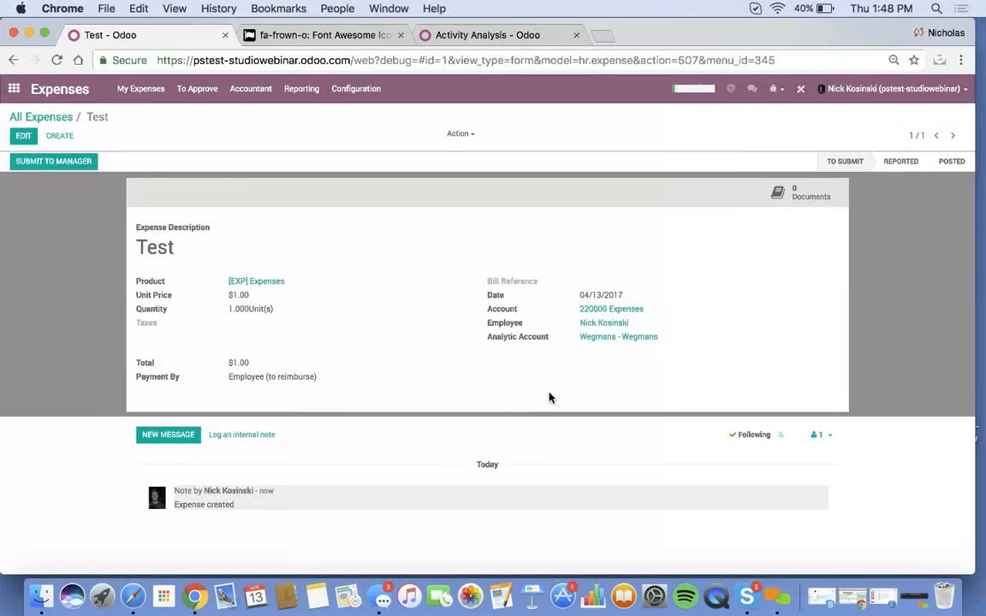
- Add a Many2one field related to Project below Taxes on the expense form
click(800, 89)
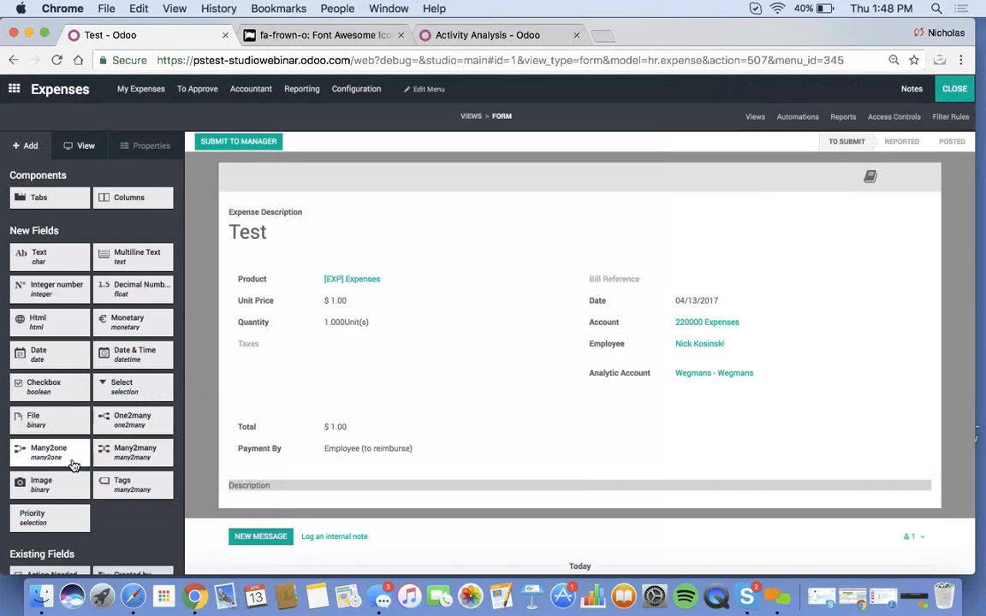
drag(49, 452, 291, 363)
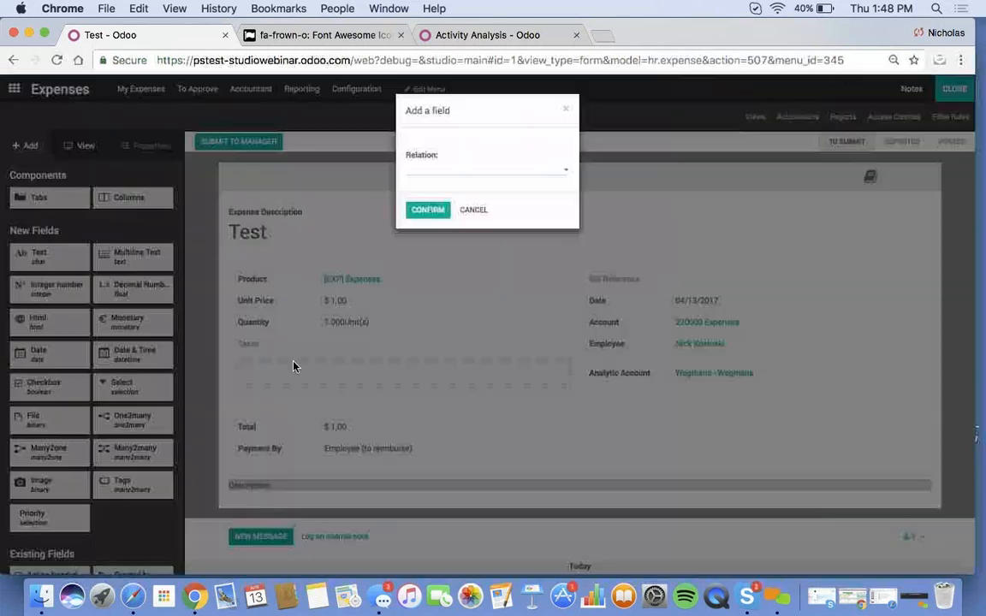
click(437, 171)
text(Project)
key(Return)
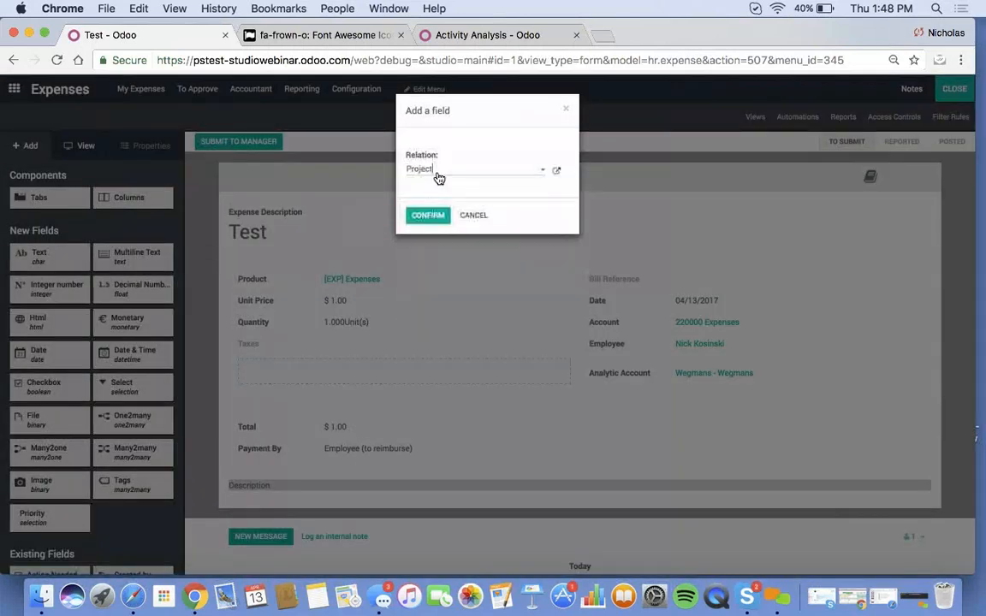
click(427, 216)
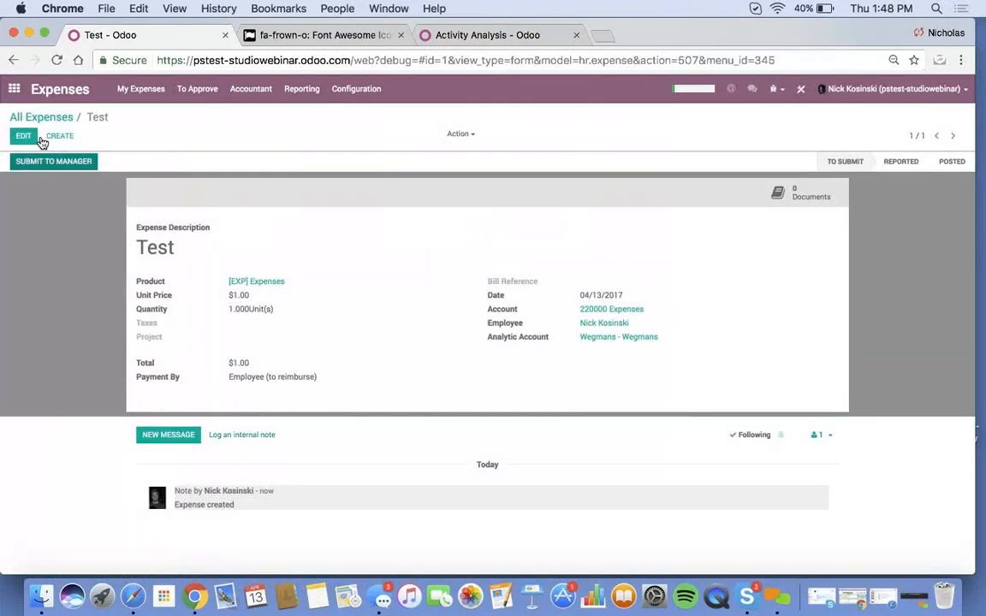
- Open the Wegmans project settings form and start Studio
click(15, 89)
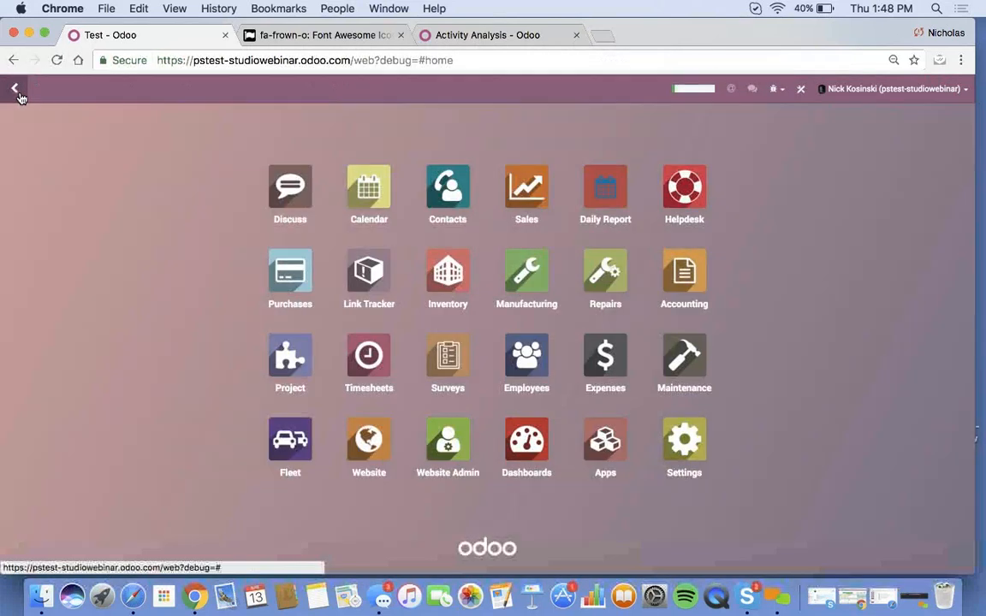
click(290, 368)
click(33, 262)
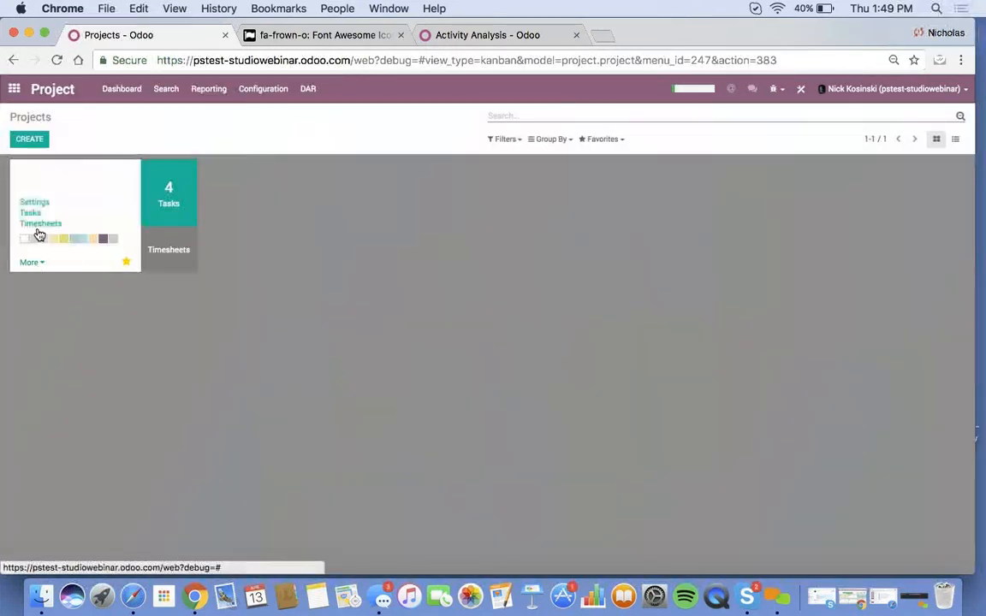
click(33, 202)
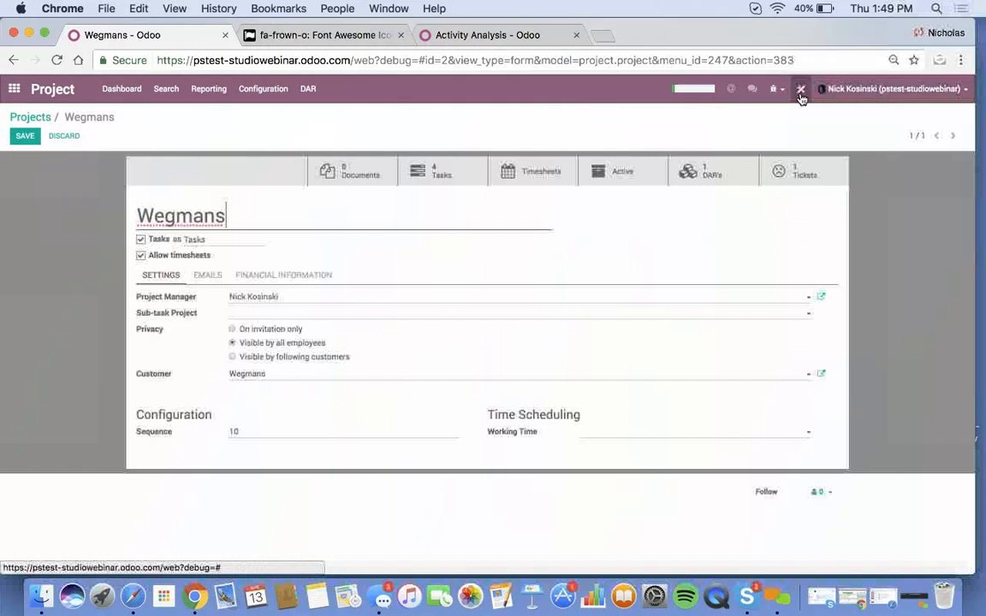
click(801, 90)
- Add an Expense smart button linked to the expenses' Project field
click(388, 156)
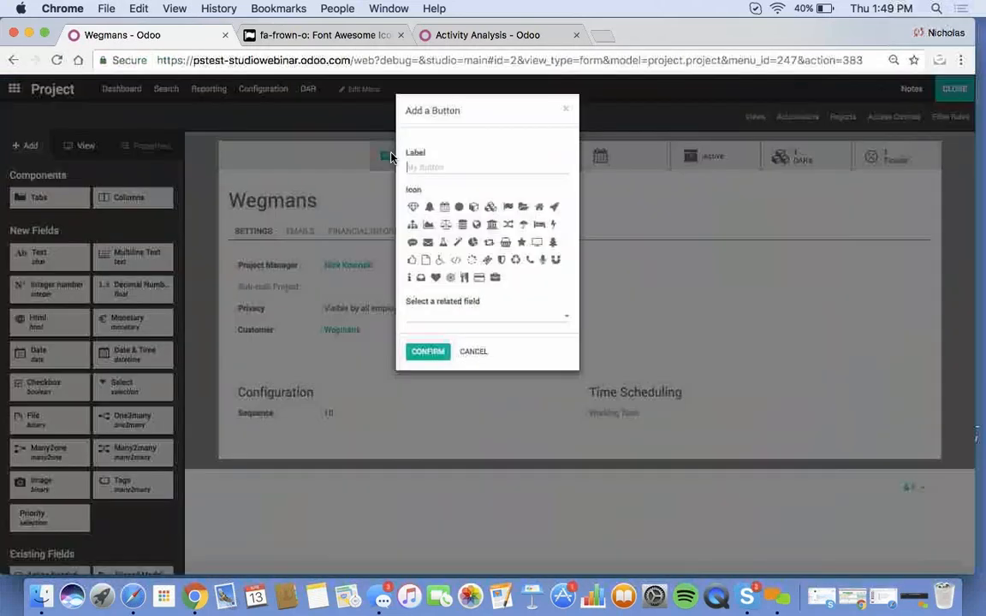
text(Expense)
click(471, 316)
click(469, 436)
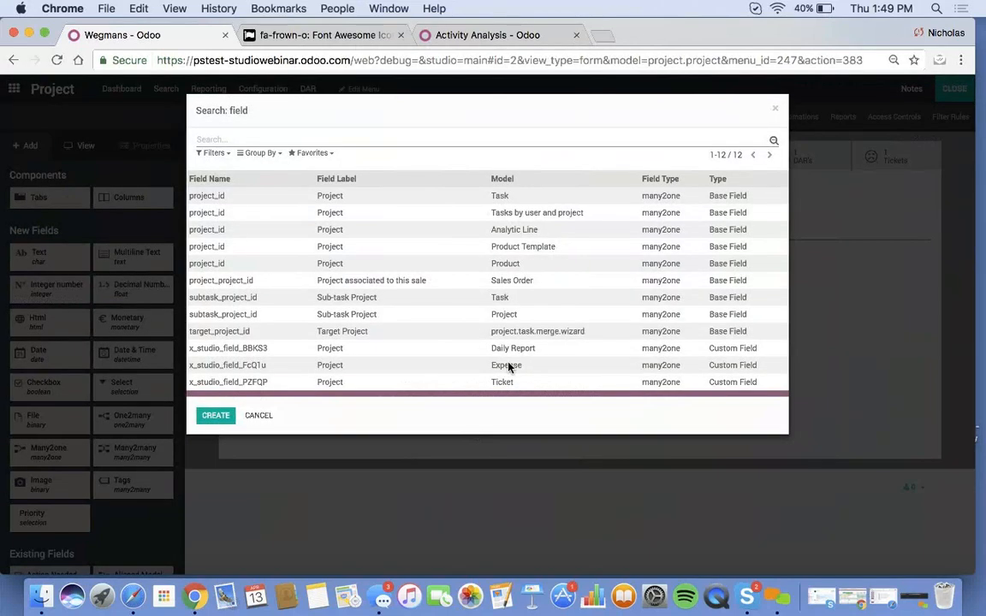
click(512, 366)
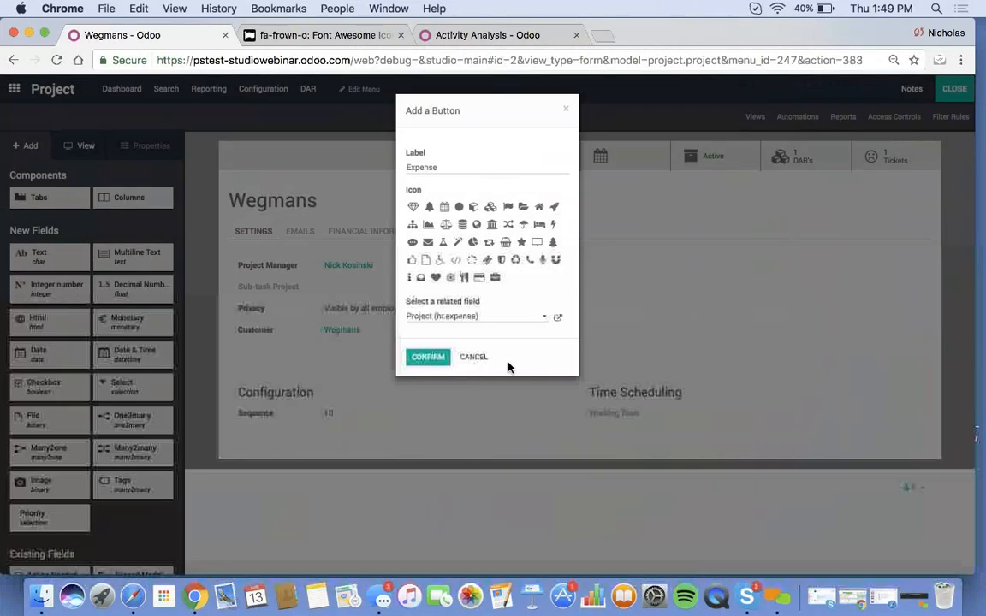
click(437, 362)
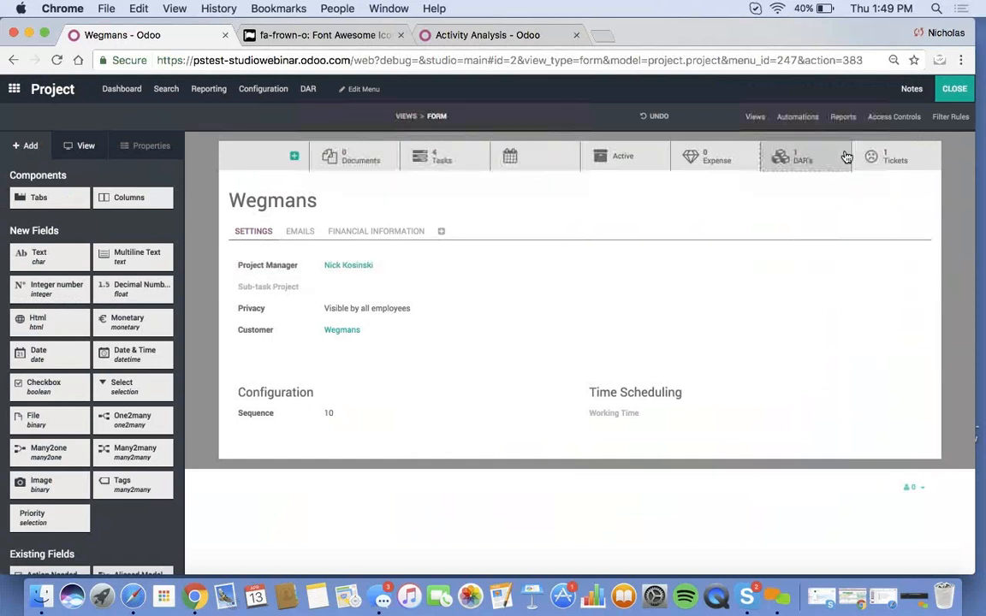
- Change the Expense button's icon from fa-diamond to fa-credit-card and close Studio
click(700, 166)
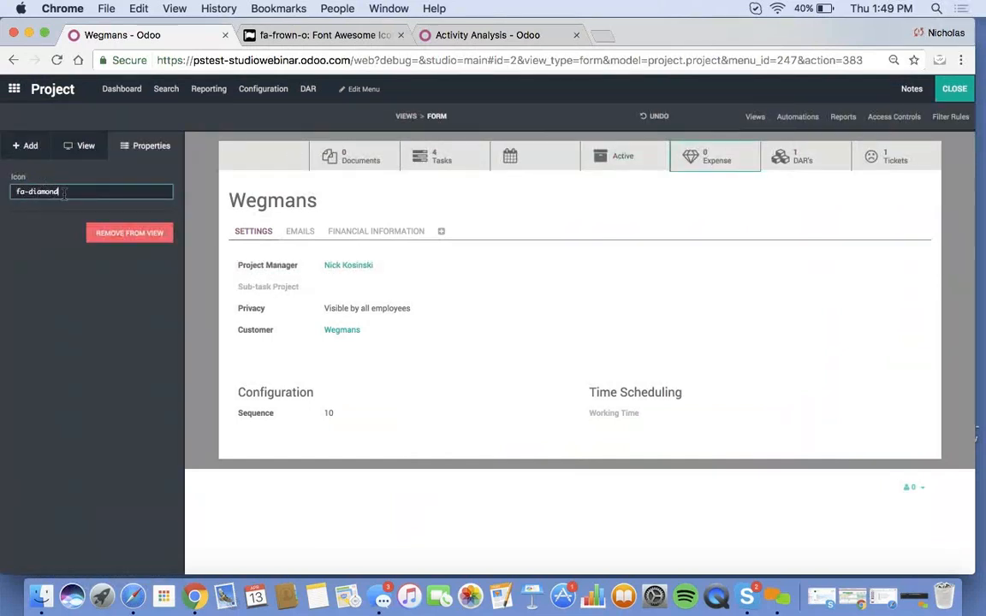
drag(64, 193, 20, 193)
text(fa)
click(50, 305)
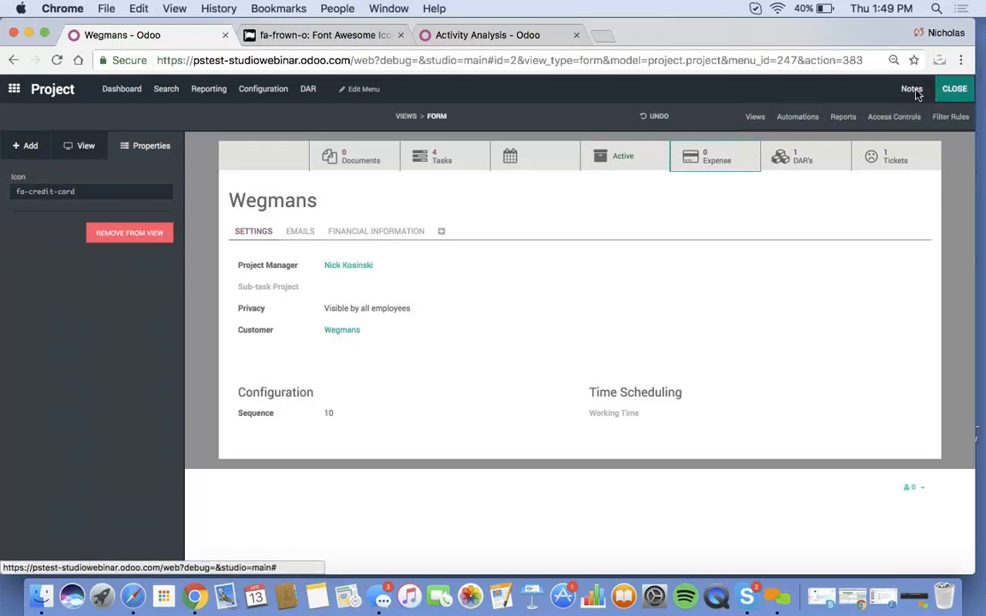
click(955, 89)
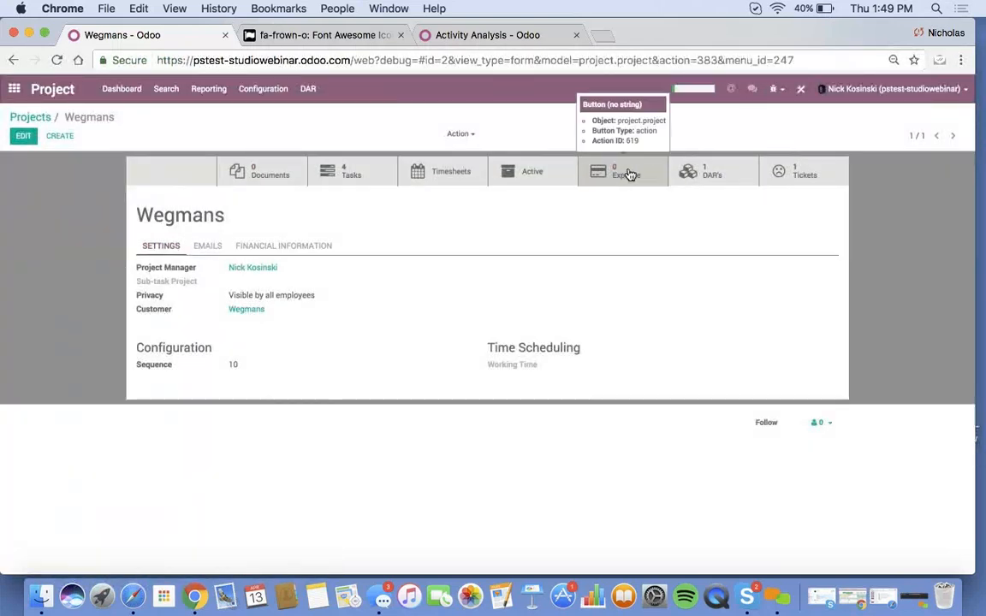
click(635, 178)
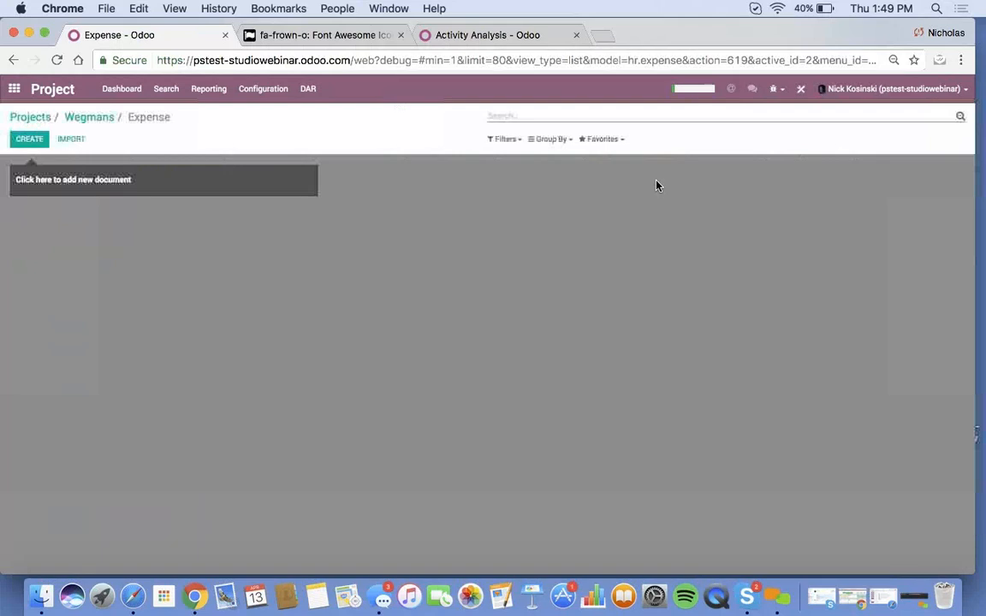
click(28, 143)
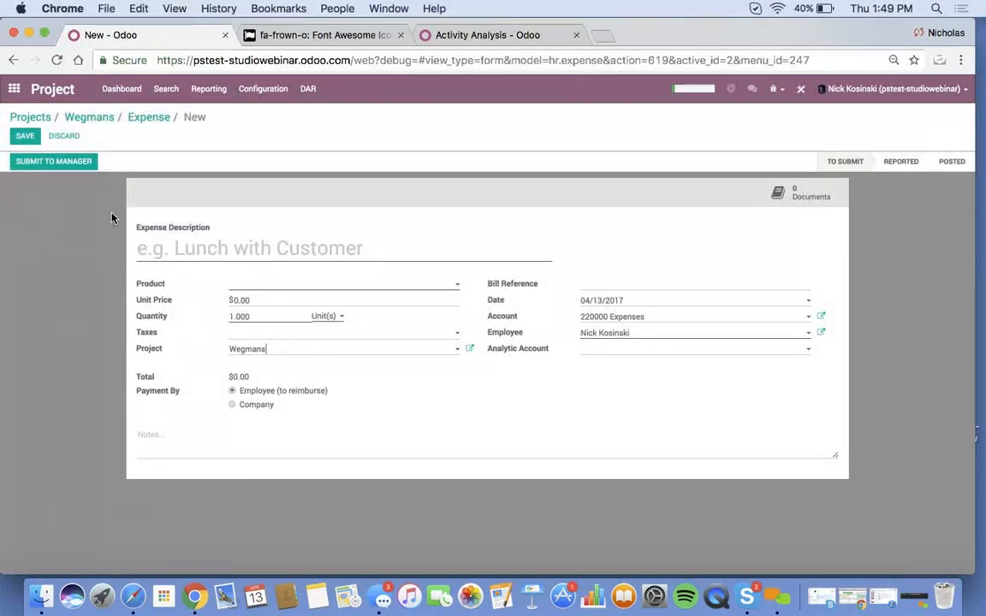
click(25, 135)
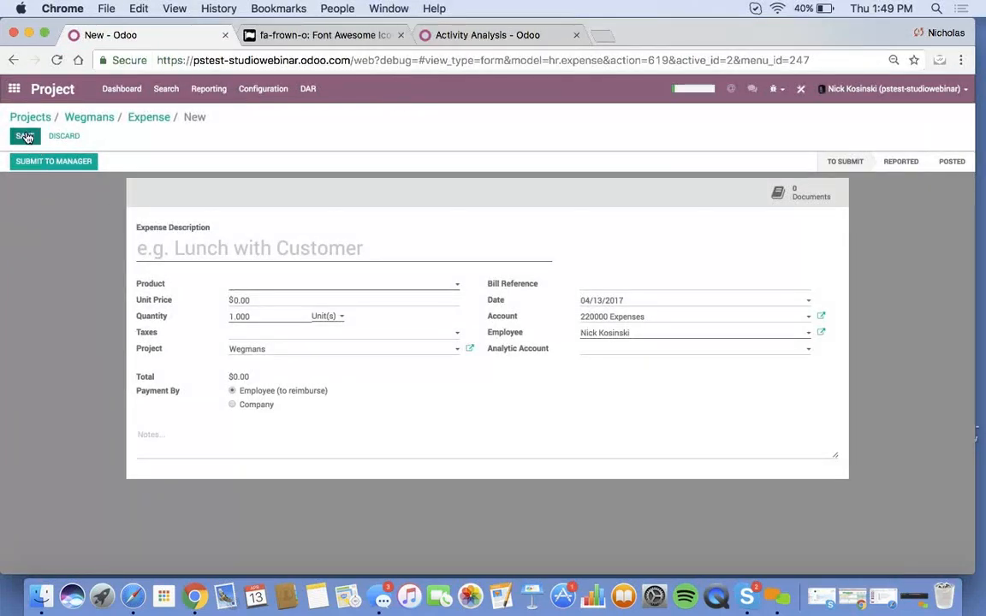
click(77, 117)
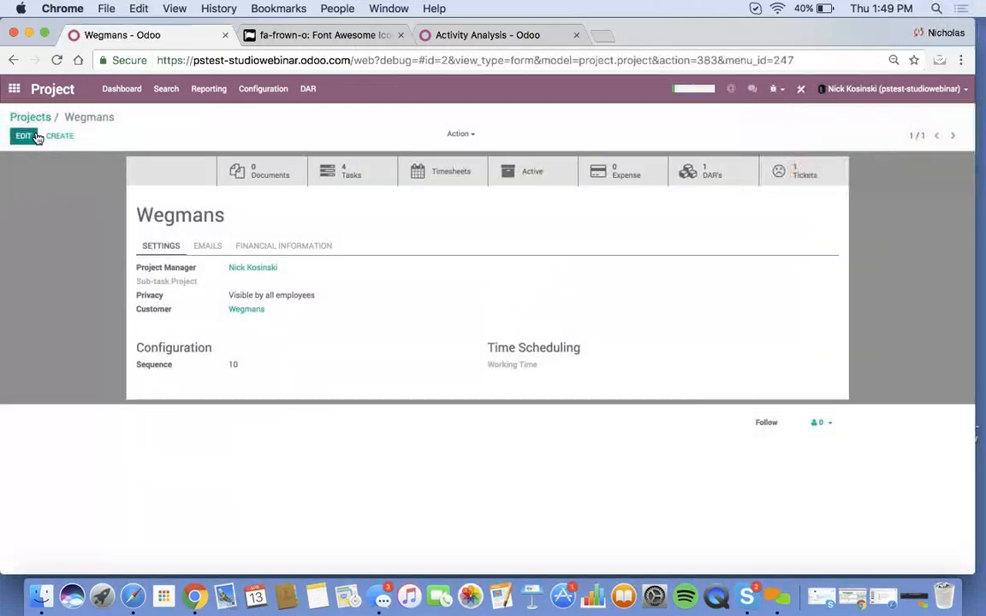
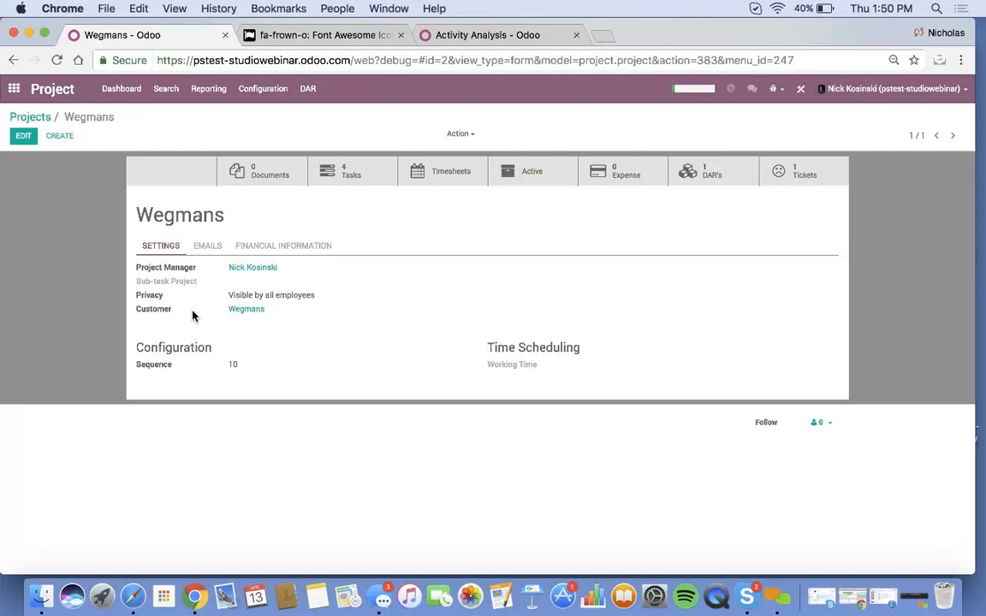
- In Studio, add a Many2one field related to Users below Customer on the project form
click(800, 92)
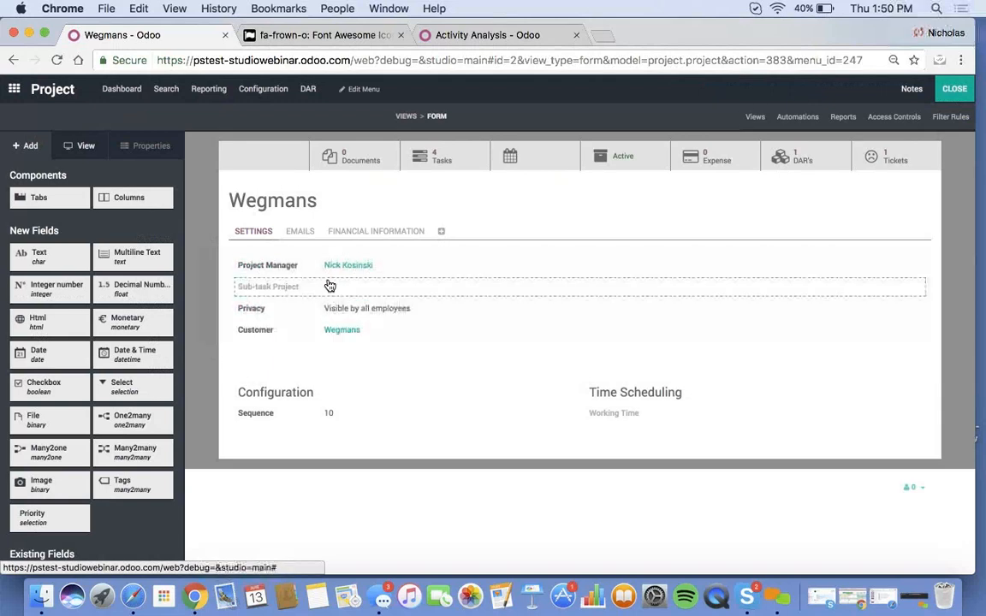
drag(61, 462, 325, 349)
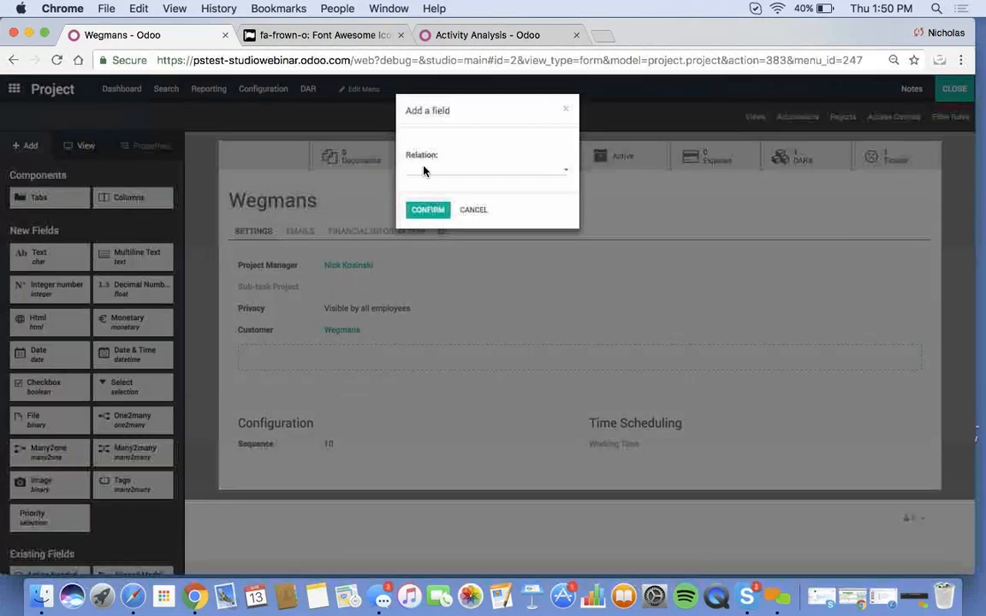
click(428, 170)
text(US)
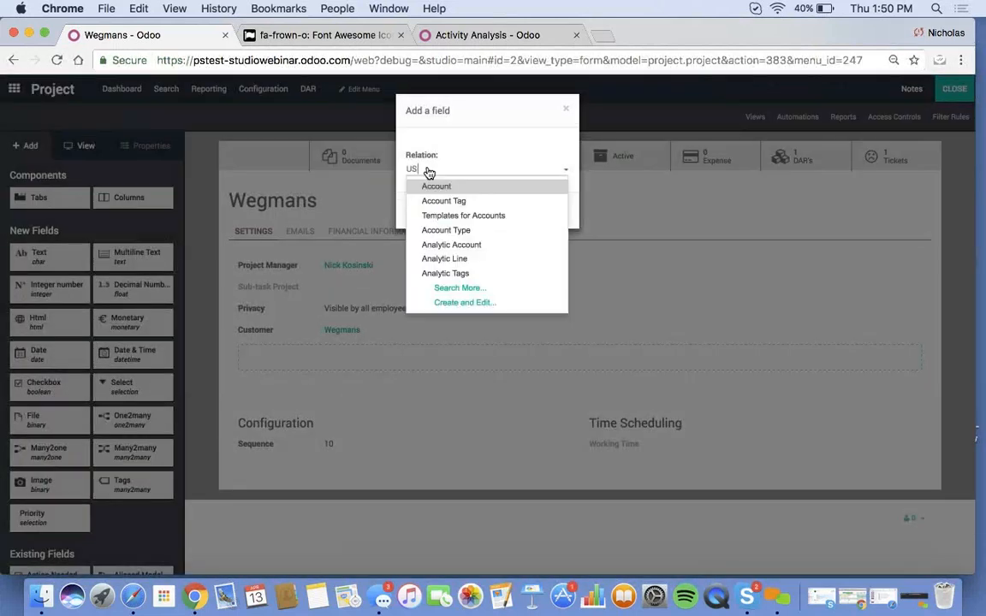
text(er)
key(Down)
key(Down)
key(Return)
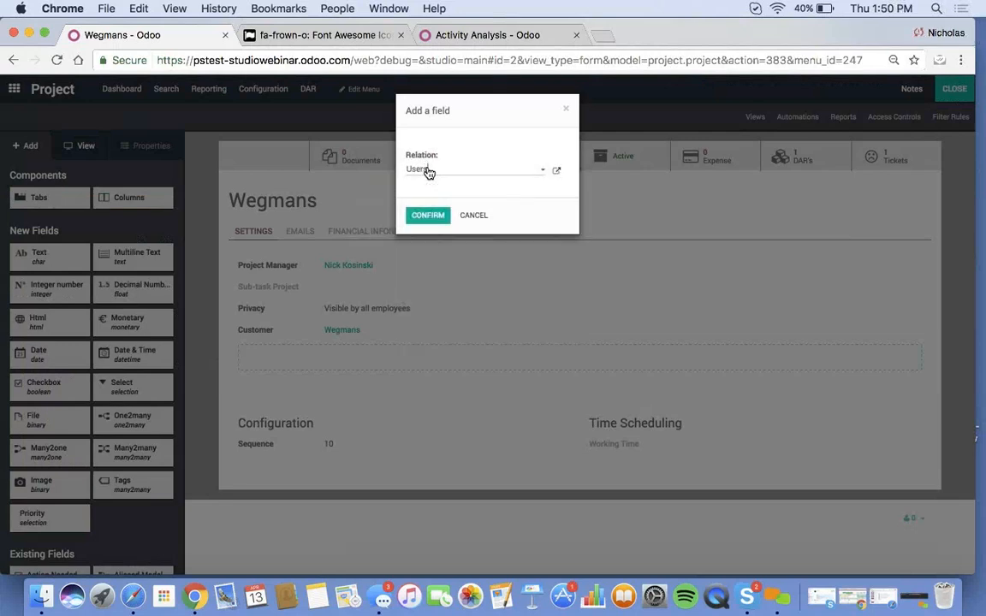
click(433, 215)
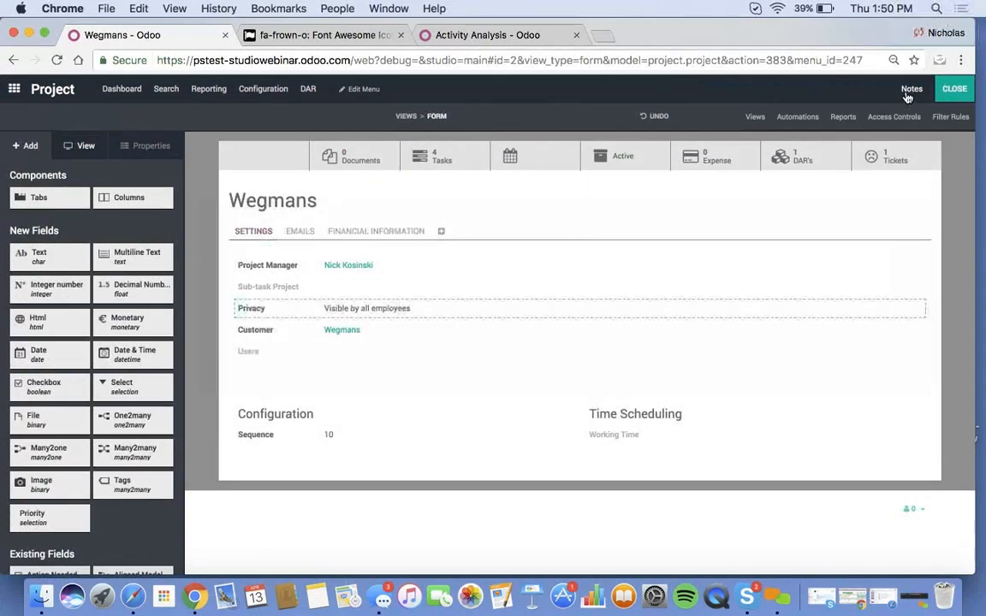
- Copy the new field's technical name x_studio_field_Coglq, then close Studio
click(247, 355)
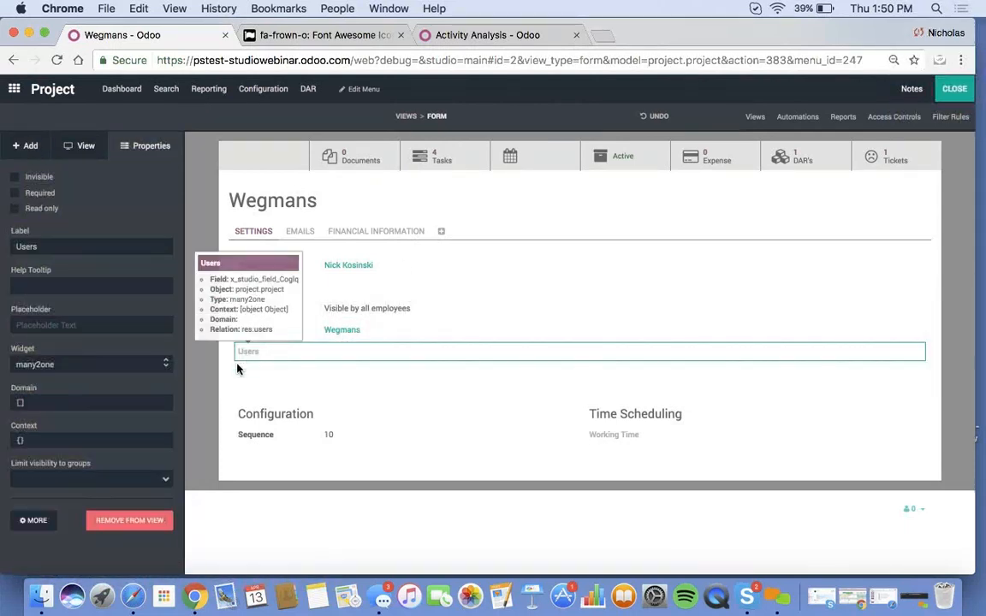
click(36, 521)
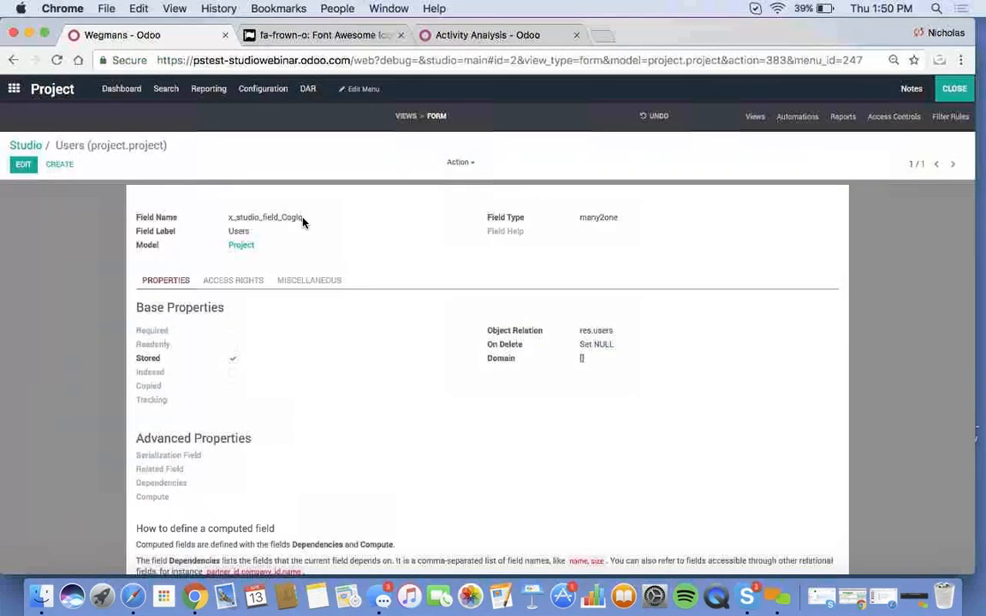
drag(303, 220, 229, 221)
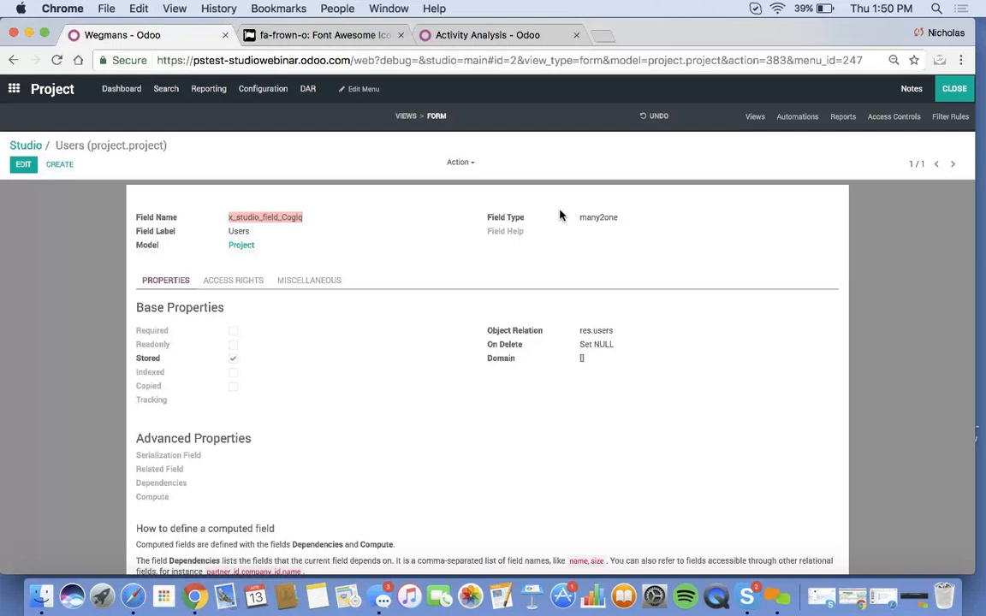
click(953, 89)
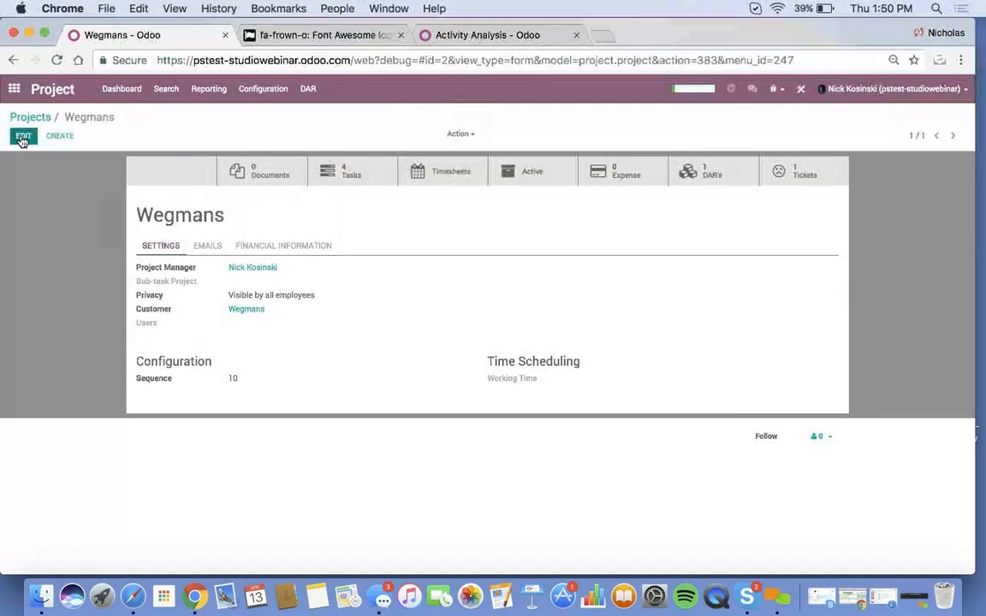
- From the DAR's smart button, open the Wegmans report and inspect Foreman's technical definition in Studio
click(705, 182)
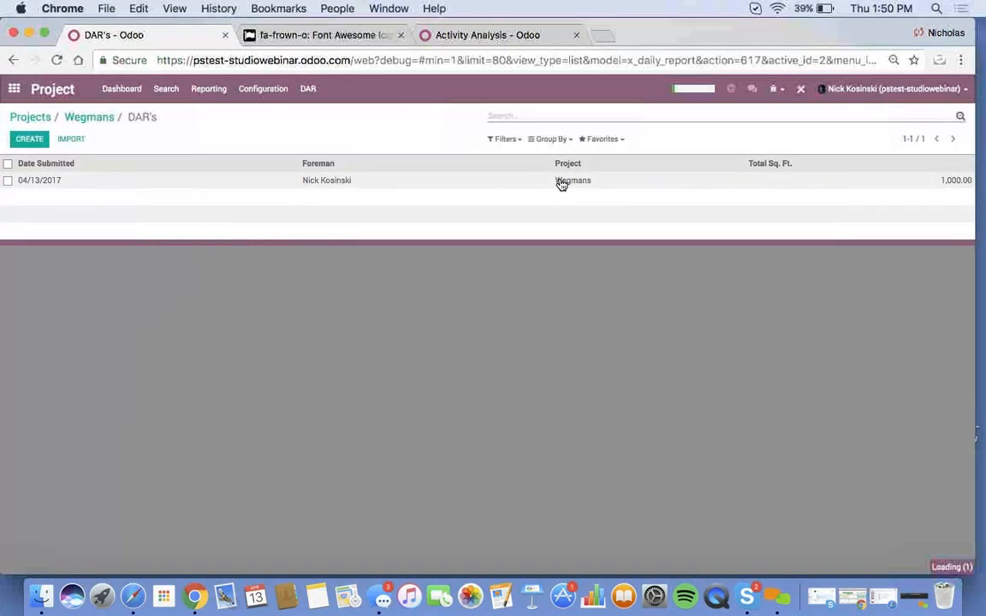
click(561, 182)
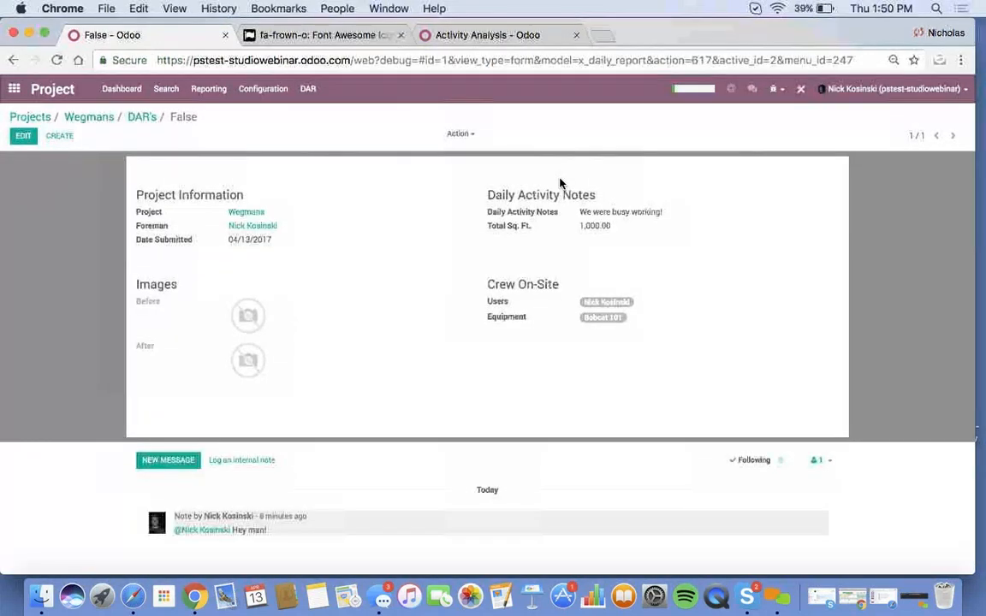
click(802, 90)
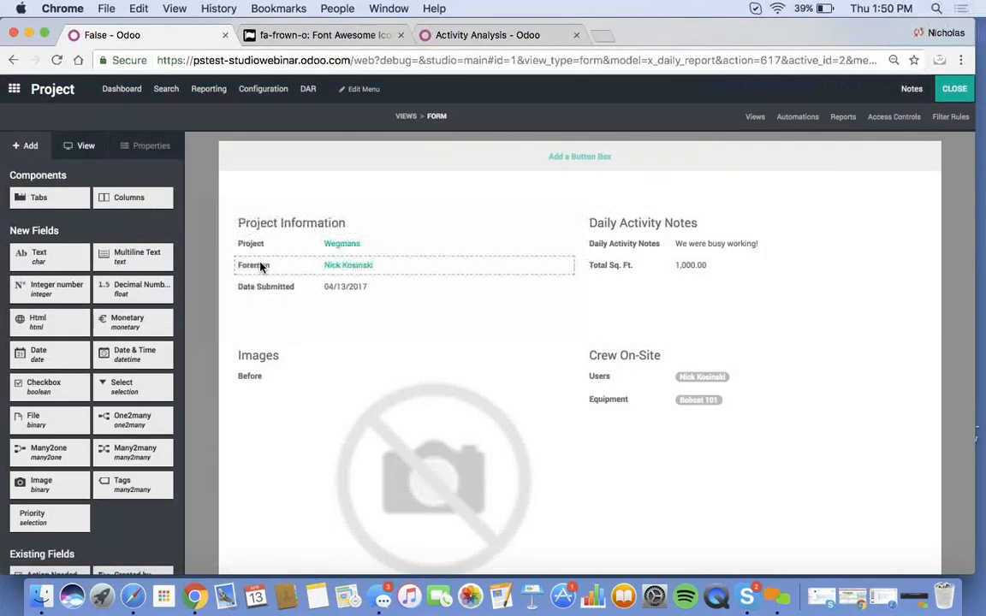
click(261, 266)
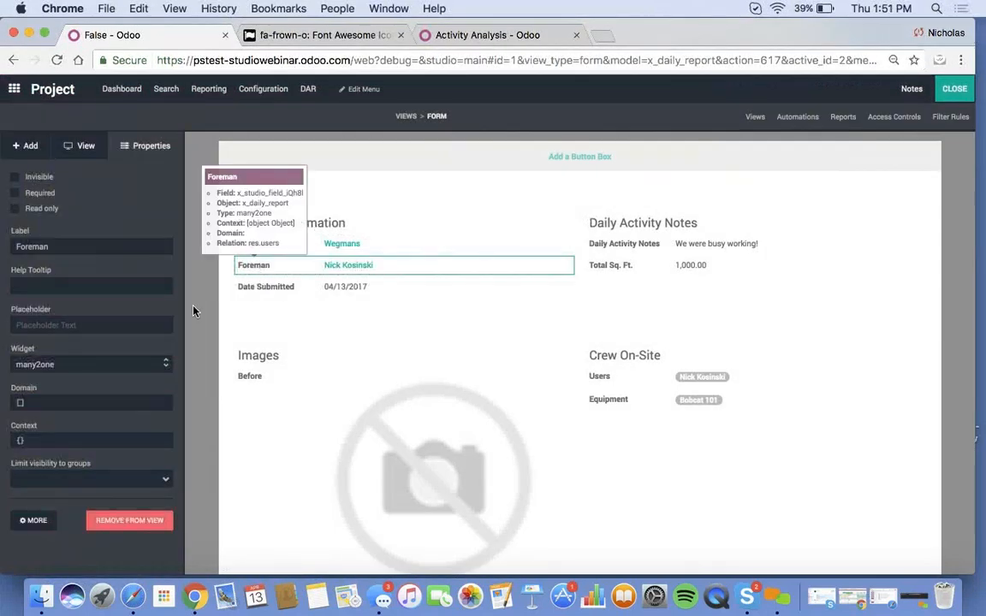
click(45, 528)
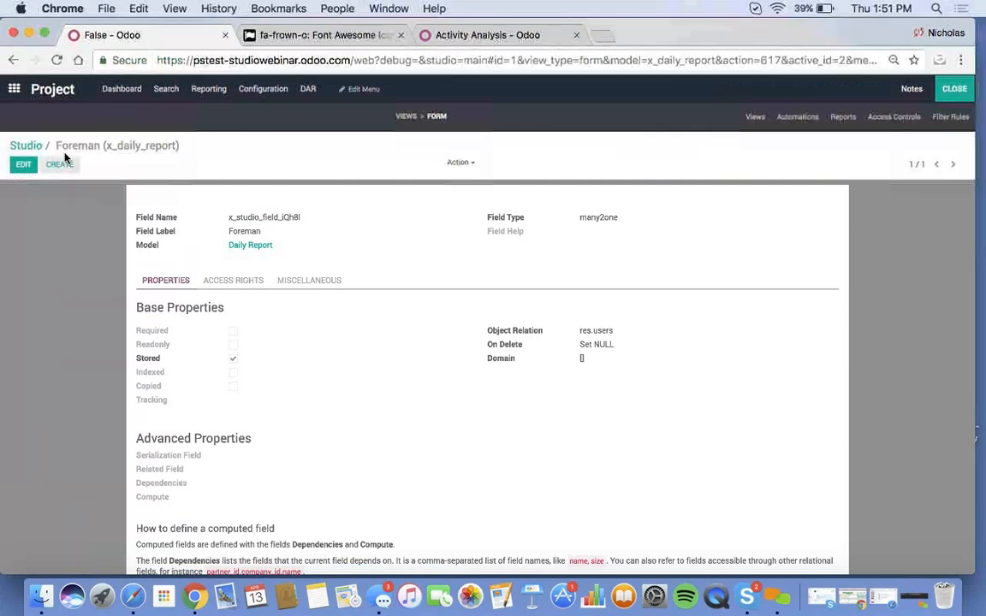
click(941, 90)
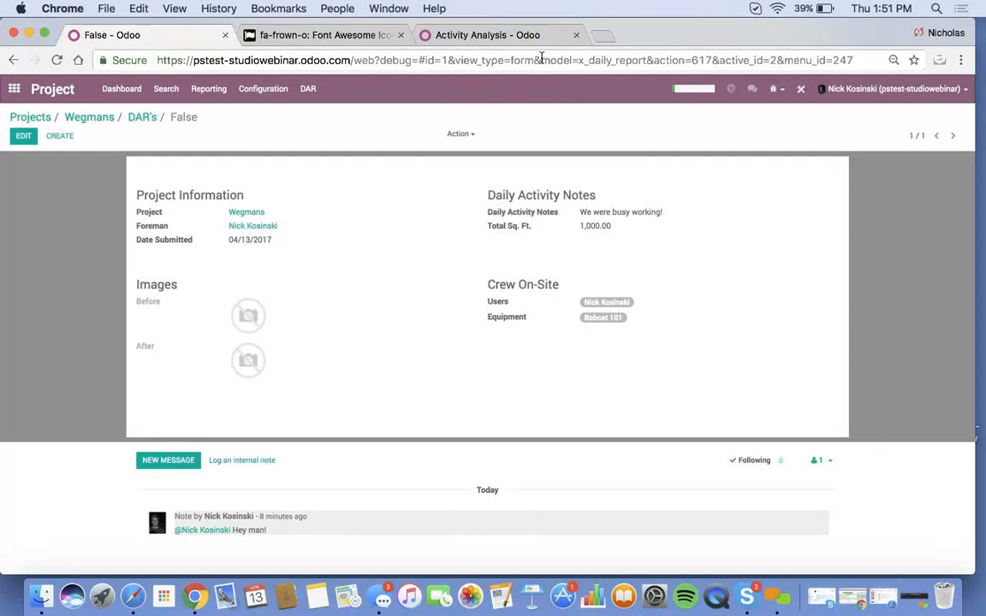
- Note the x_daily_report model name in the address bar and briefly toggle Studio
drag(541, 60, 646, 61)
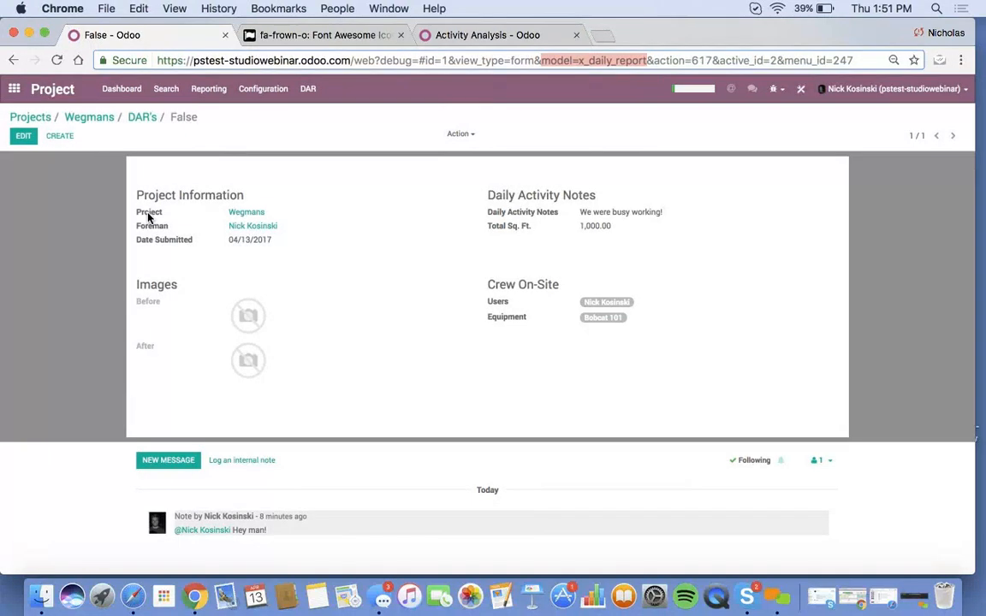
mouse_move(148, 219)
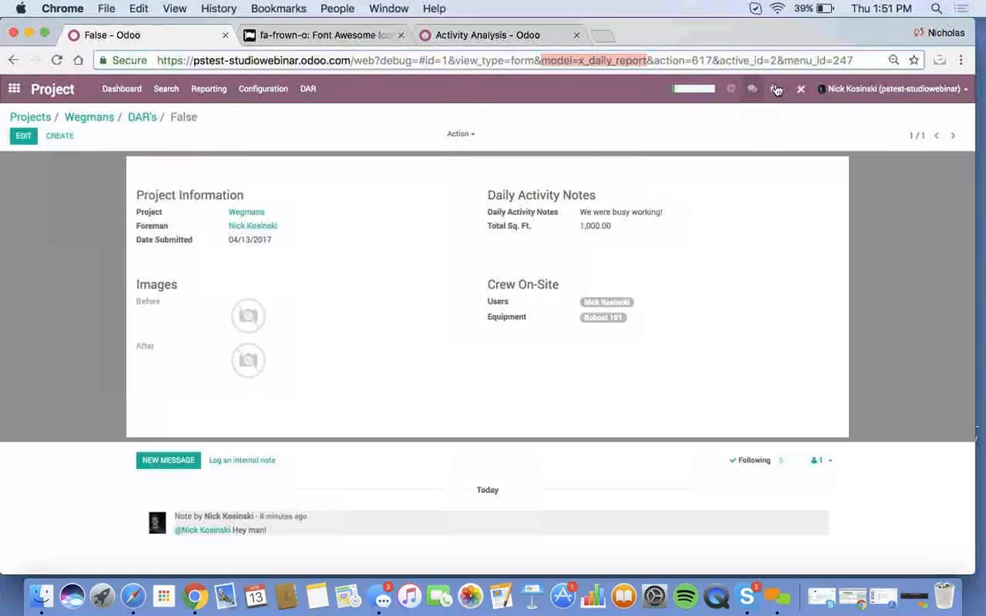
click(802, 90)
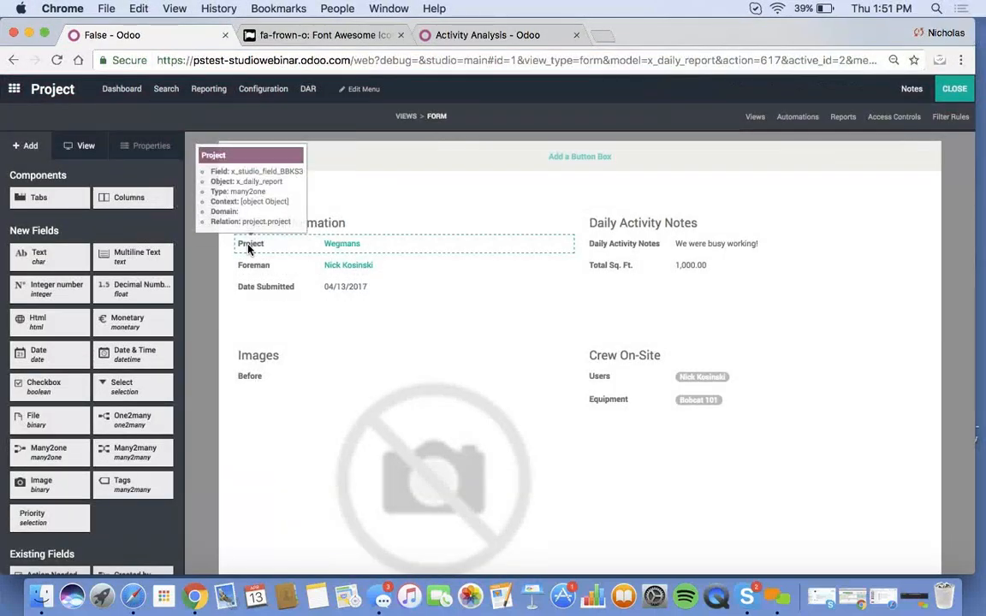
click(957, 90)
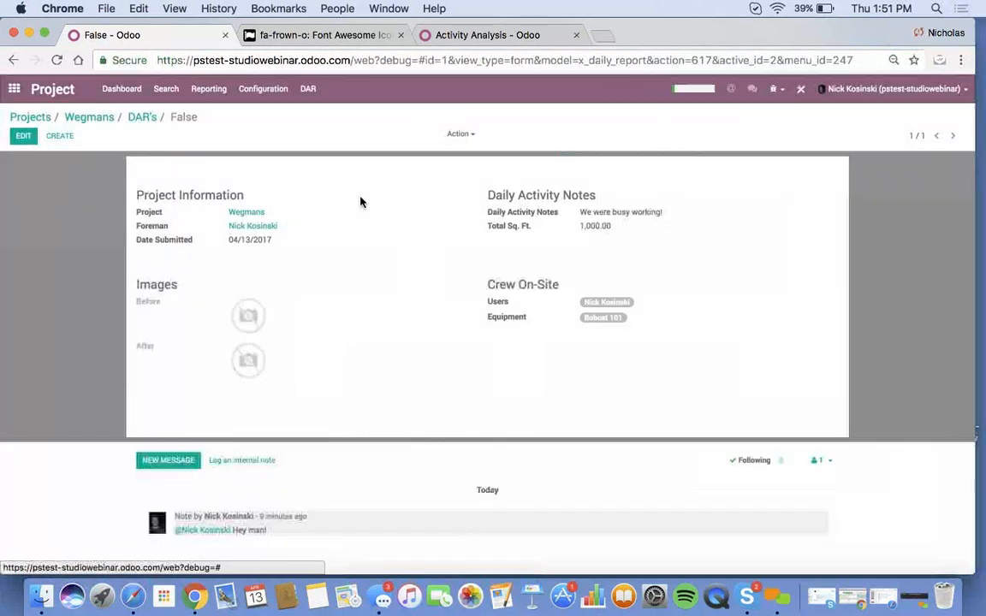
- Add the line 'x_studio_field_Coglq - foreman (project.project)' to Daily Activity Notes and save
click(22, 137)
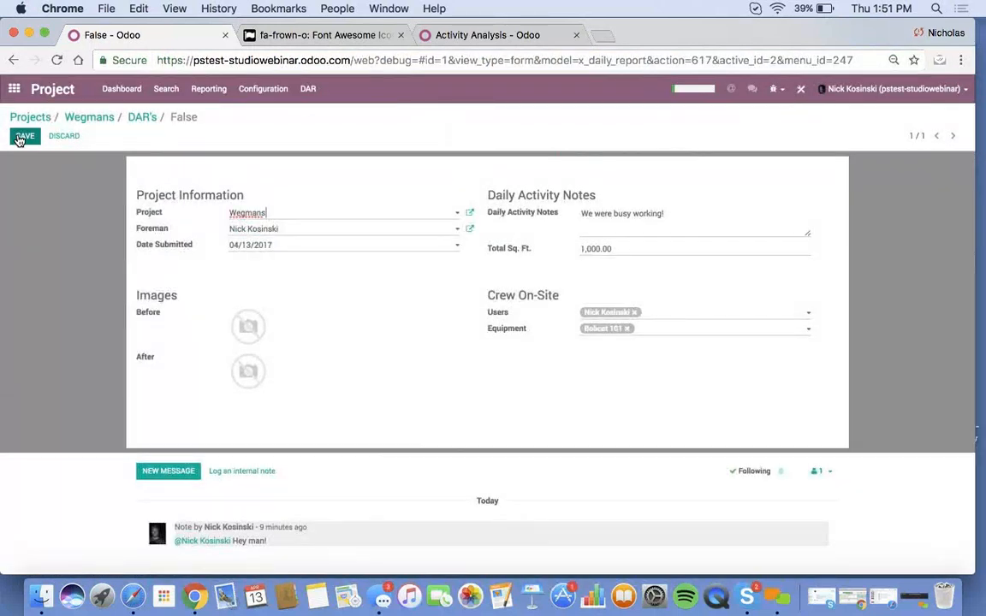
click(633, 227)
key(Return)
text(x_studio_field_Coglg)
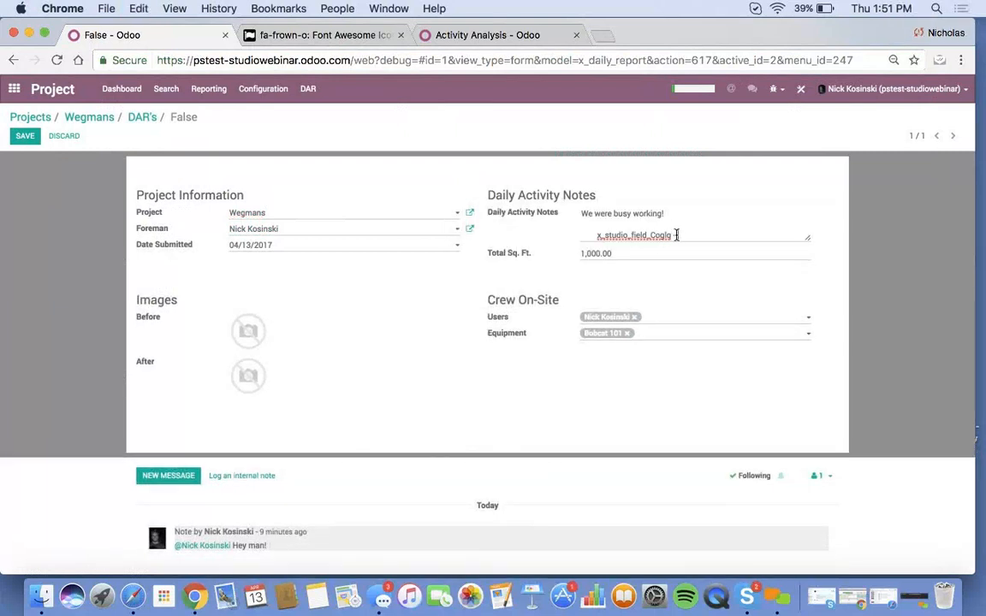
text(foremean (project.prjact))
key(BackSpace)
key(BackSpace)
key(BackSpace)
key(BackSpace)
key(BackSpace)
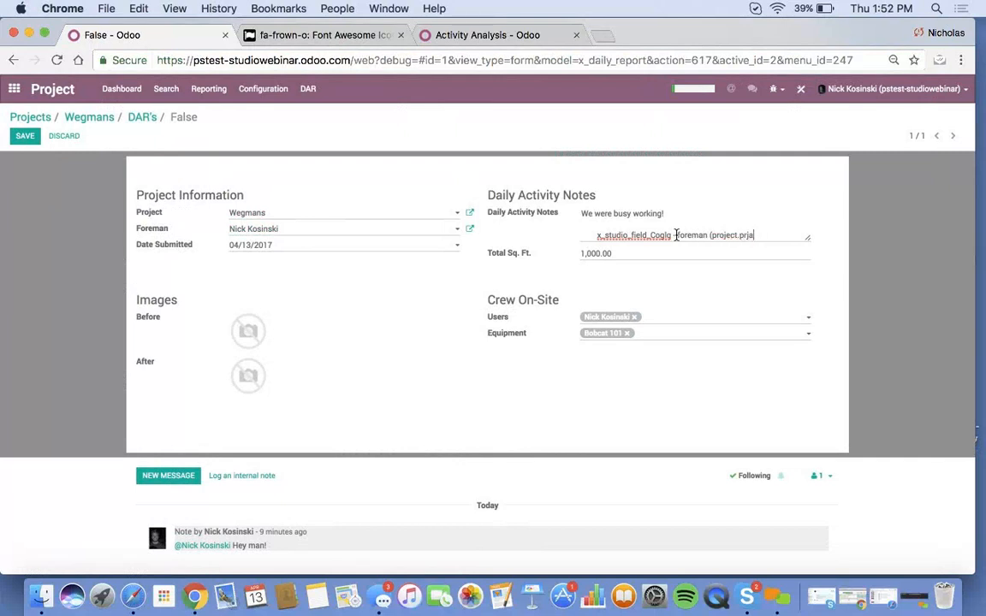
text(oject))
click(25, 136)
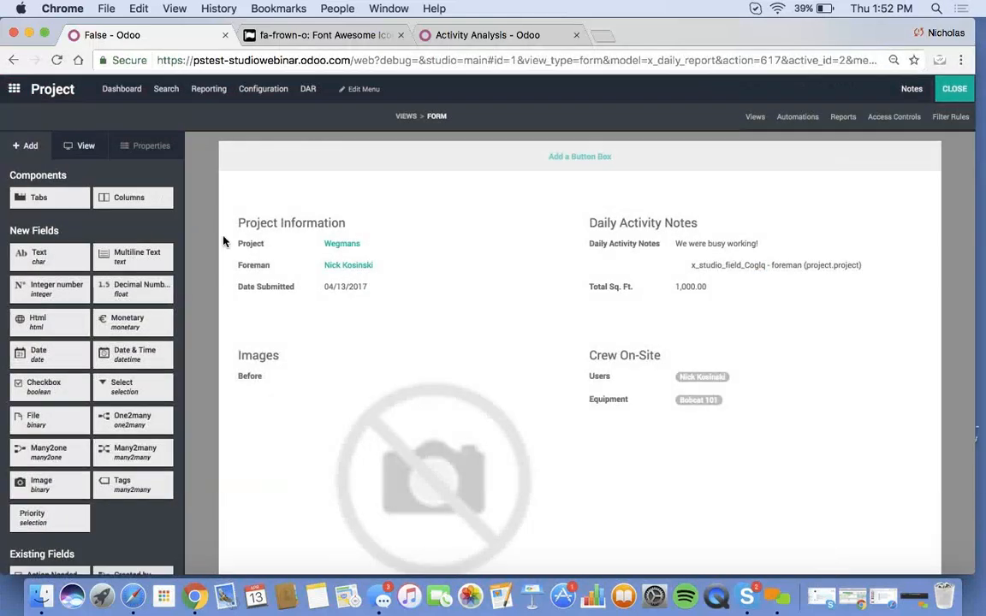
- Copy the Project field's technical name x_studio_field_BBKS3 and leave Studio
click(250, 244)
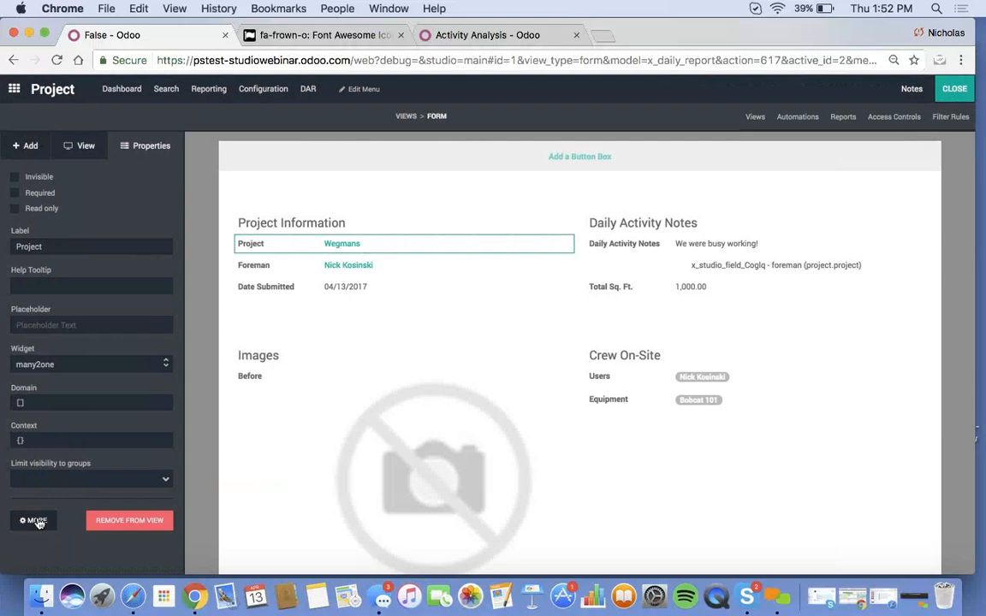
click(34, 521)
double_click(304, 219)
key(super+c)
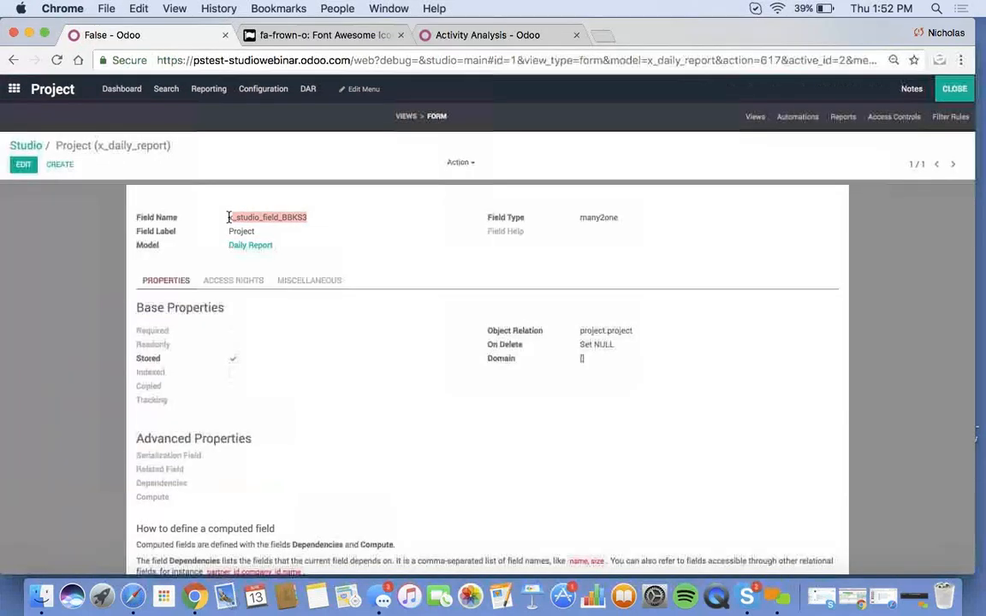
click(952, 89)
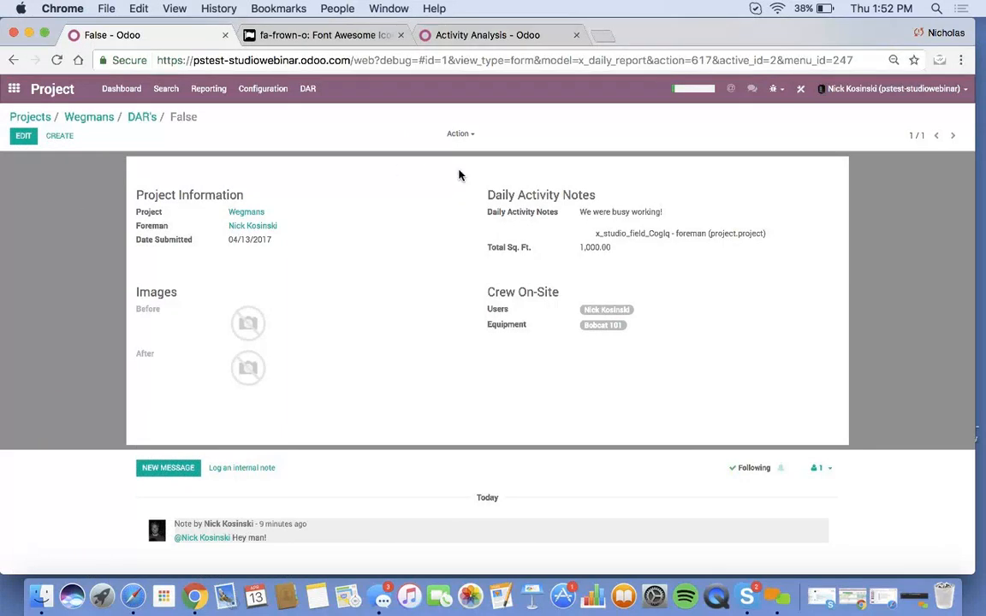
- Set Foreman's Related Field to x_studio_field_BBKS3.x_studio_field_Coglq and save it
click(803, 91)
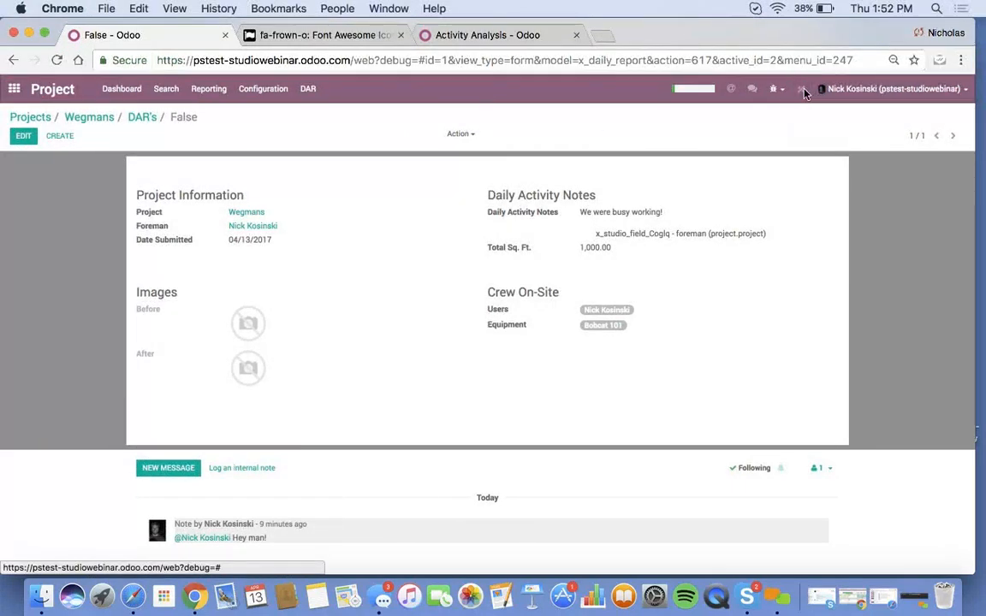
click(255, 275)
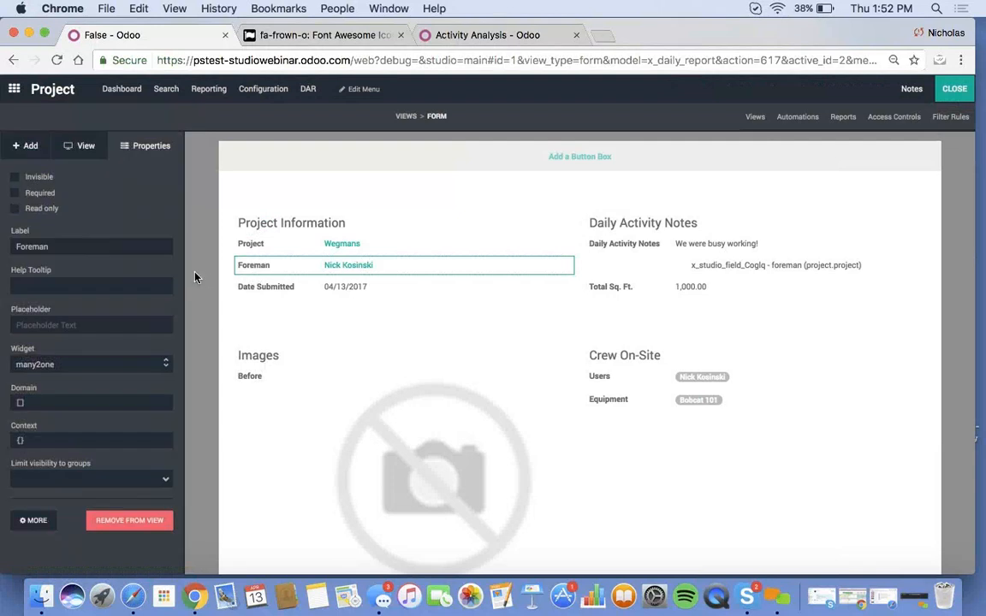
click(44, 525)
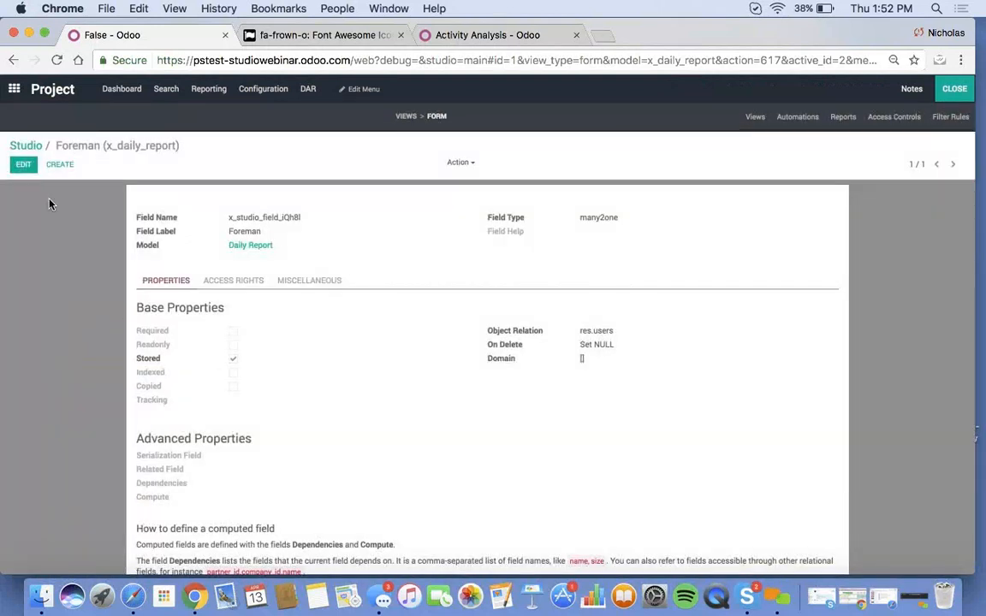
click(23, 163)
scroll(240, 423, down, 1)
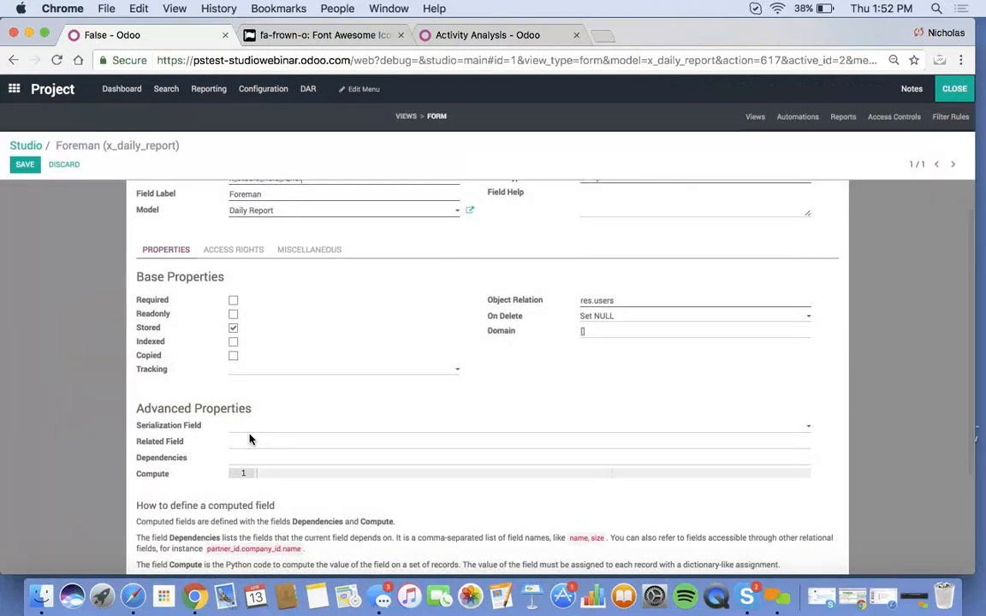
key(super+f)
key(super+v)
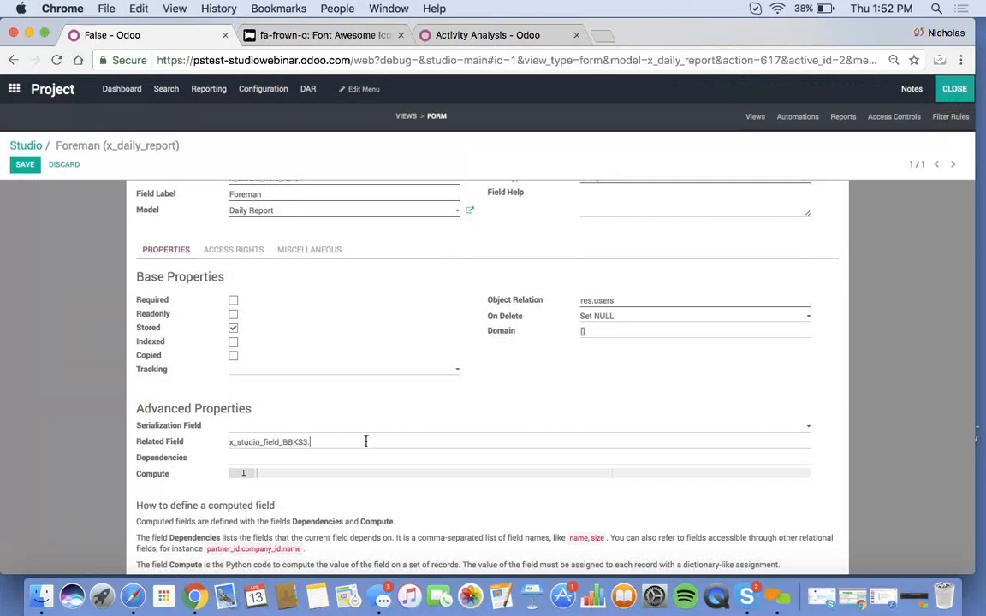
text(.x_studio_field_)
text(login)
click(25, 164)
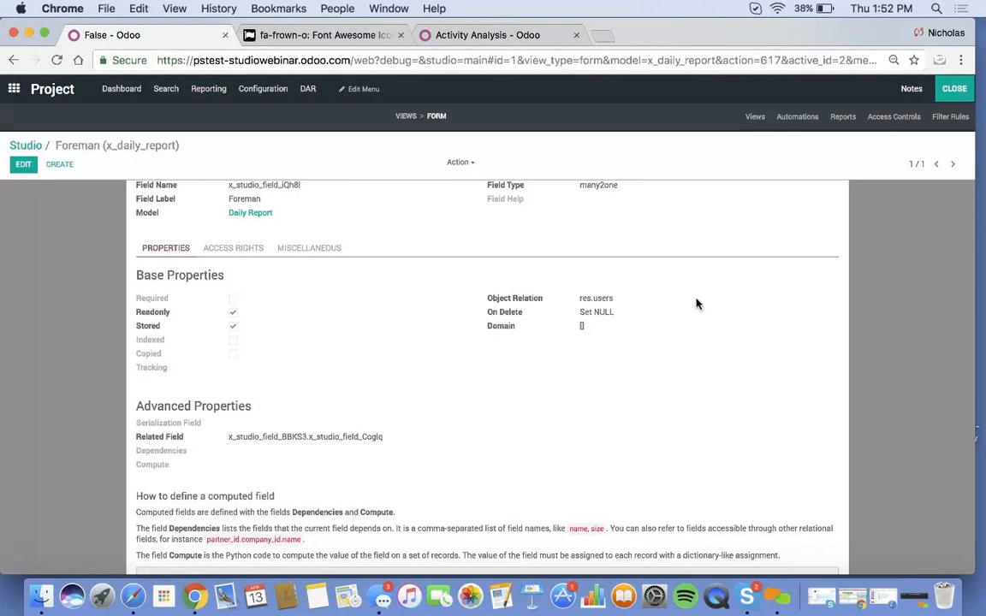
- Create a test Wegmans daily report, see Foreman stays blank, and return to the project
click(954, 89)
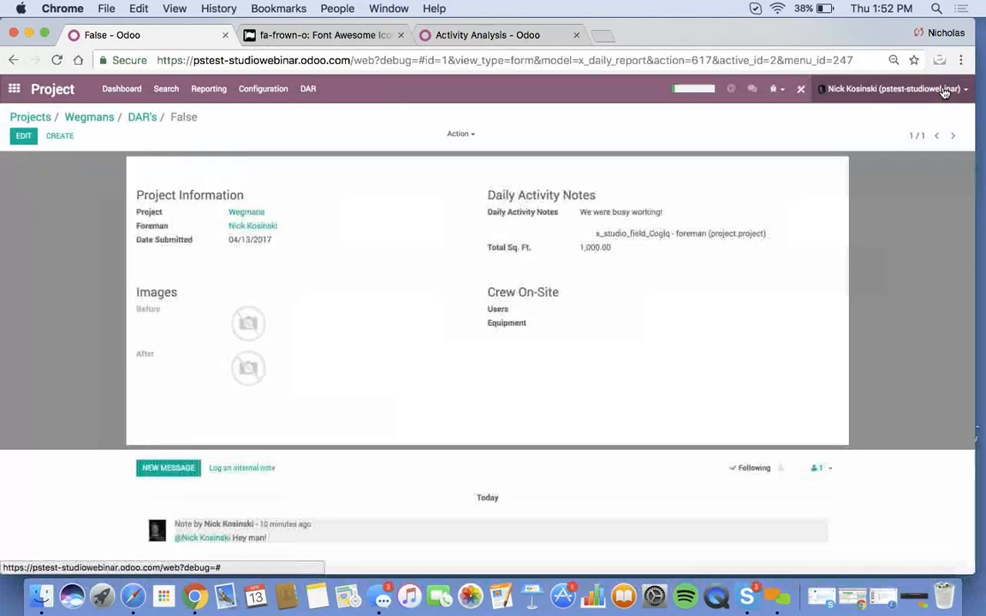
click(92, 119)
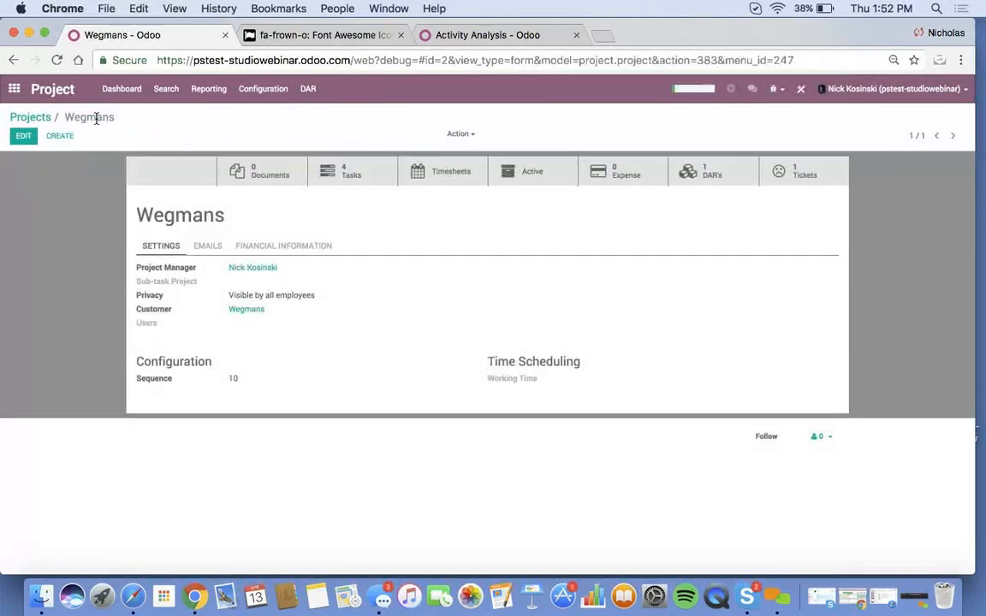
click(697, 178)
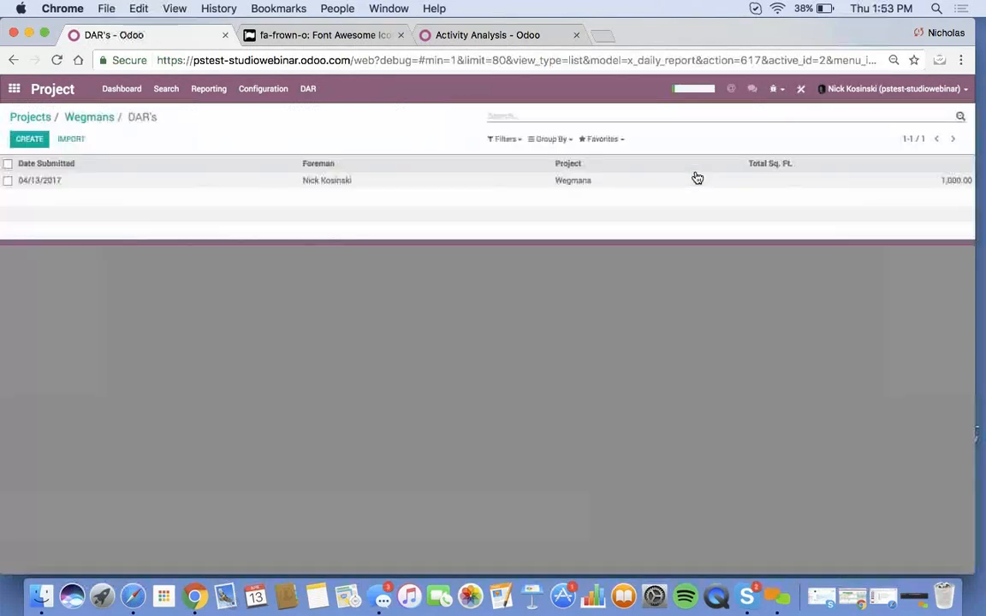
click(28, 142)
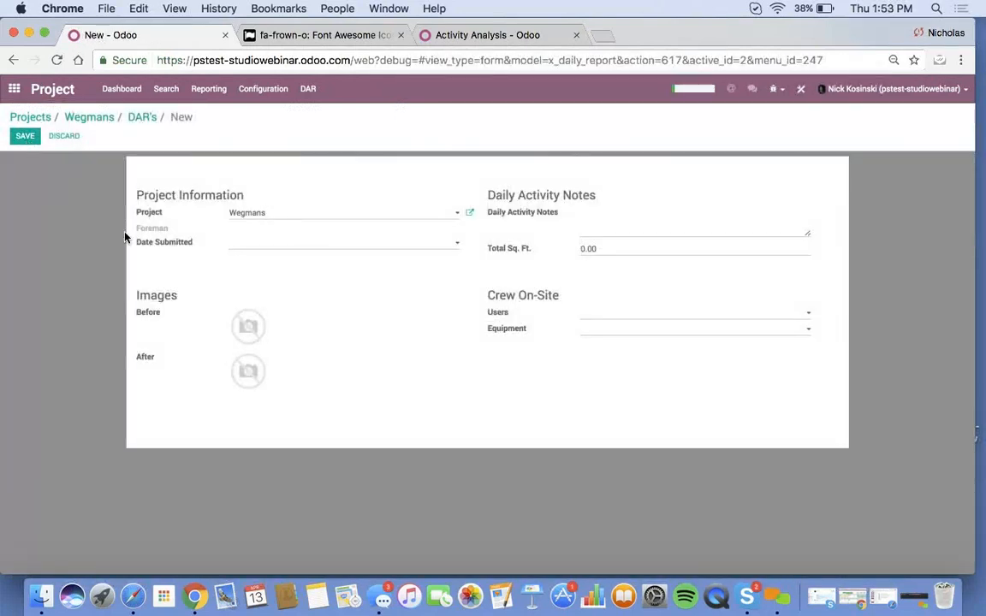
click(134, 120)
click(86, 118)
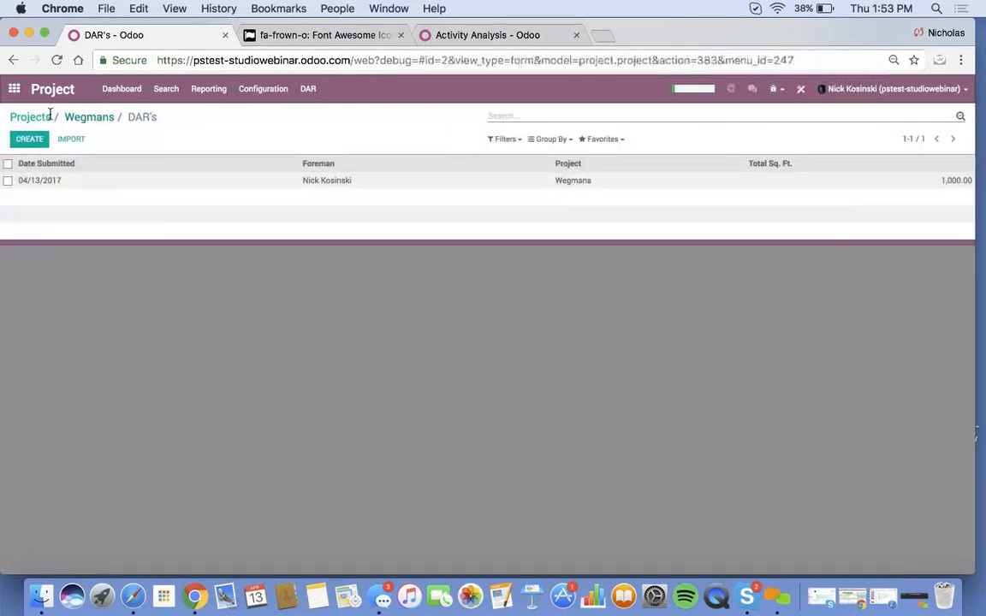
- Reopen Wegmans from the projects overview, recheck its daily reports, and return to the project
click(38, 120)
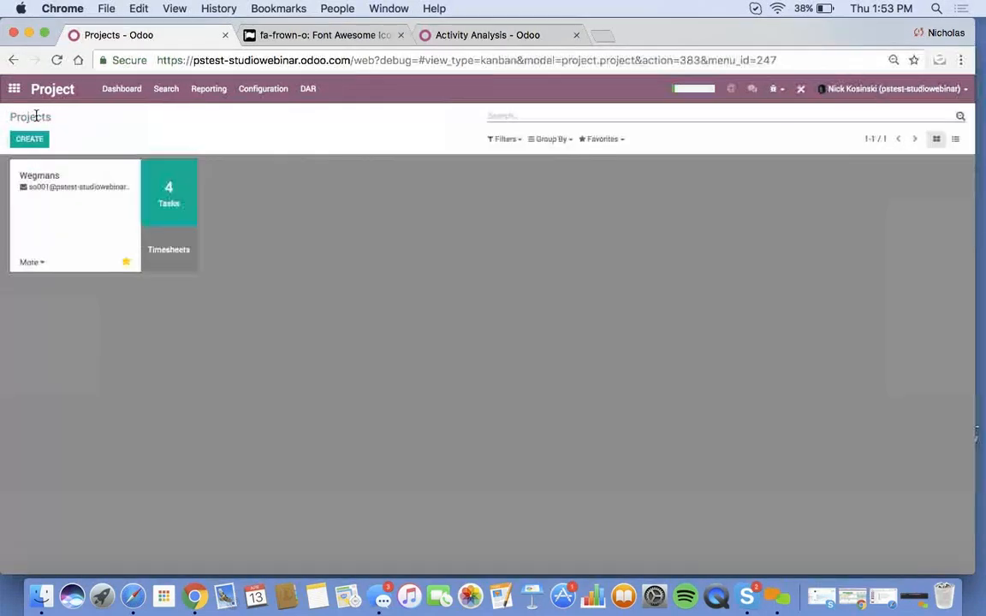
click(30, 261)
click(32, 203)
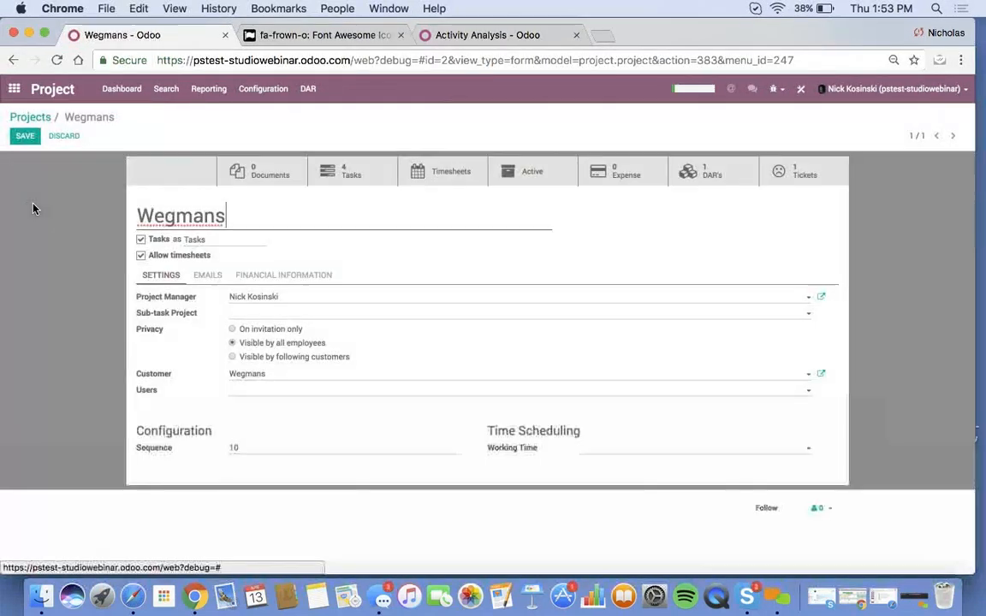
click(682, 186)
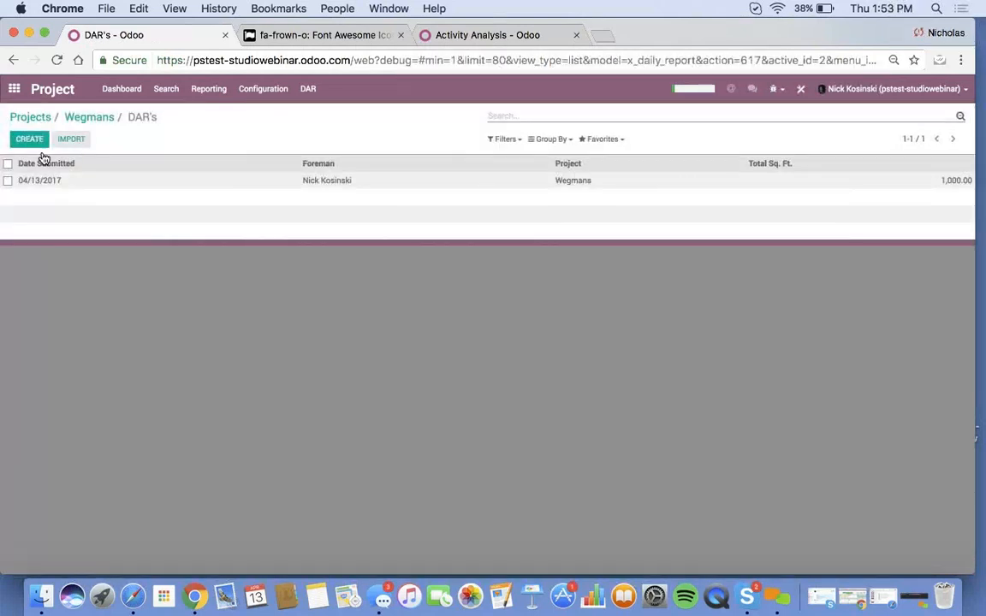
click(84, 184)
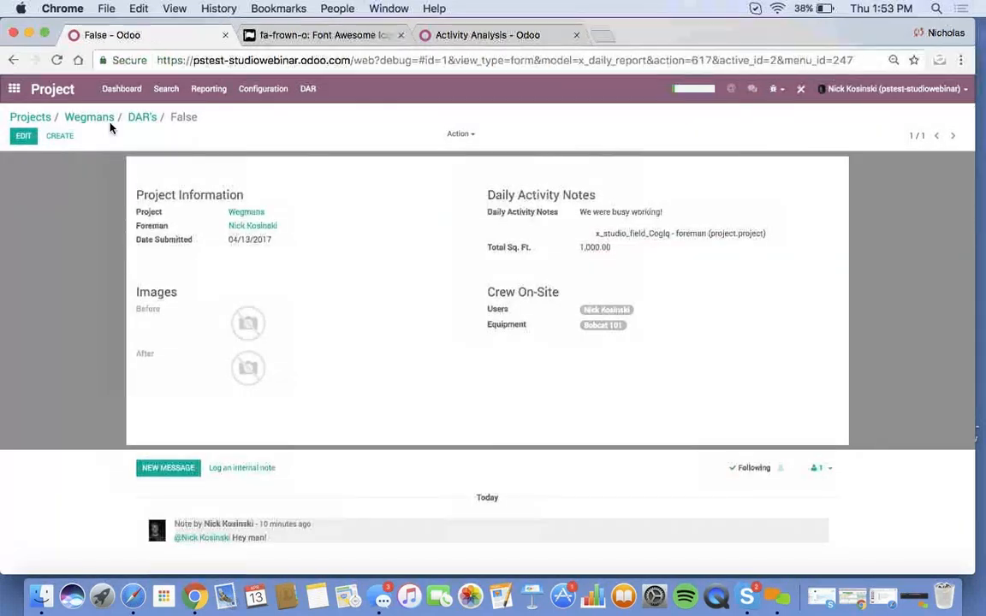
click(140, 116)
click(29, 139)
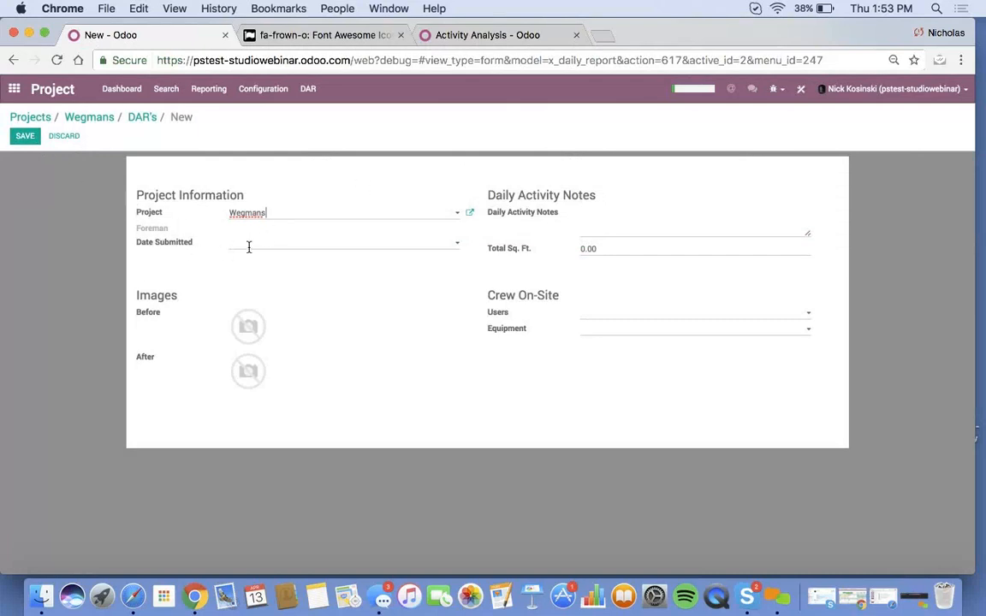
click(143, 118)
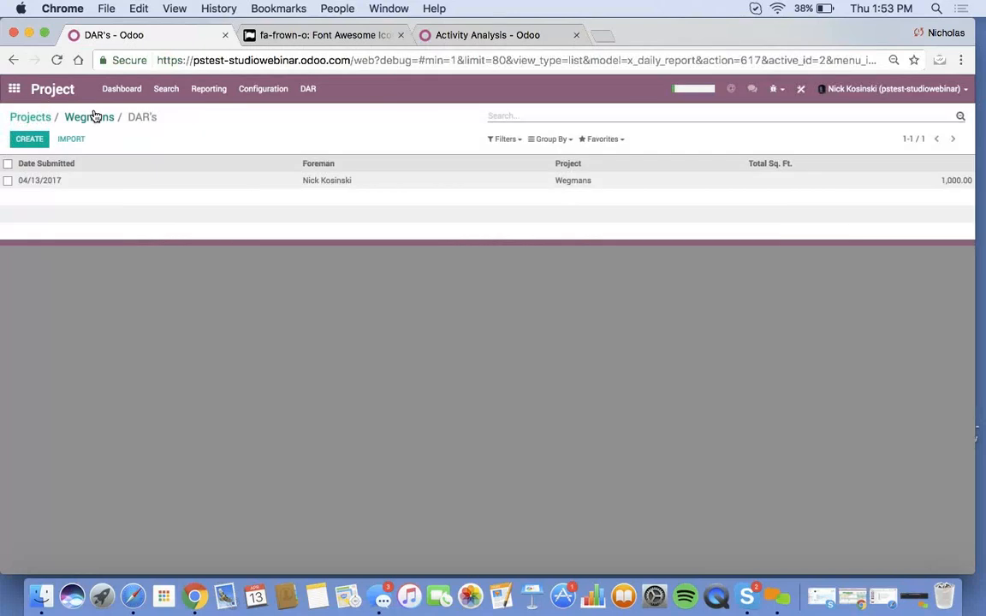
click(92, 117)
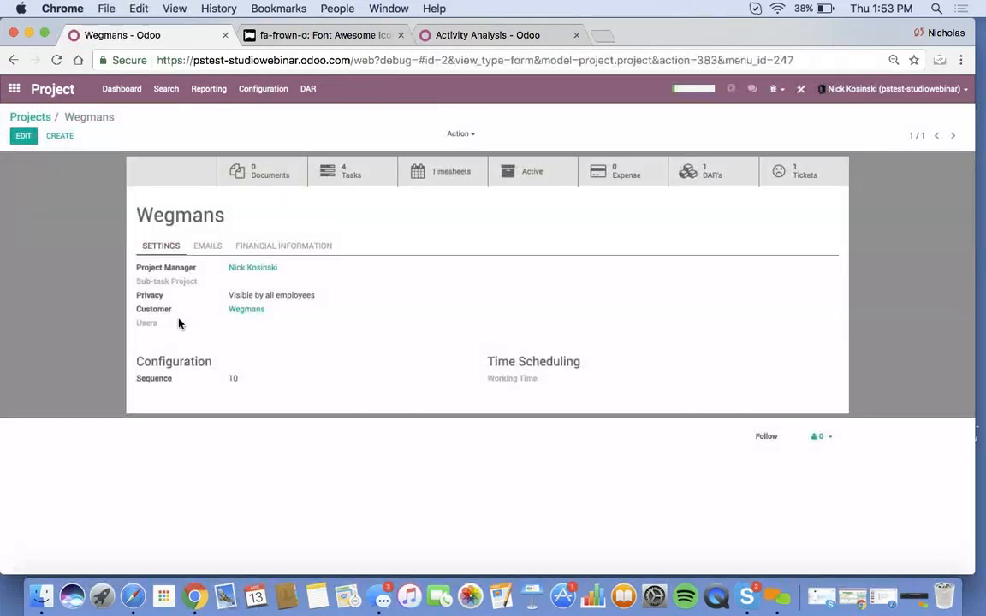
- Add the project manager to the Wegmans project's Users field and save
click(24, 136)
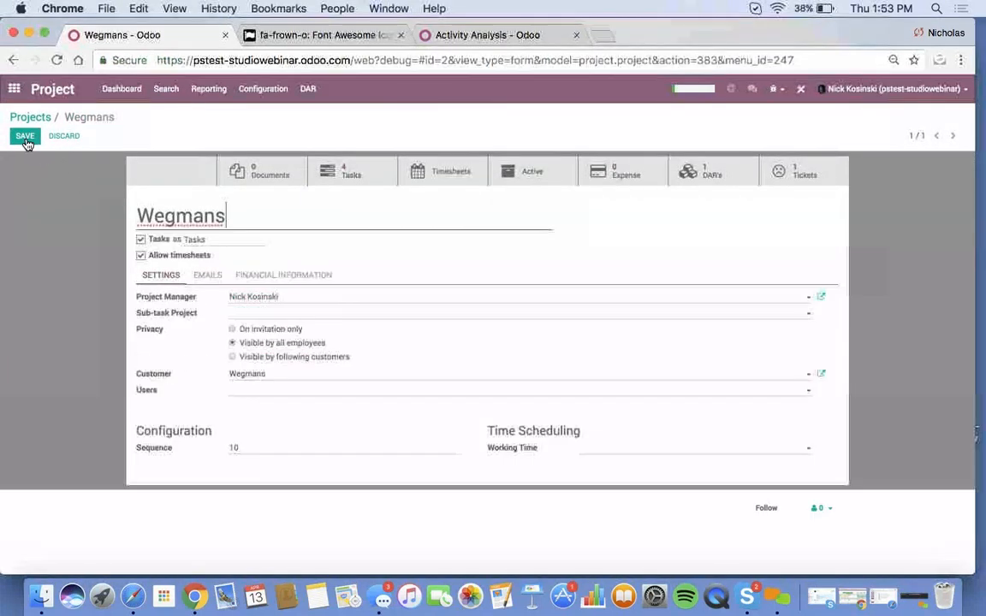
click(260, 391)
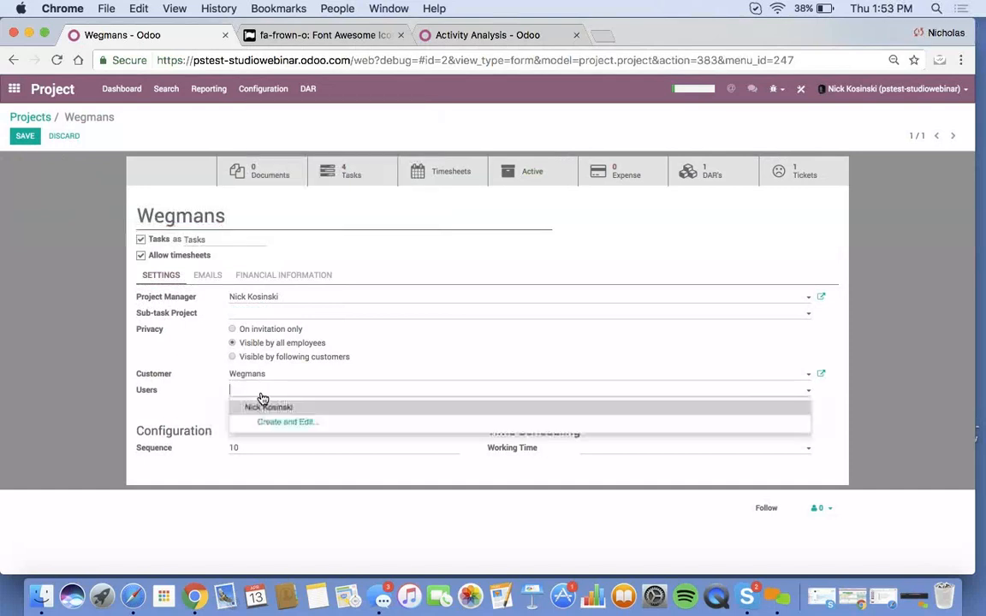
click(266, 409)
click(24, 136)
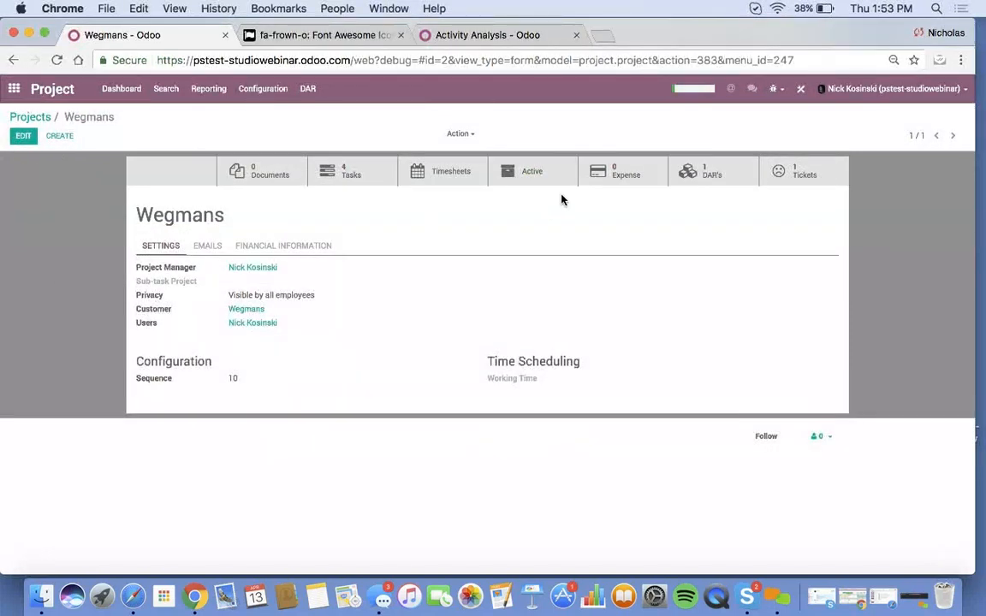
- Create a new Wegmans daily report to check Foreman, then open Studio on it
click(689, 181)
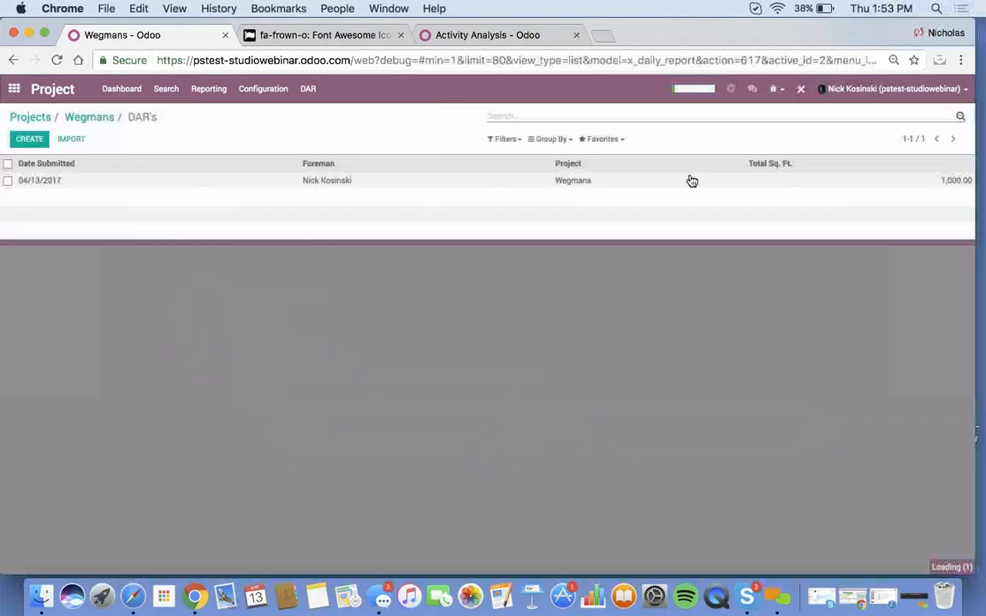
click(28, 137)
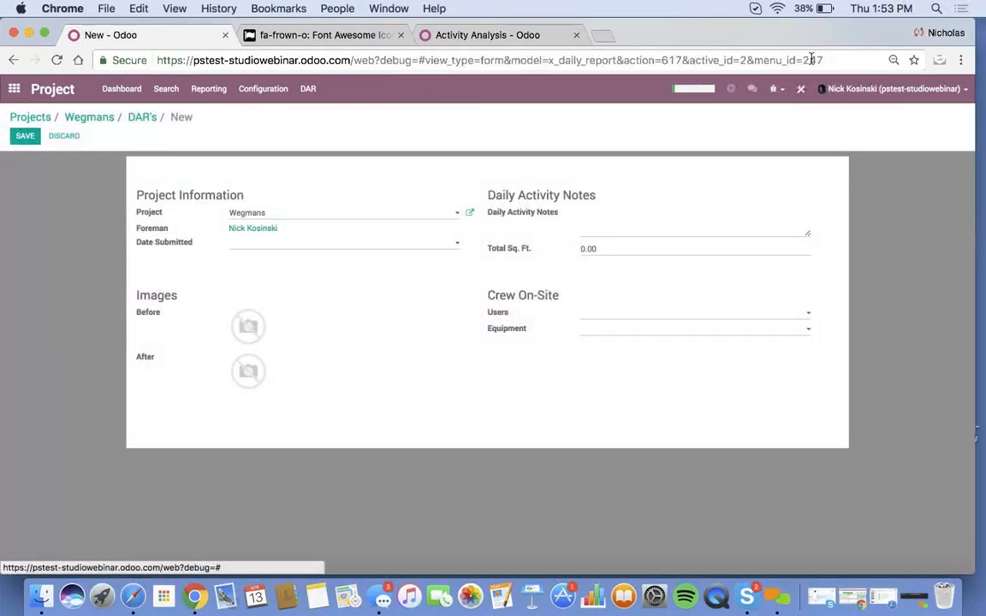
click(793, 96)
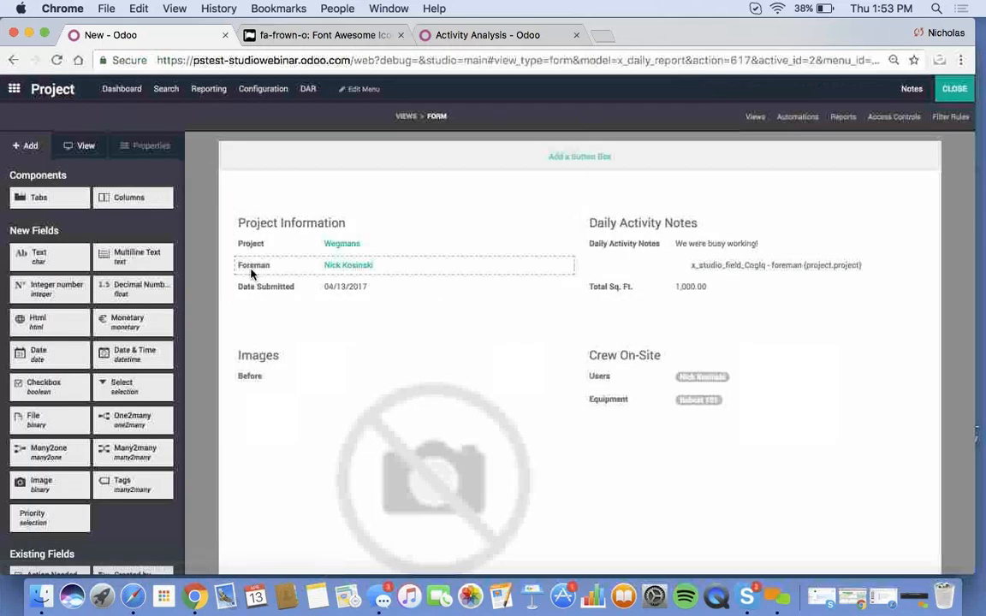
- Uncheck Read only on Foreman, choose the current user as foreman, and save the report
click(253, 272)
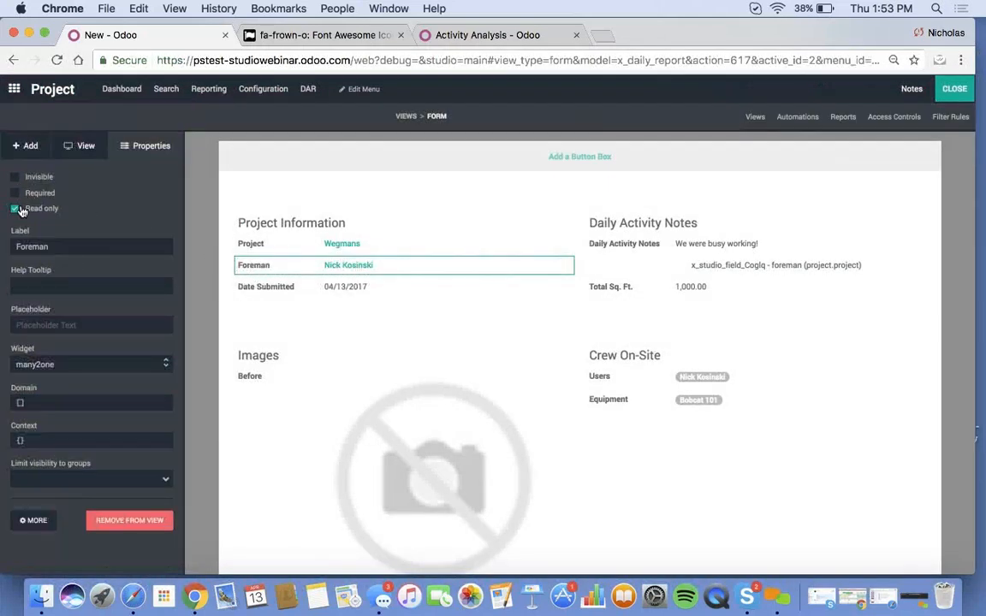
click(15, 209)
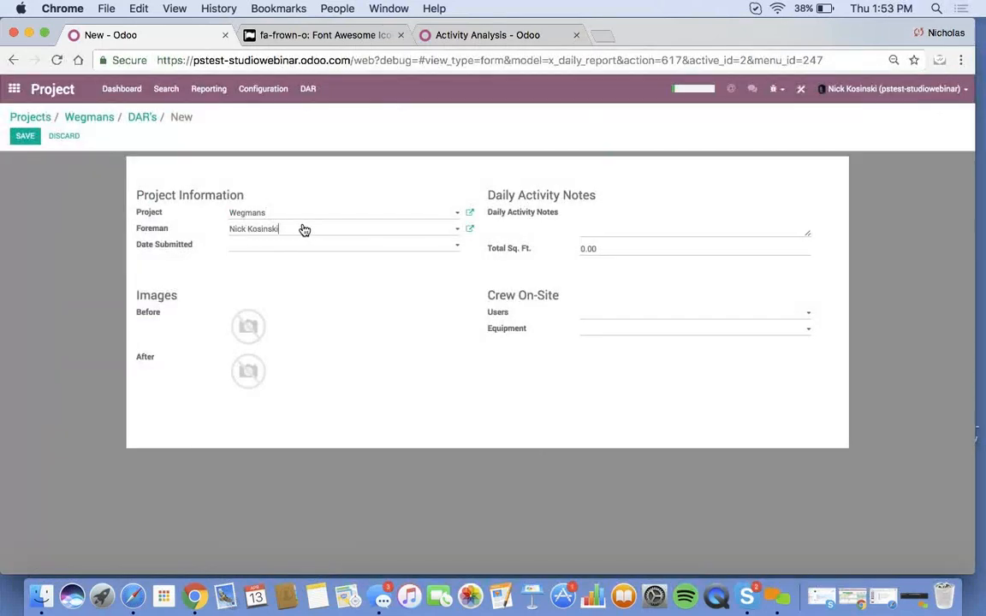
click(301, 229)
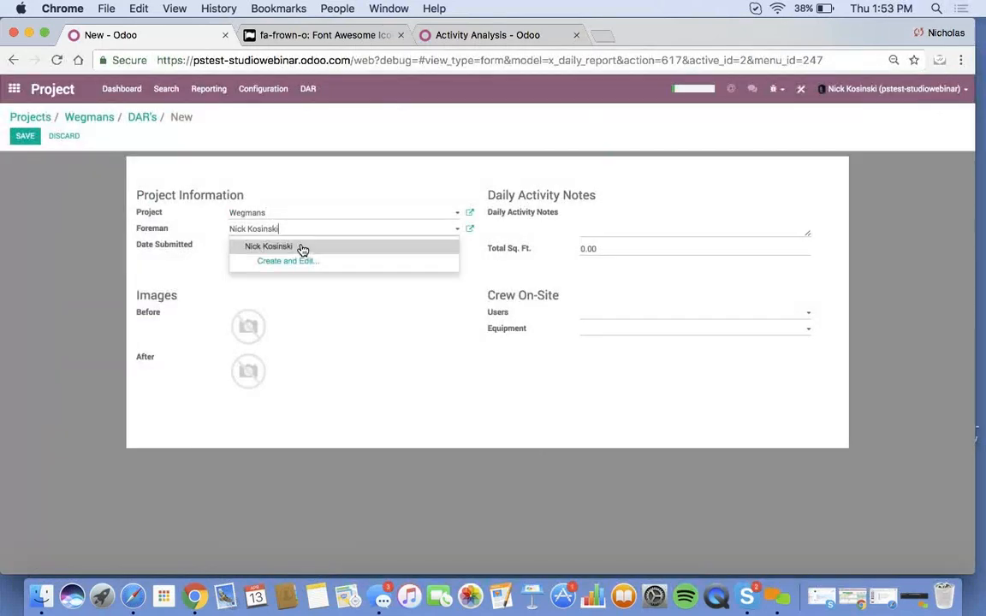
click(301, 249)
click(24, 135)
click(141, 119)
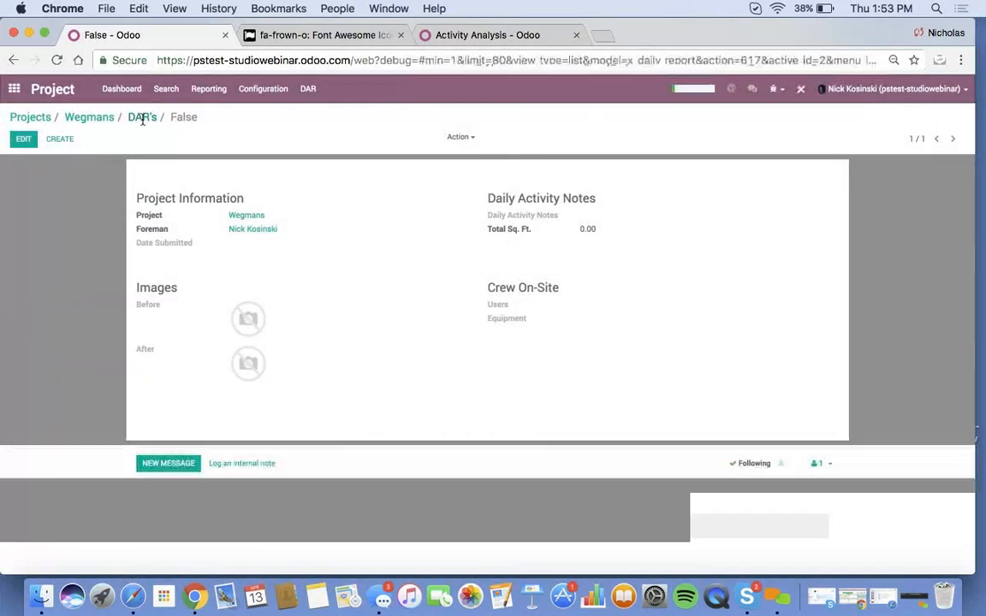
- Create and save another Wegmans daily report with Foreman filled automatically
click(104, 119)
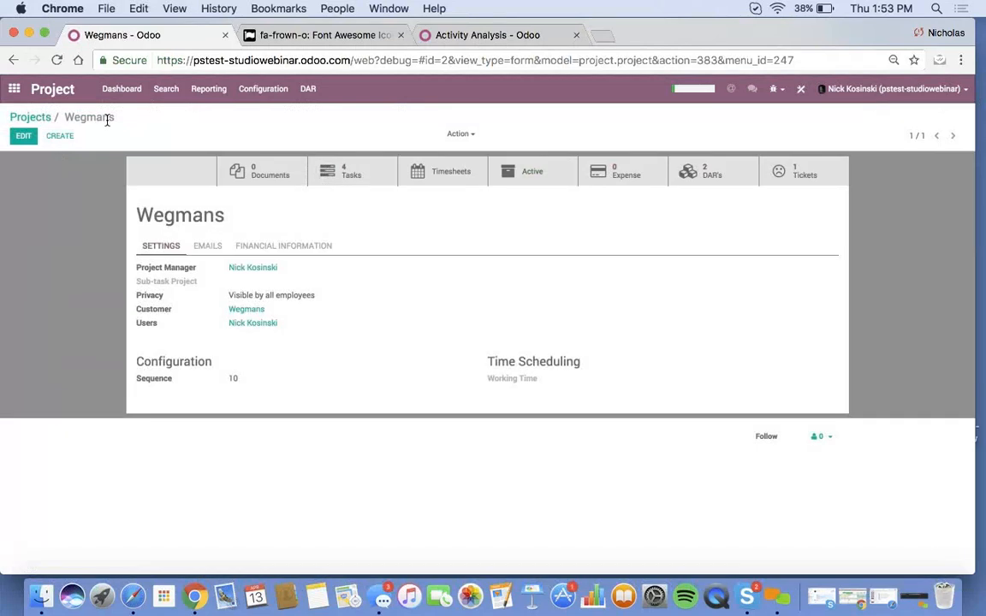
click(709, 169)
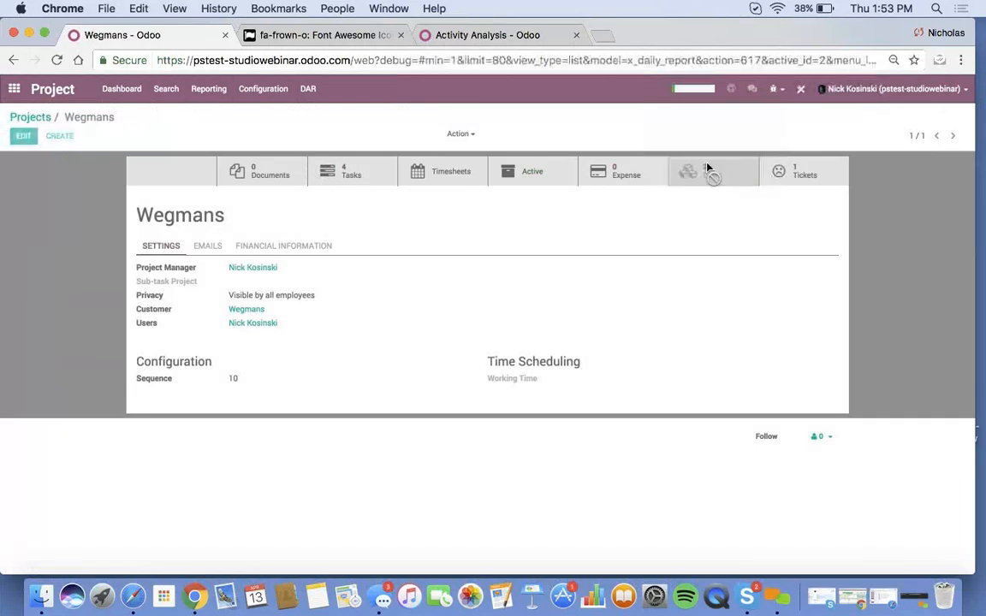
click(27, 141)
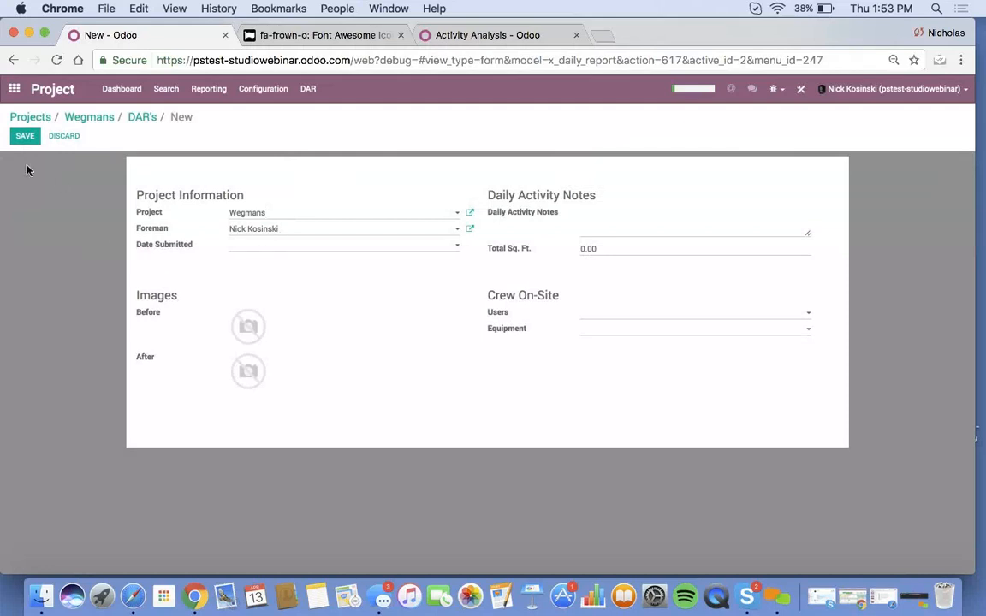
click(25, 139)
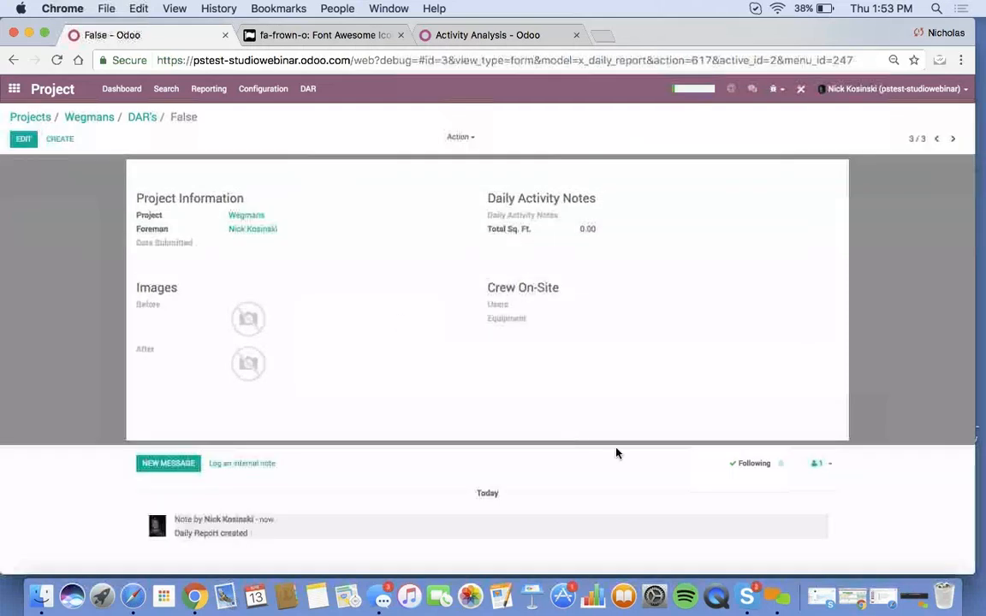
click(776, 595)
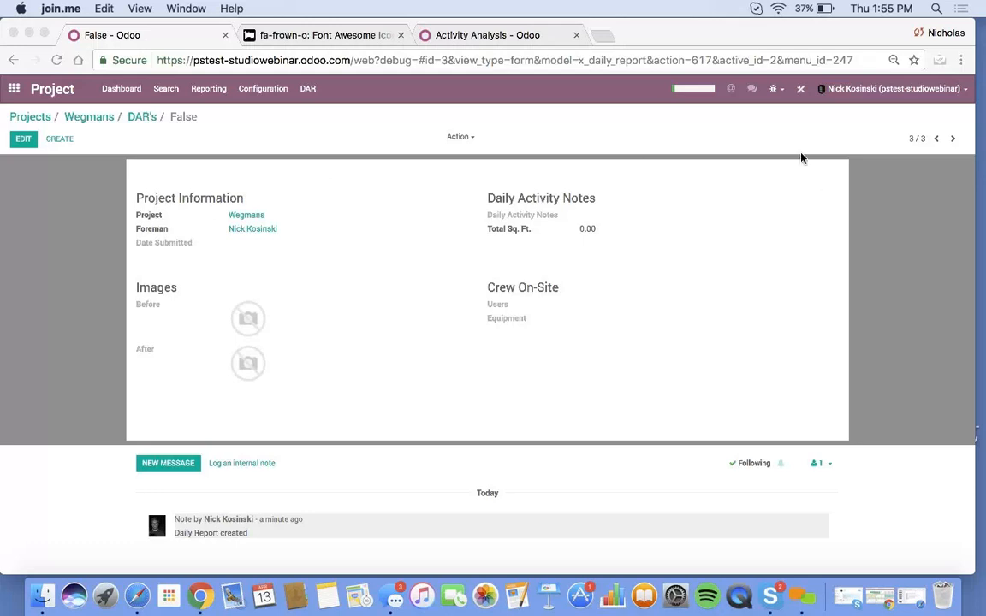
click(702, 174)
click(939, 62)
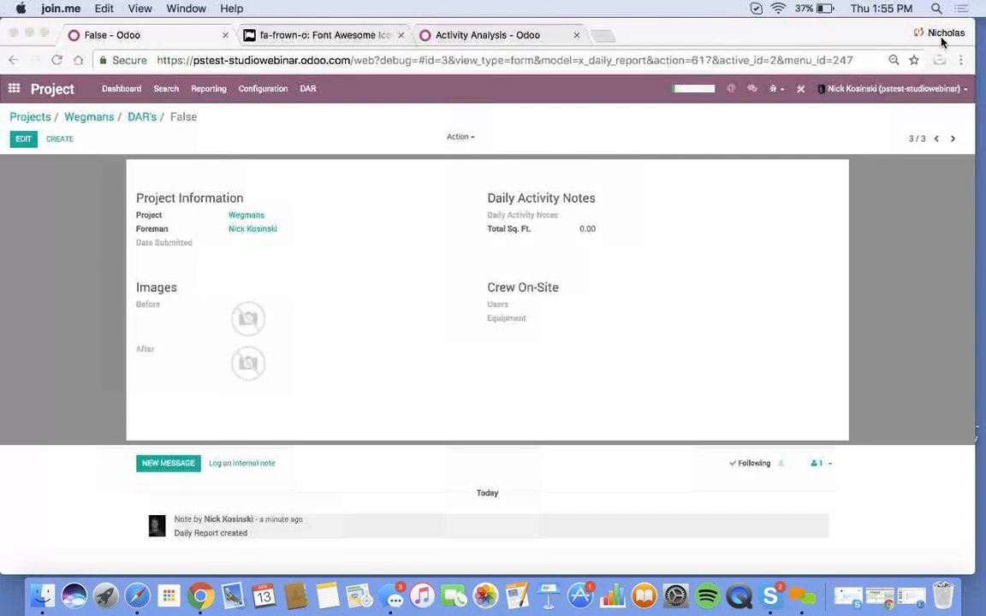
click(844, 183)
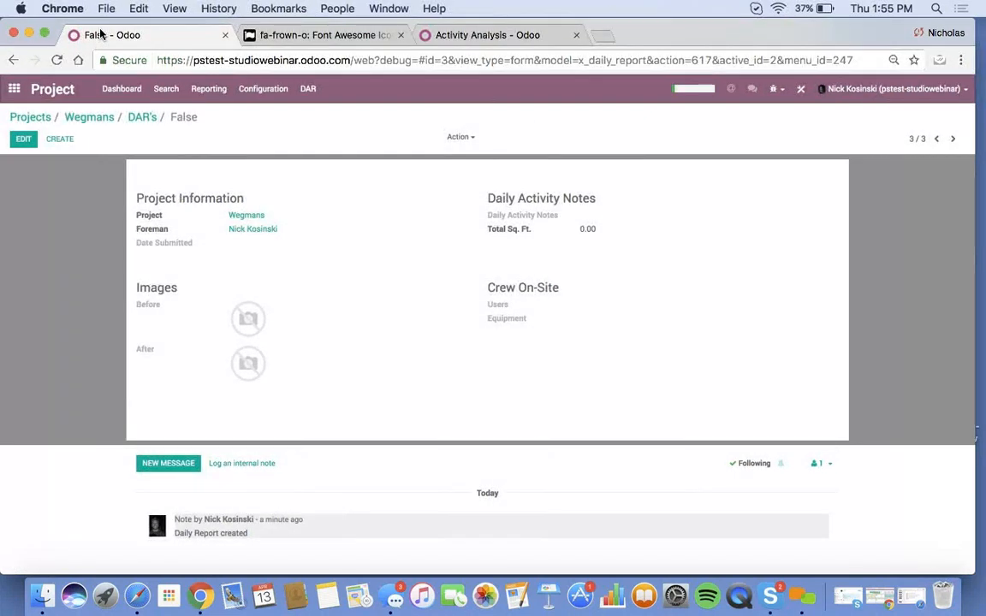
- Open the Daily Report app and group its list by a custom Project grouping
click(13, 88)
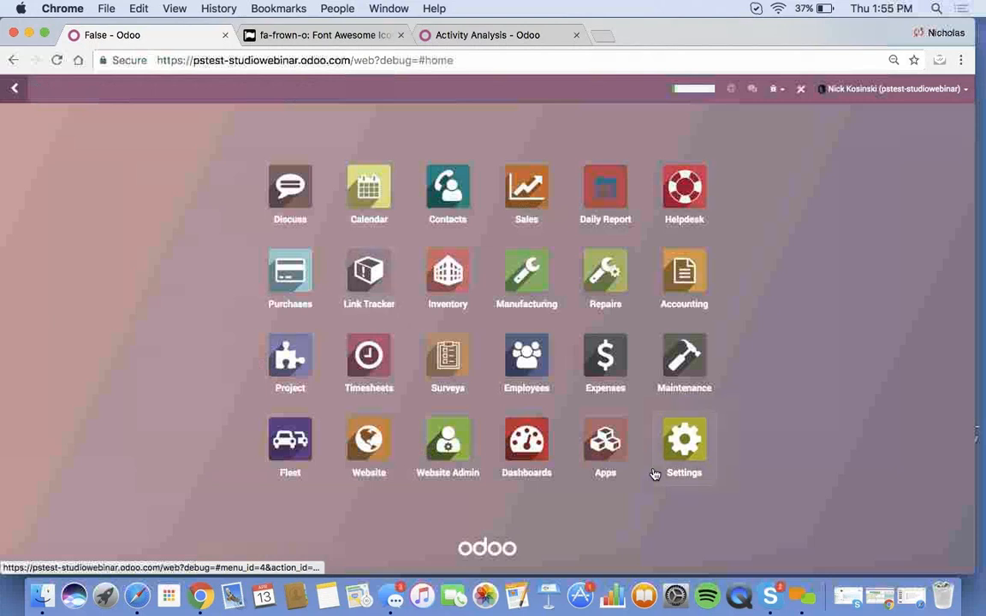
click(610, 196)
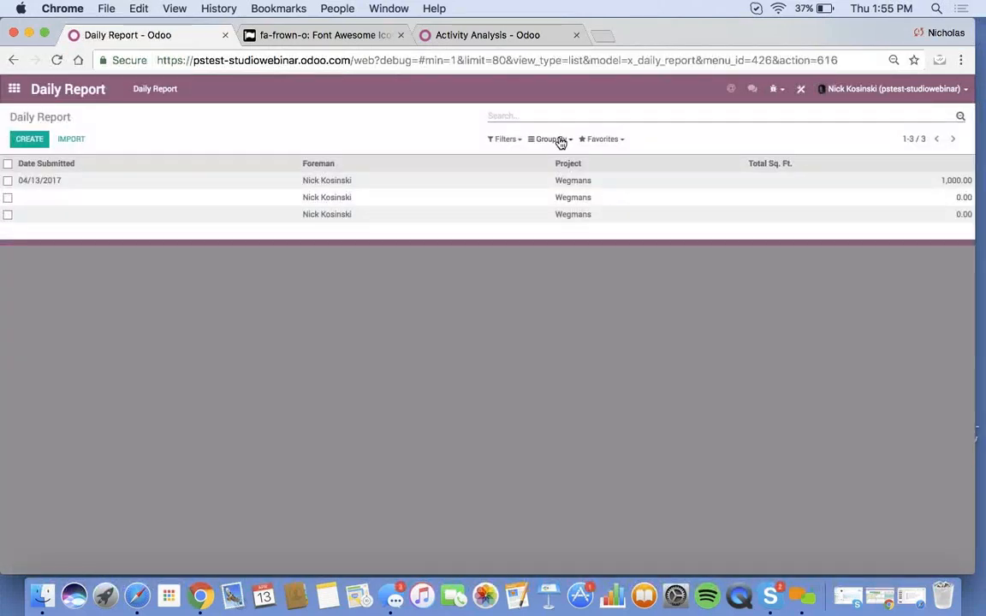
click(560, 140)
click(577, 158)
click(579, 172)
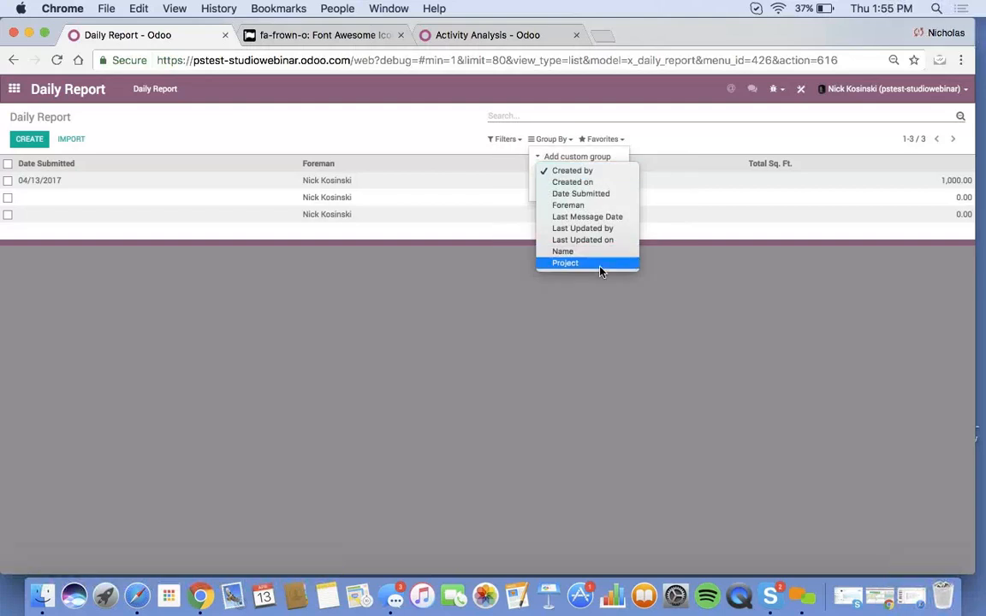
click(600, 263)
click(560, 188)
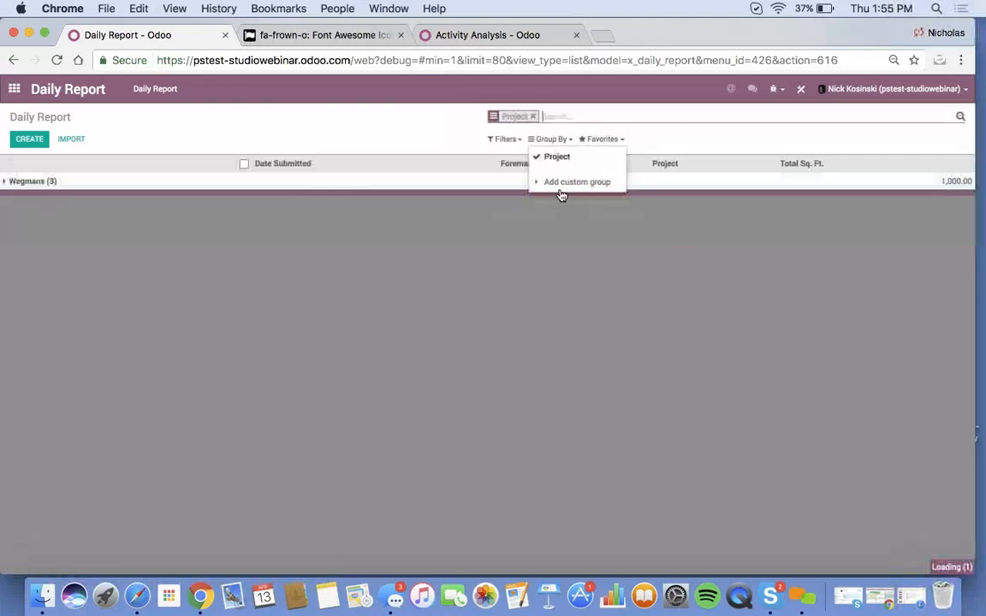
click(335, 244)
- Add Foreman as a second grouping and expand the Wegmans and foreman groups
click(548, 141)
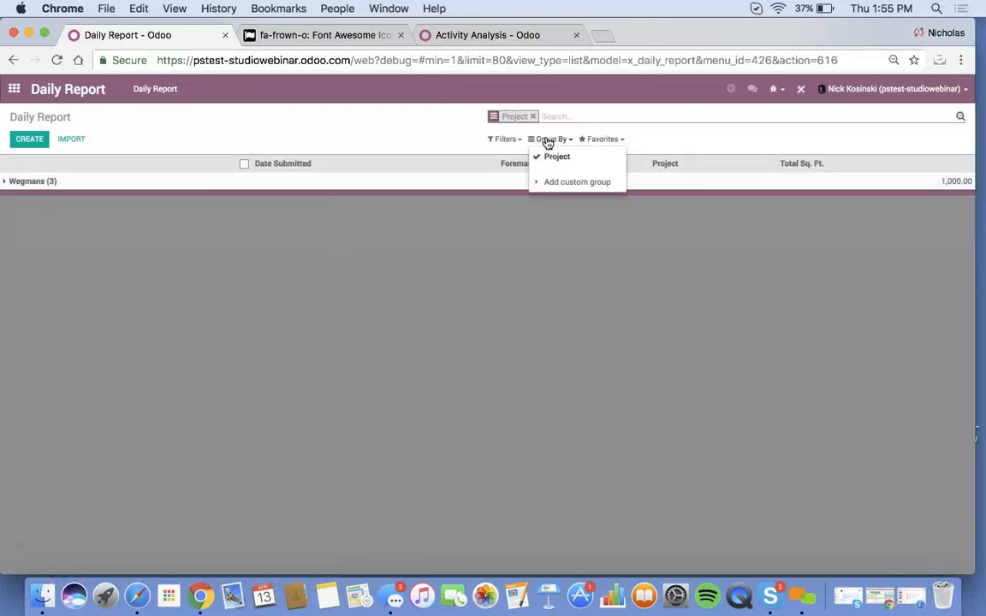
click(577, 182)
click(579, 196)
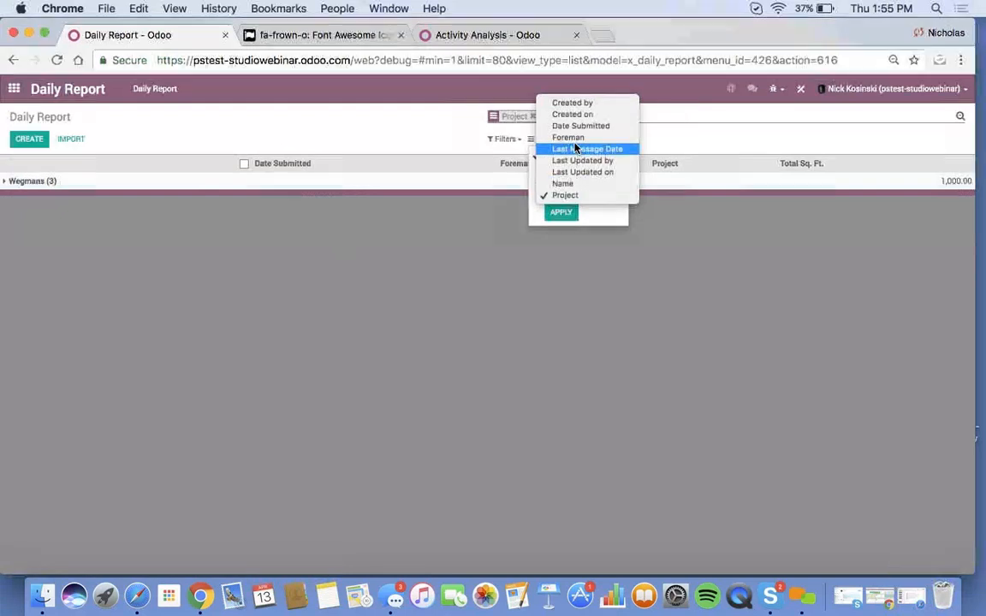
click(570, 137)
click(566, 213)
click(332, 268)
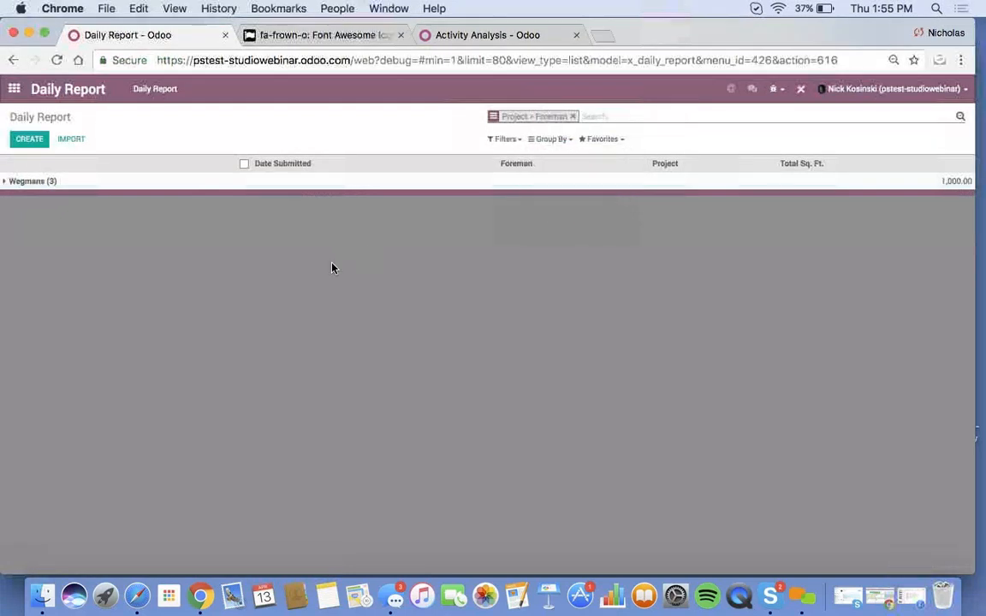
click(121, 182)
click(163, 200)
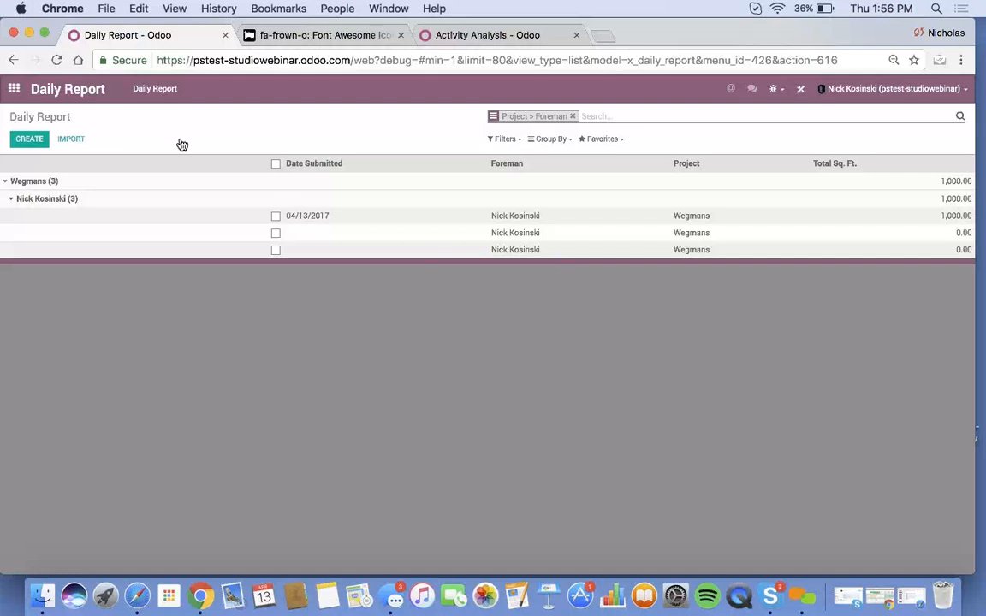
click(14, 89)
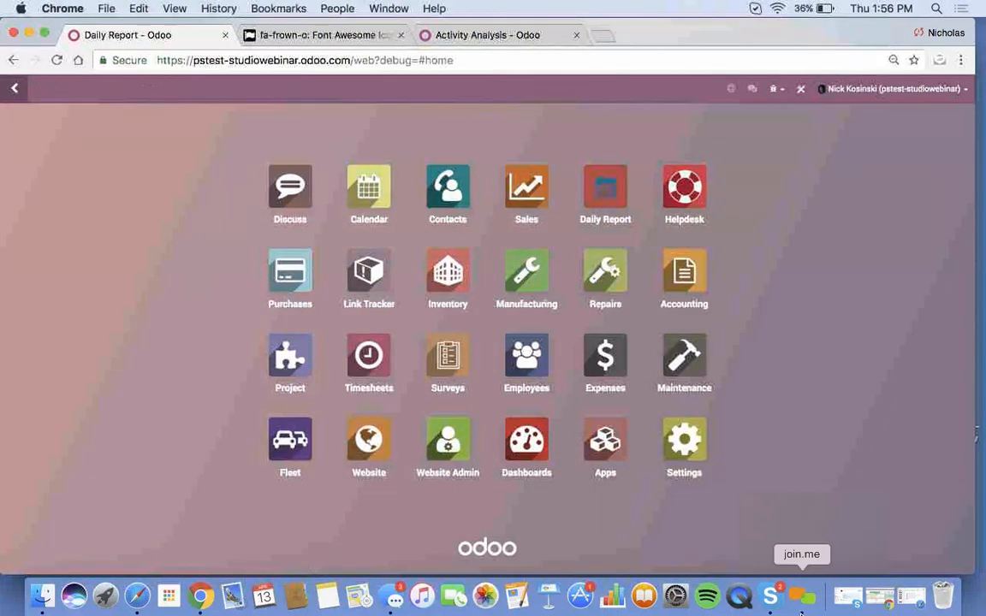
- Open the Daily Report app in Studio, exit, and reopen Studio from the home screen
click(802, 596)
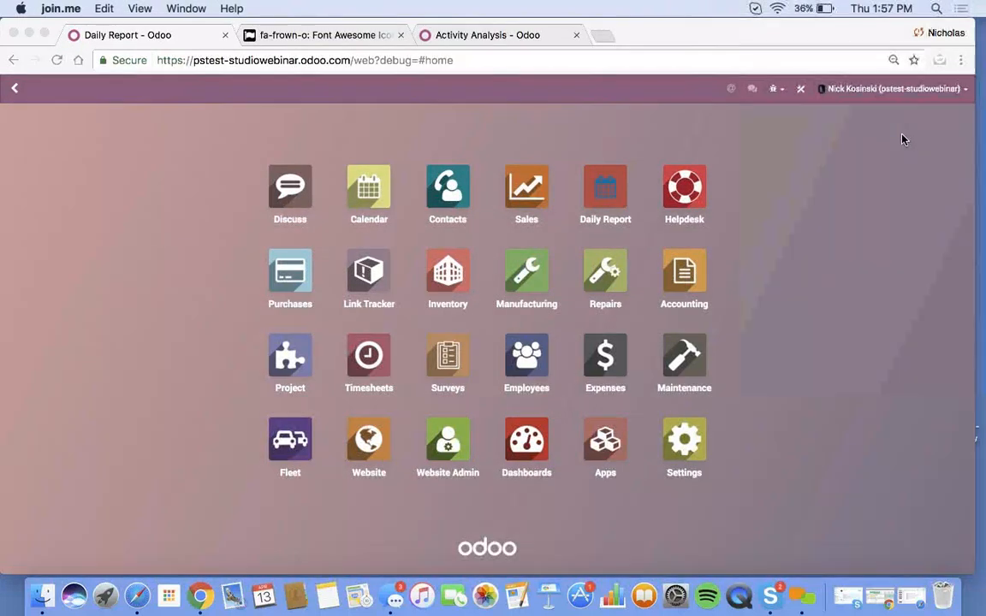
click(800, 88)
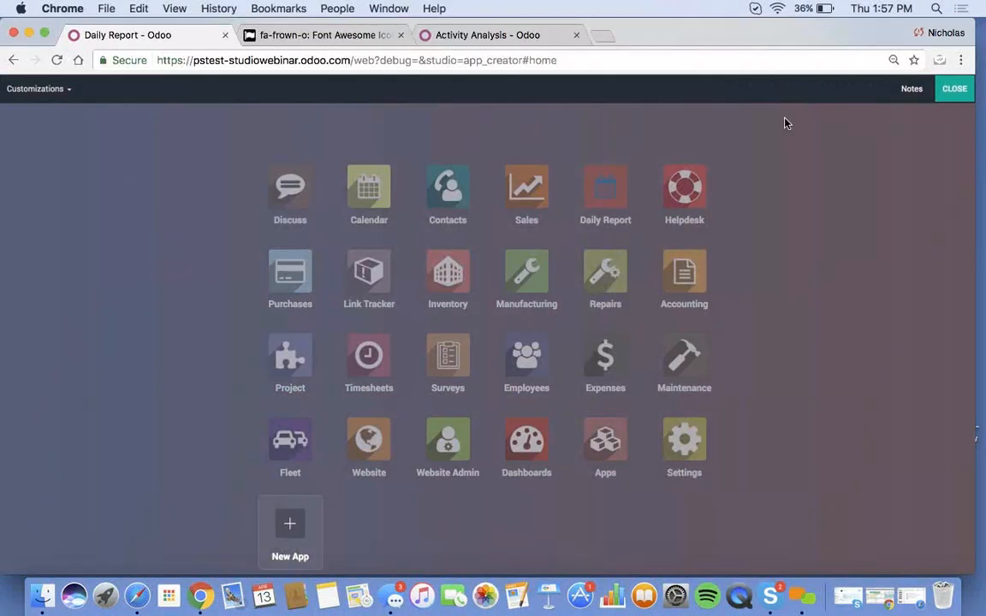
click(605, 202)
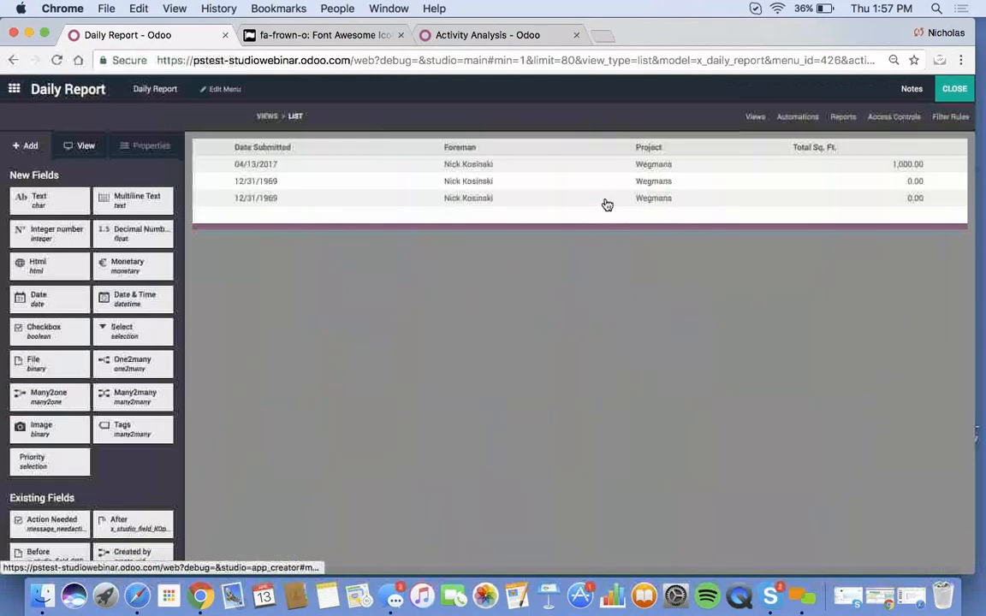
click(955, 89)
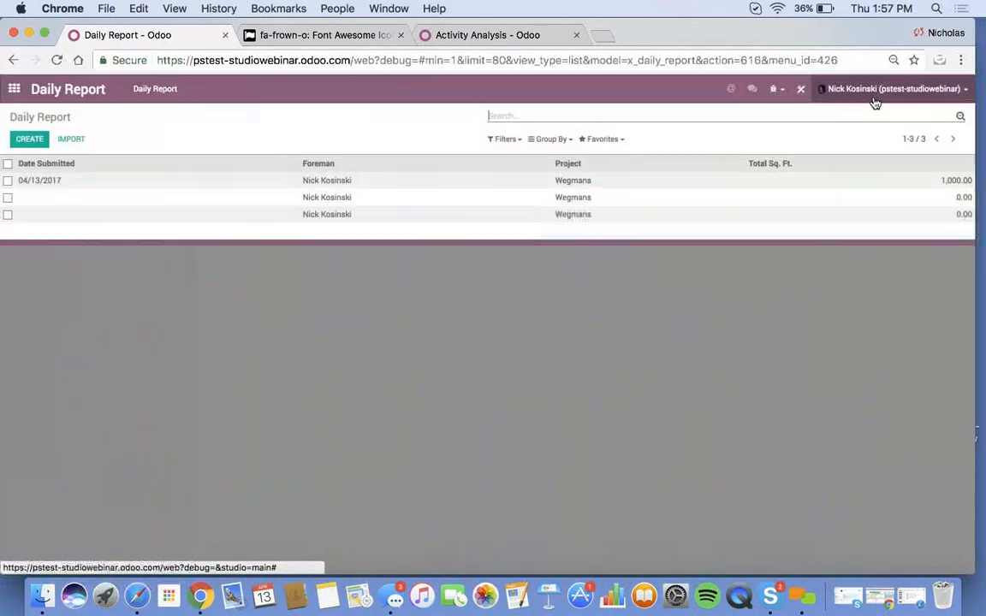
click(15, 89)
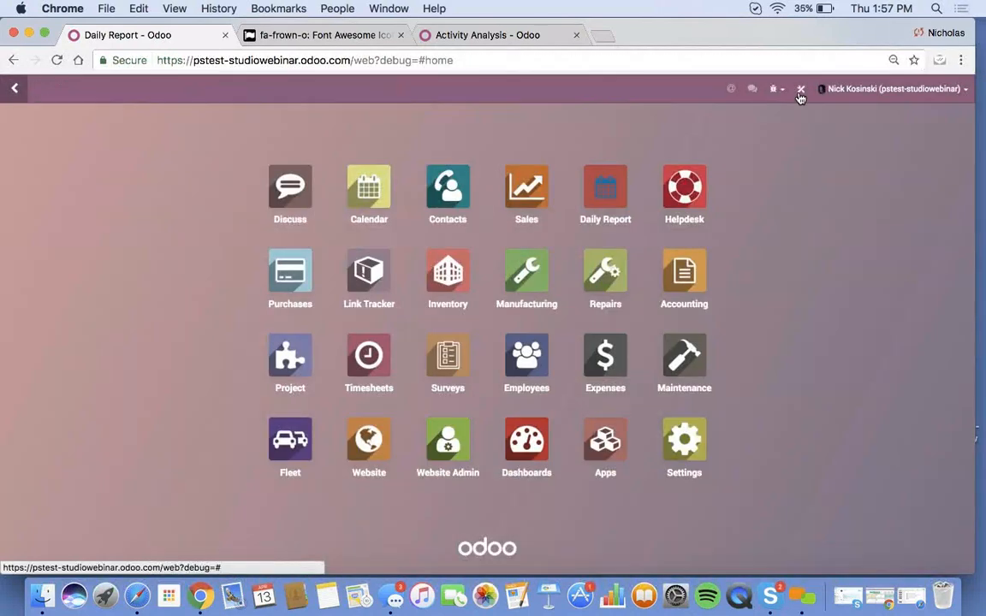
click(800, 89)
- Export all Studio customizations as customizations.zip, dismiss the download notice, and exit Studio
click(36, 89)
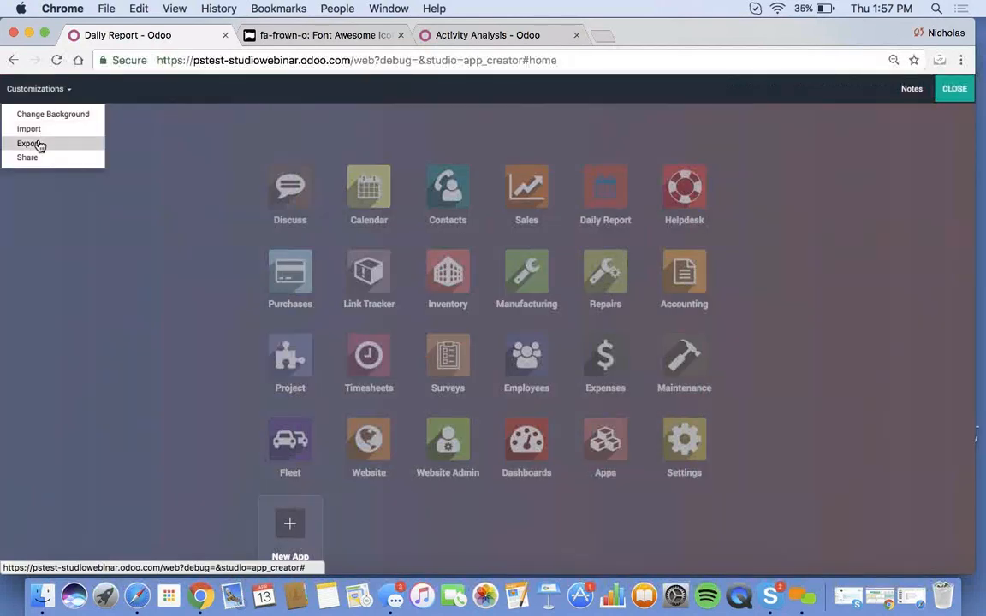
click(38, 144)
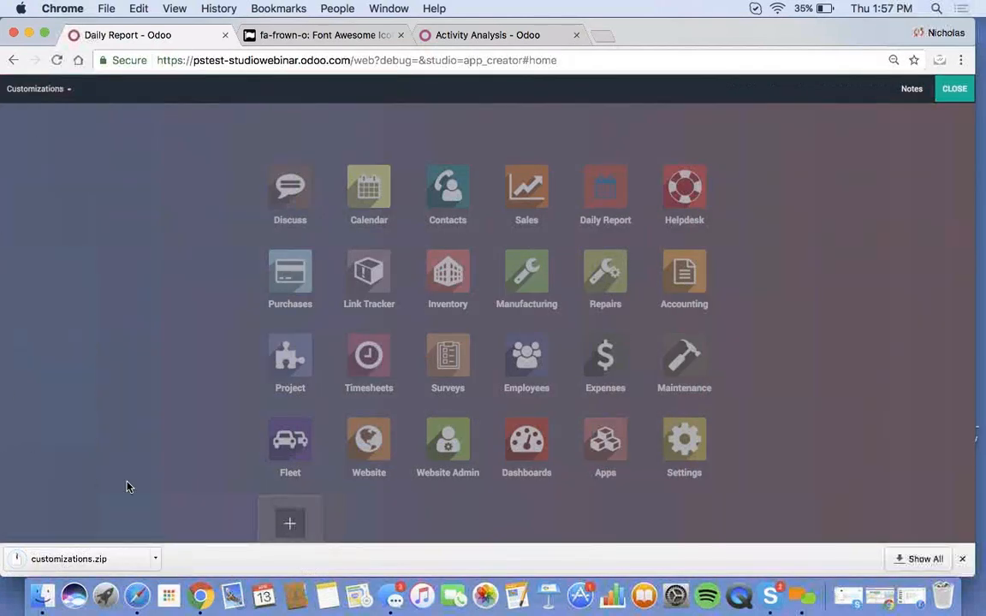
click(962, 561)
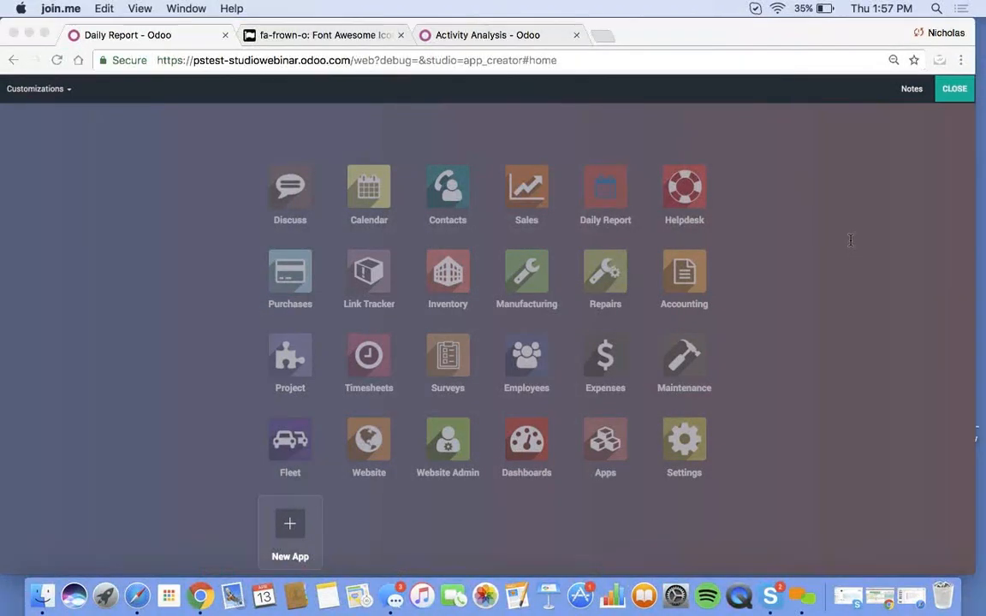
click(959, 102)
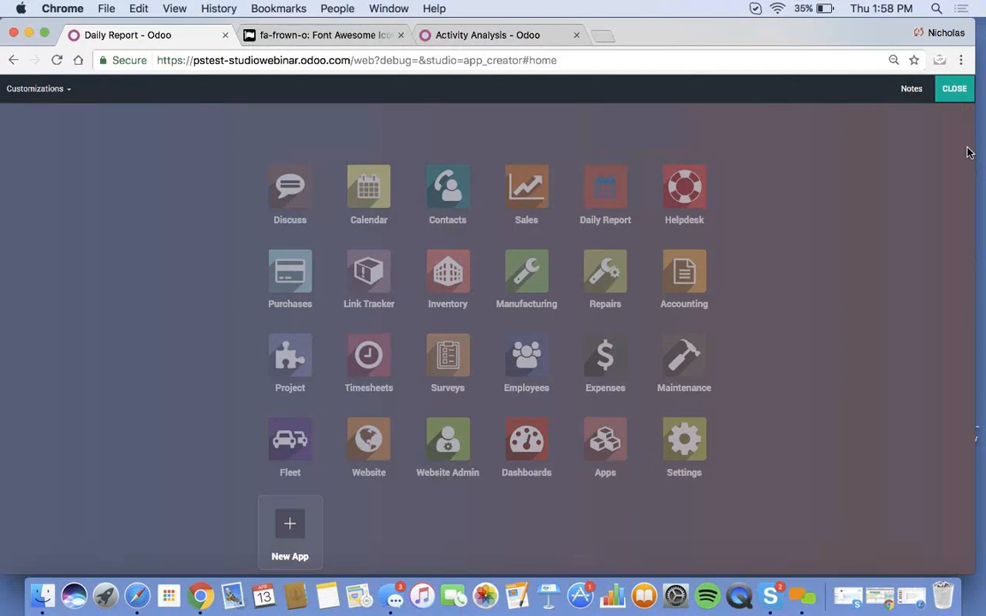
click(956, 89)
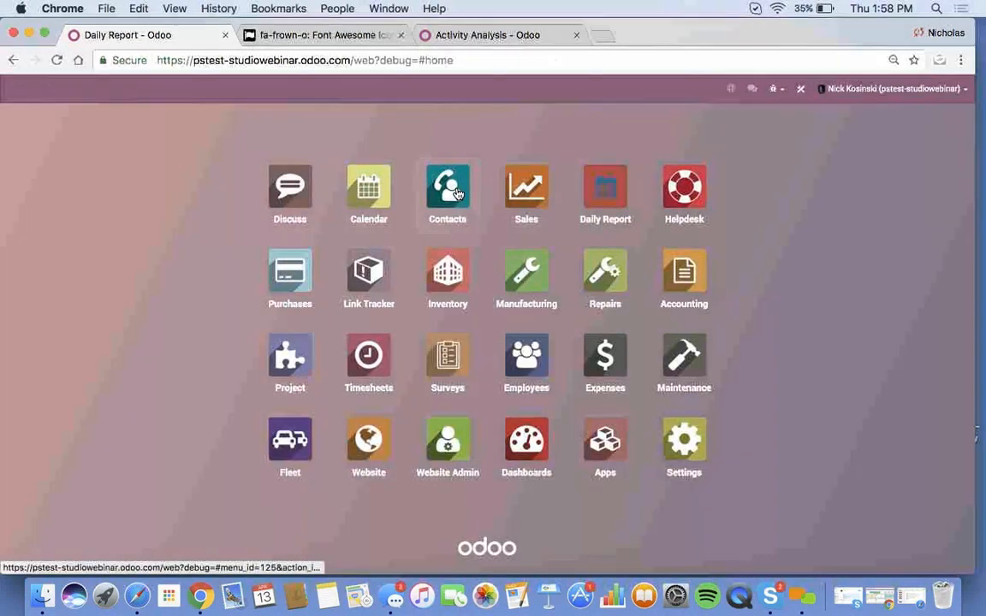
- Enable the Multi-Currencies option on the Sales settings page and save
click(526, 188)
click(316, 93)
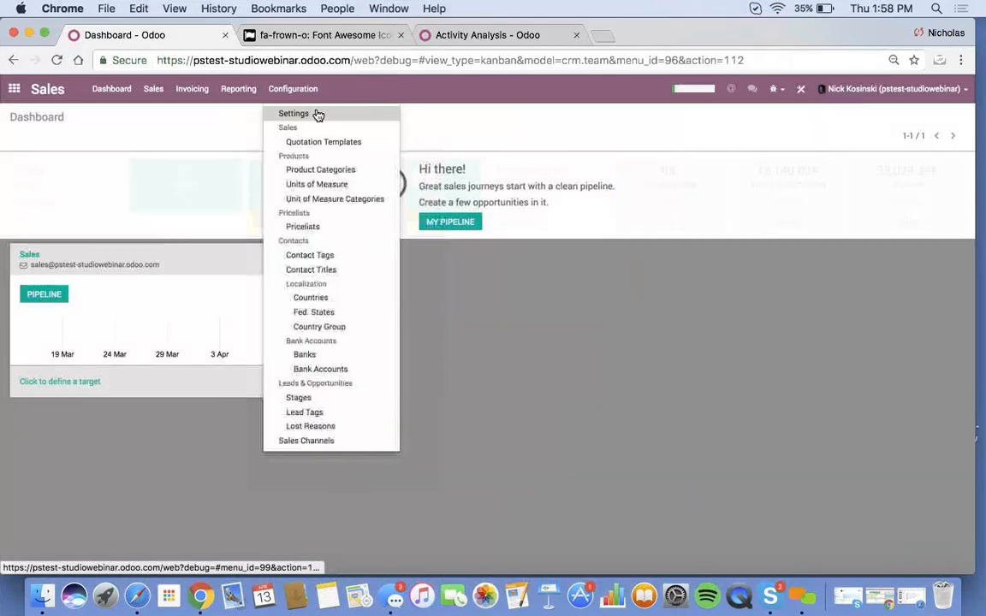
click(317, 112)
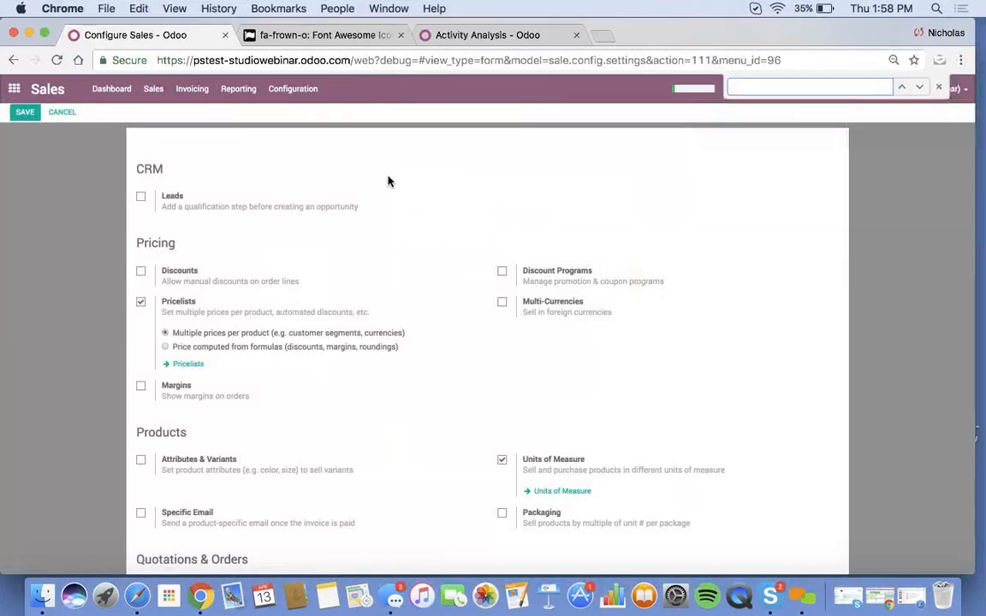
click(501, 302)
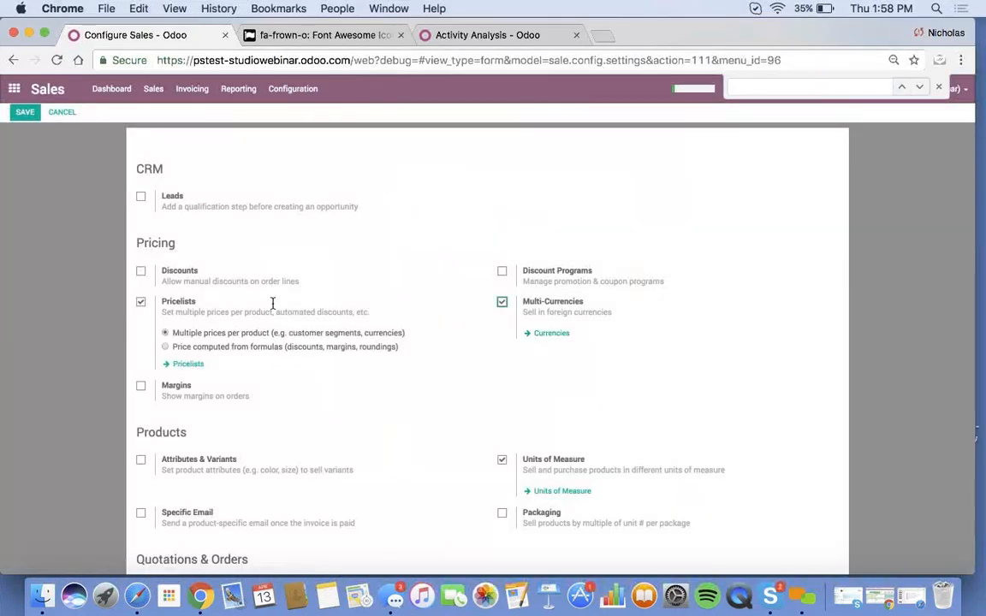
click(24, 112)
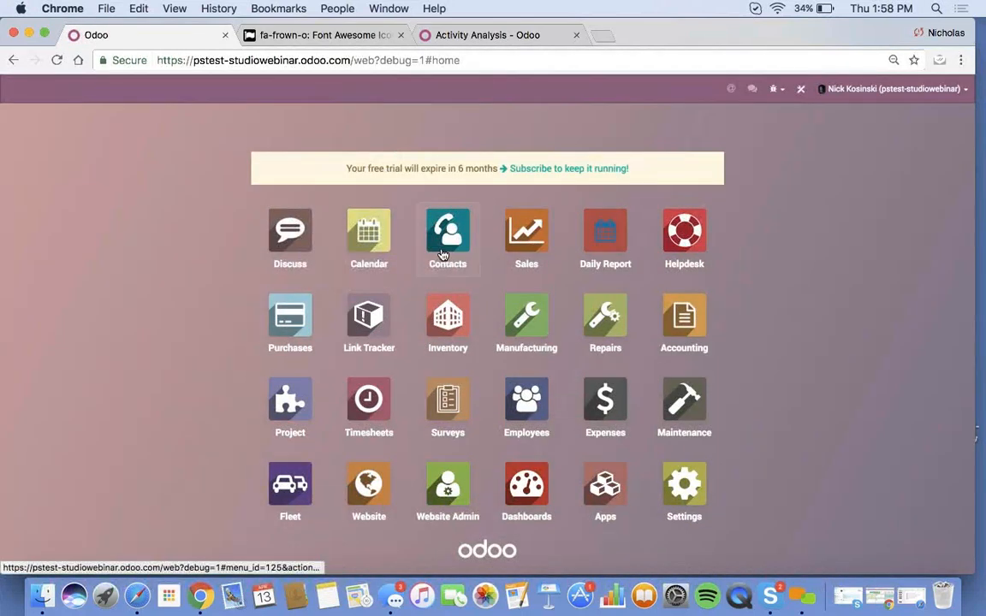
- In Contacts, view the Microsoft contact person's sales and purchases details, then return to the list
click(445, 253)
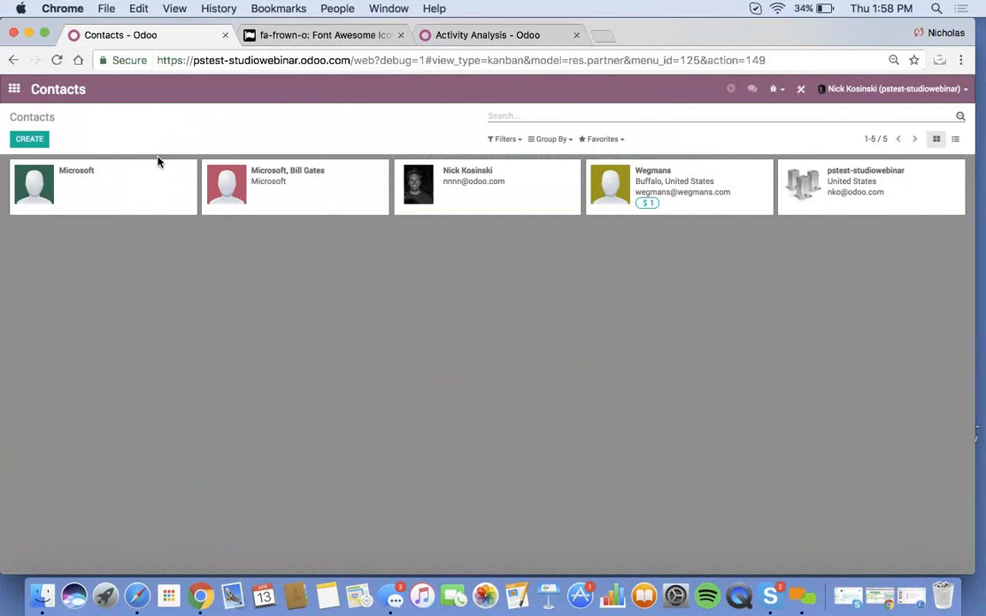
click(365, 200)
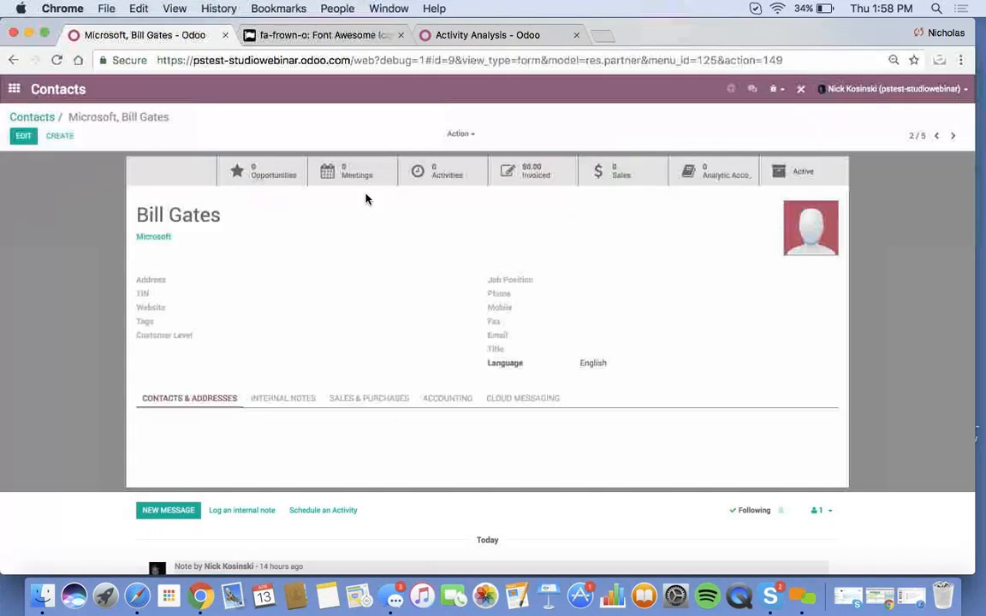
click(23, 136)
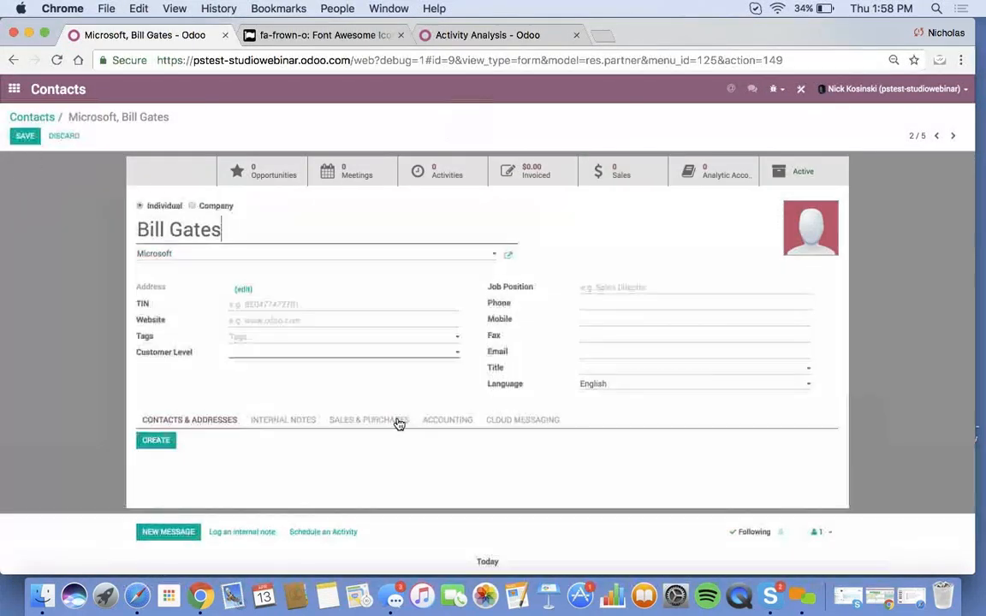
click(395, 421)
scroll(259, 488, down, 2)
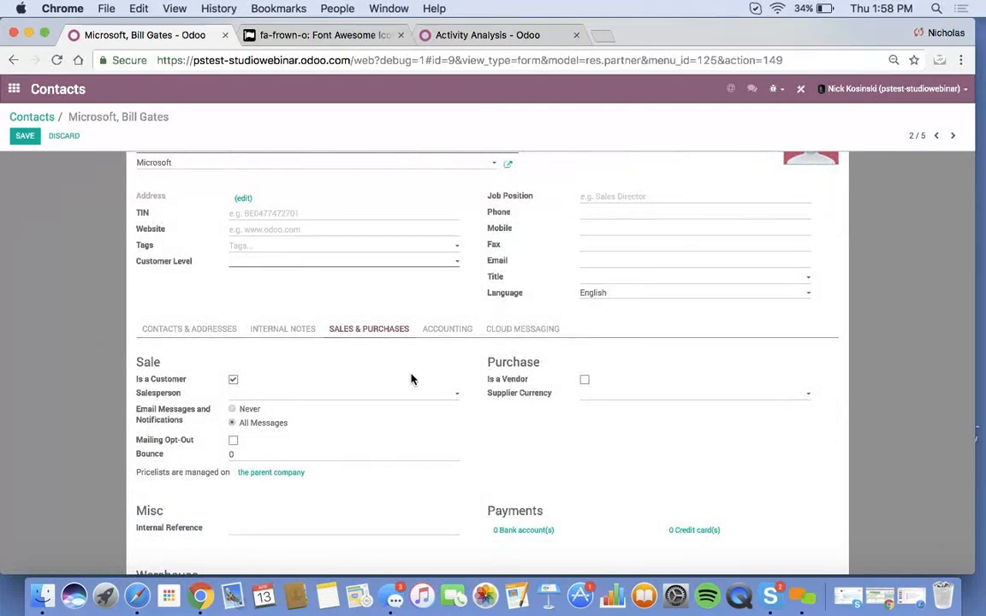
click(32, 116)
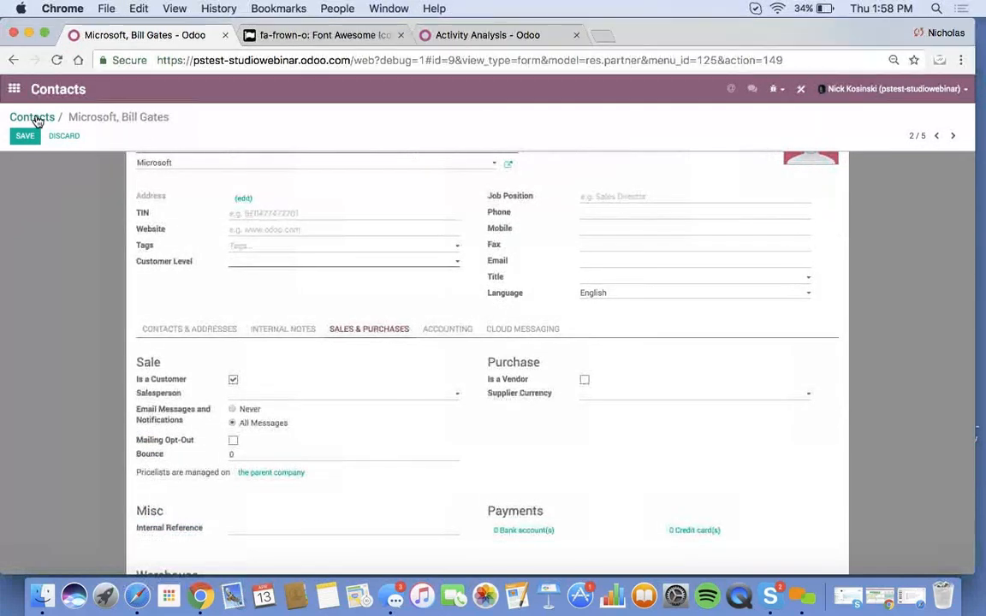
- Edit the Microsoft company contact and list its available sale pricelists
click(125, 179)
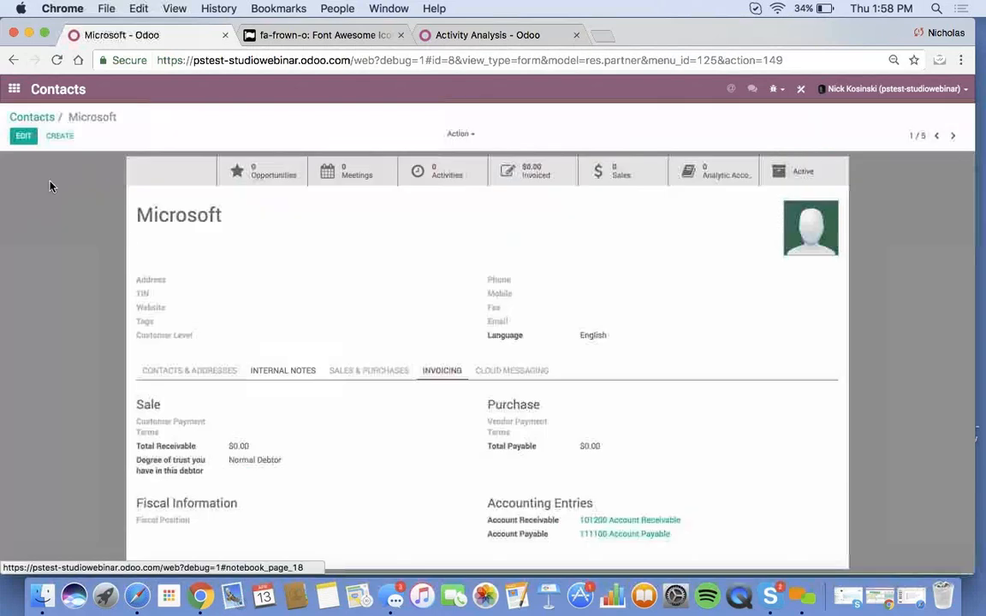
click(23, 138)
scroll(235, 453, down, 5)
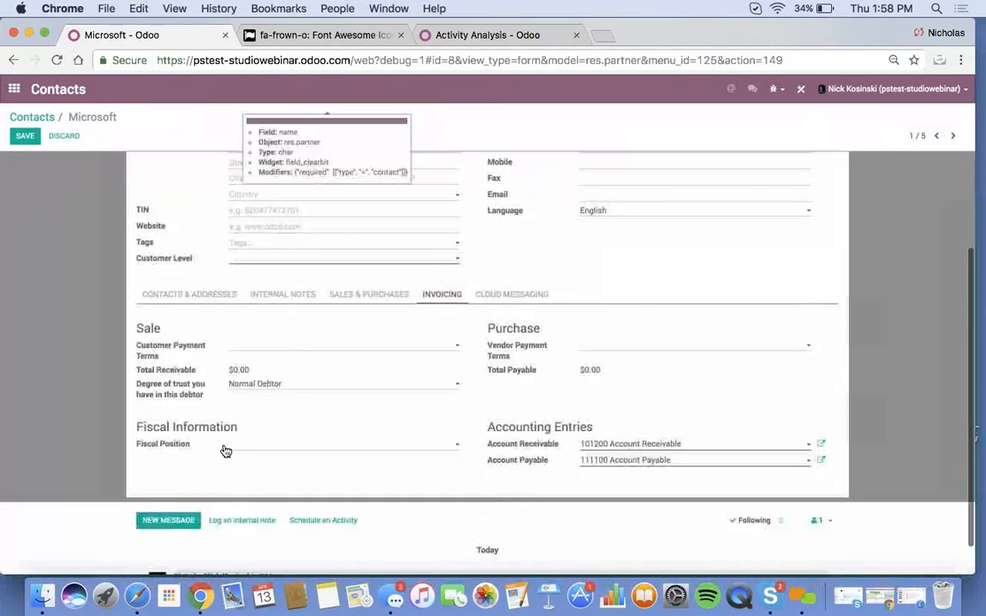
click(360, 296)
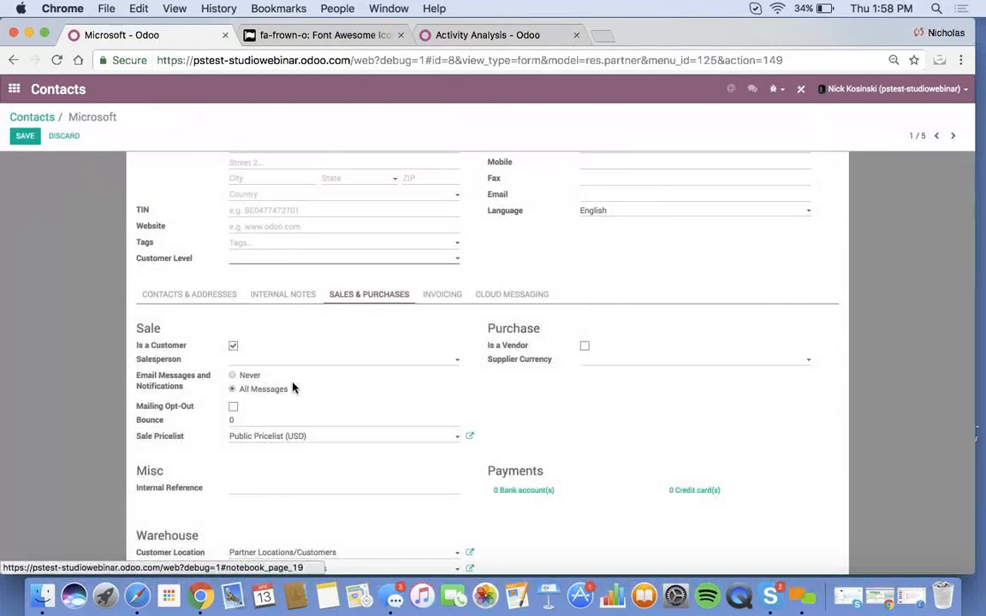
click(270, 440)
- Inspect the Public Pricelist and its USD currency, discard both, and return to Contacts
click(469, 436)
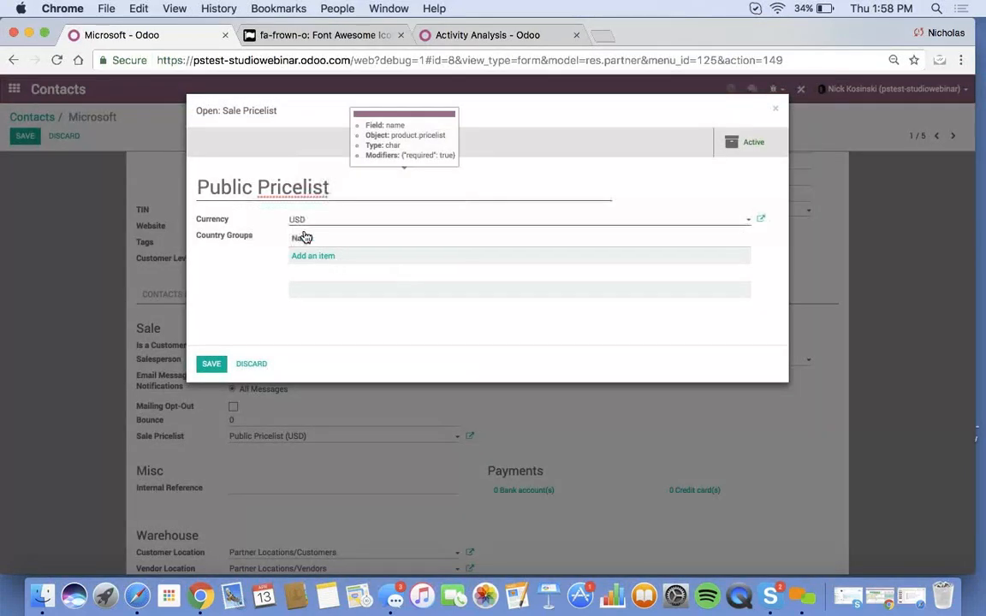
click(760, 220)
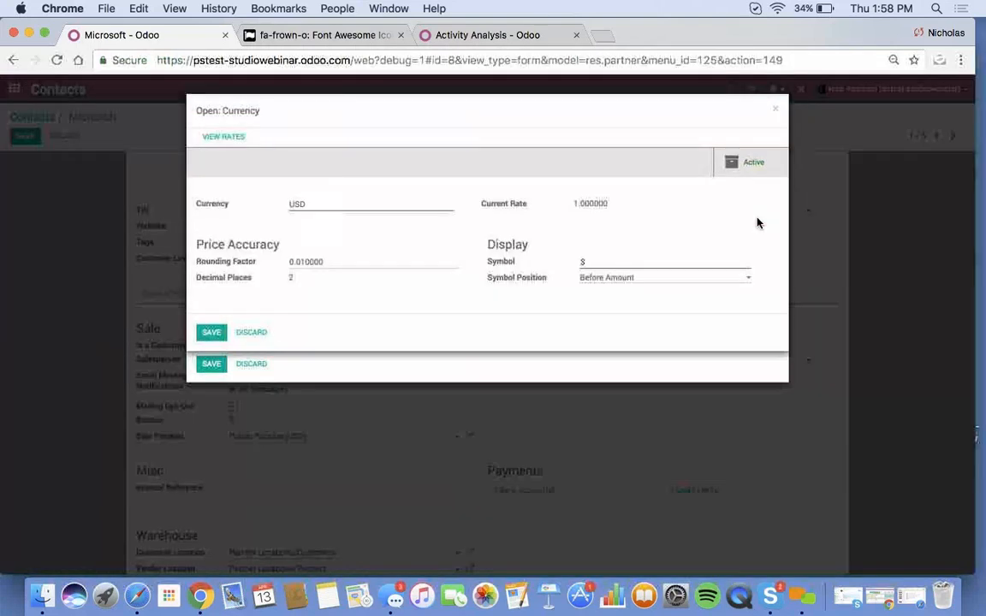
click(250, 342)
click(250, 363)
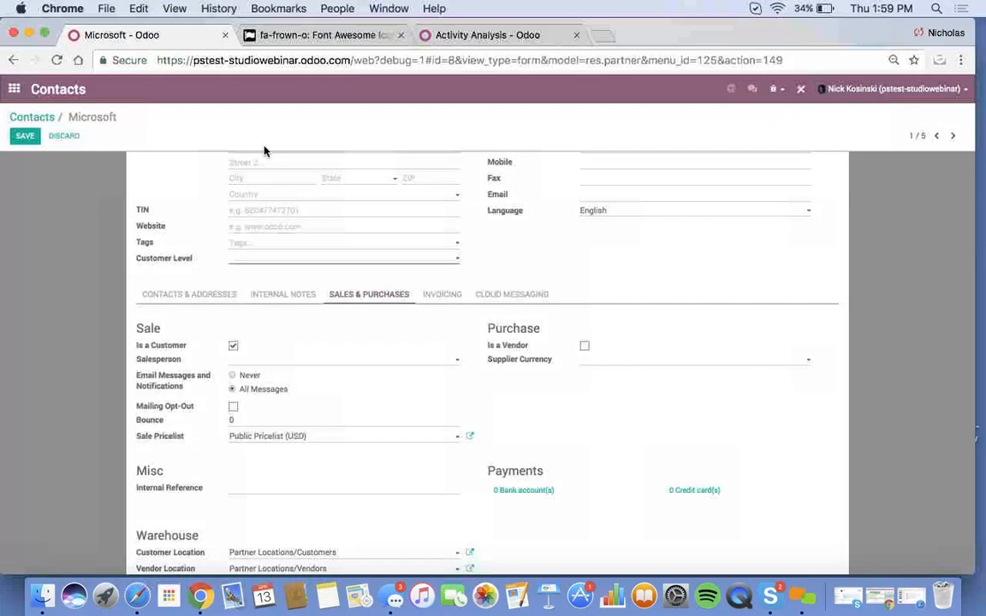
click(25, 117)
- Return to the Odoo apps home screen, briefly checking the other browser window
click(14, 88)
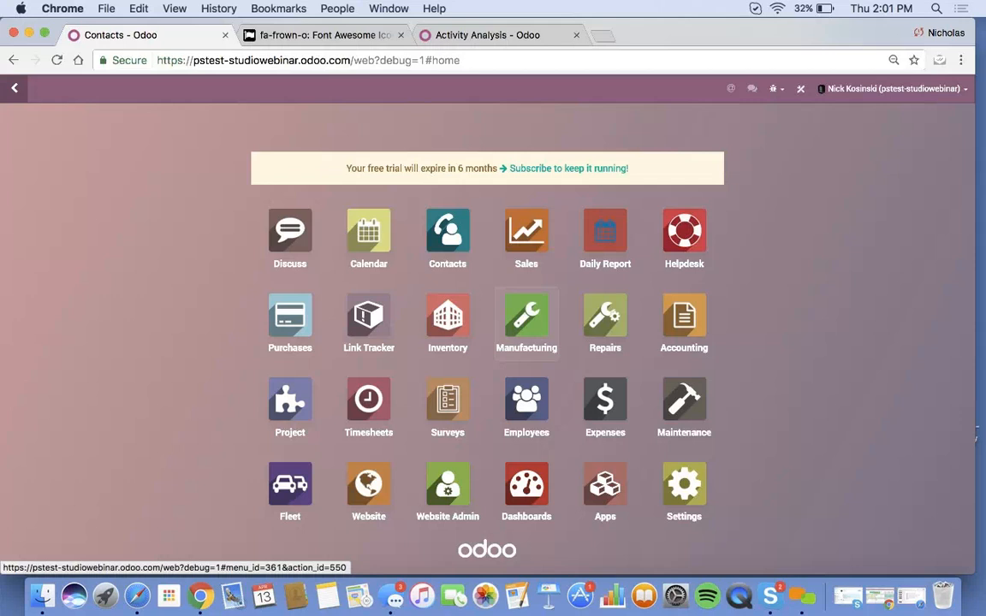
click(872, 596)
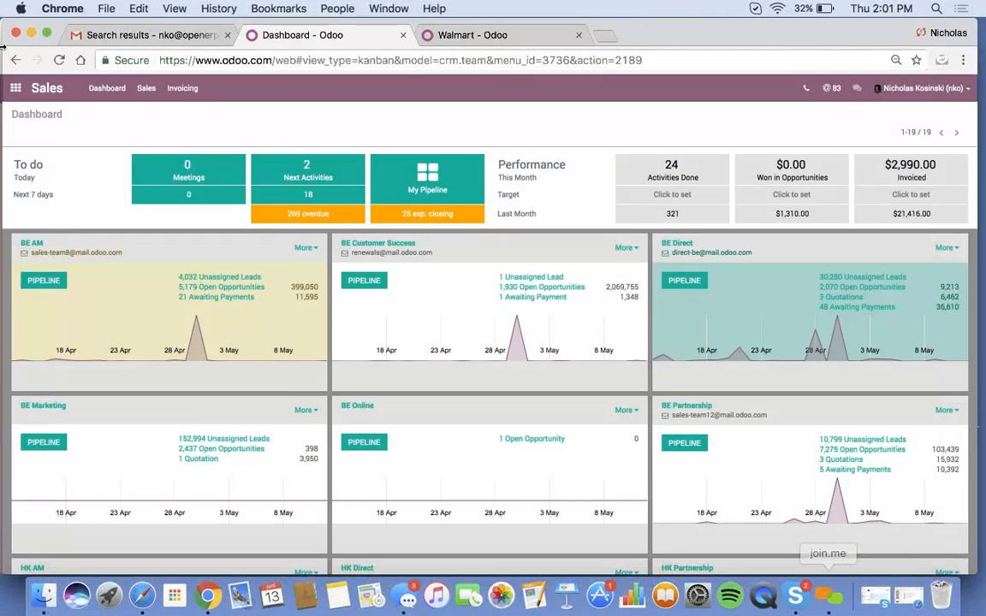
click(32, 34)
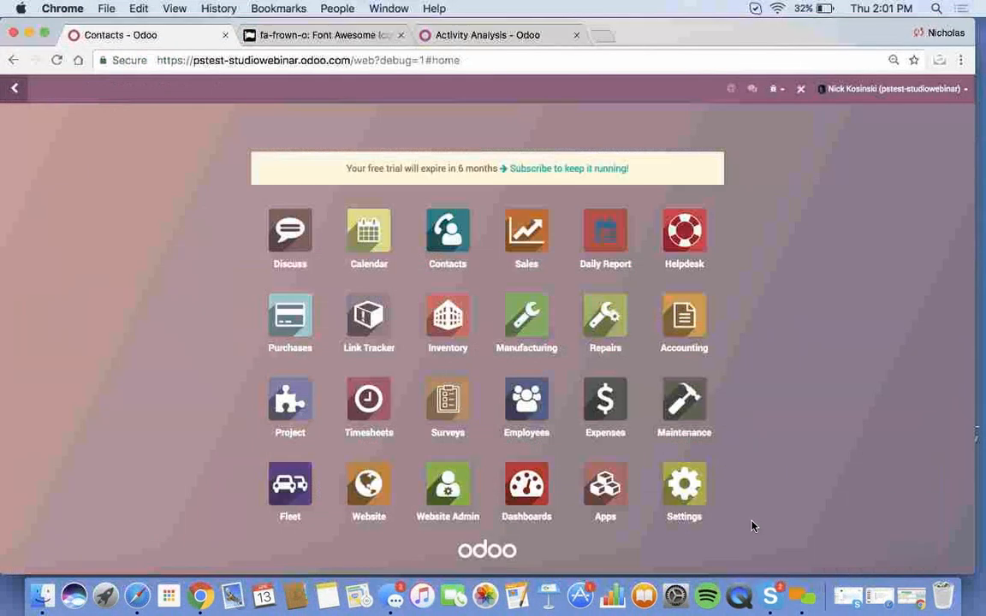